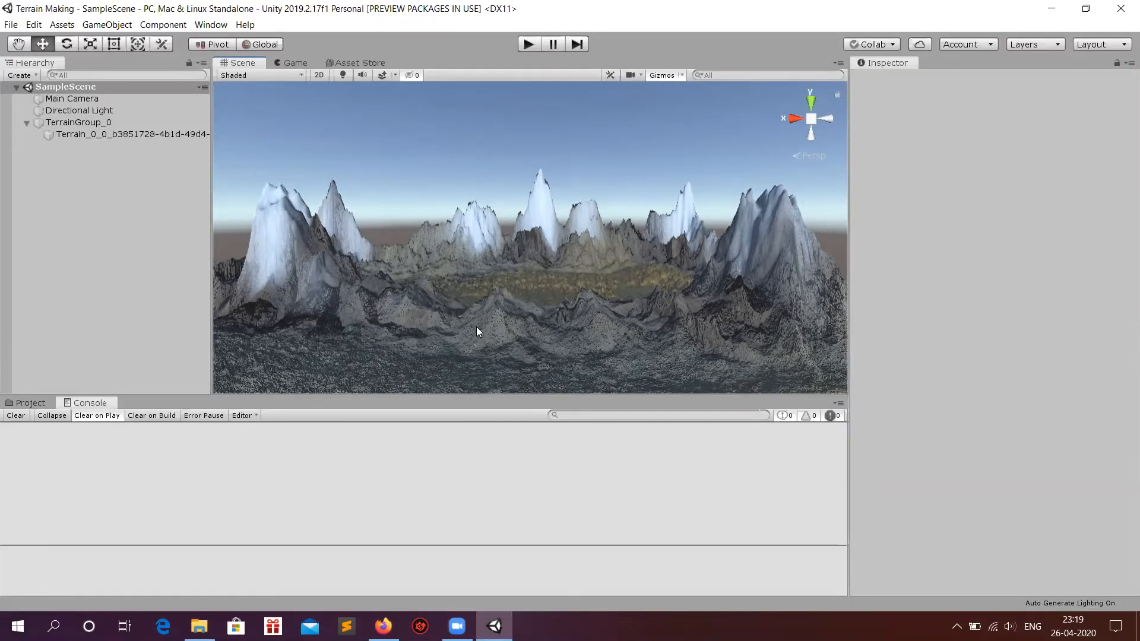
Open the Terrain Toolbox, view its terrain settings sections, and close it again.
right_click(71, 187)
mouse_move(128, 324)
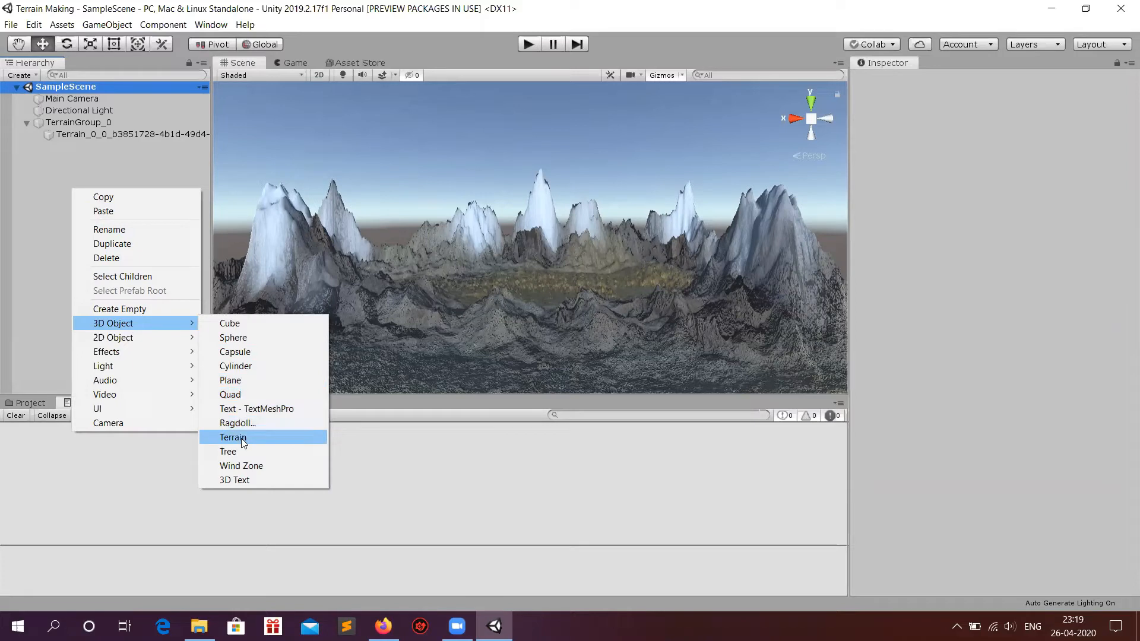
click(211, 25)
click(211, 25)
mouse_move(371, 73)
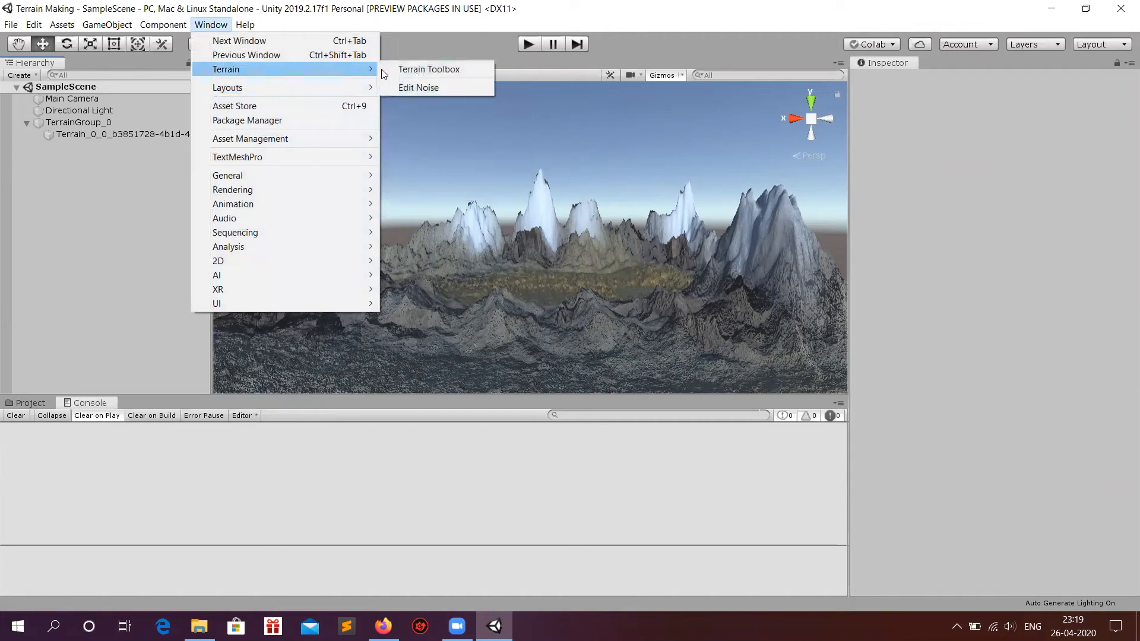
click(392, 67)
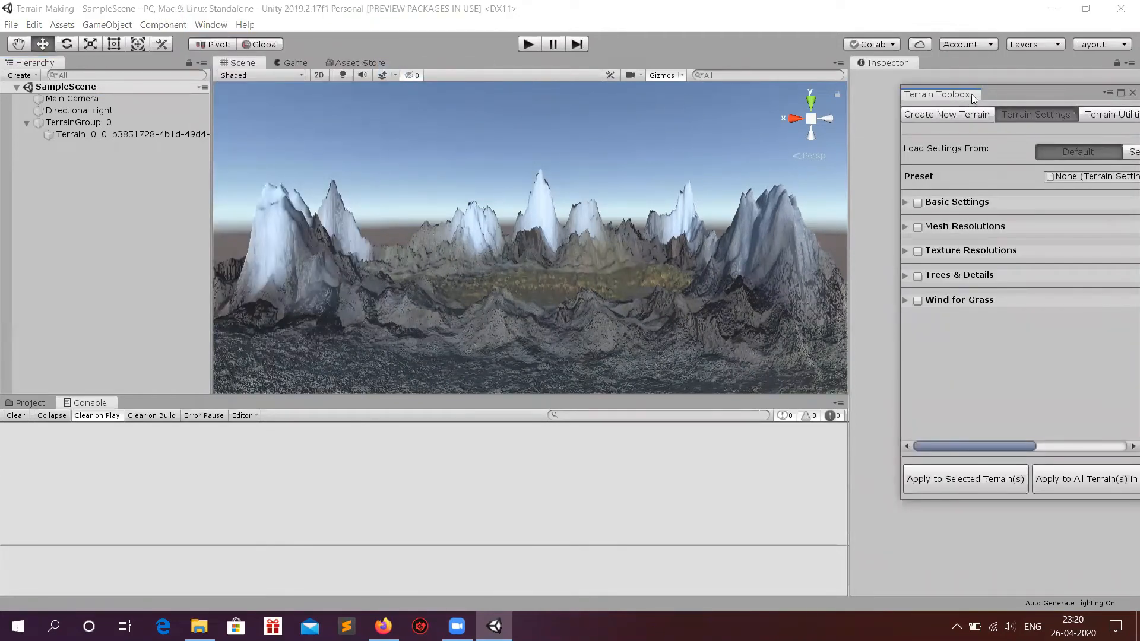
mouse_move(968, 92)
mouse_down()
mouse_move(924, 93)
mouse_move(949, 77)
mouse_move(949, 96)
mouse_move(987, 94)
mouse_up()
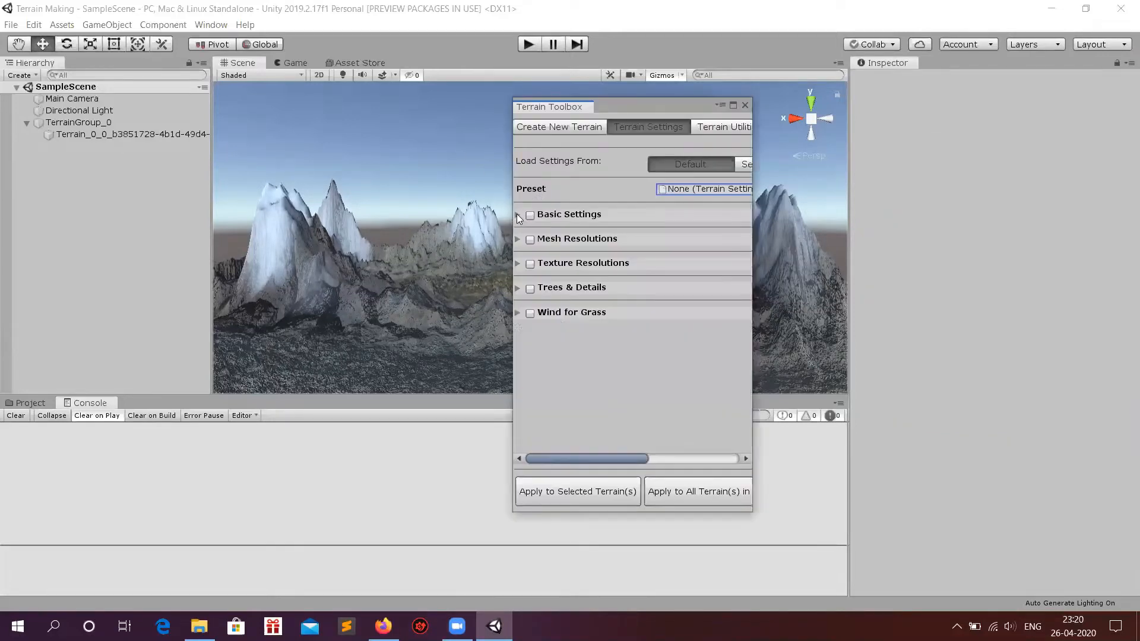
click(745, 105)
Deactivate the TerrainGroup_0 object to hide the existing terrain, and clear the selection.
click(91, 123)
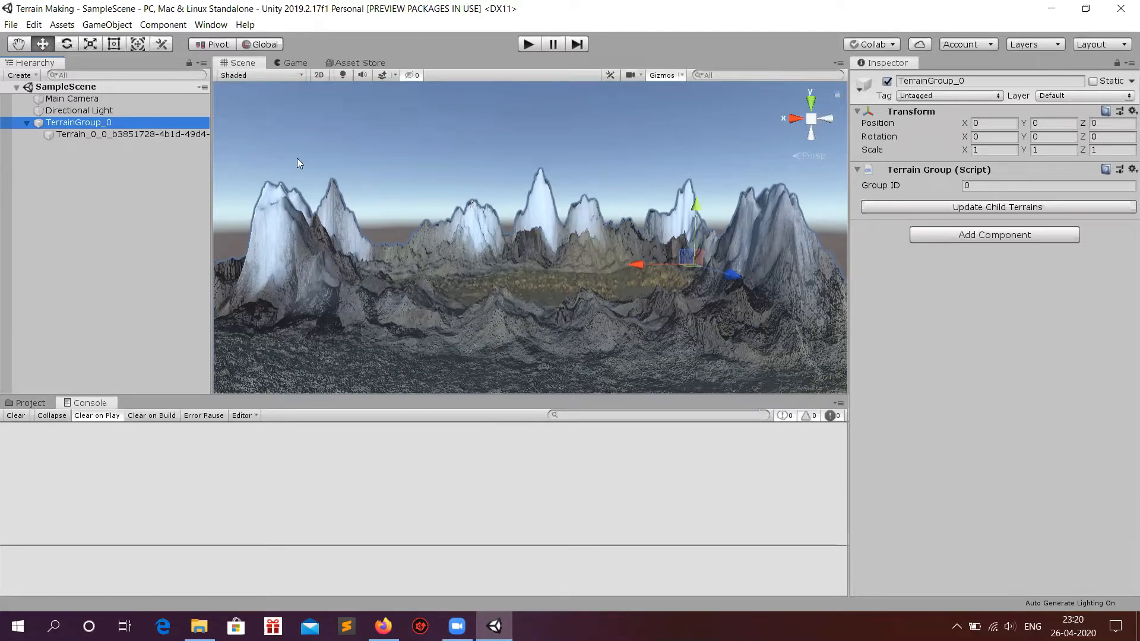
click(26, 123)
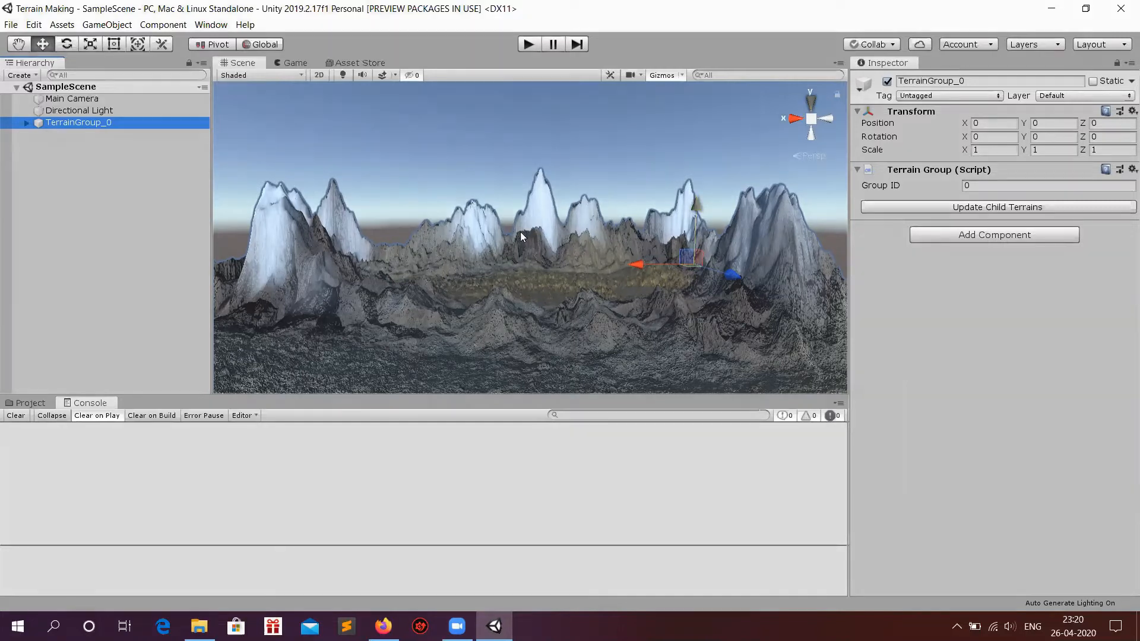
alt+drag(582, 231, 523, 254)
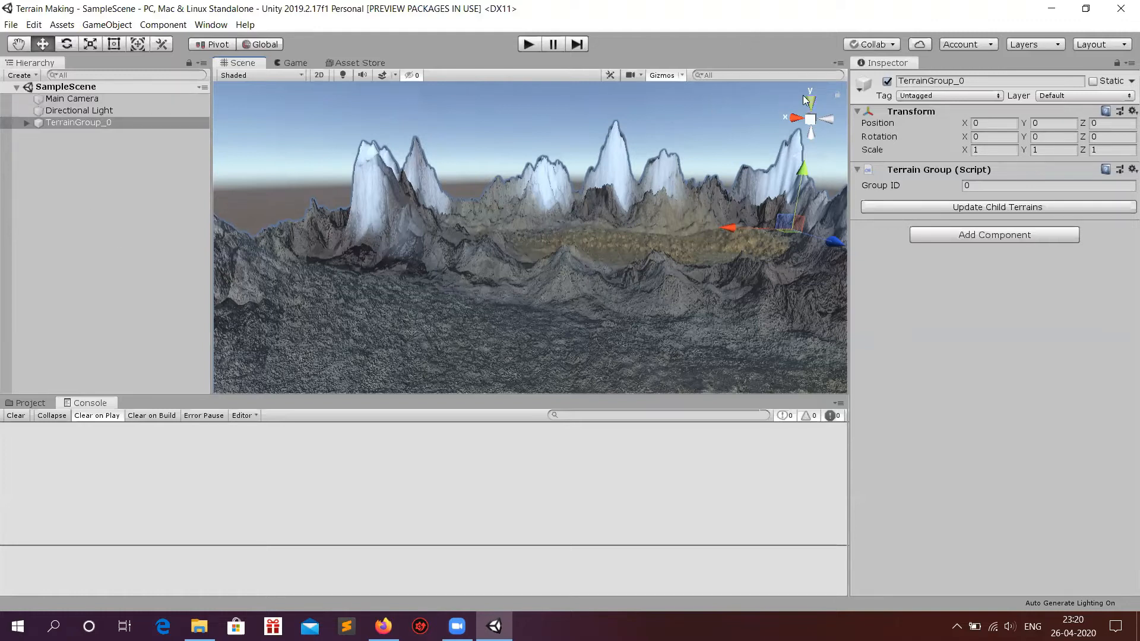
click(887, 81)
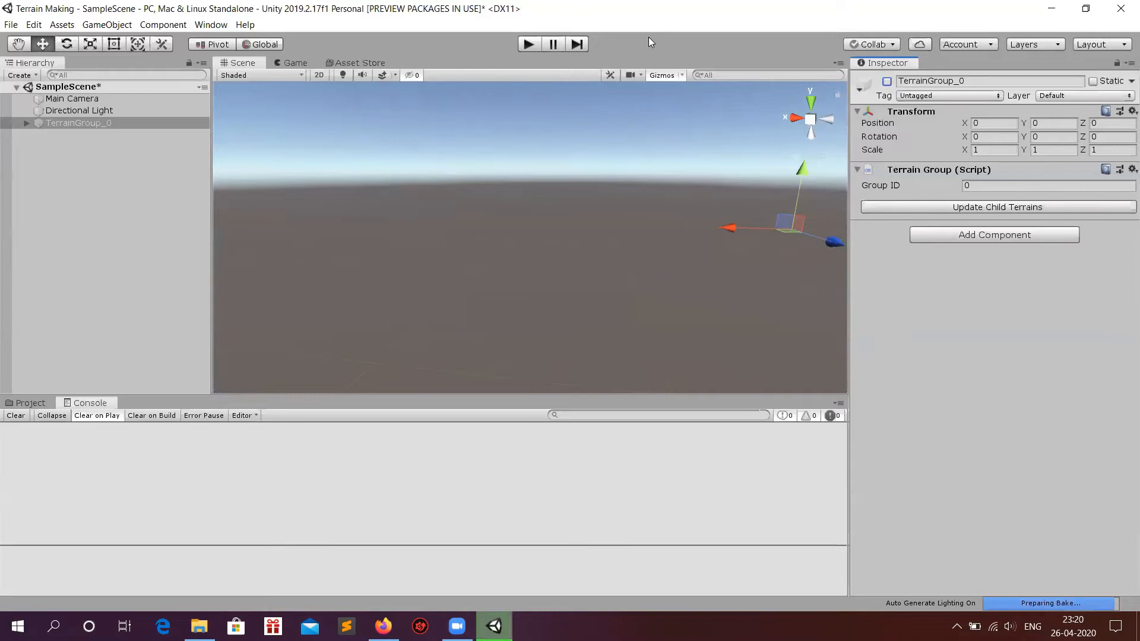
click(626, 189)
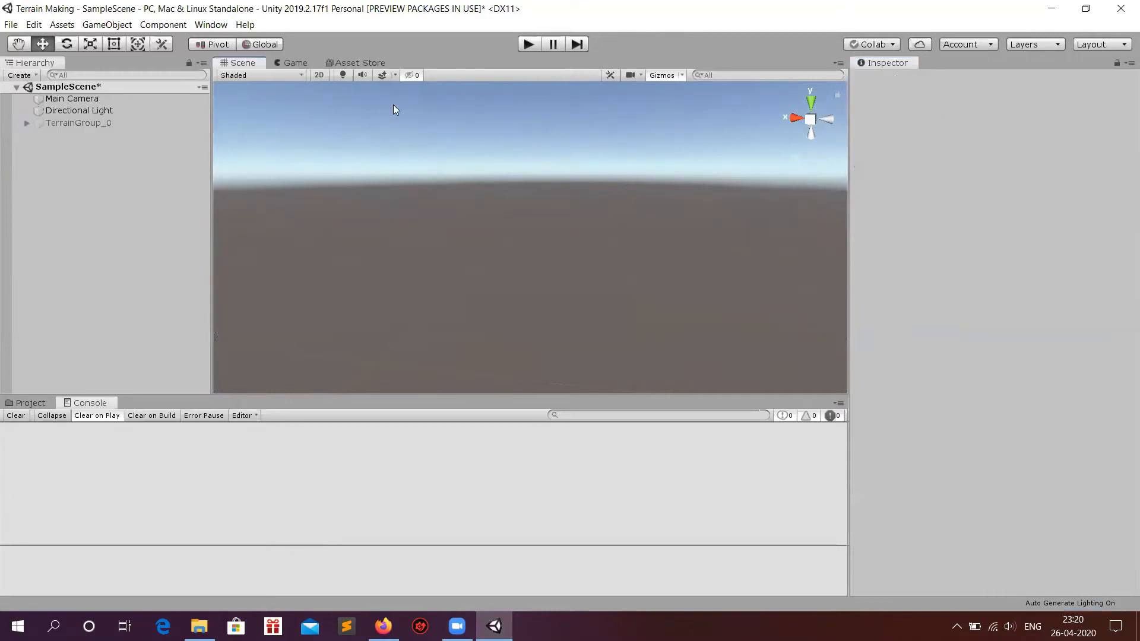
Open the Package Manager, check the preview packages option, and search all packages for "Terrain tools".
click(209, 24)
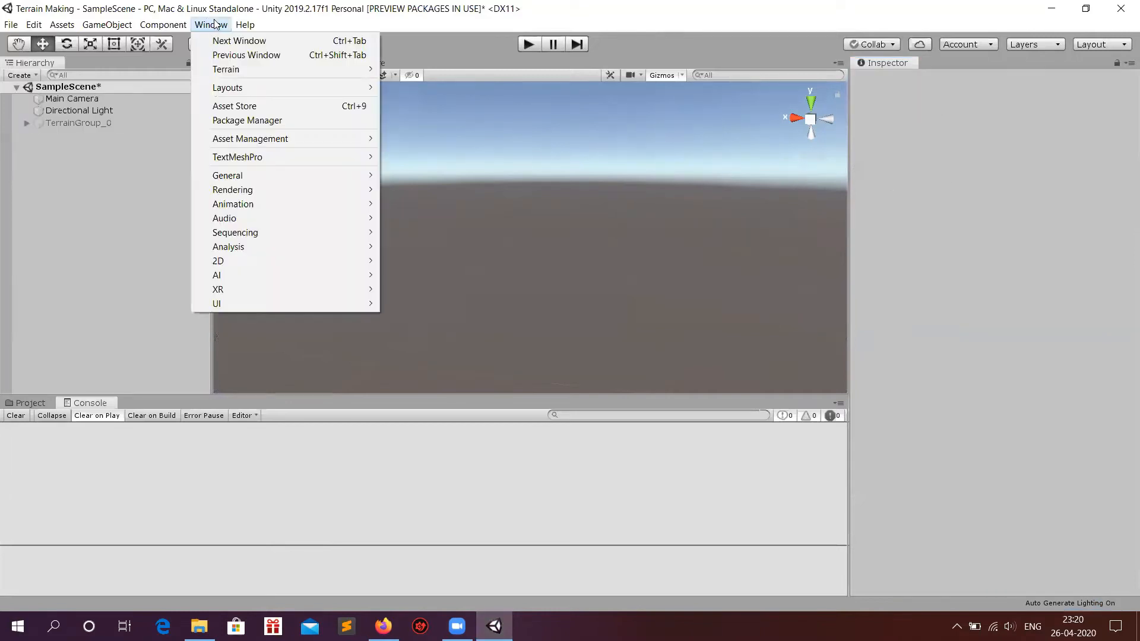
click(234, 121)
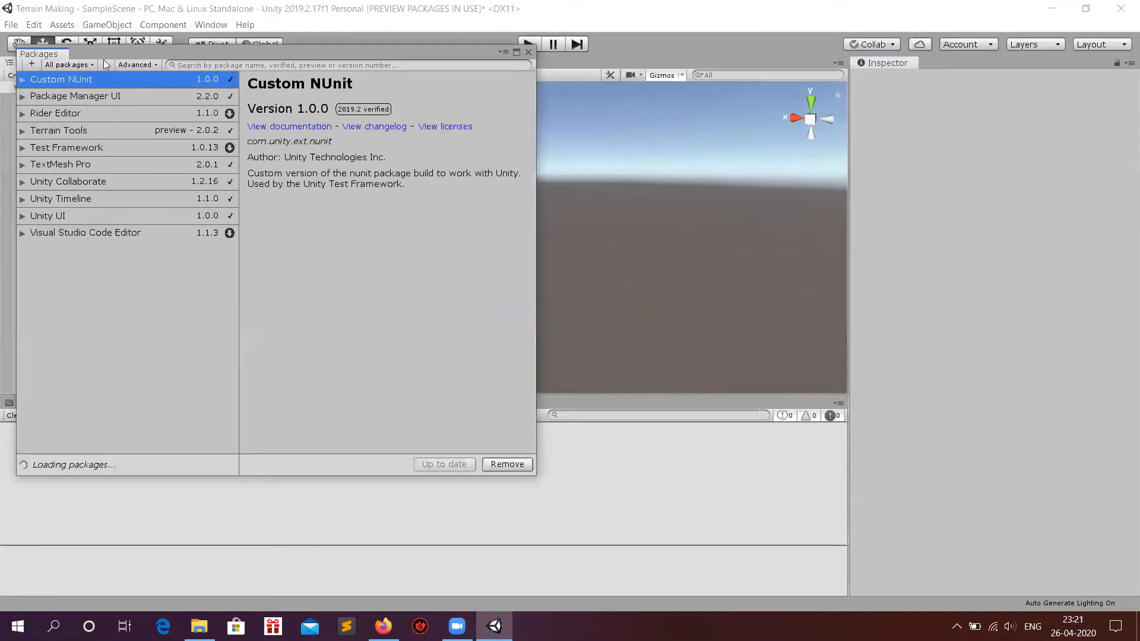
drag(121, 50, 291, 44)
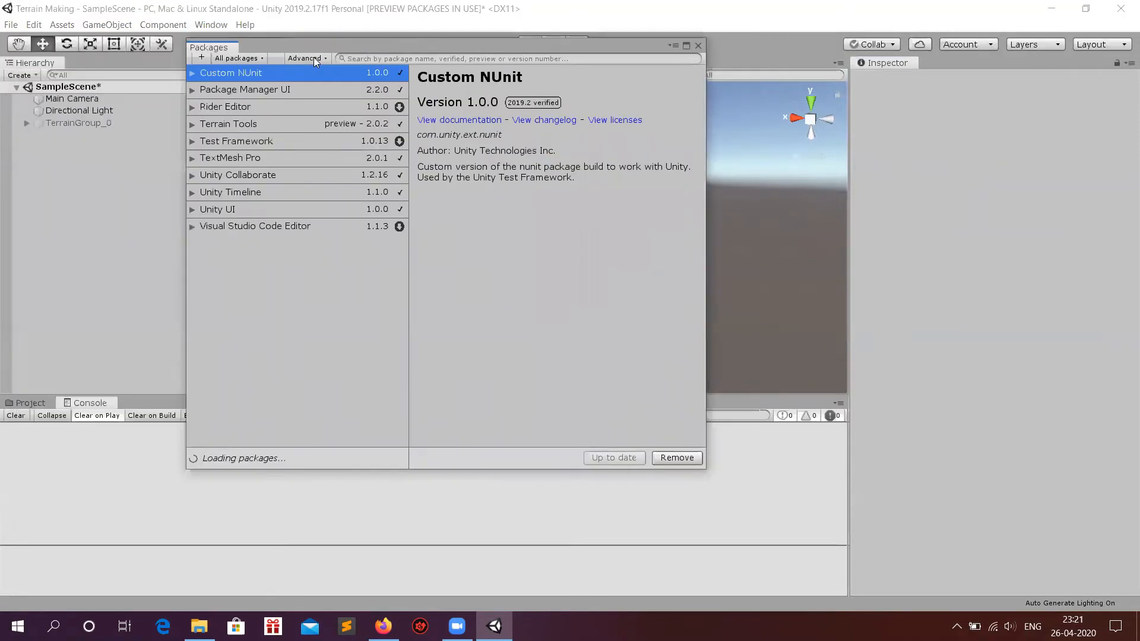
click(314, 57)
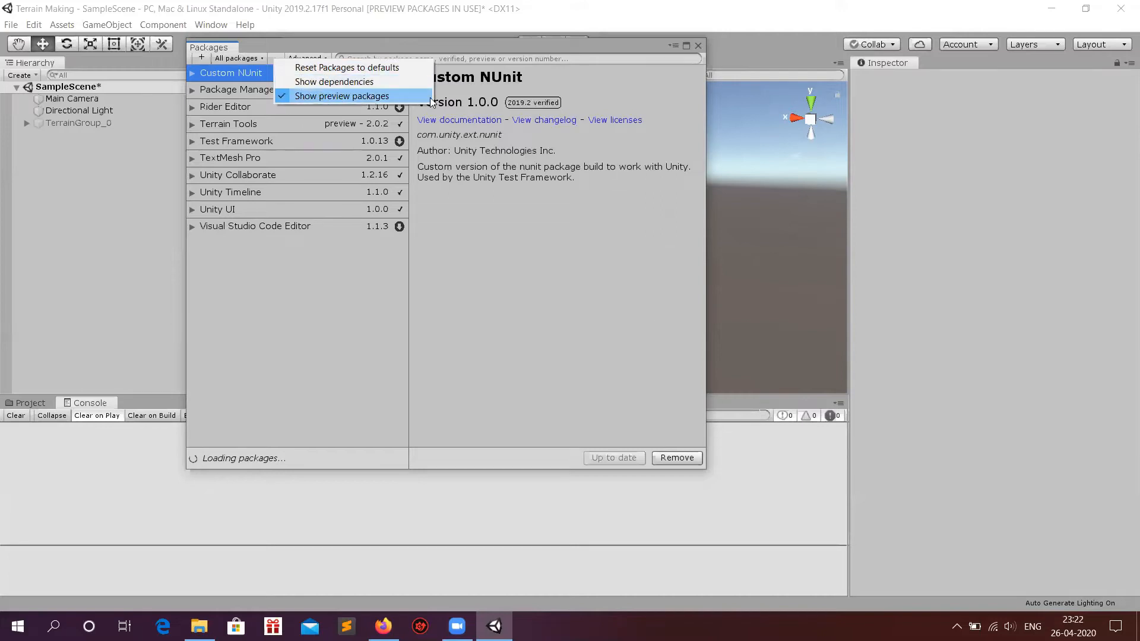
click(487, 55)
click(485, 56)
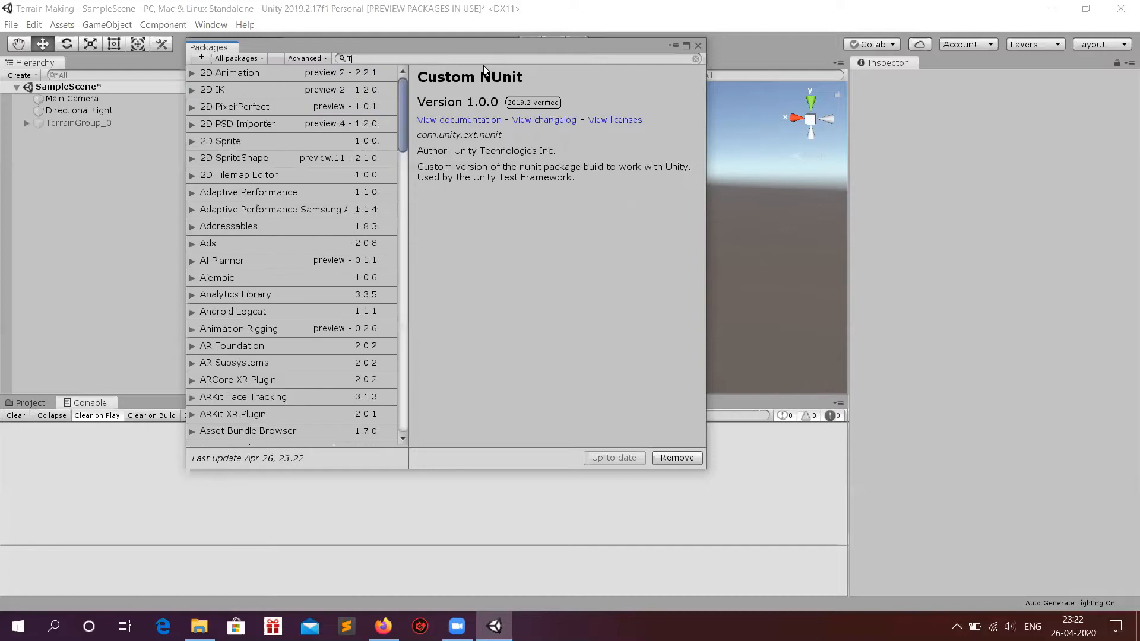
text(Terrain tools)
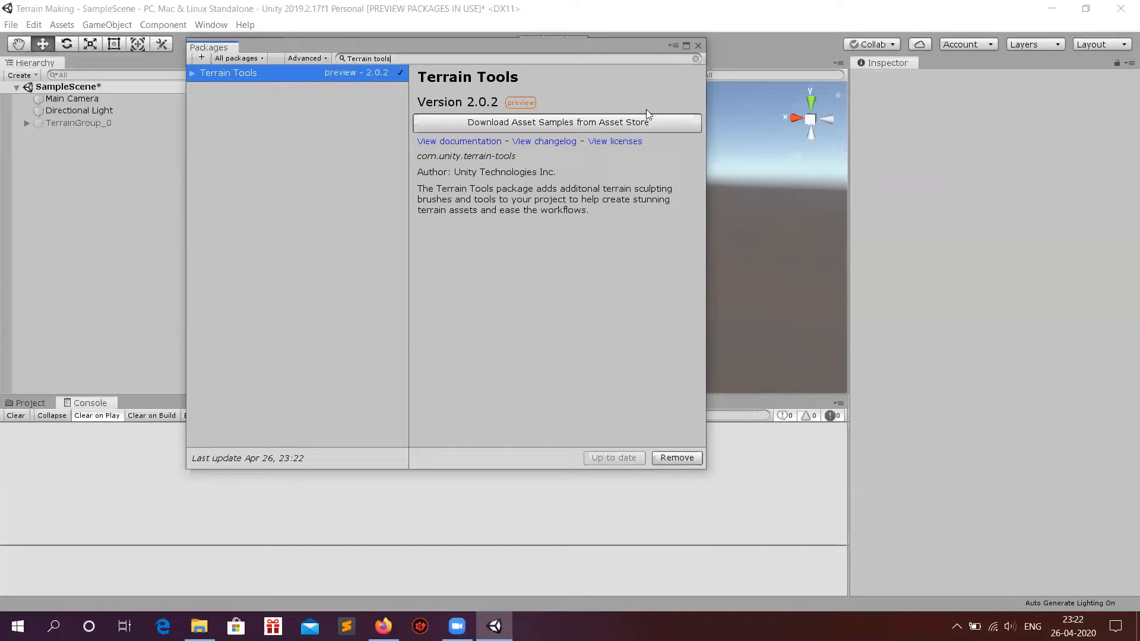
Open the Terrain Tools asset samples page in the browser, try to add the pack to My Assets, and close the browser.
click(630, 122)
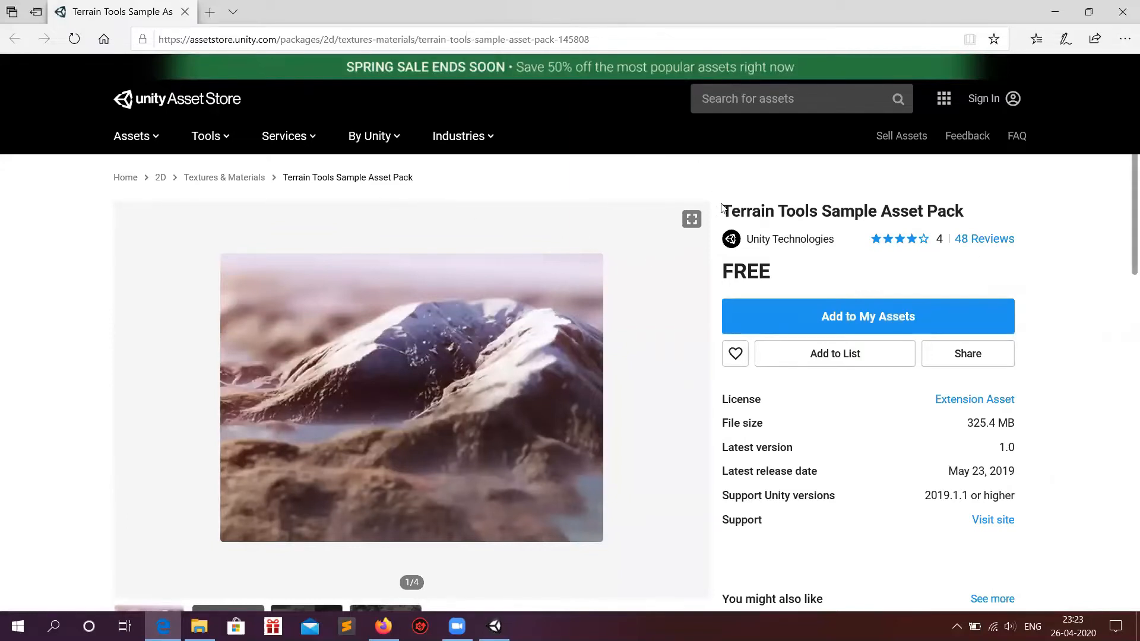
drag(723, 212, 967, 212)
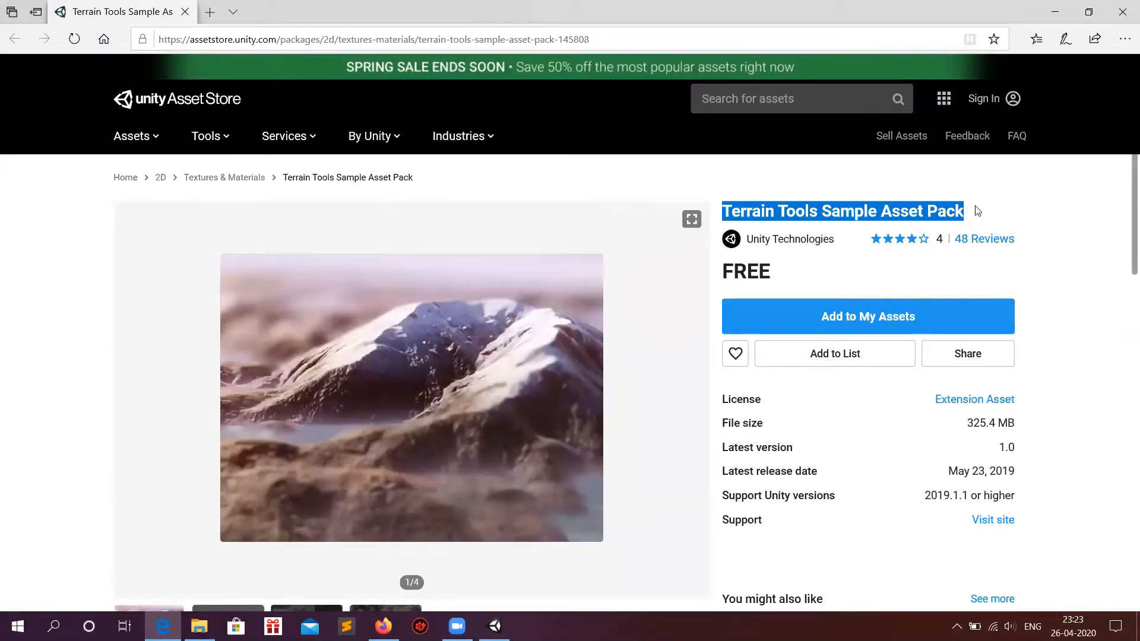
click(976, 211)
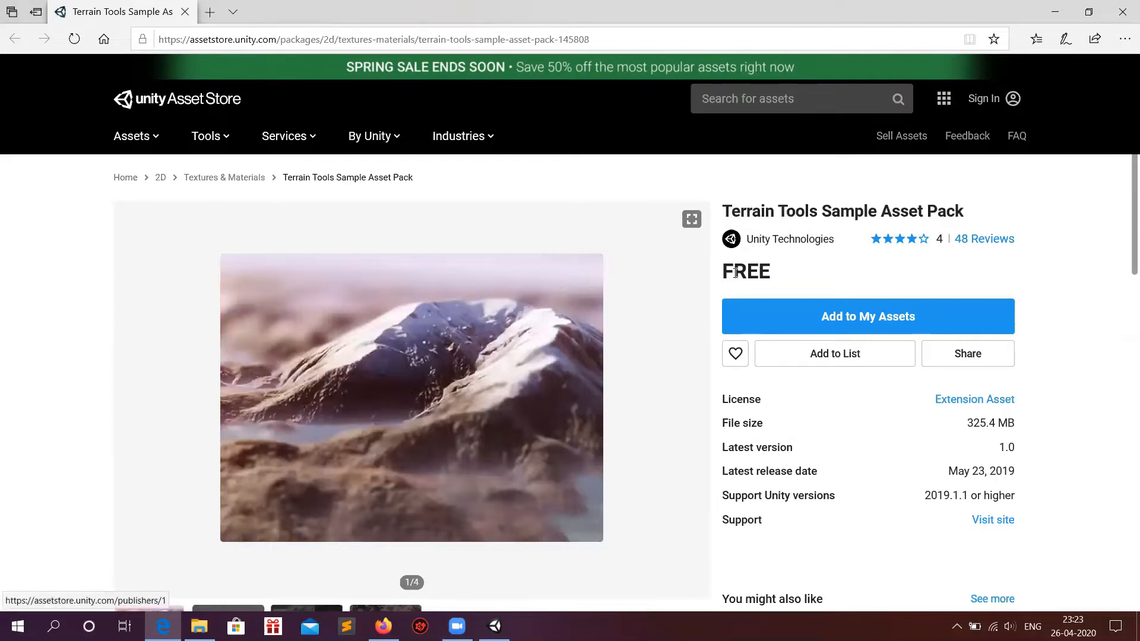
scroll(795, 271, down, 1)
scroll(804, 235, down, 1)
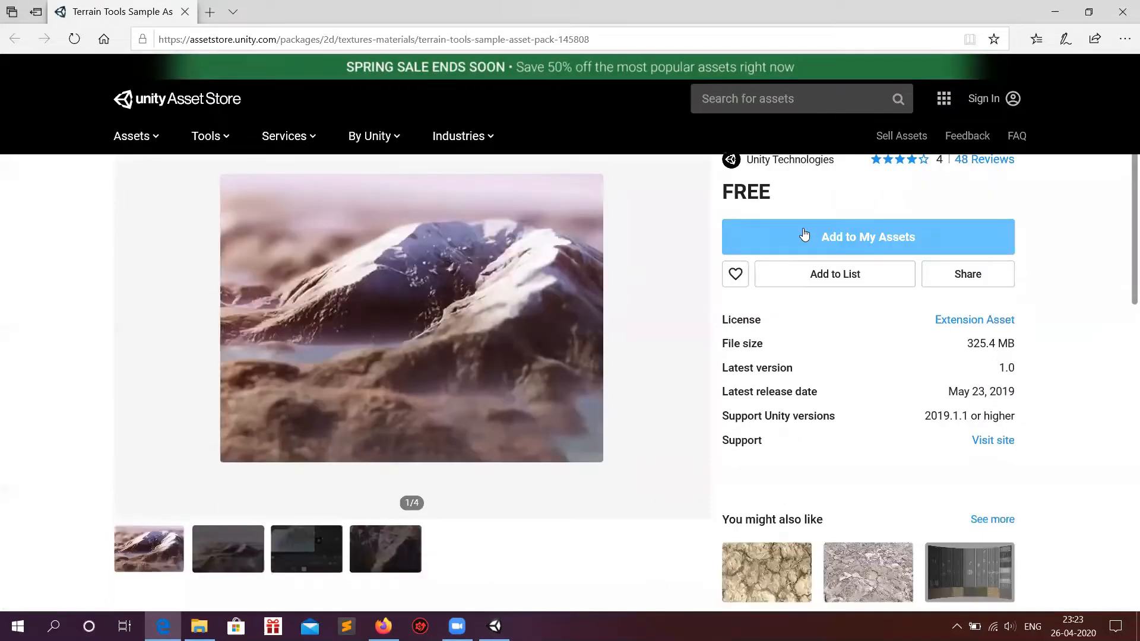
click(804, 235)
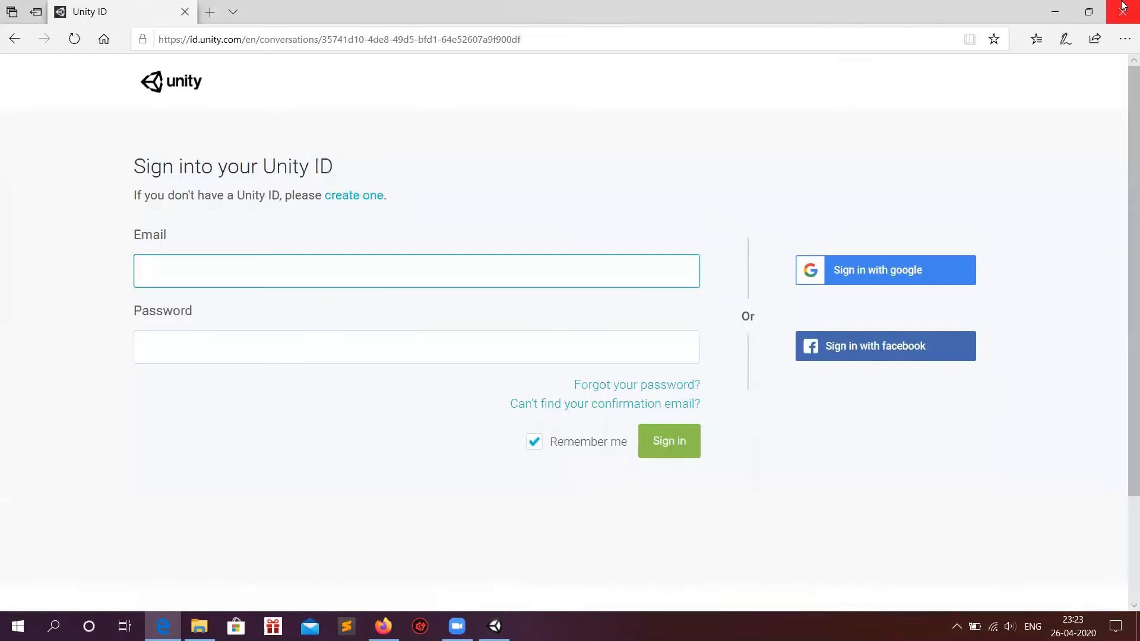
key(alt+F4)
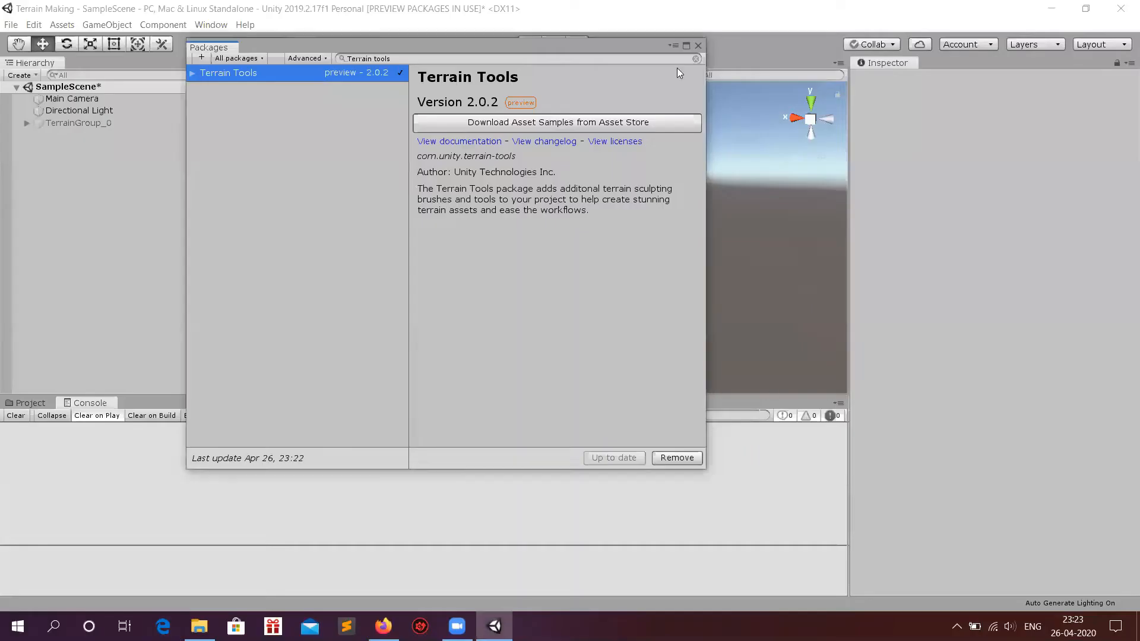
Close the Package Manager and search the Asset Store inside the editor for "terrain sample assets".
click(697, 46)
click(356, 62)
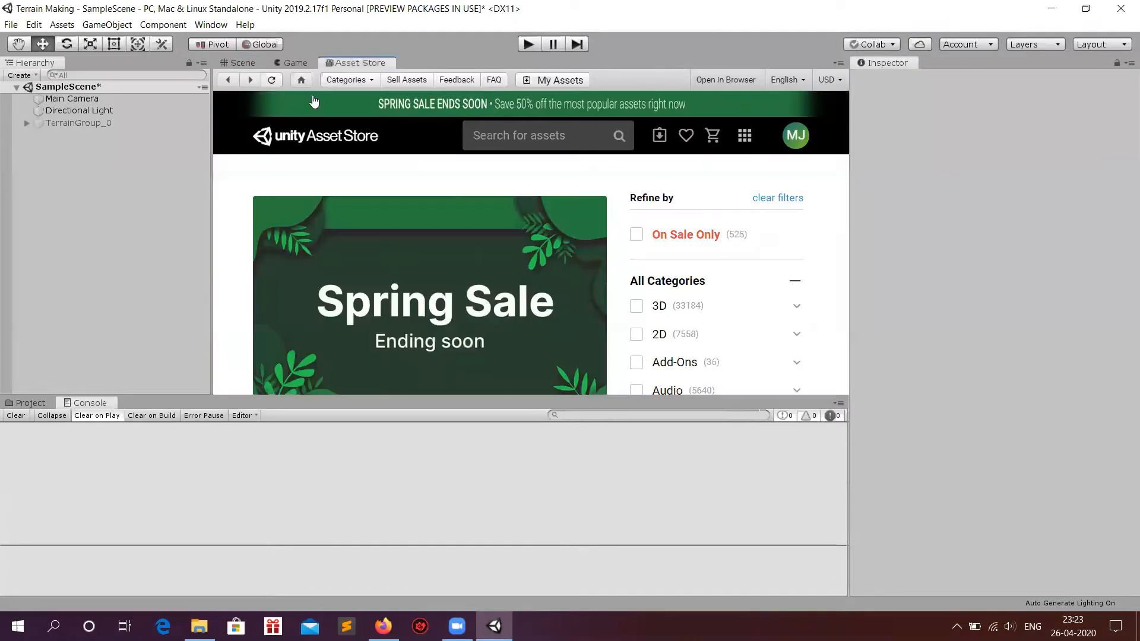
click(496, 146)
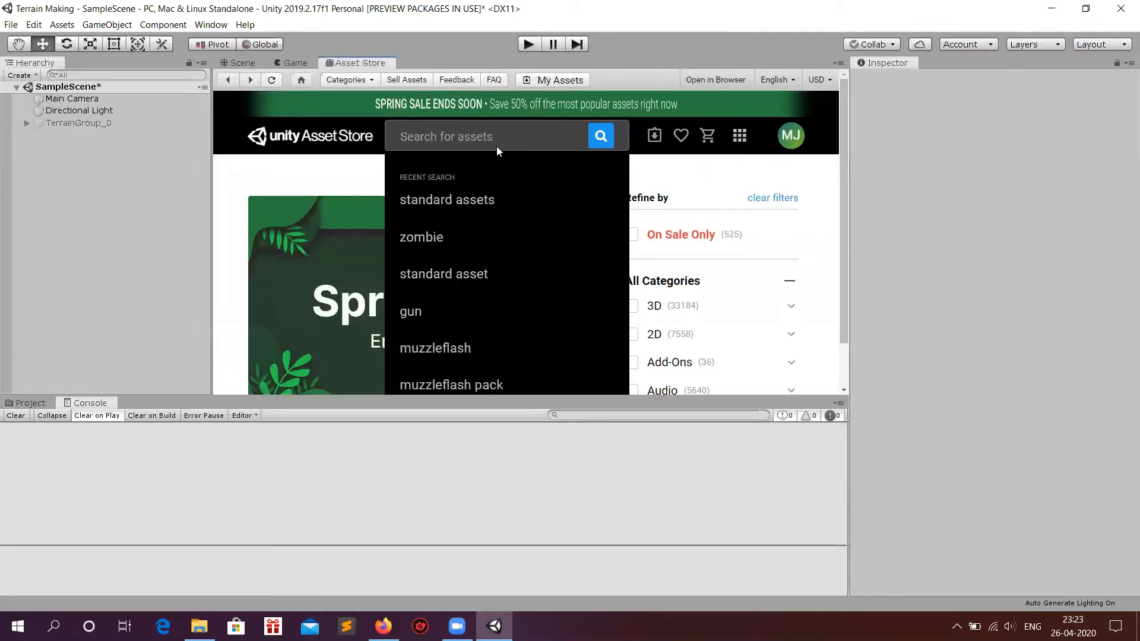
text(terra)
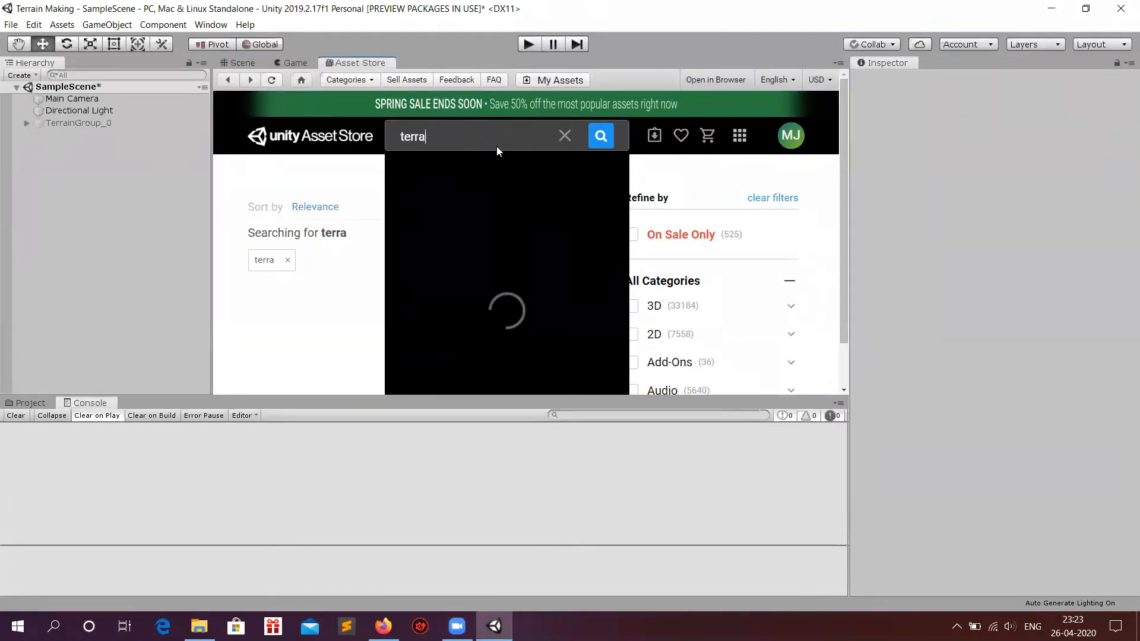
text(in sample)
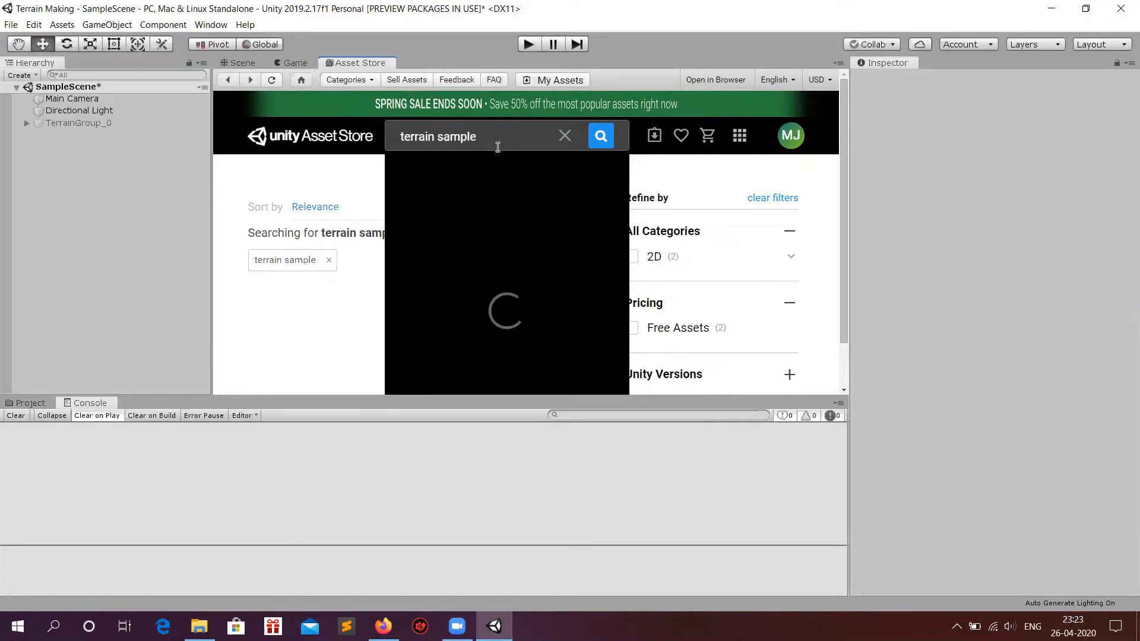
text(assets)
key(Return)
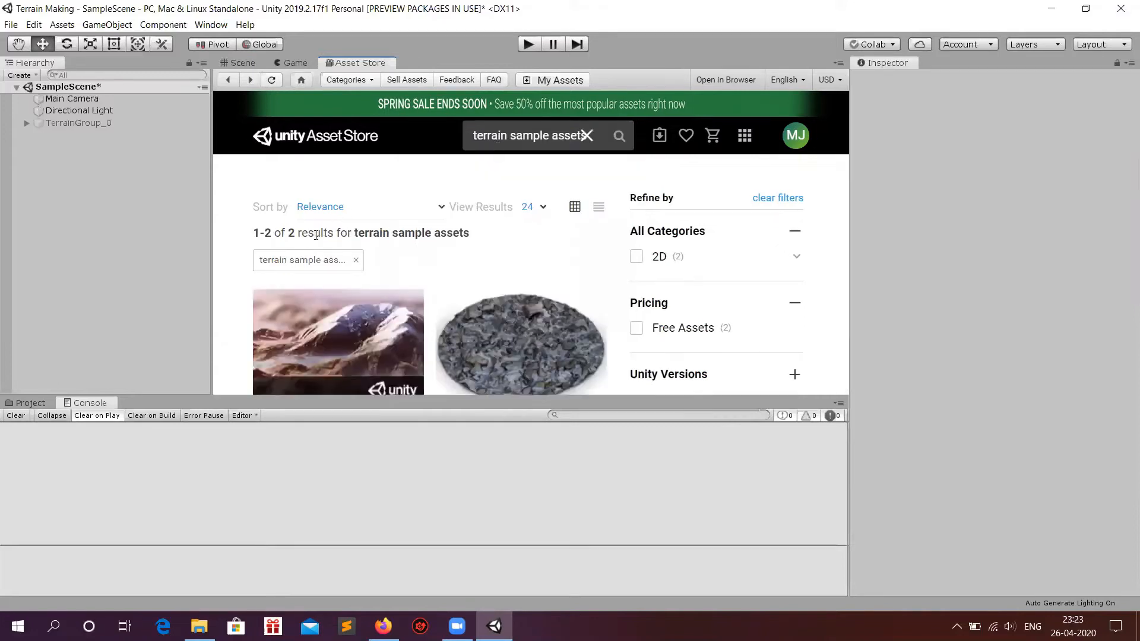
Open the quick look of the Terrain Tools Sample Asset Pack and import it.
scroll(353, 255, down, 3)
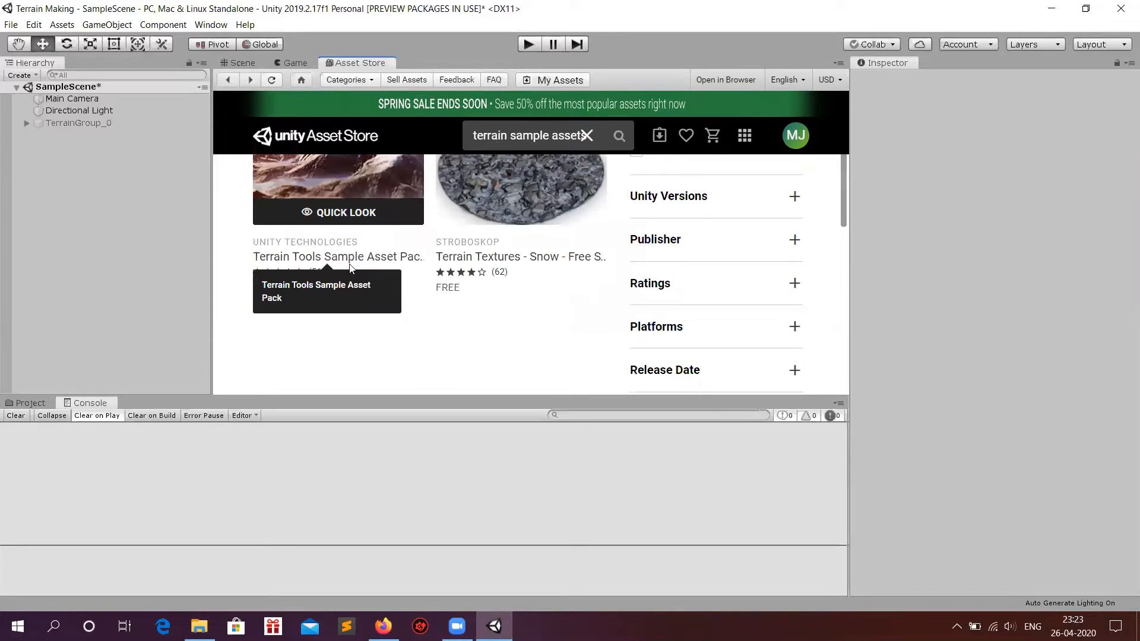
scroll(350, 267, up, 2)
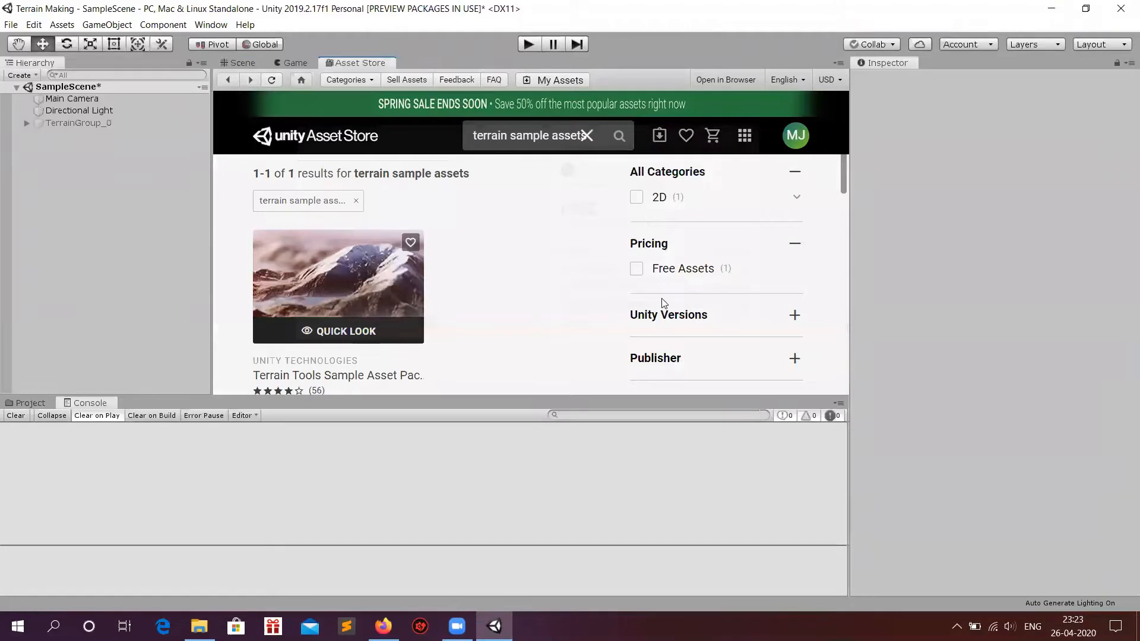
click(631, 324)
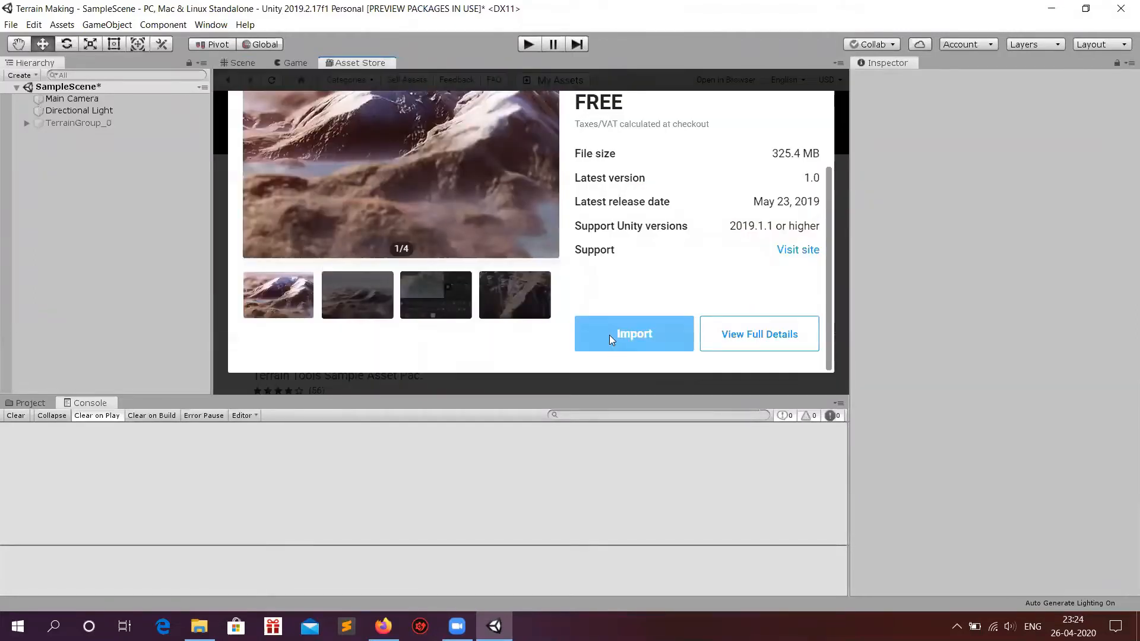
click(609, 335)
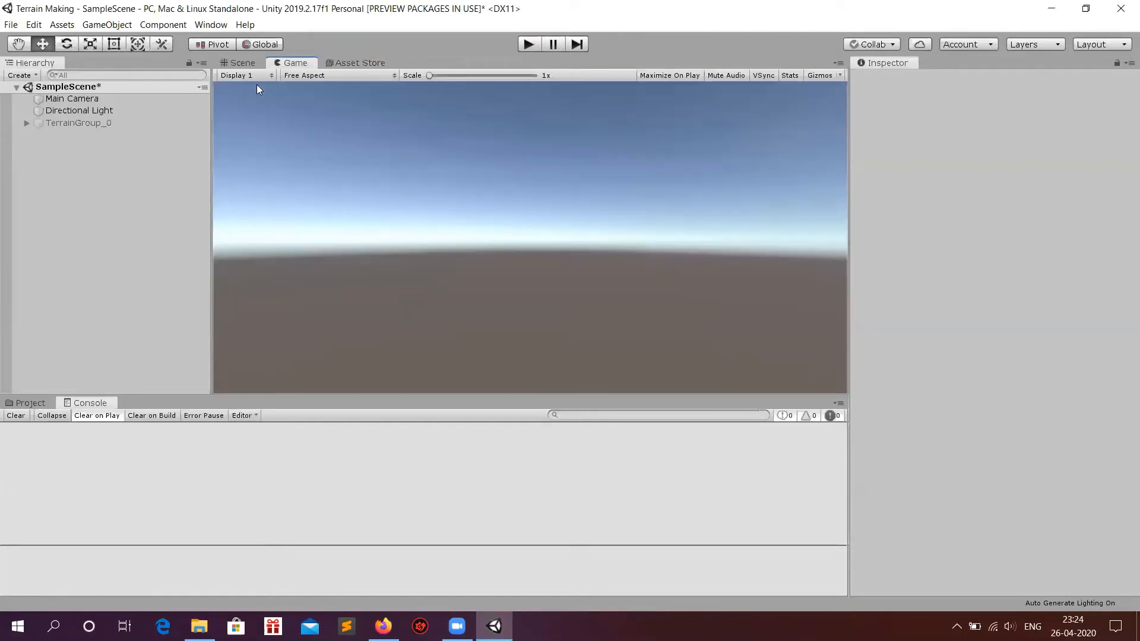
Return to the Scene view and examine the Samples and Scenes folders in the project's assets.
click(240, 62)
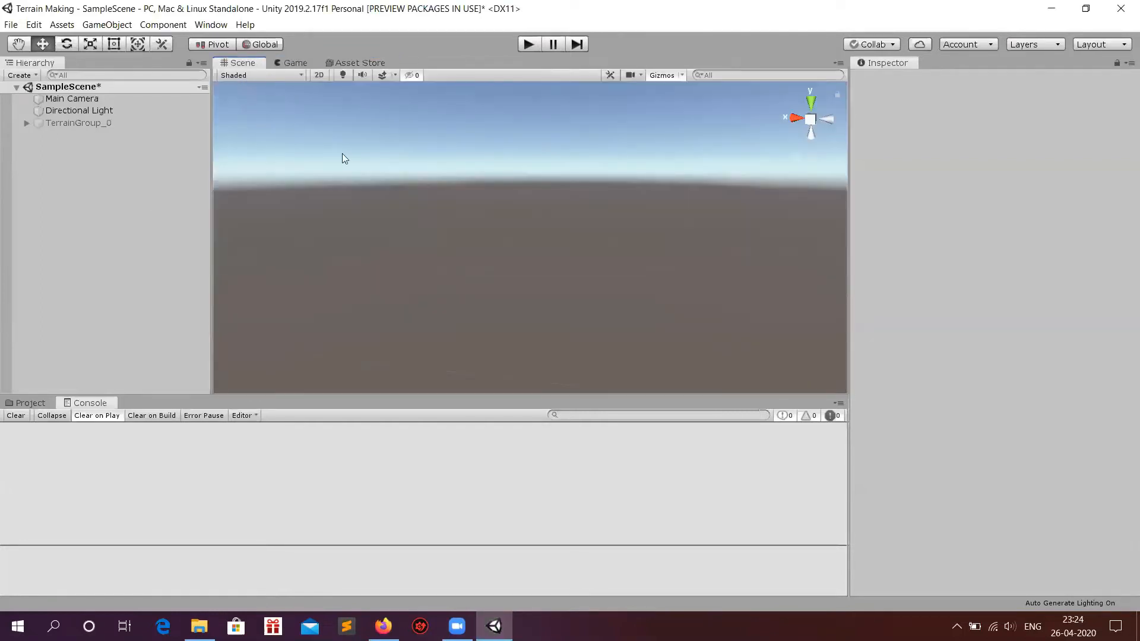
click(31, 402)
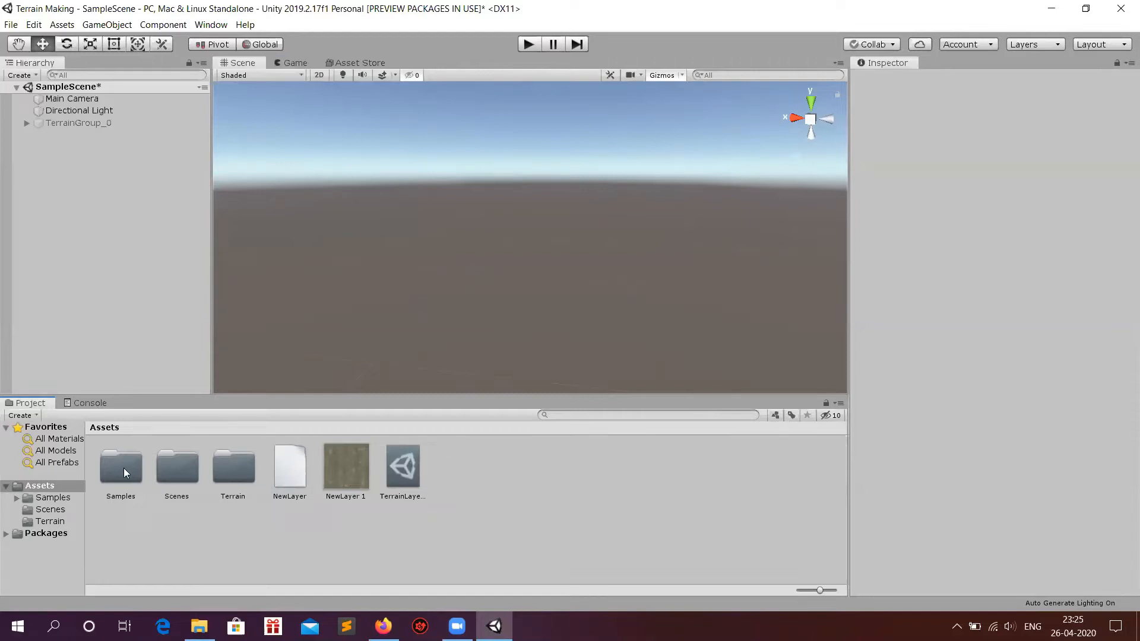
click(123, 468)
click(180, 470)
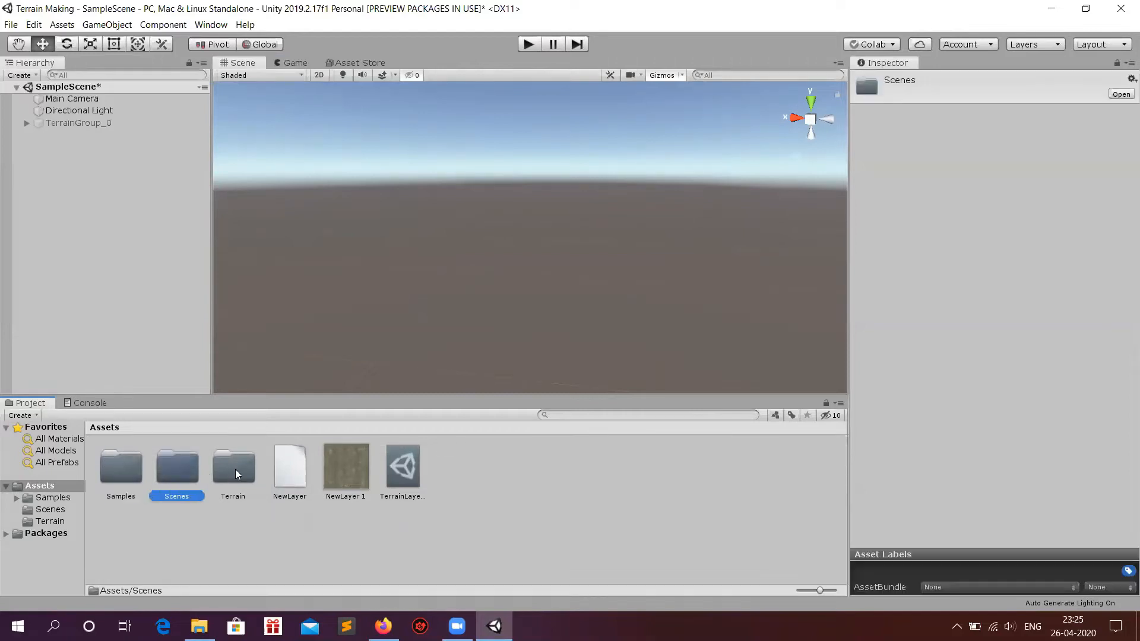
click(125, 474)
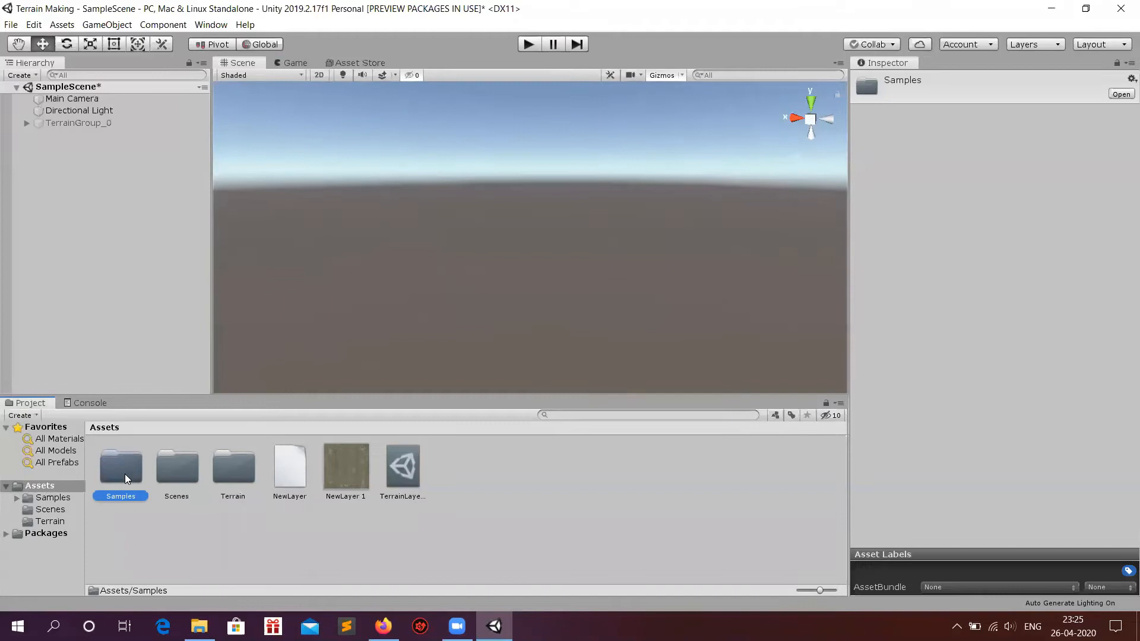
click(182, 473)
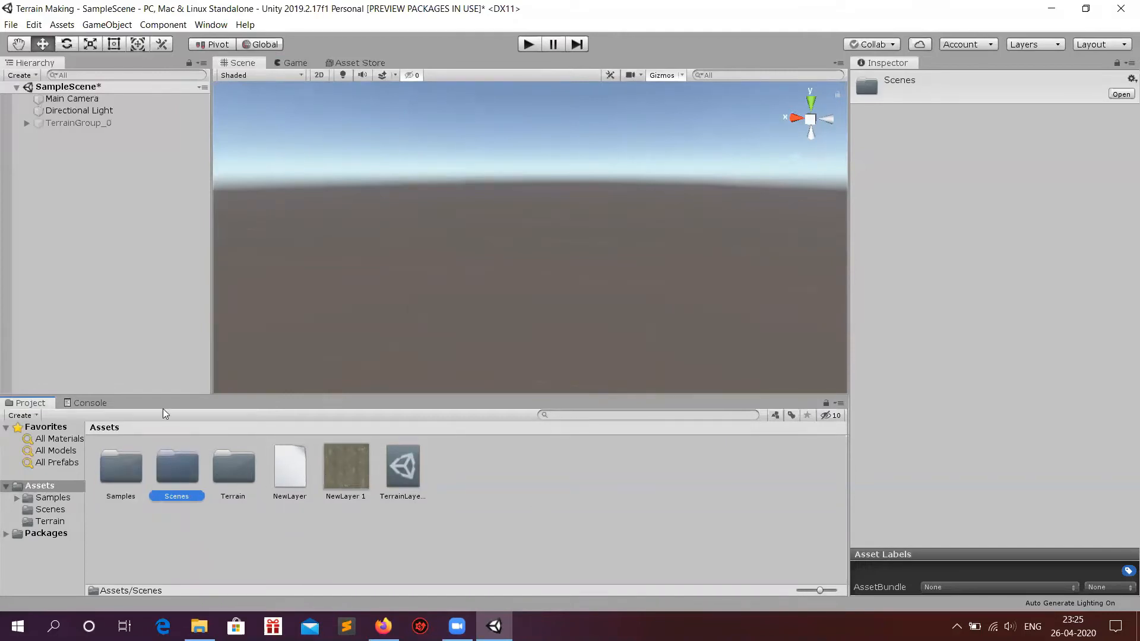
click(393, 512)
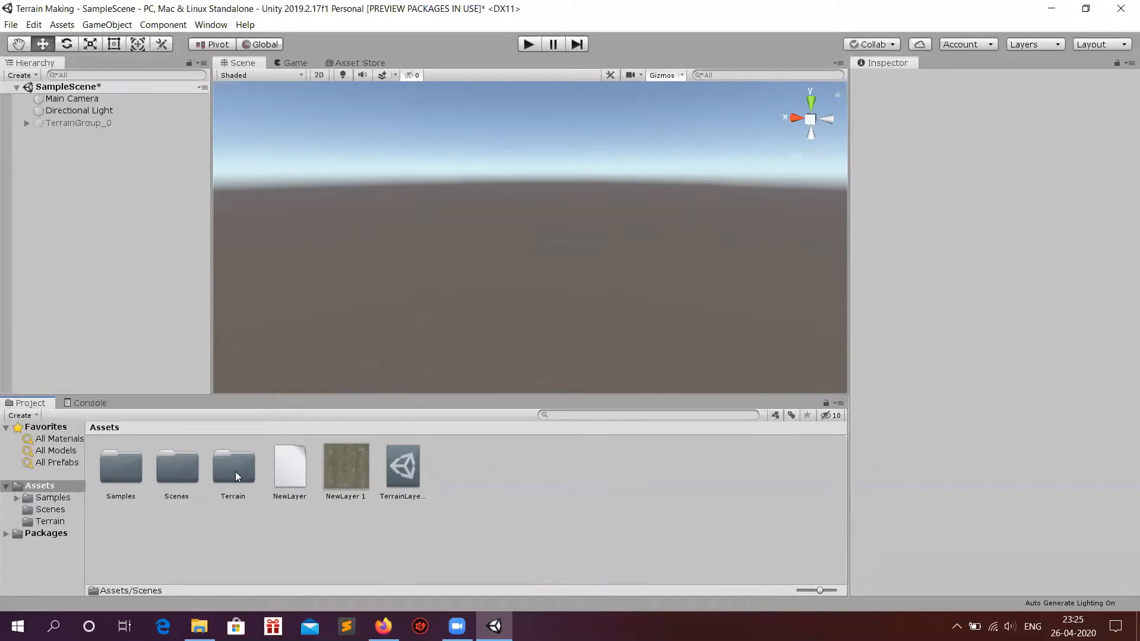
click(235, 471)
click(173, 470)
ctrl+click(116, 464)
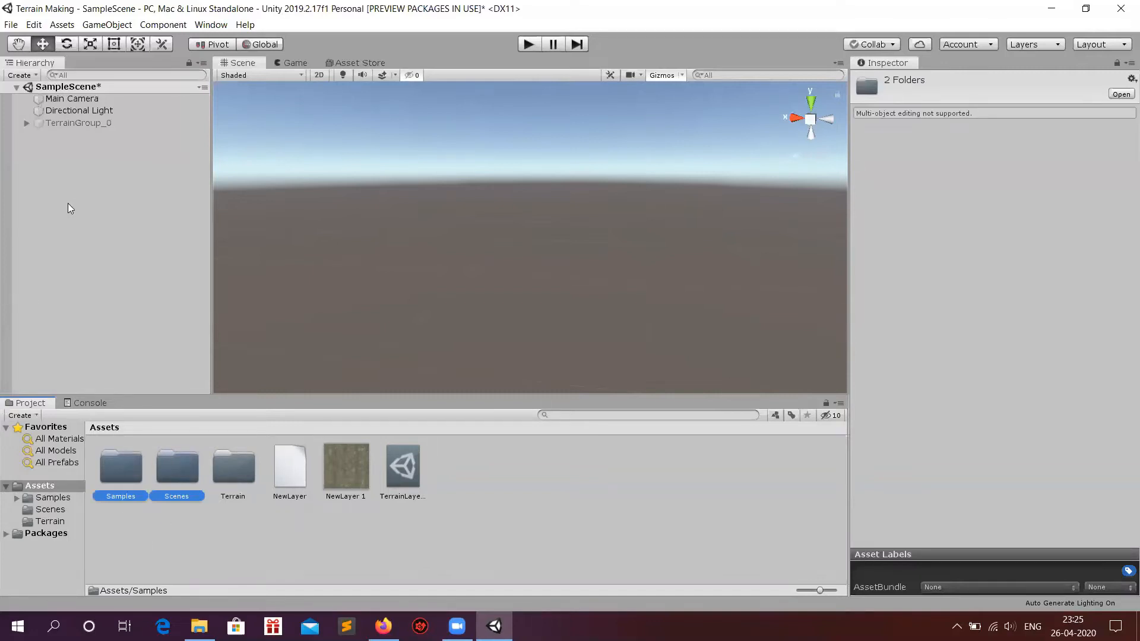
Add a default 3D Terrain object to the scene and frame it in the Scene view.
right_click(83, 194)
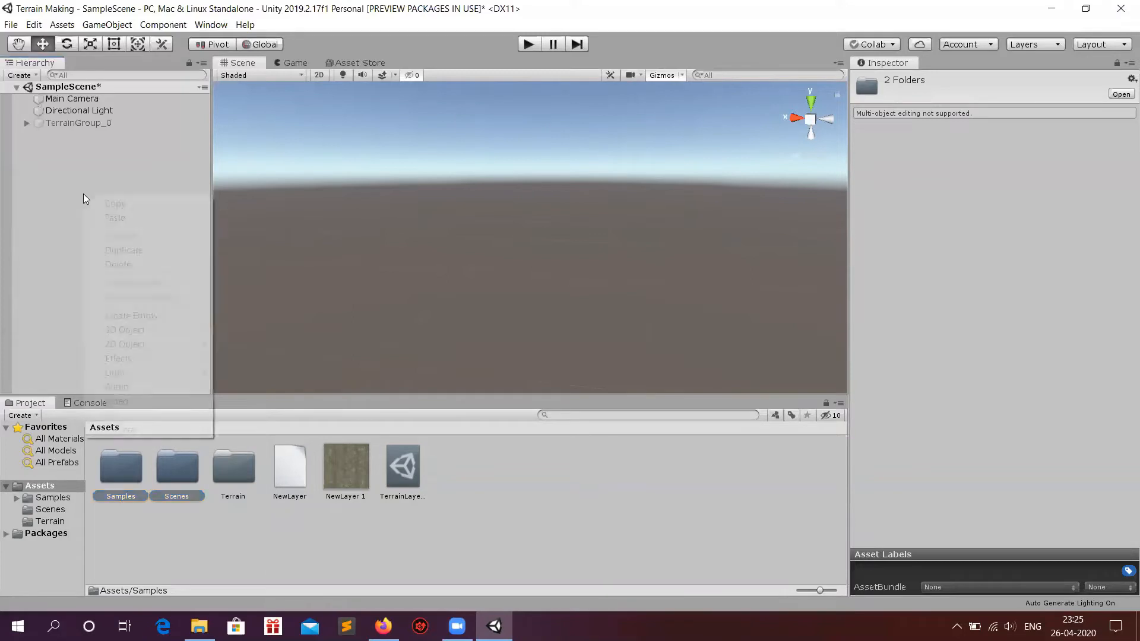
mouse_move(136, 331)
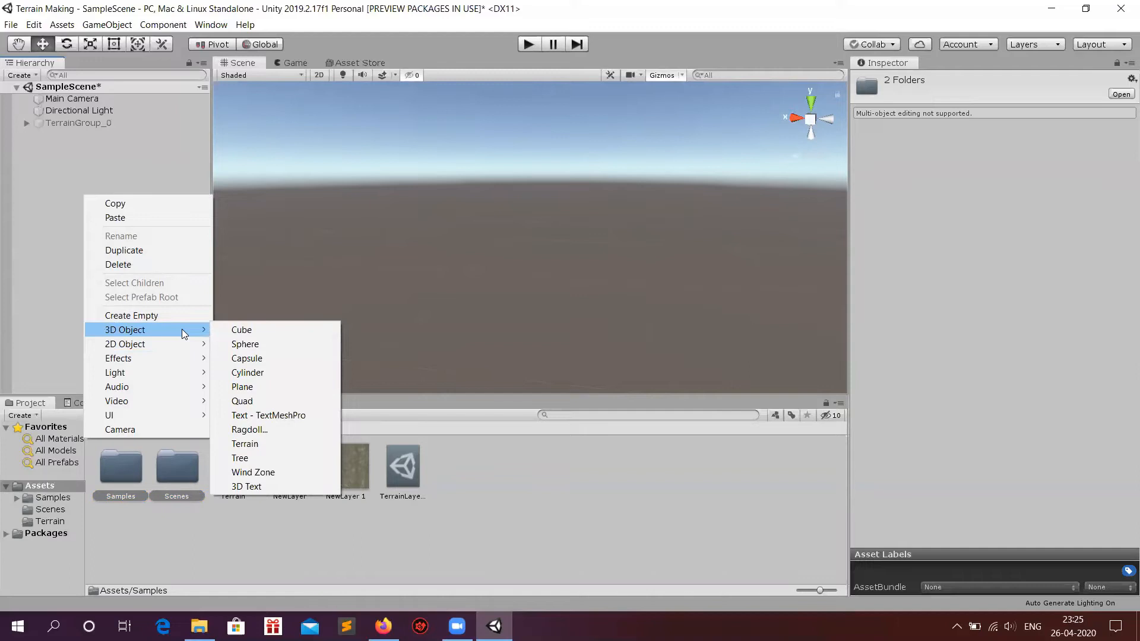
click(272, 443)
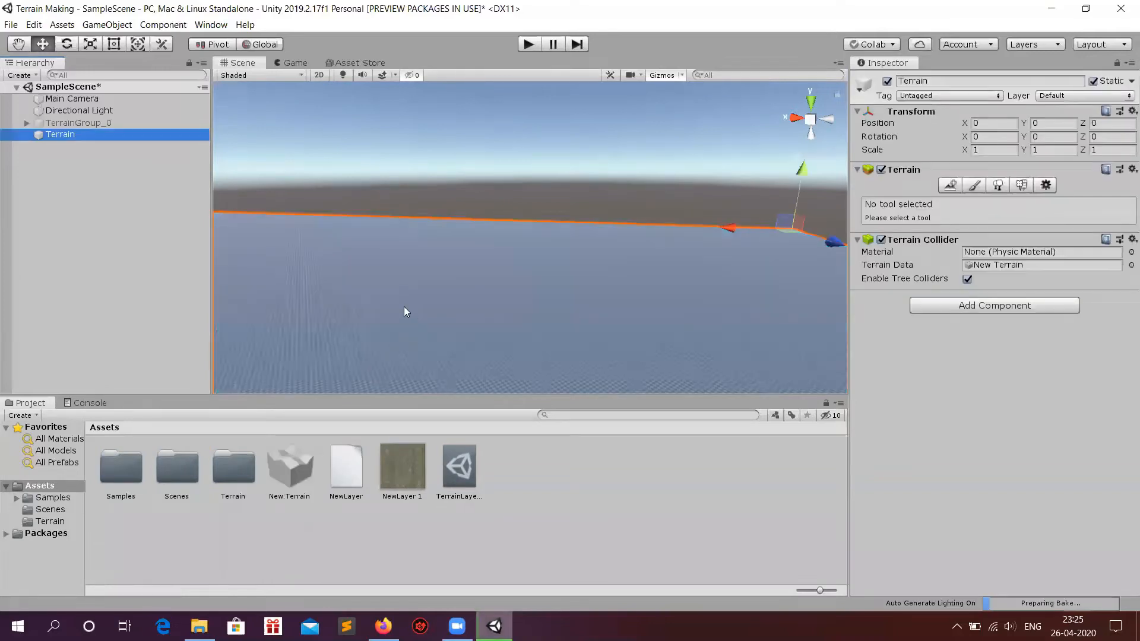
right_drag(413, 301, 438, 293)
key(f)
drag(438, 293, 715, 291)
right_drag(473, 220, 522, 219)
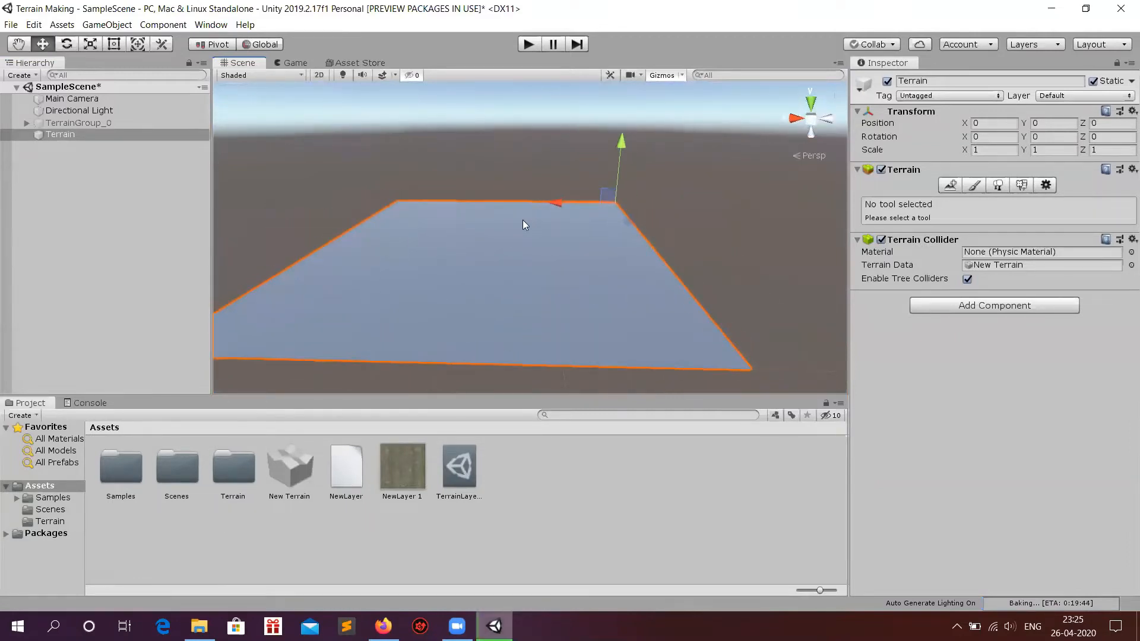
scroll(523, 219, up, 1)
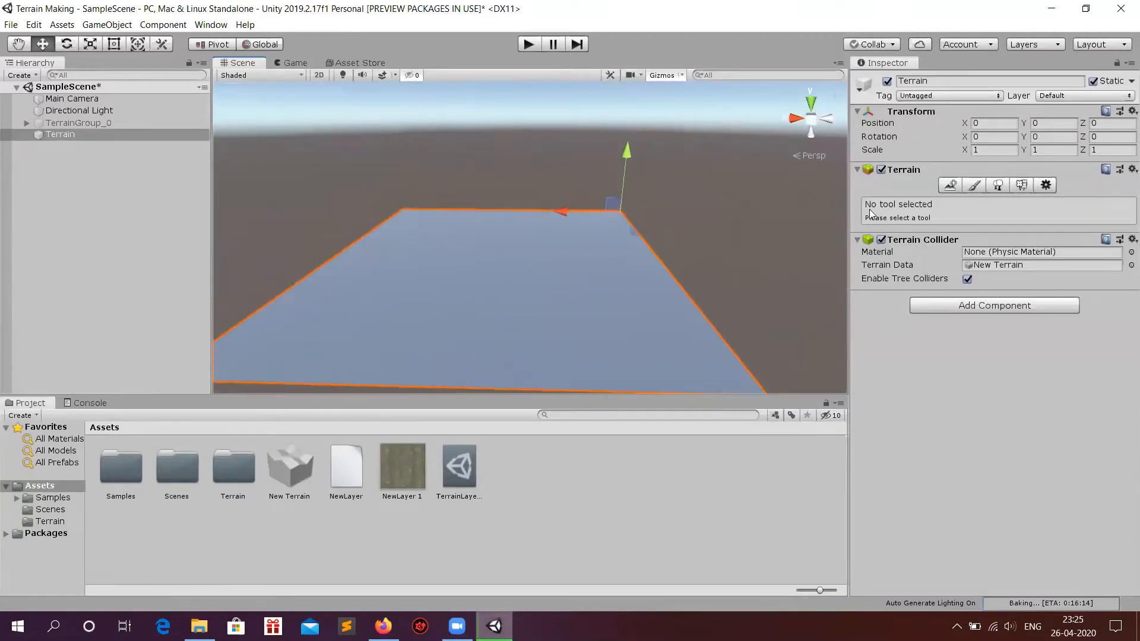
Activate the Create Neighbor Terrains tool on the terrain and examine the outlines around its edges.
click(949, 186)
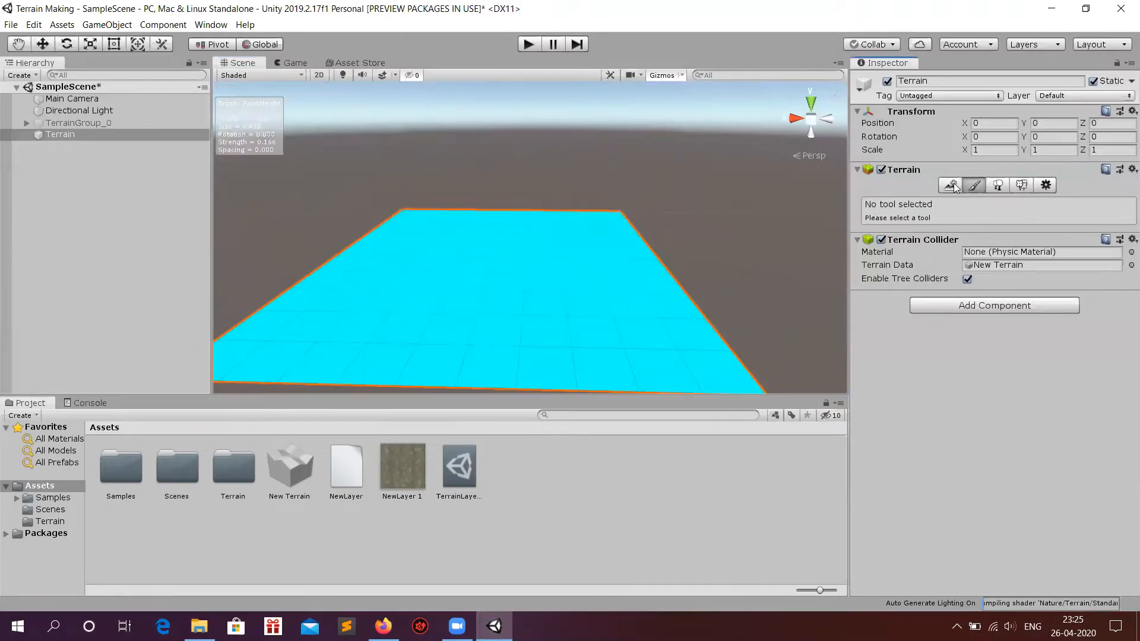
click(952, 185)
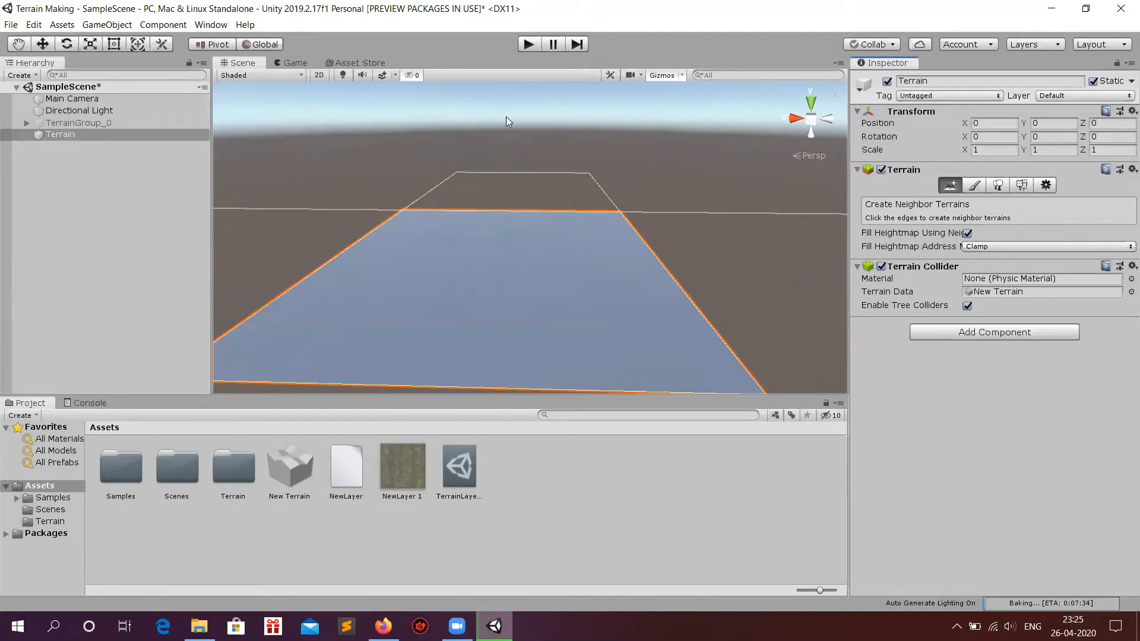
right_drag(476, 165, 483, 164)
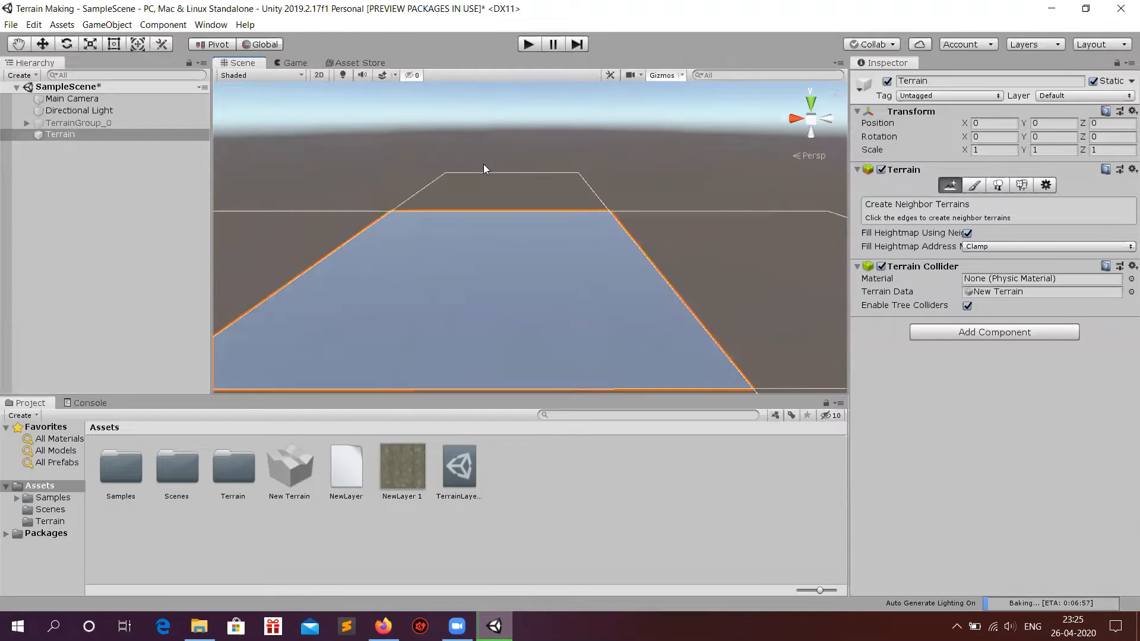
middle_drag(483, 164, 509, 165)
right_drag(509, 164, 505, 165)
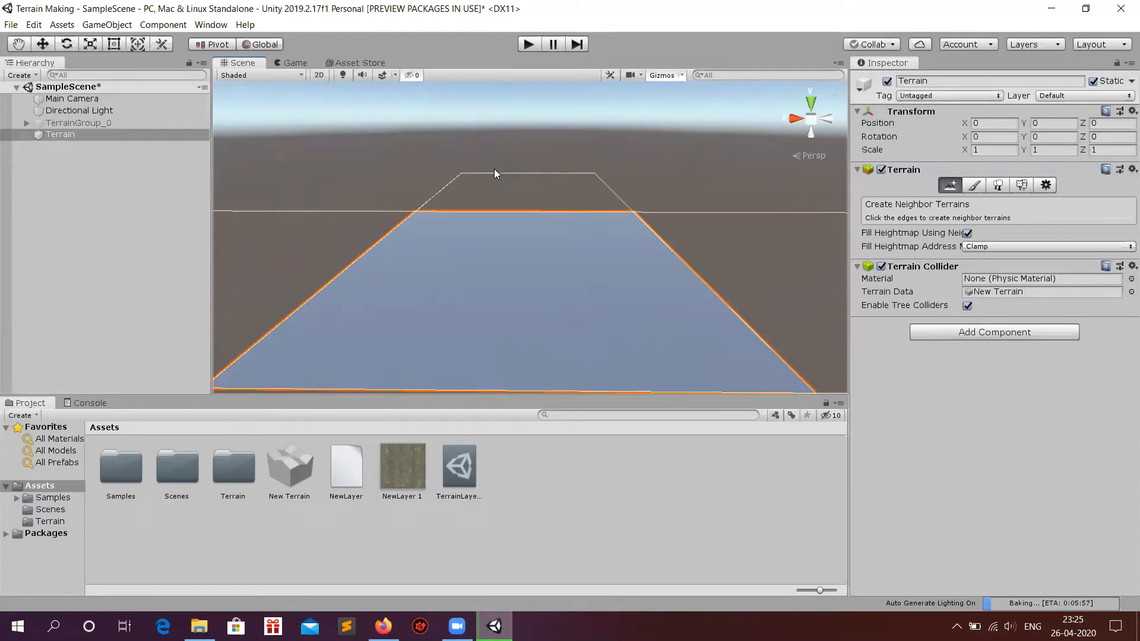
right_drag(544, 160, 541, 216)
middle_drag(549, 224, 527, 239)
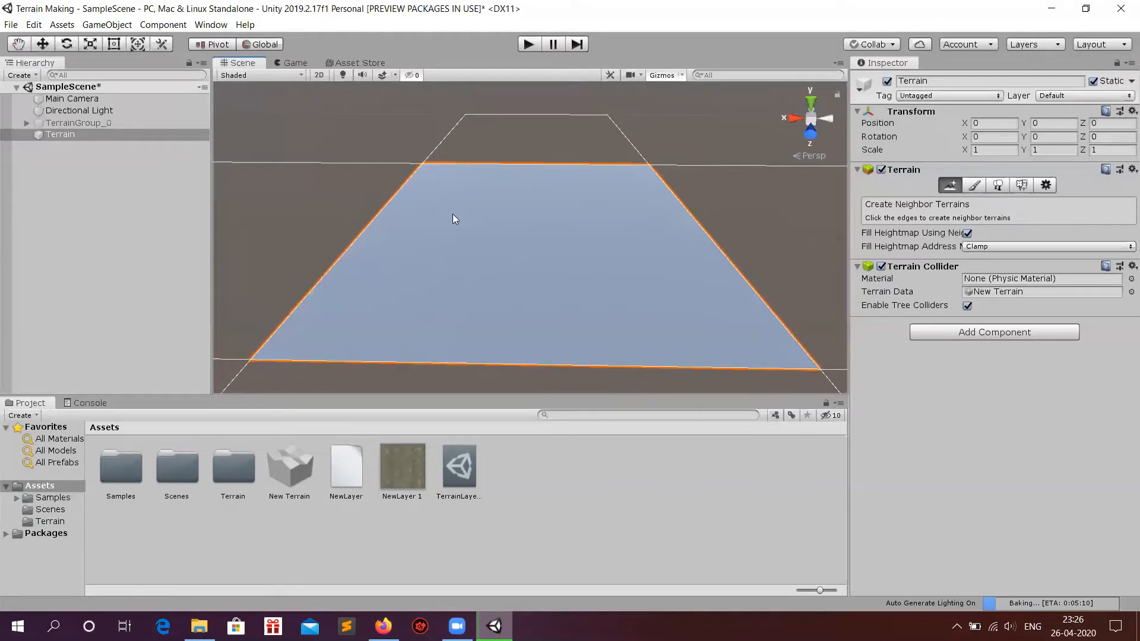
Open the Terrain Toolbox, dock it beside the Inspector and show its Create New Terrain settings.
click(202, 25)
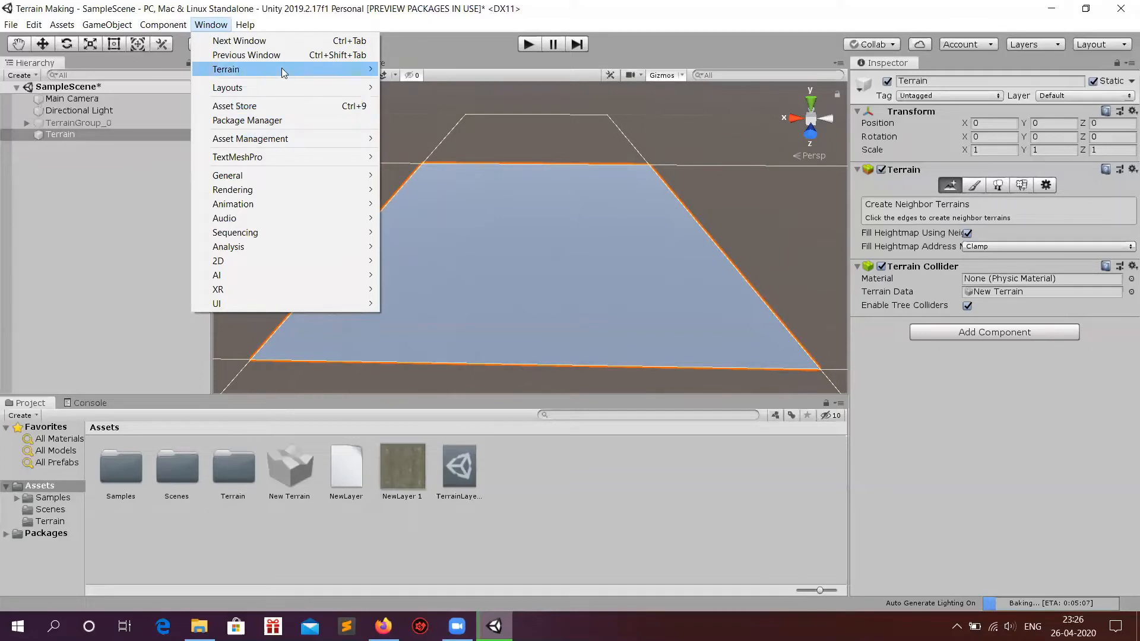
mouse_move(281, 68)
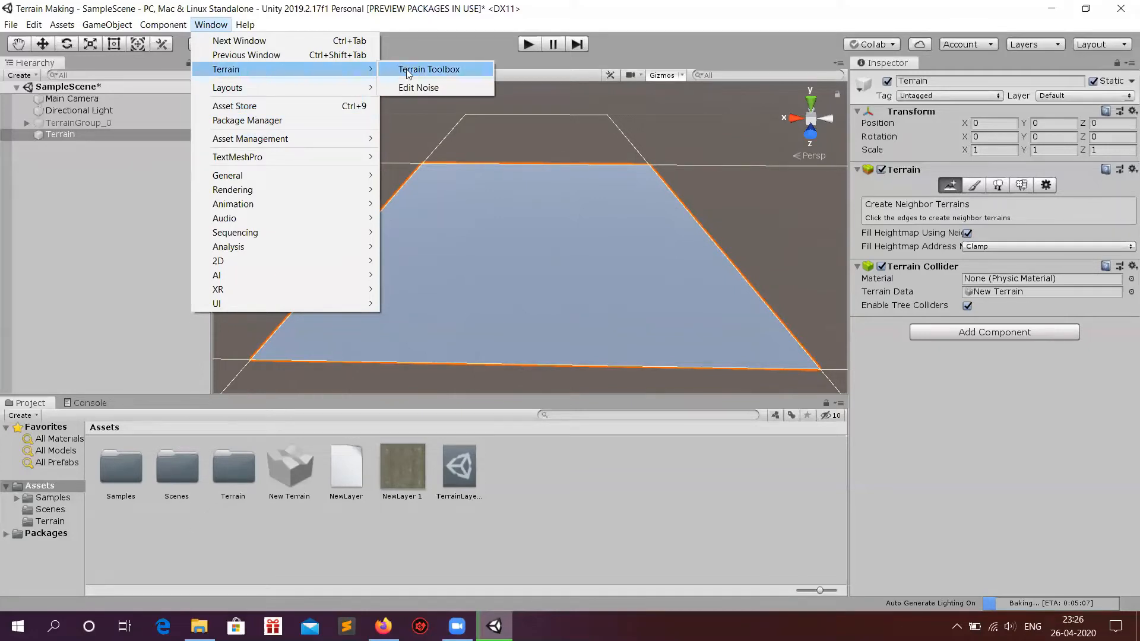
click(408, 71)
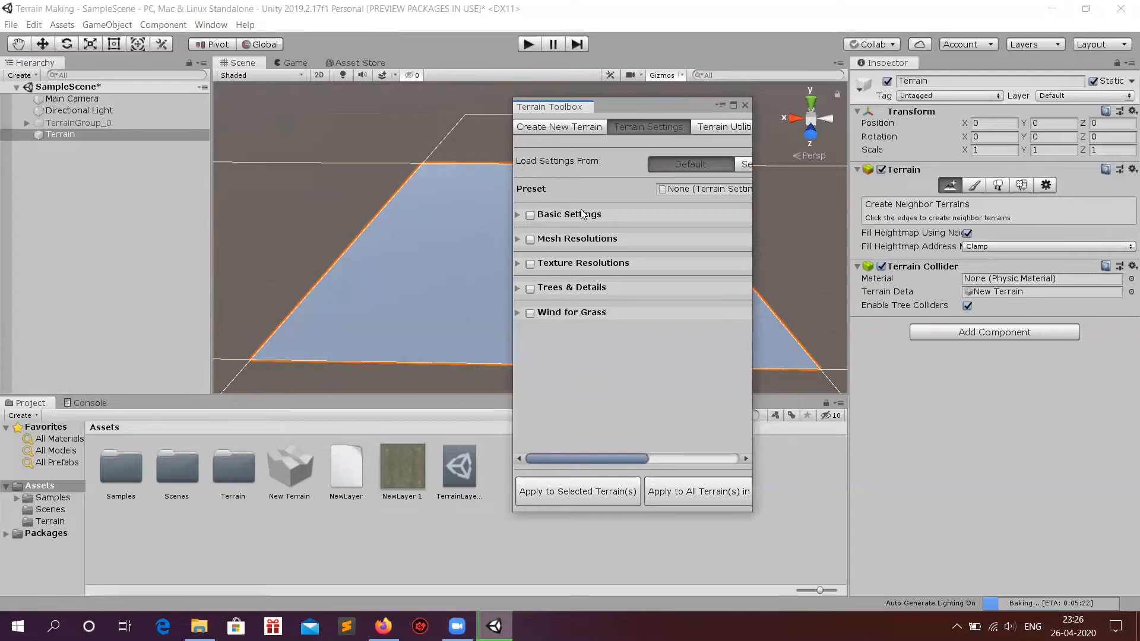
drag(569, 111, 953, 66)
click(890, 84)
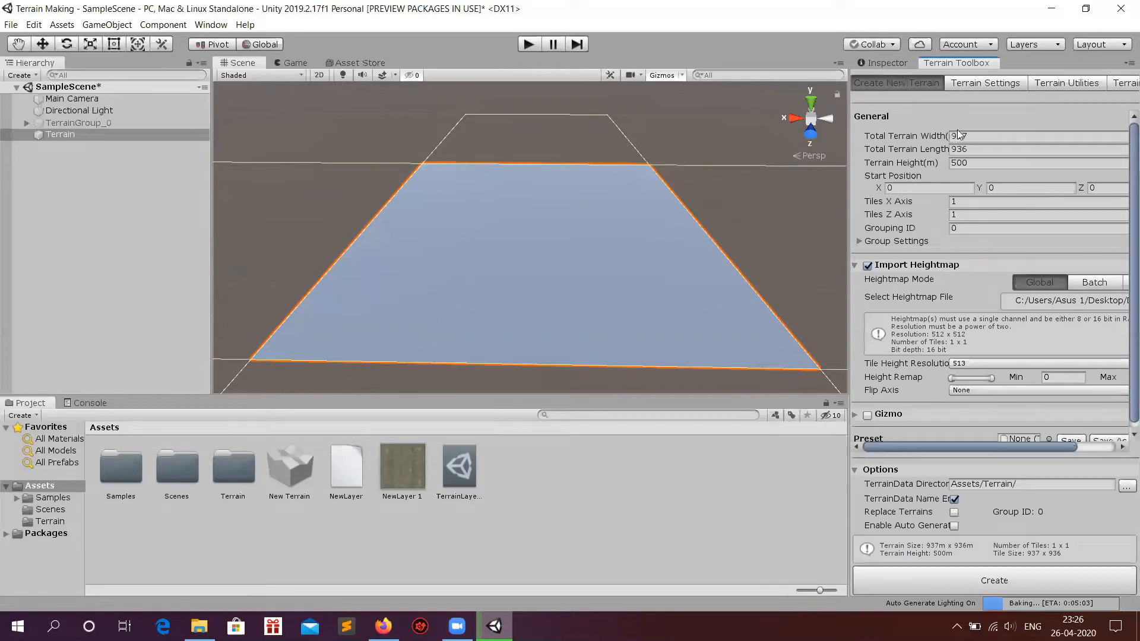
Set the new terrain's total width and length to 500 m each and turn off heightmap import.
click(949, 150)
click(954, 136)
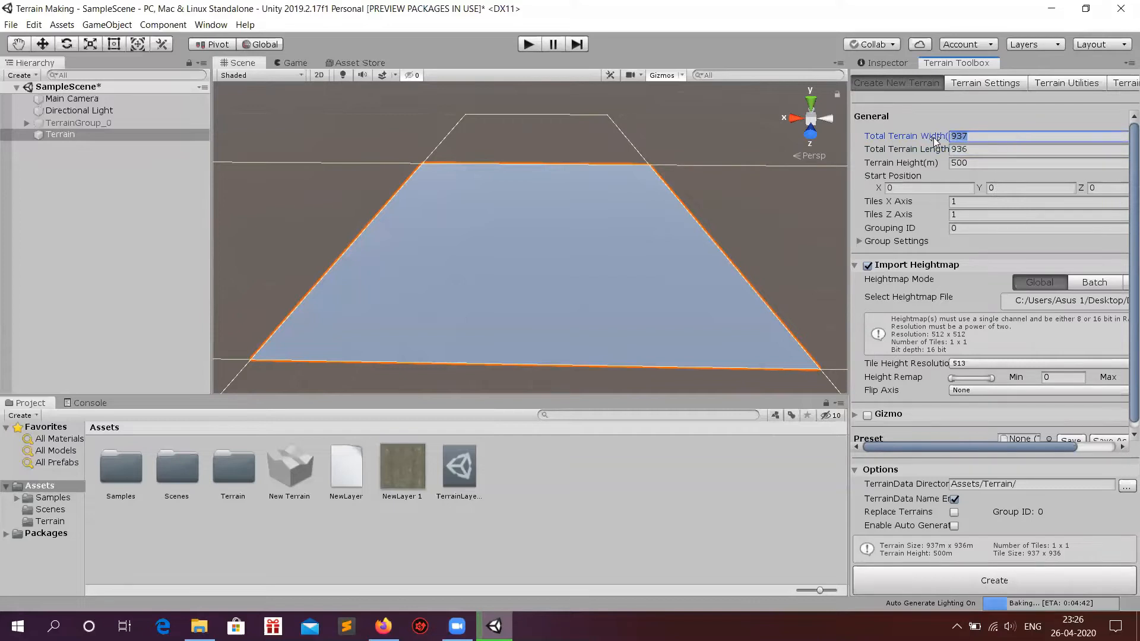
text(500)
key(Tab)
text(500)
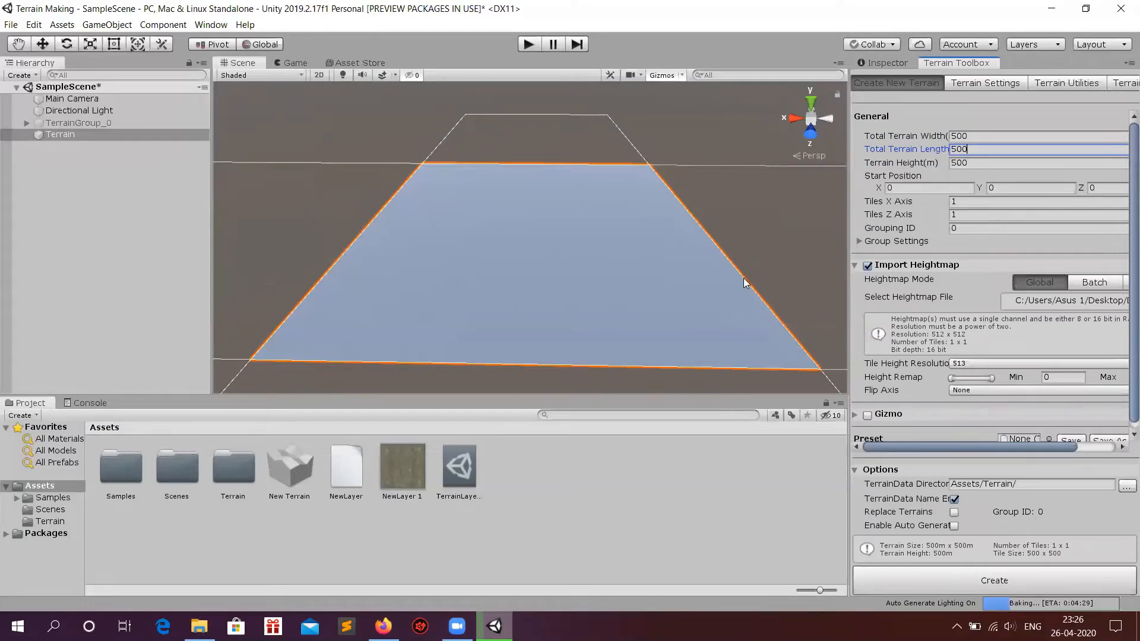
scroll(887, 295, down, 1)
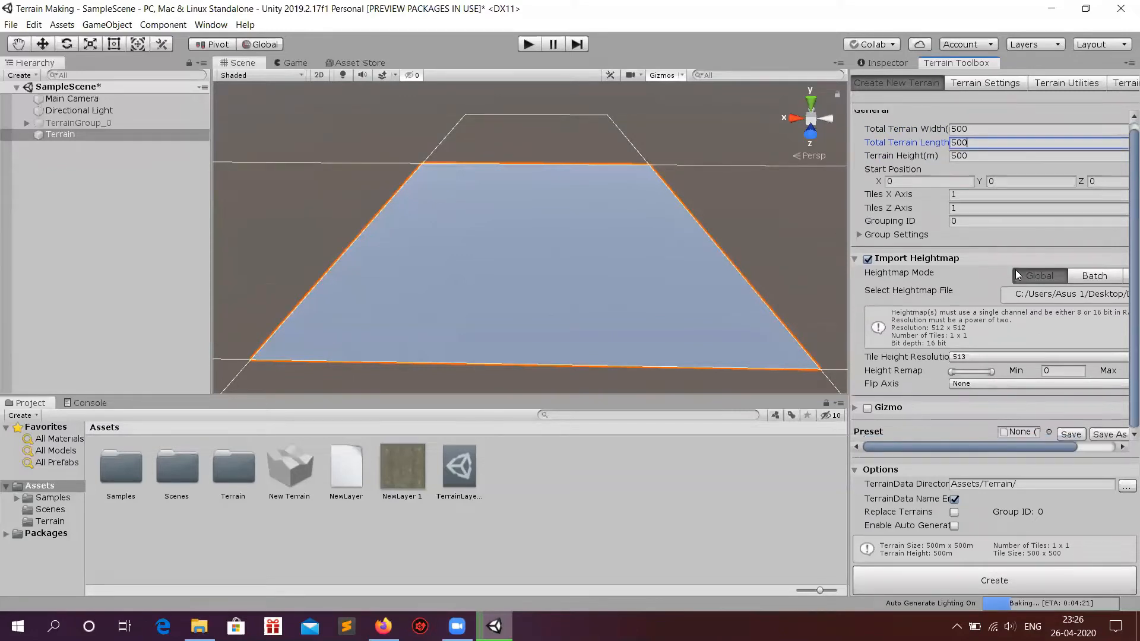
click(867, 259)
scroll(868, 278, up, 1)
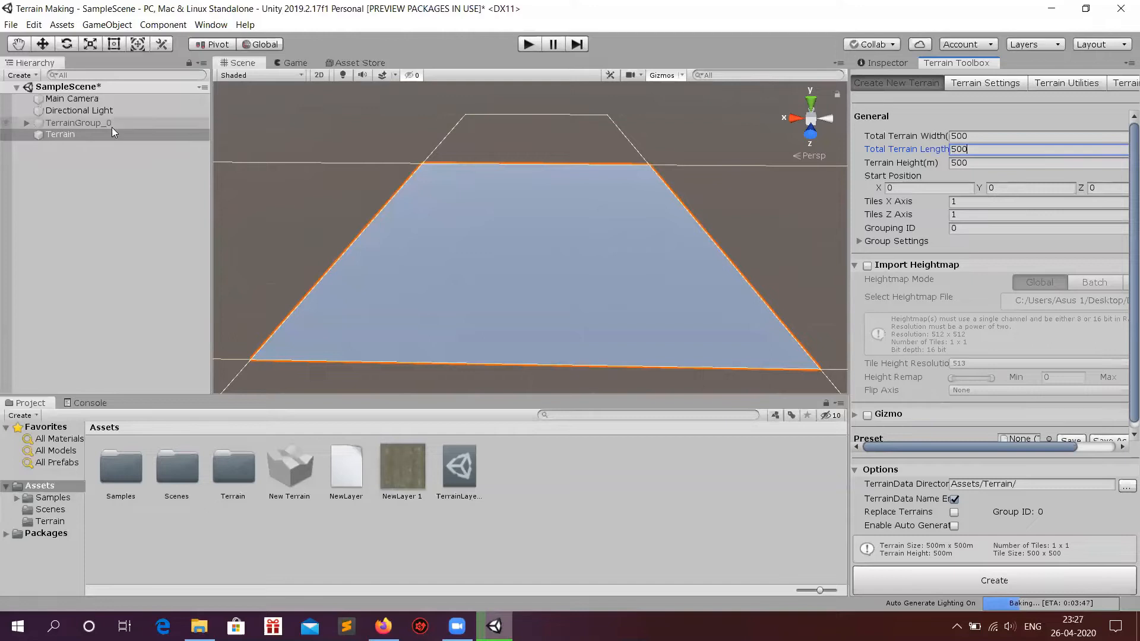
Delete the default Terrain object and create the new terrain from the Terrain Toolbox settings.
click(139, 152)
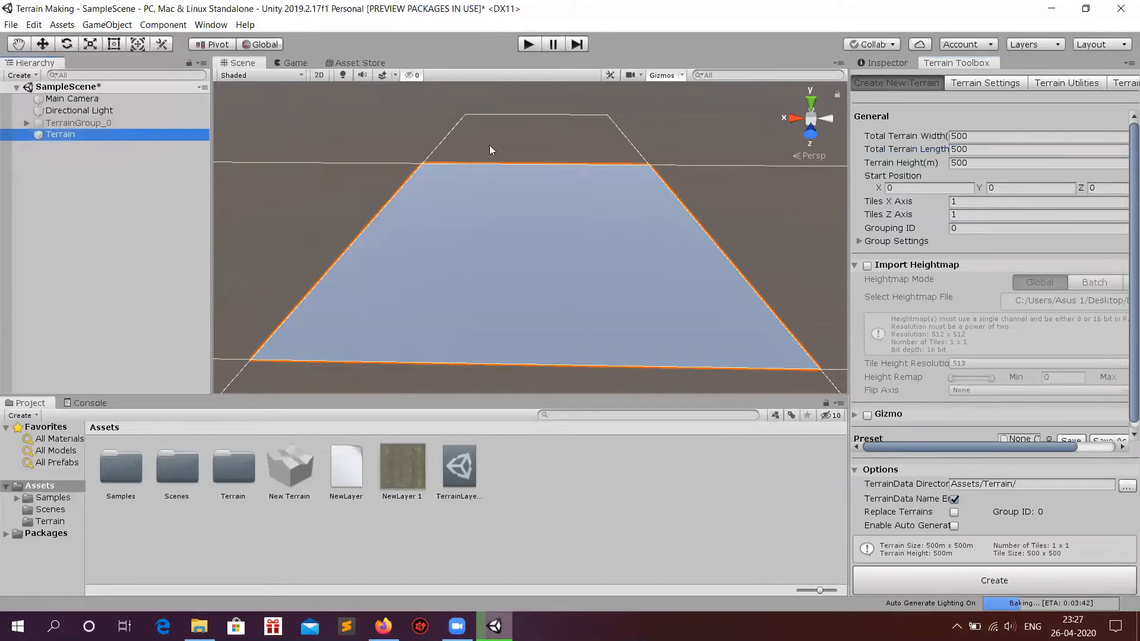
key(Delete)
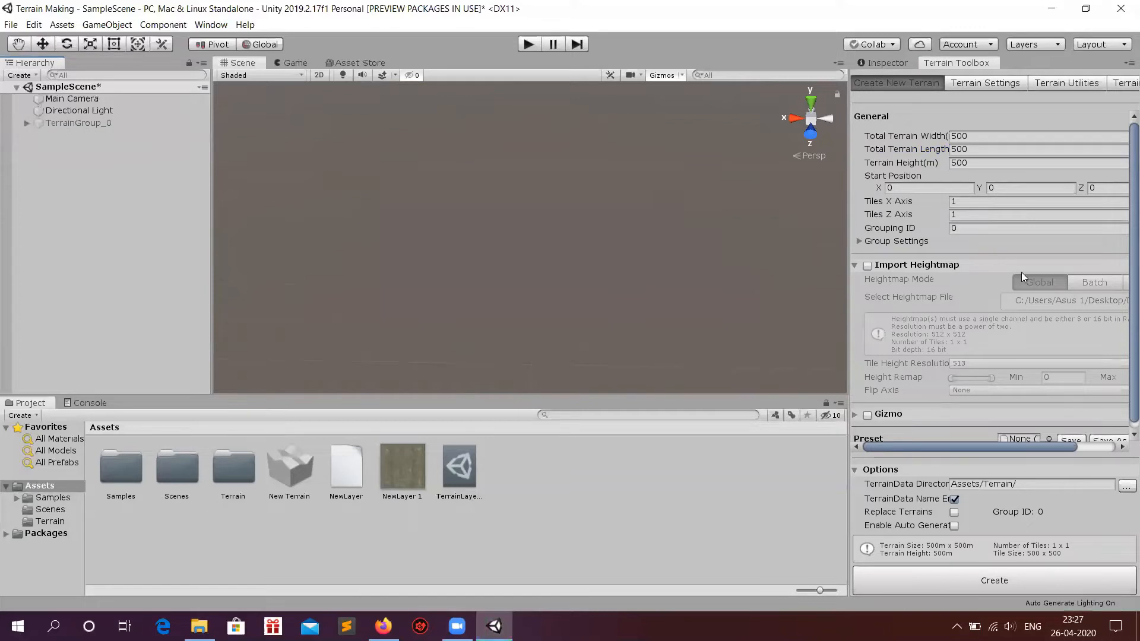
scroll(917, 289, down, 1)
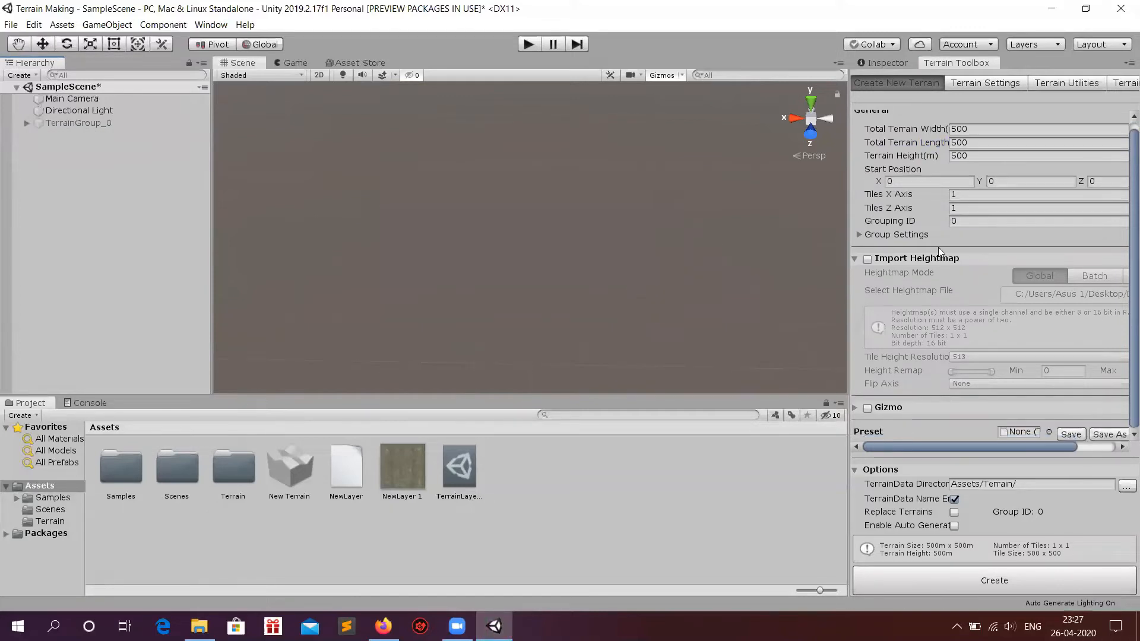
scroll(961, 140, up, 1)
click(965, 160)
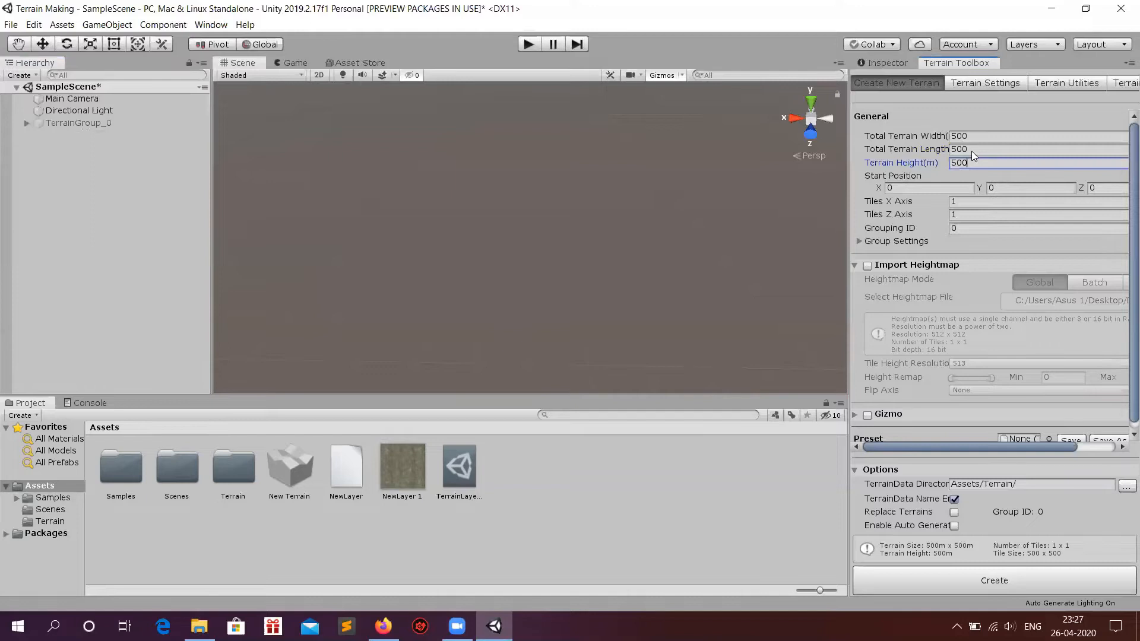
key(shift+Tab)
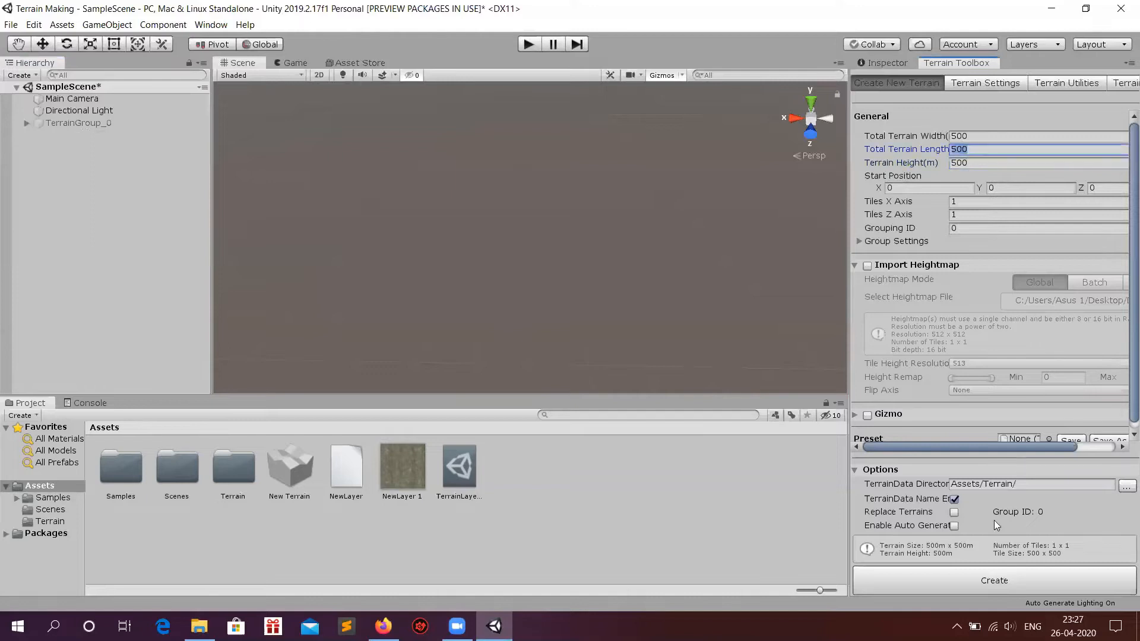
click(965, 579)
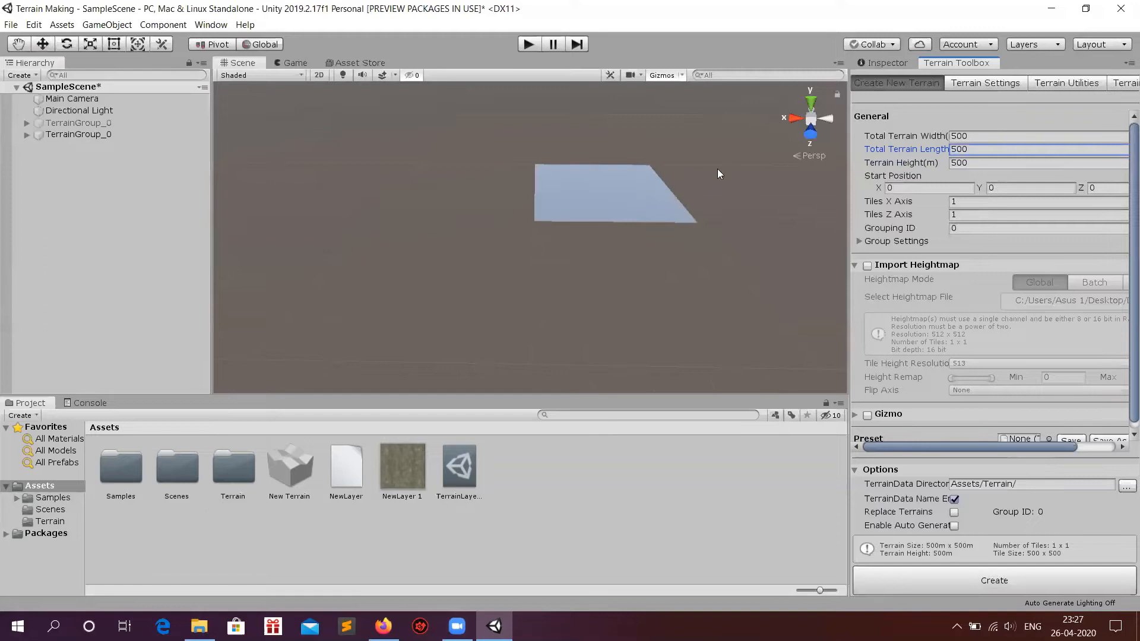
Select the newly created terrain in the scene and show its components in the Inspector.
scroll(660, 236, up, 5)
middle_drag(631, 229, 564, 262)
scroll(586, 257, up, 3)
scroll(610, 257, up, 3)
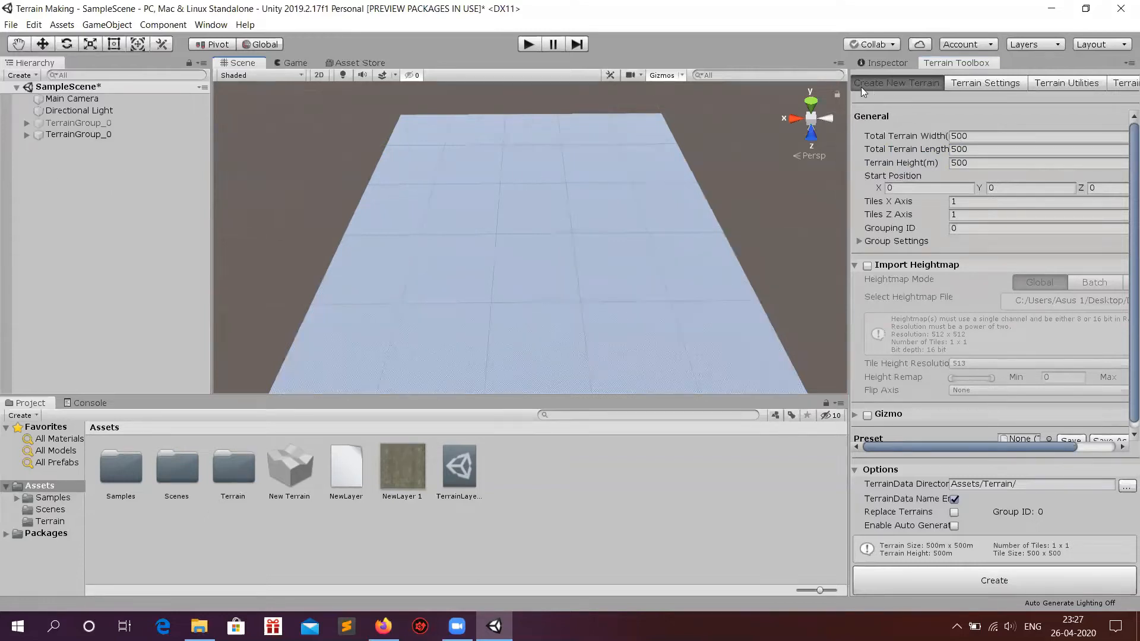
click(863, 68)
click(928, 63)
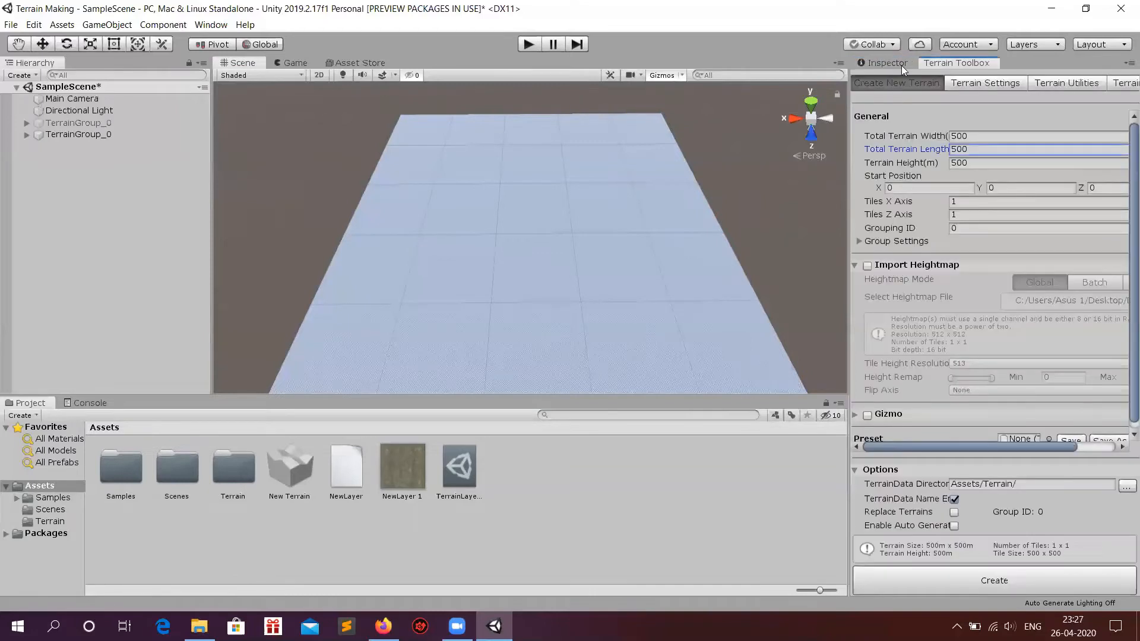
click(620, 151)
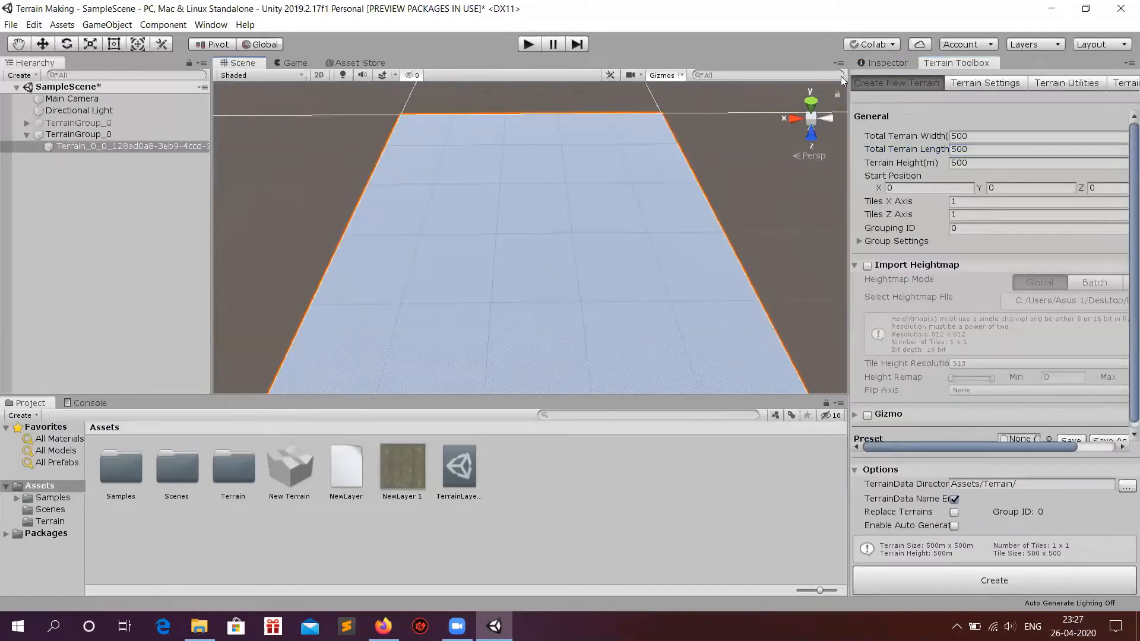
click(877, 63)
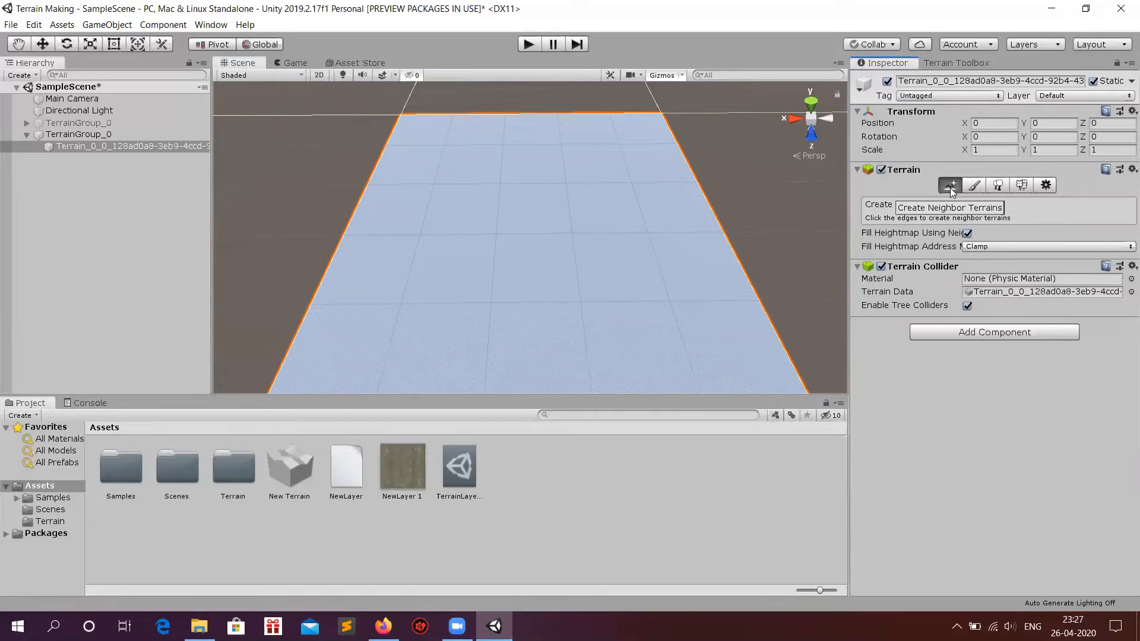
Create six neighbor terrains adjoining the 500 m terrain on its near, far and lateral edges and corners.
scroll(671, 205, down, 5)
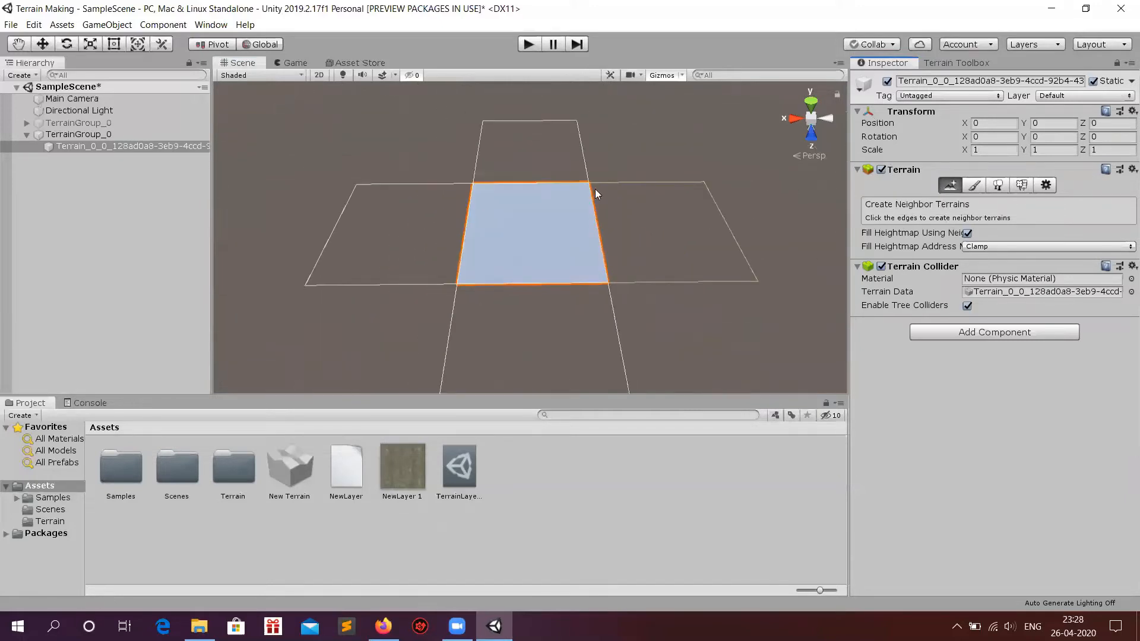
right_drag(585, 193, 577, 194)
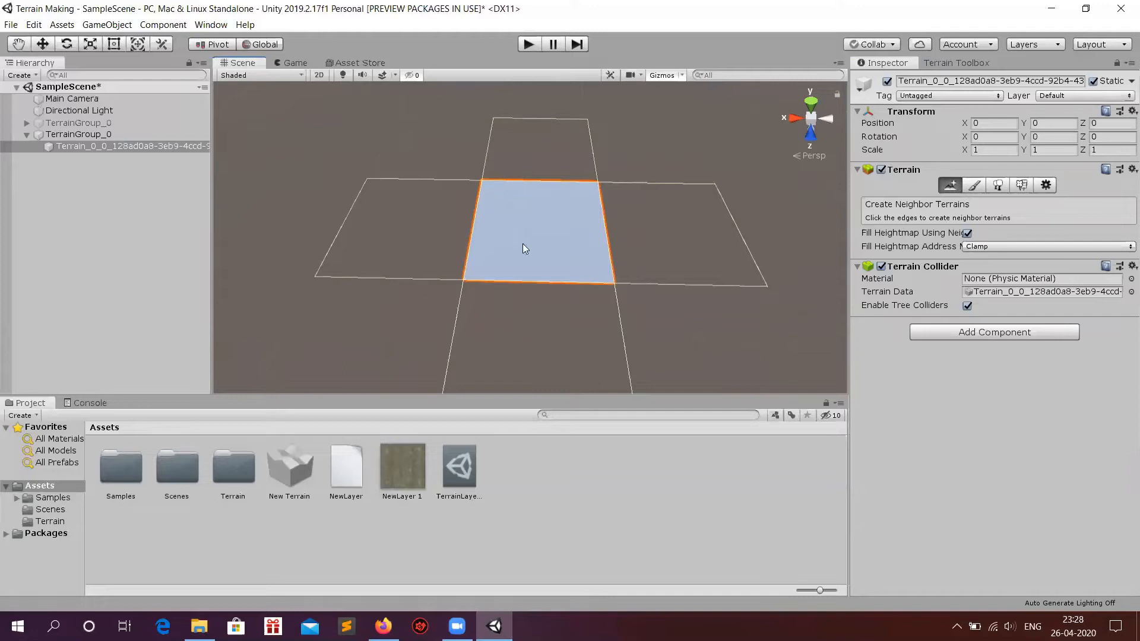
right_drag(522, 243, 528, 244)
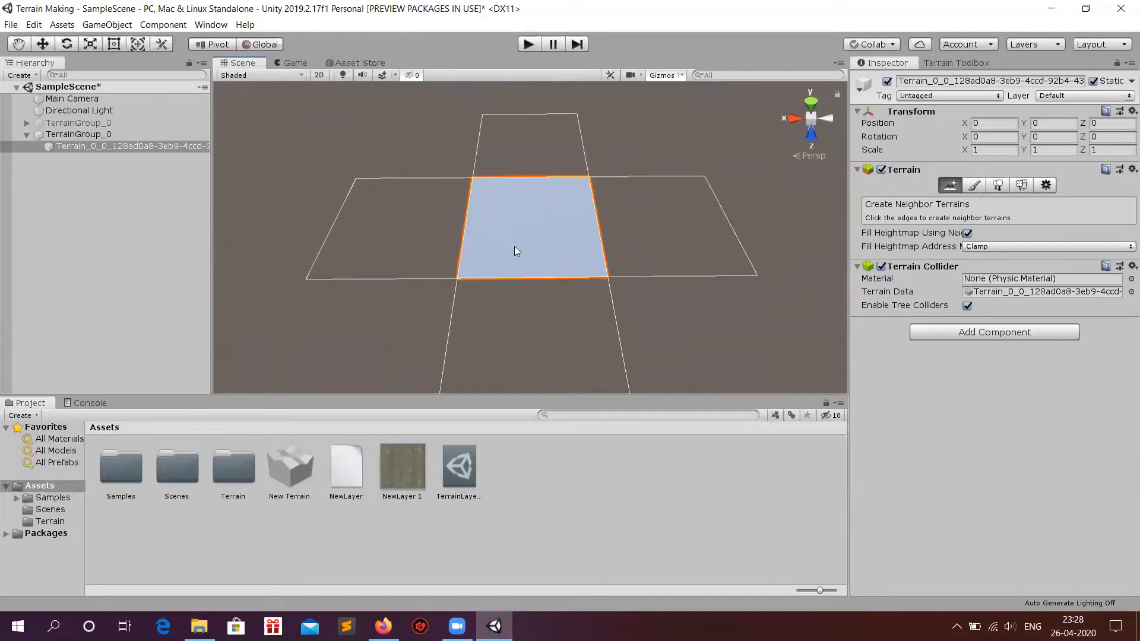
click(676, 224)
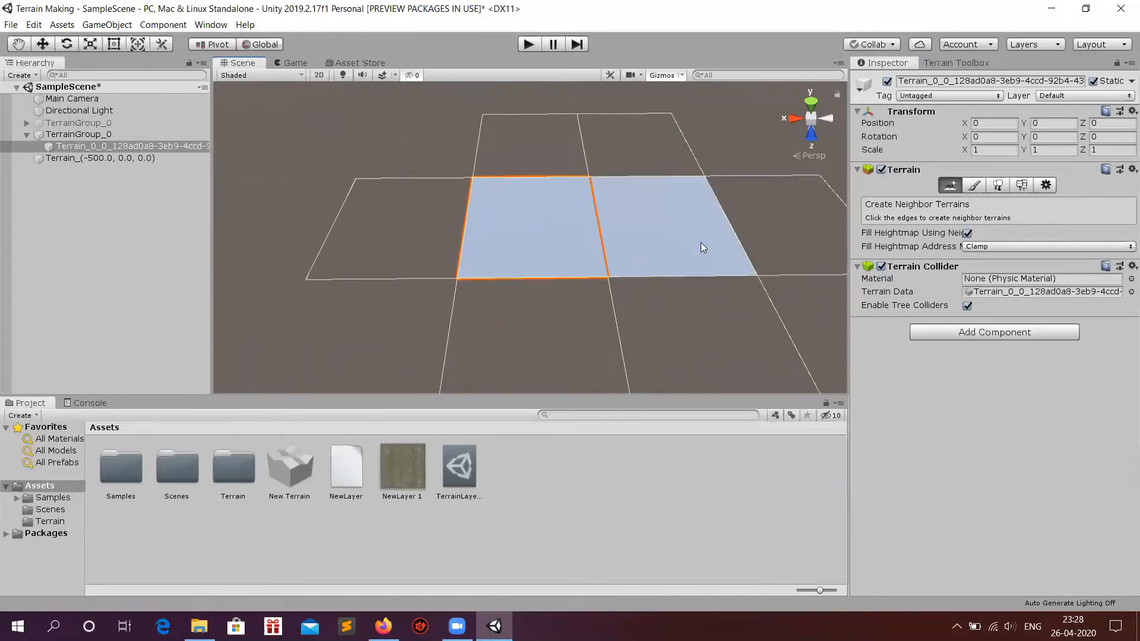
click(671, 312)
click(549, 324)
click(414, 229)
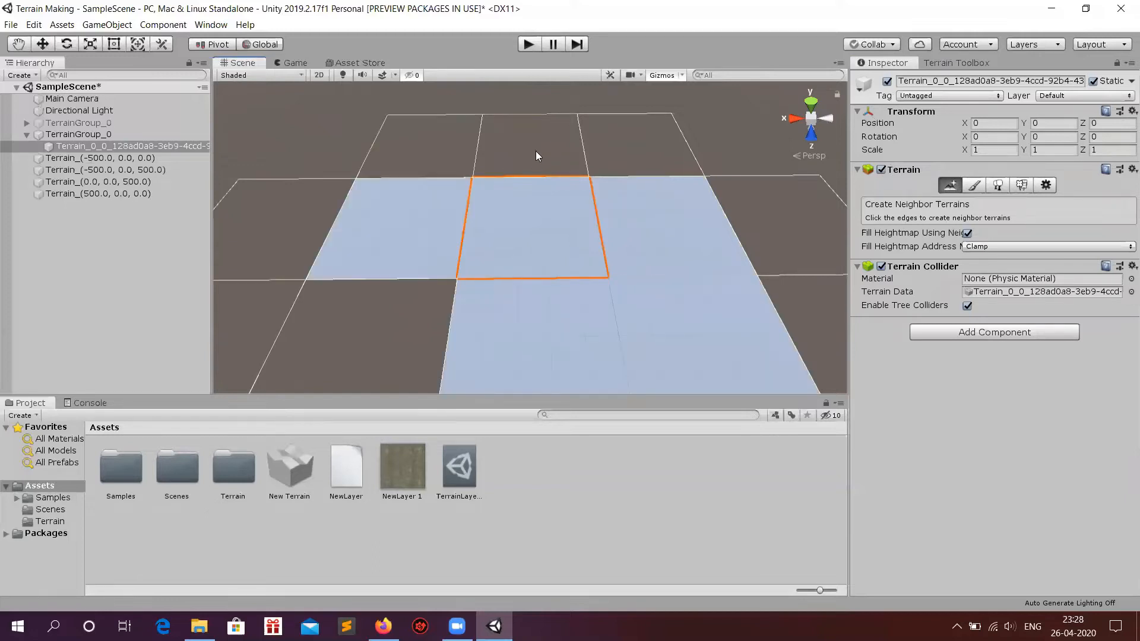
click(536, 151)
click(656, 141)
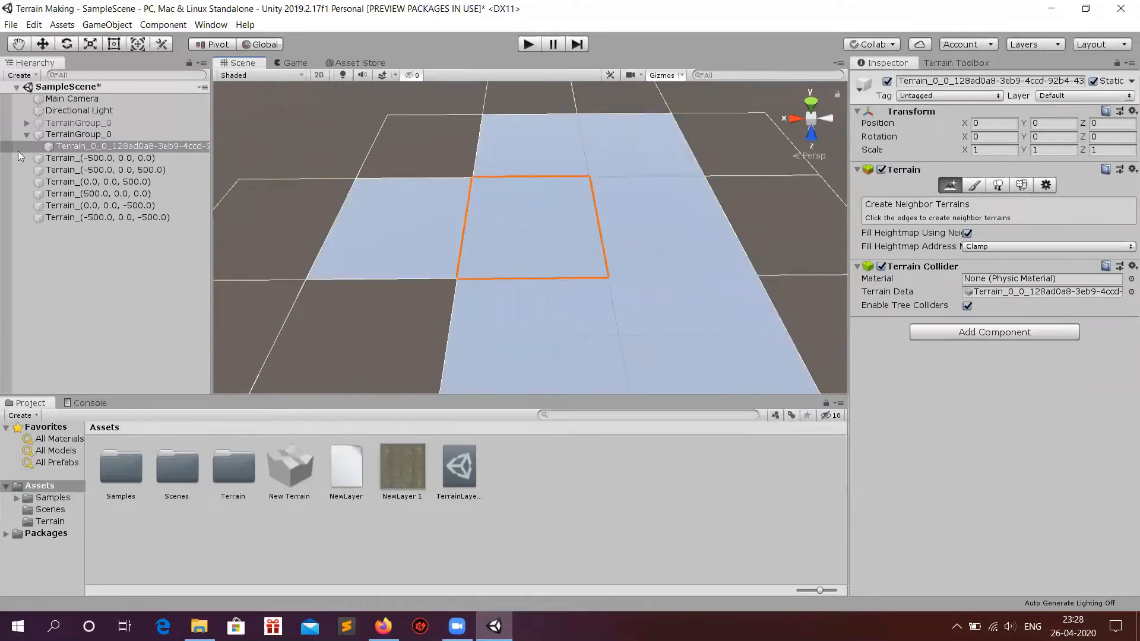
Inspect the Terrain_(0.0, 0.0, 500.0) neighbor, its terrain group and the Terrain_(-500.0, 0.0, 0.0) neighbor one after another.
click(77, 181)
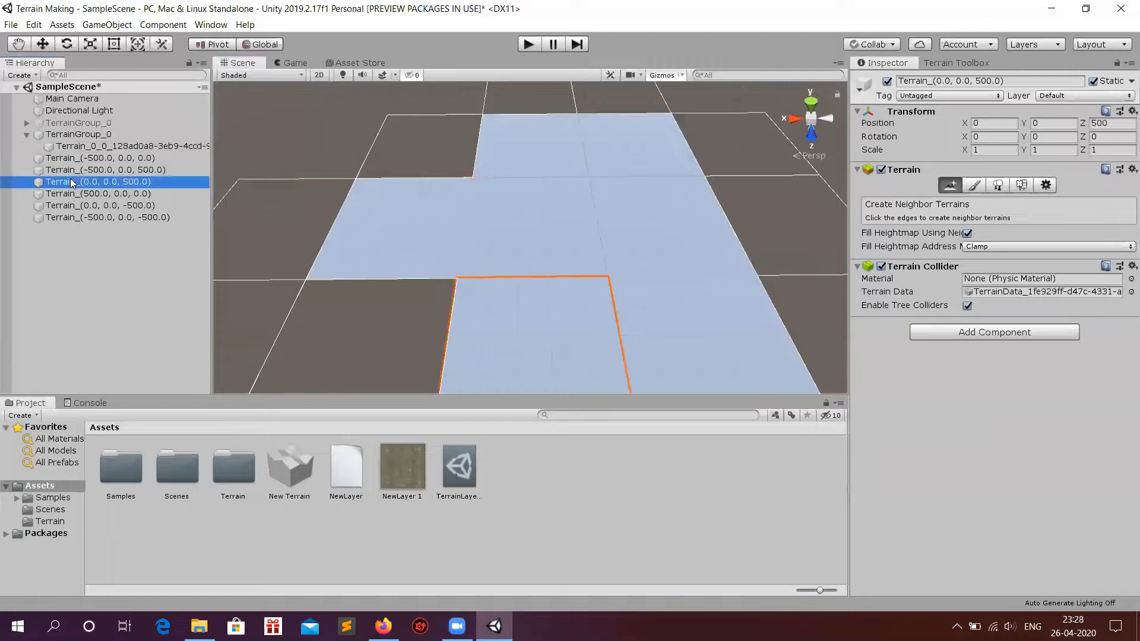
click(66, 134)
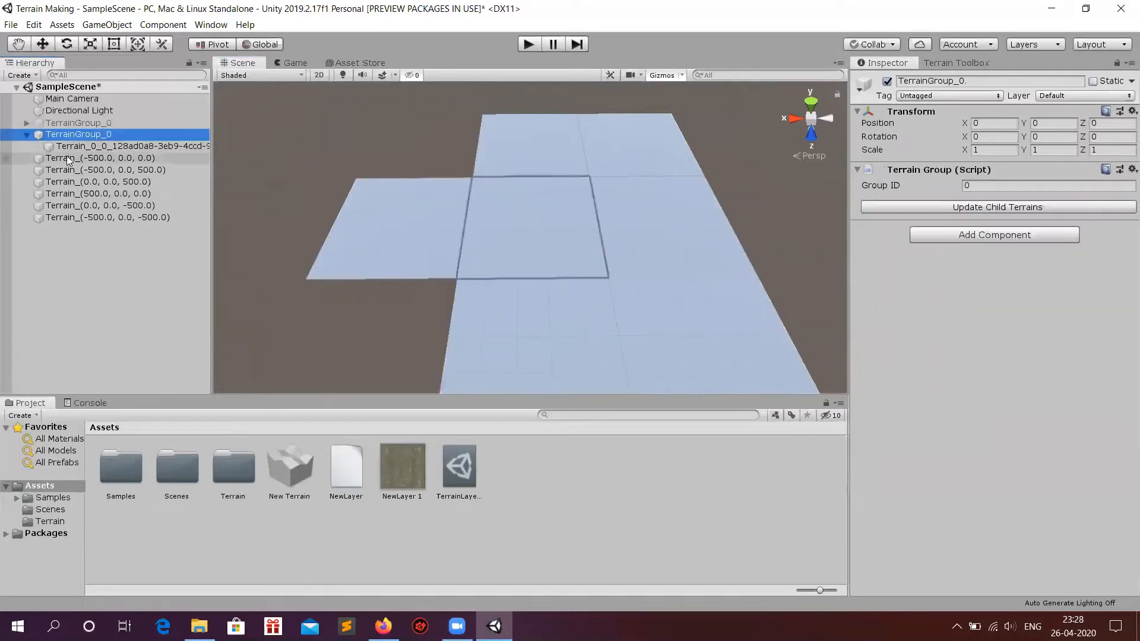
click(67, 157)
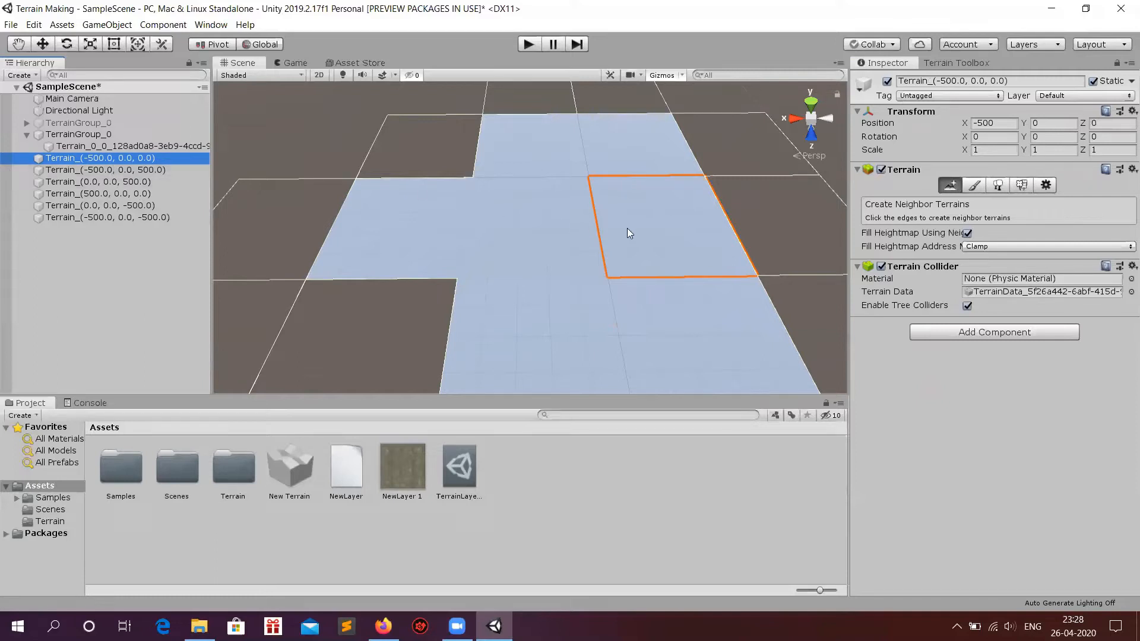
Undo the creation of all six neighbor terrains, leaving only the original 500 m terrain.
key(ctrl+z)
key(ctrl+z)
key(ctrl+z)
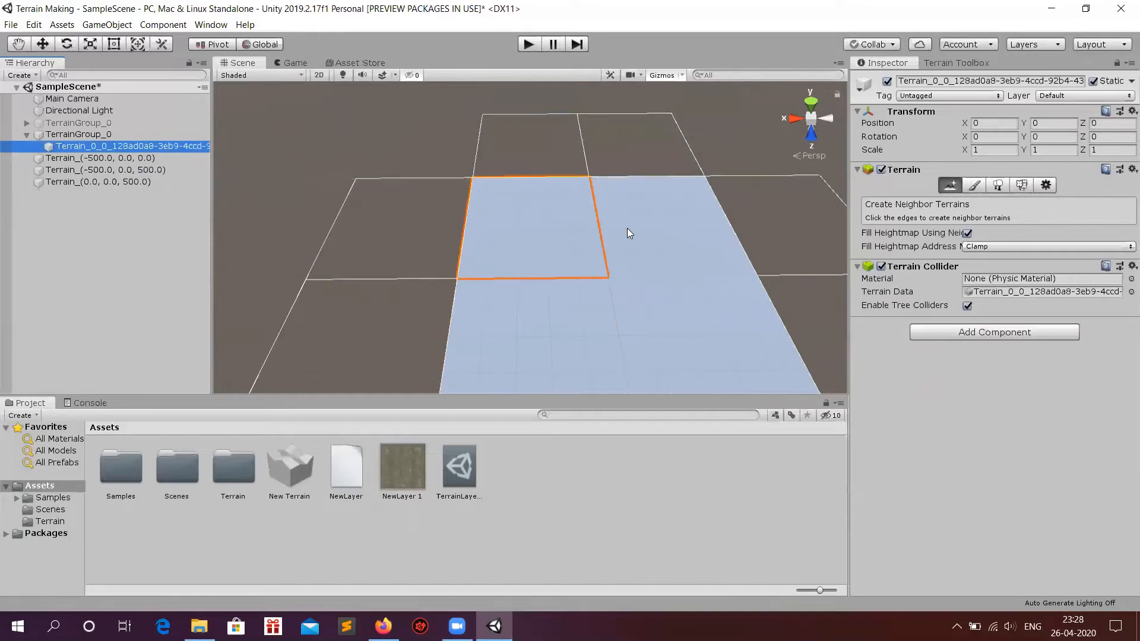
key(ctrl+z)
key(ctrl+z)
key(ctrl+z)
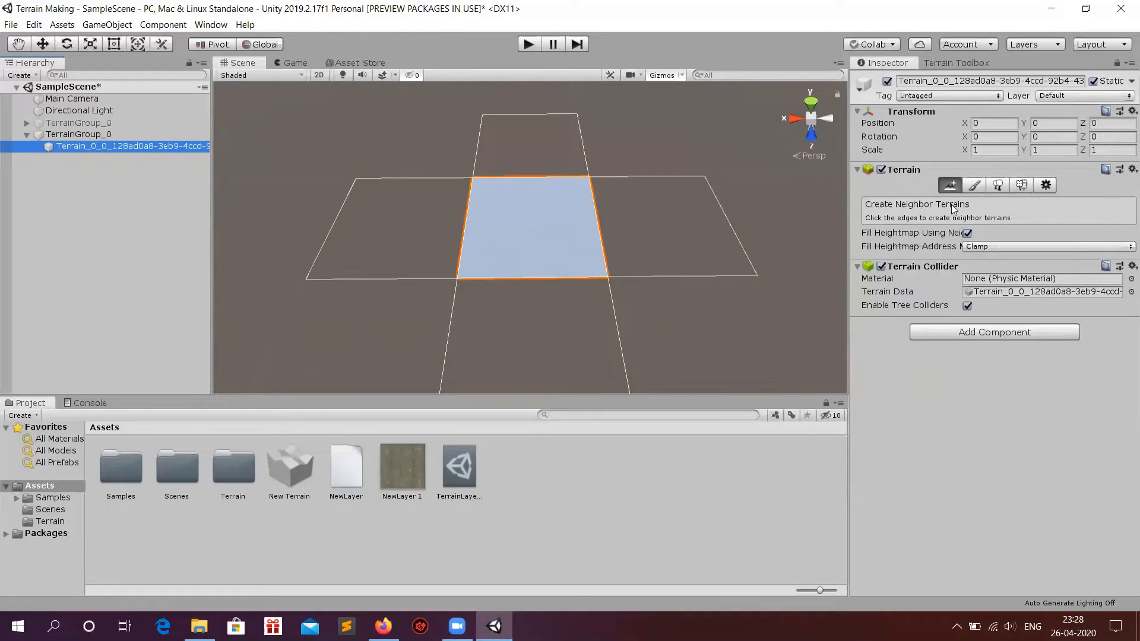
Switch the terrain to the Paint Terrain tool and keep it in Raise or Lower Terrain mode.
click(974, 186)
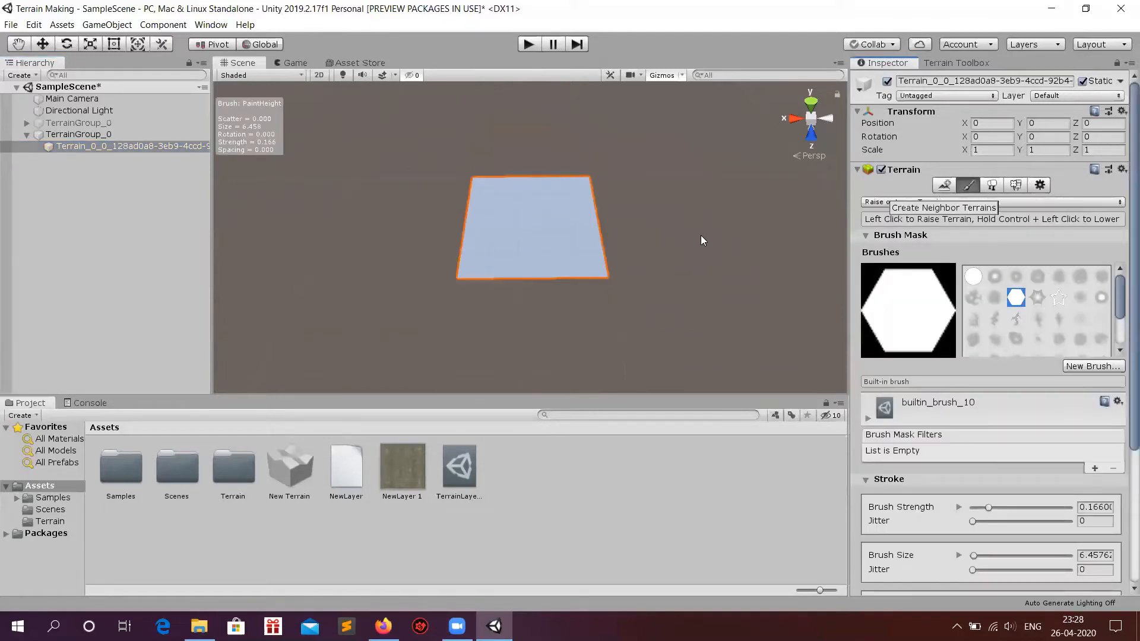
scroll(542, 244, up, 5)
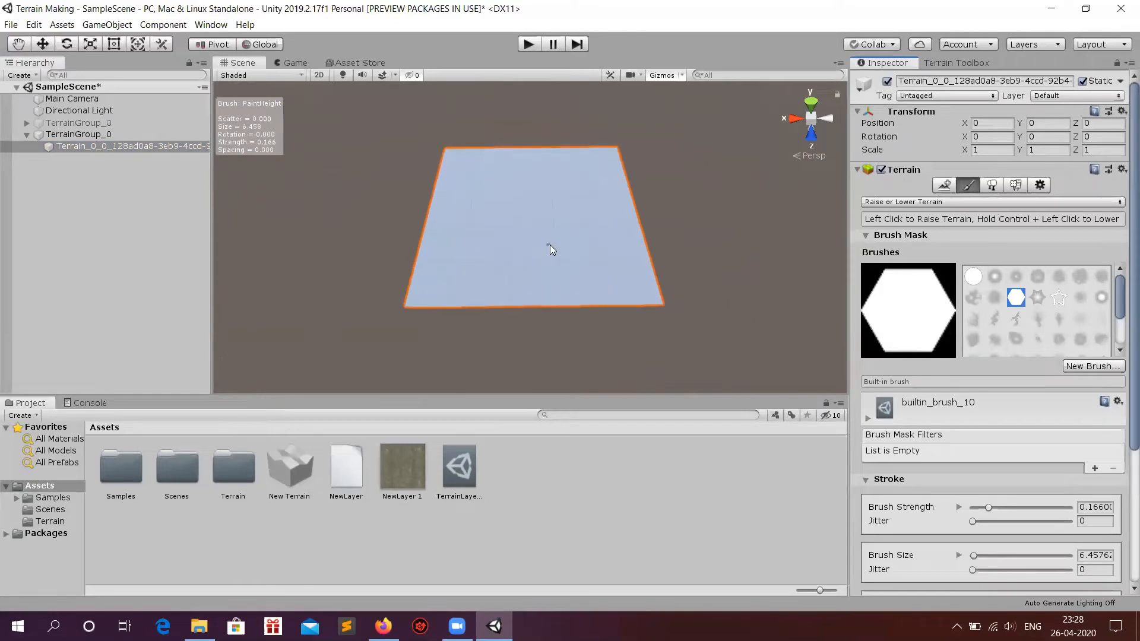
scroll(552, 231, up, 4)
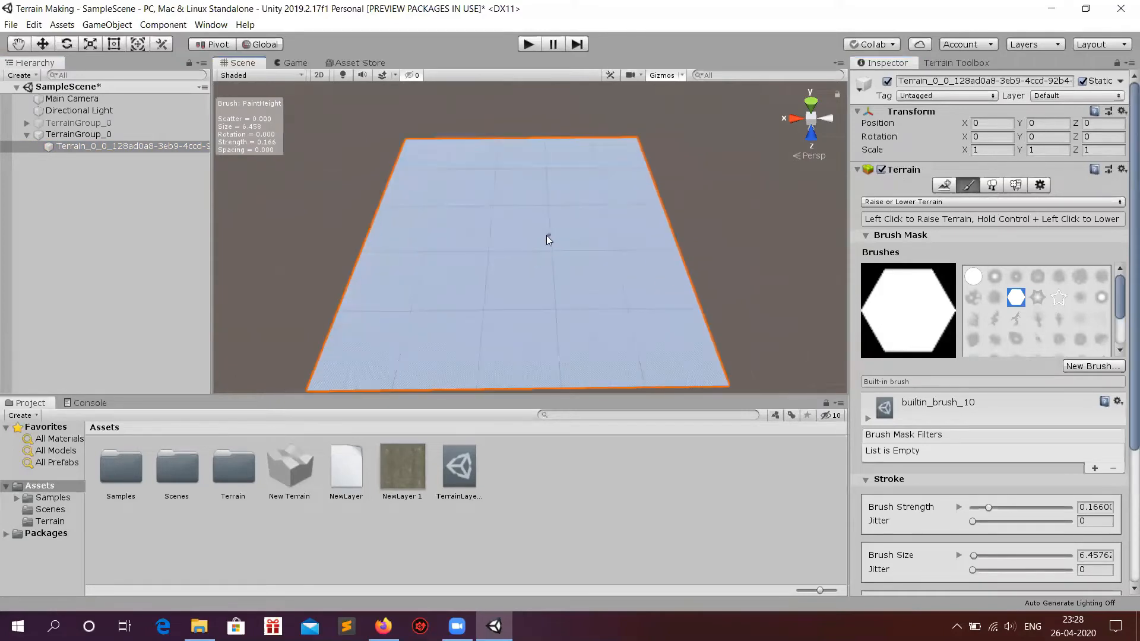
click(955, 202)
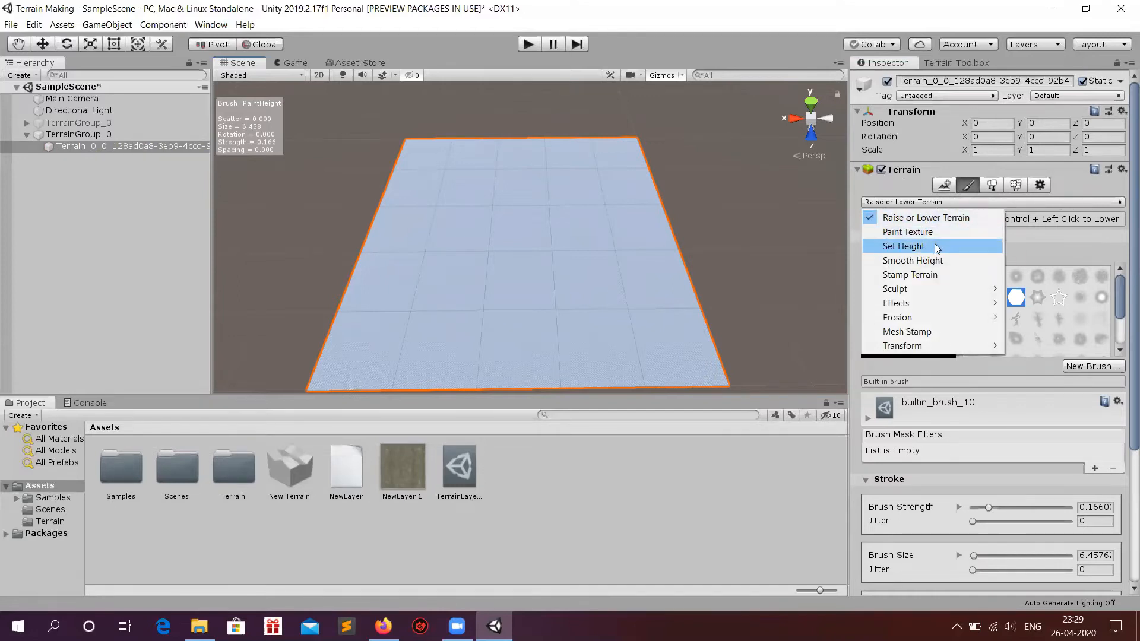
click(905, 203)
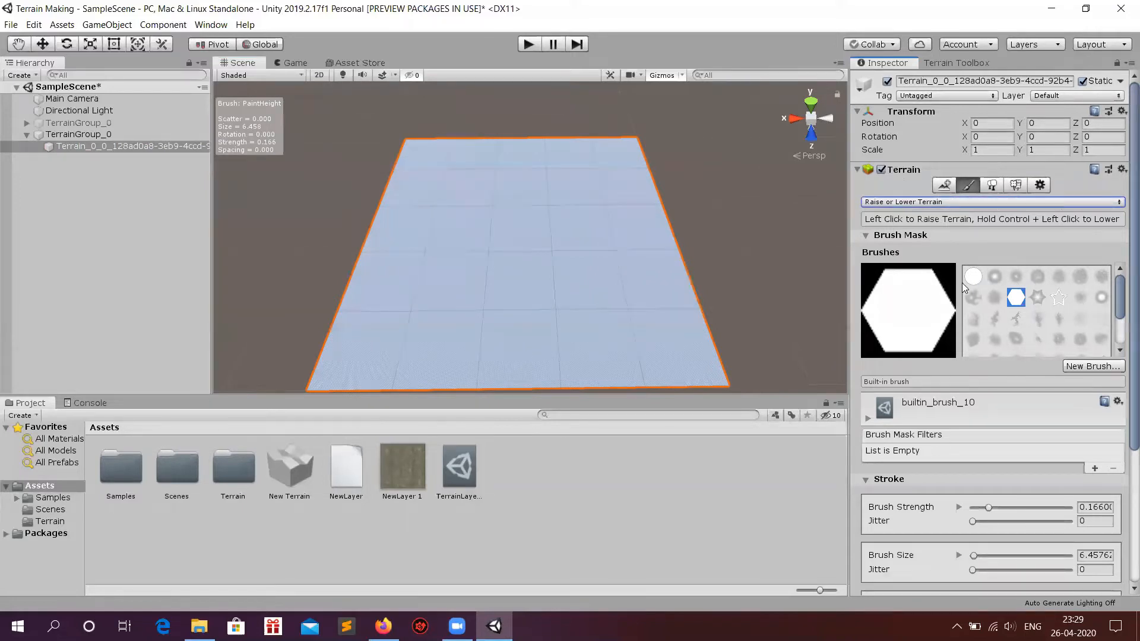
Choose the soft round builtin_brush_2 as the brush mask for raising the terrain.
click(973, 277)
click(994, 277)
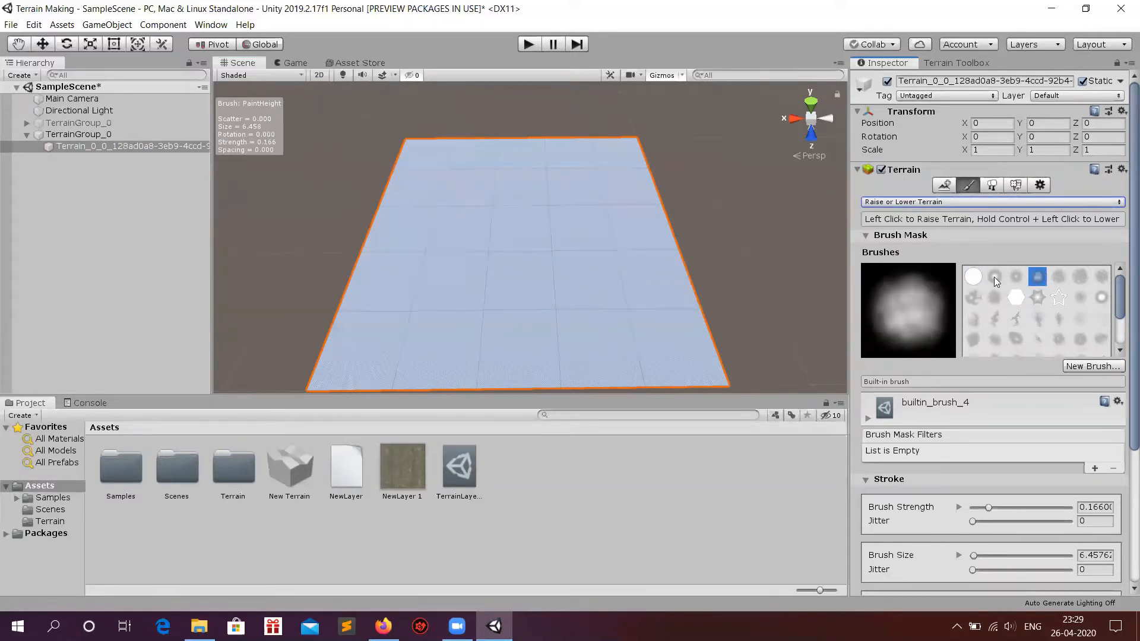
click(1017, 295)
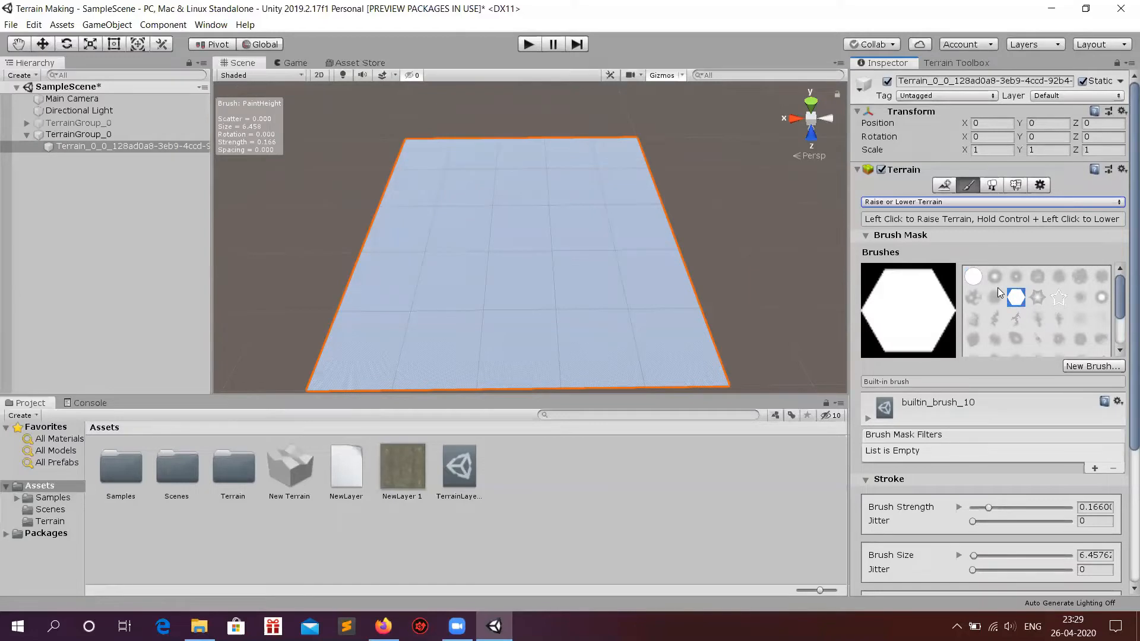
click(1014, 277)
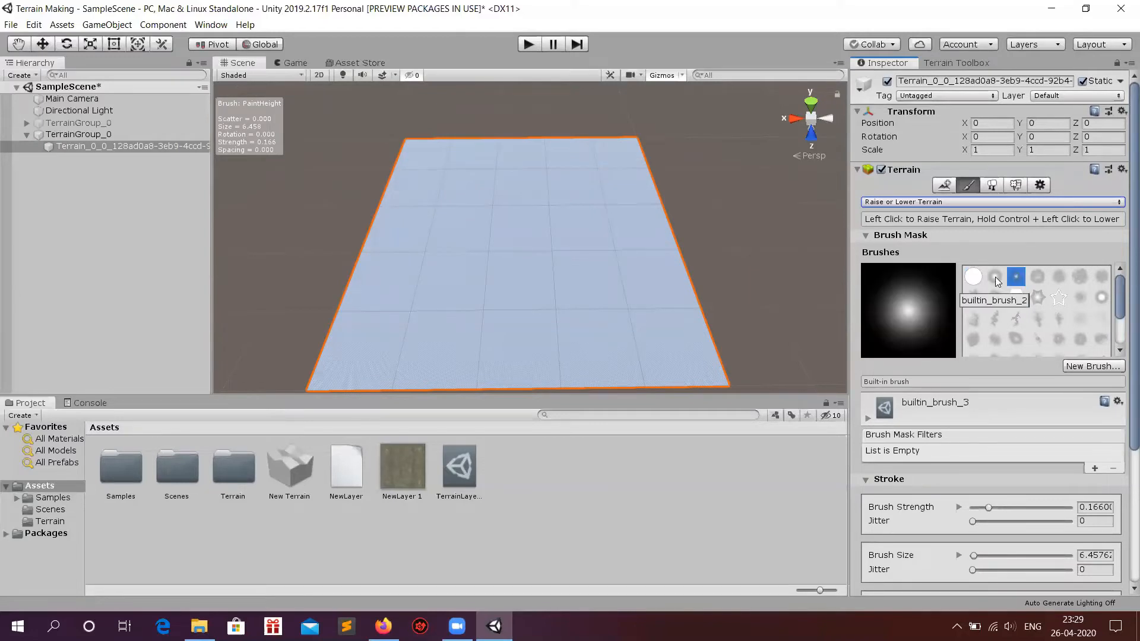
click(996, 277)
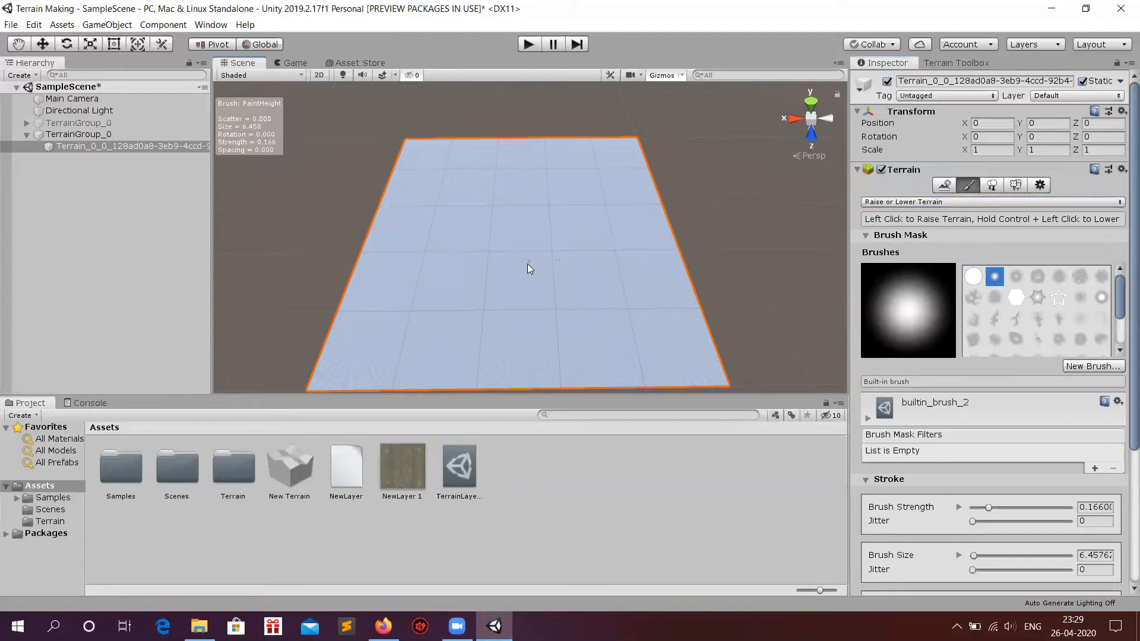
Adjust the brush size over the terrain to about 155.
mouse_move(527, 264)
mouse_down()
mouse_move(598, 260)
mouse_move(584, 248)
mouse_move(461, 267)
mouse_up()
mouse_move(532, 250)
mouse_down()
mouse_move(736, 244)
mouse_move(797, 218)
mouse_move(1121, 199)
mouse_up()
mouse_move(765, 149)
mouse_down()
mouse_move(521, 247)
mouse_move(986, 235)
mouse_up()
drag(484, 253, 865, 248)
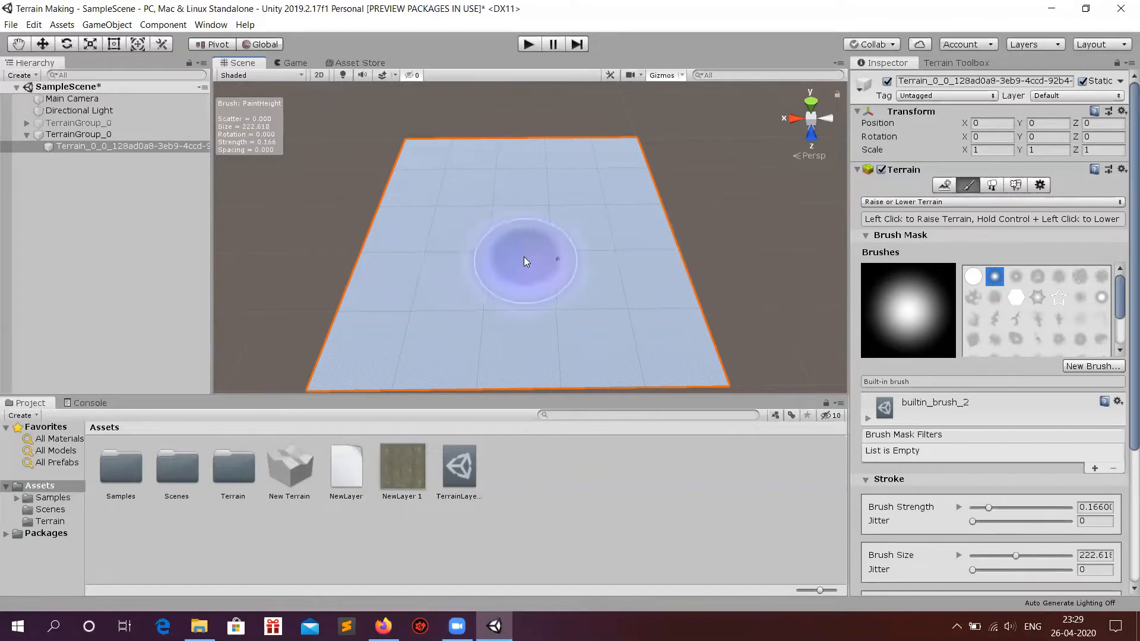
mouse_move(544, 255)
mouse_down()
mouse_move(307, 263)
mouse_move(395, 257)
mouse_up()
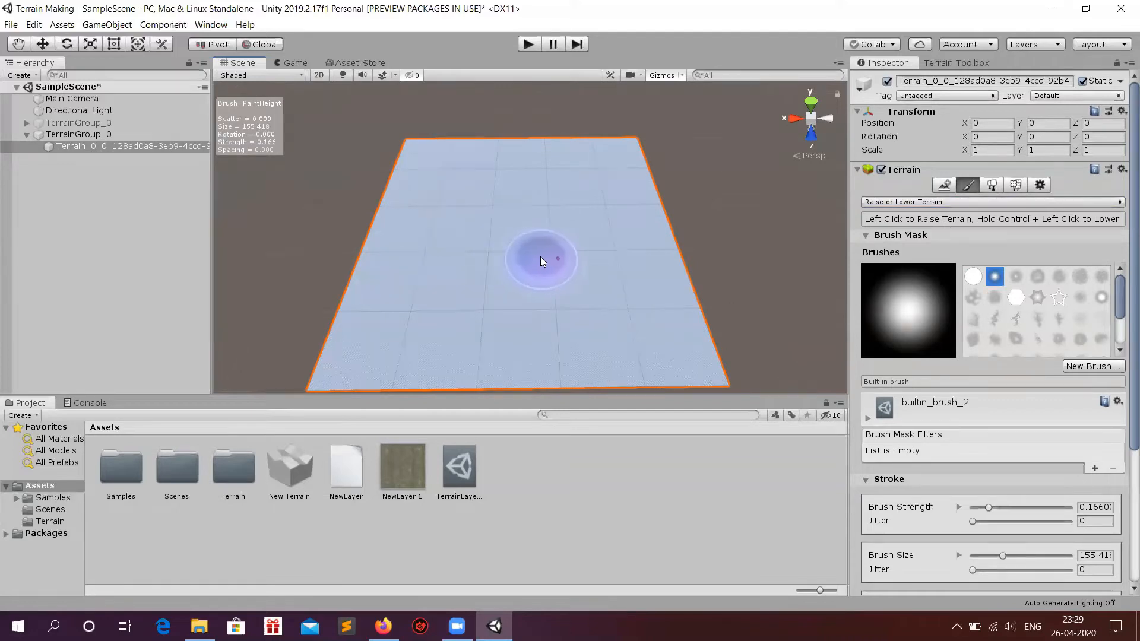
Adjust the brush strength over the terrain to 0.18.
key(a)
key(a)
key(a)
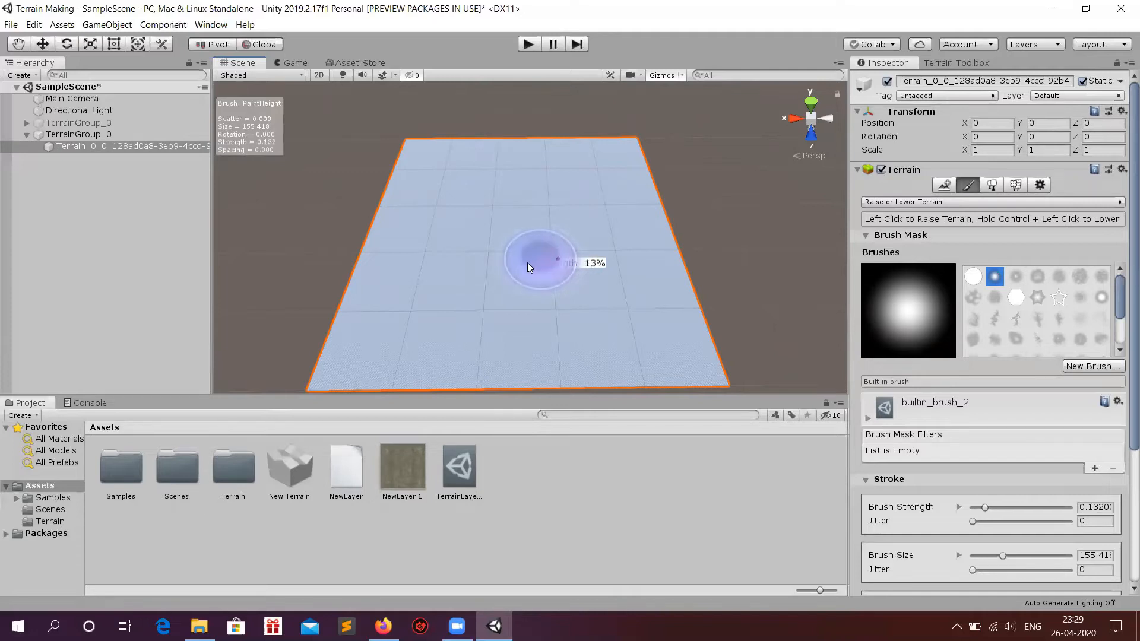
key(a)
key(a)
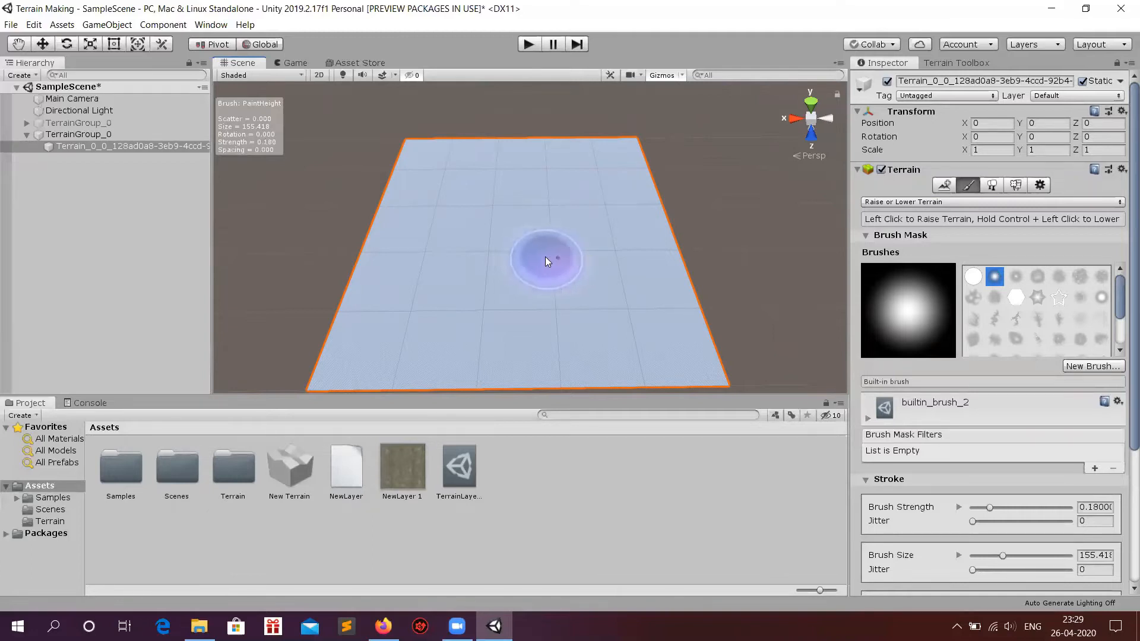
Rotate the brush over the terrain to about 8 degrees.
key(d)
key(d)
key(d)
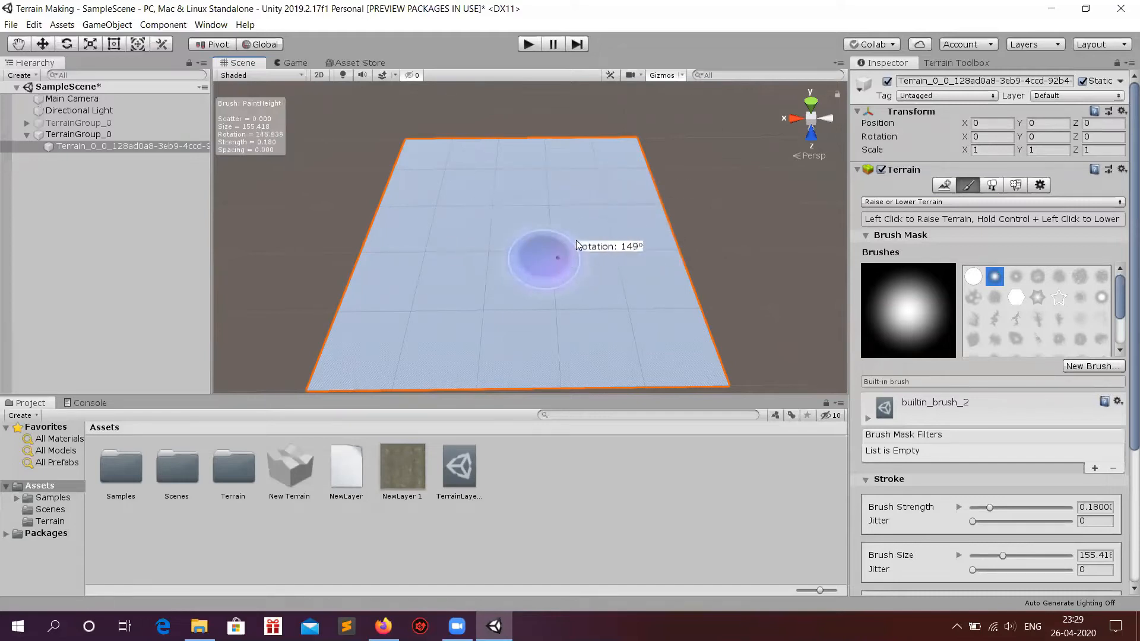
key(d)
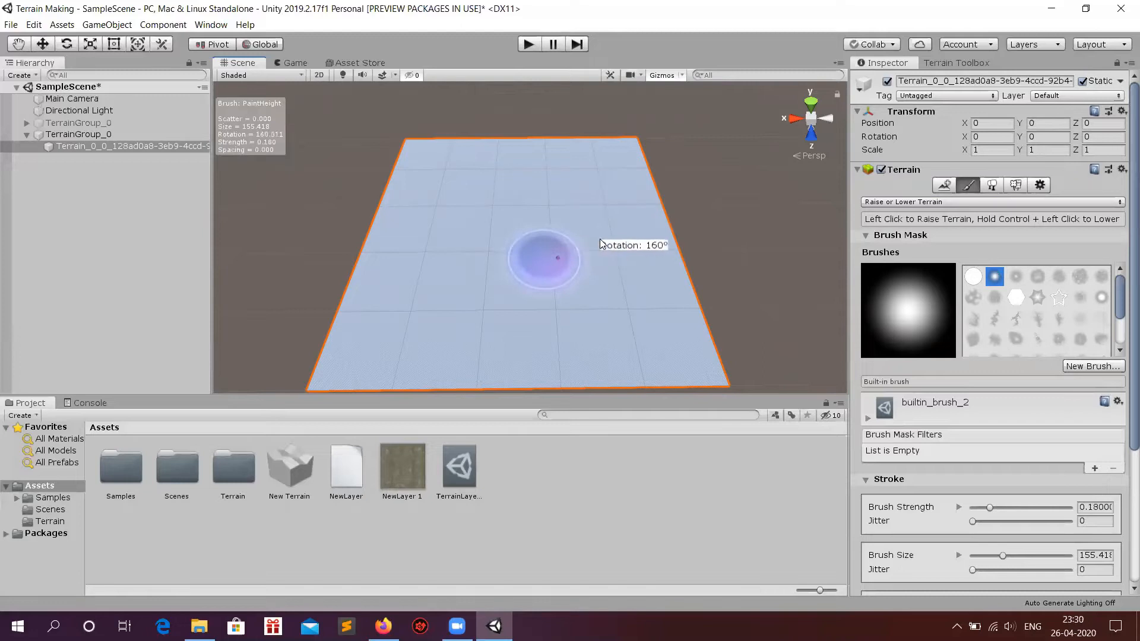
key(d)
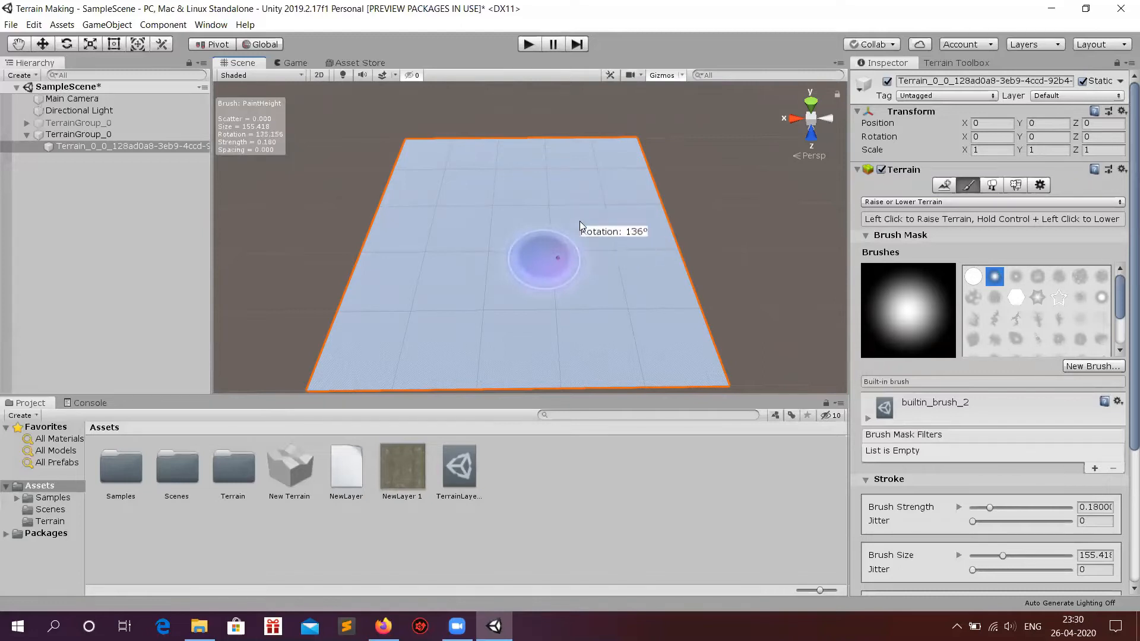
key(d)
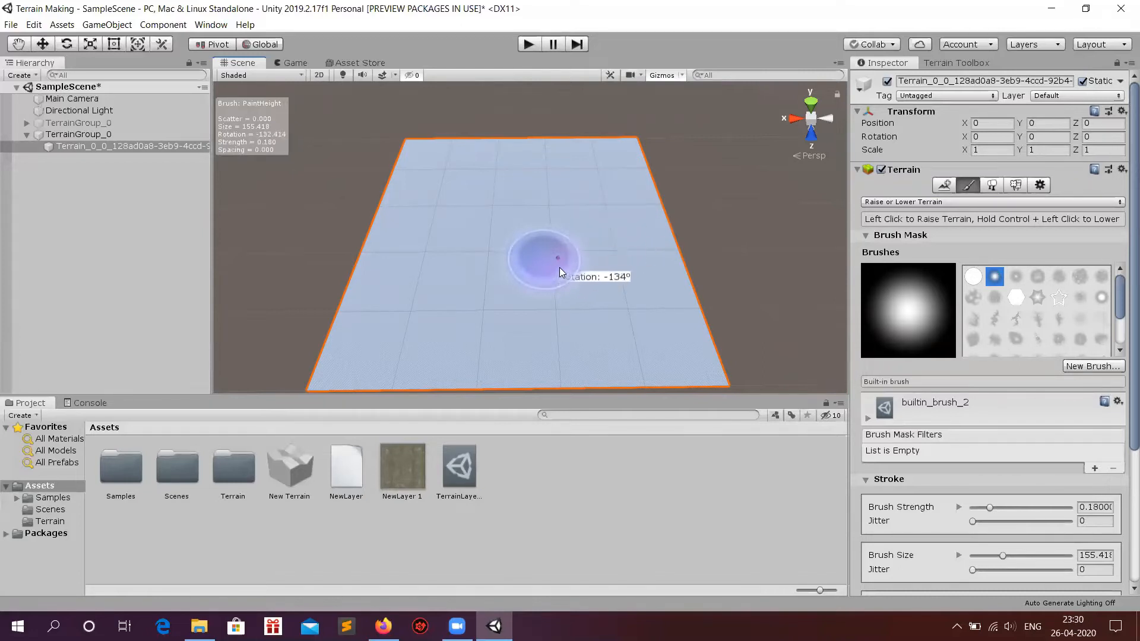
key(d)
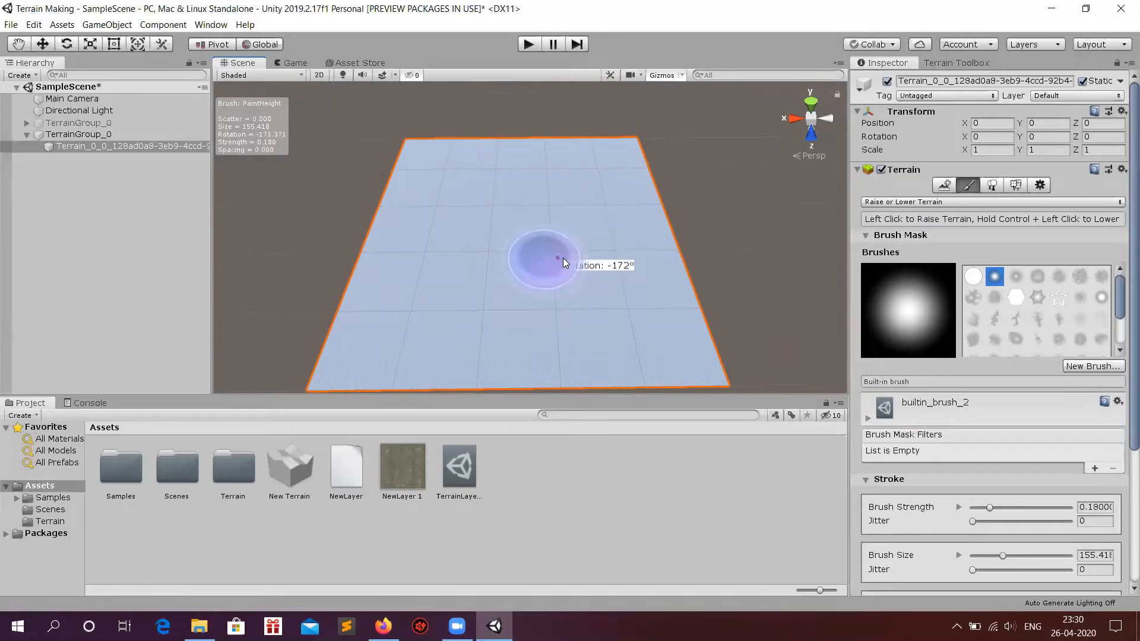
key(d)
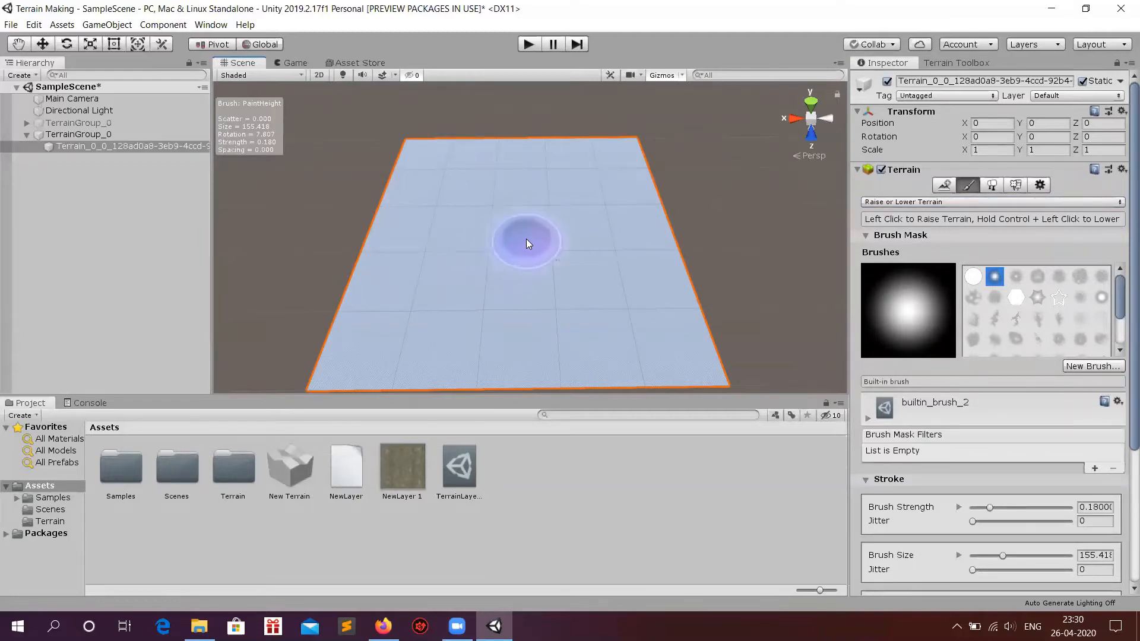
Raise two cone-shaped peaks on the terrain, one near the middle and one toward the far edge.
click(528, 236)
click(590, 204)
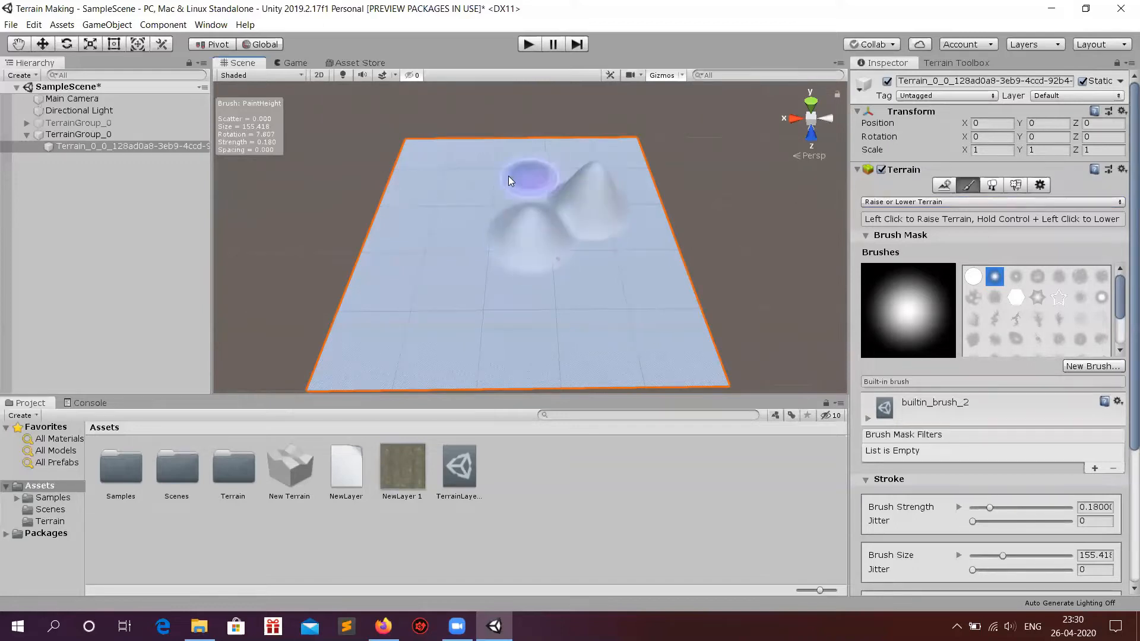
Raise more tall mountains across the near half and middle of the terrain and view them from a lower angle.
drag(444, 285, 511, 308)
mouse_move(599, 305)
mouse_down()
mouse_move(645, 263)
mouse_move(659, 321)
mouse_up()
mouse_move(432, 206)
mouse_down()
mouse_move(451, 190)
mouse_move(415, 194)
mouse_move(535, 207)
mouse_move(502, 210)
mouse_move(604, 193)
mouse_move(578, 242)
mouse_up()
alt+drag(423, 249, 452, 172)
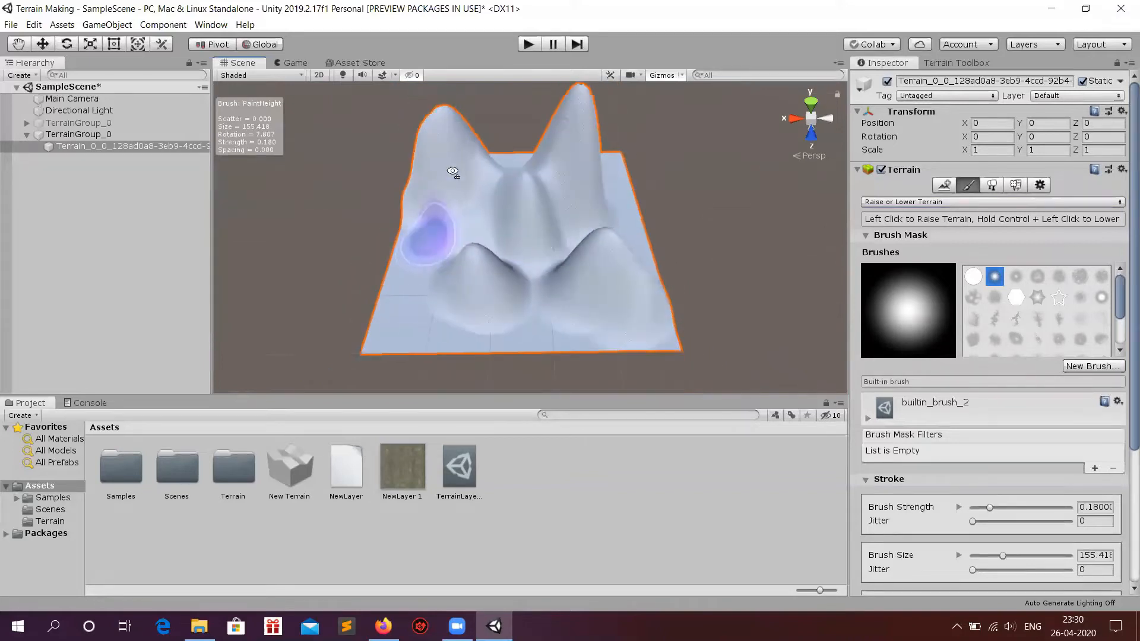
alt+right_drag(452, 172, 465, 203)
alt+drag(439, 191, 455, 230)
Undo the latest height strokes back to the first two peaks.
key(ctrl+z)
key(ctrl+z)
key(ctrl+z)
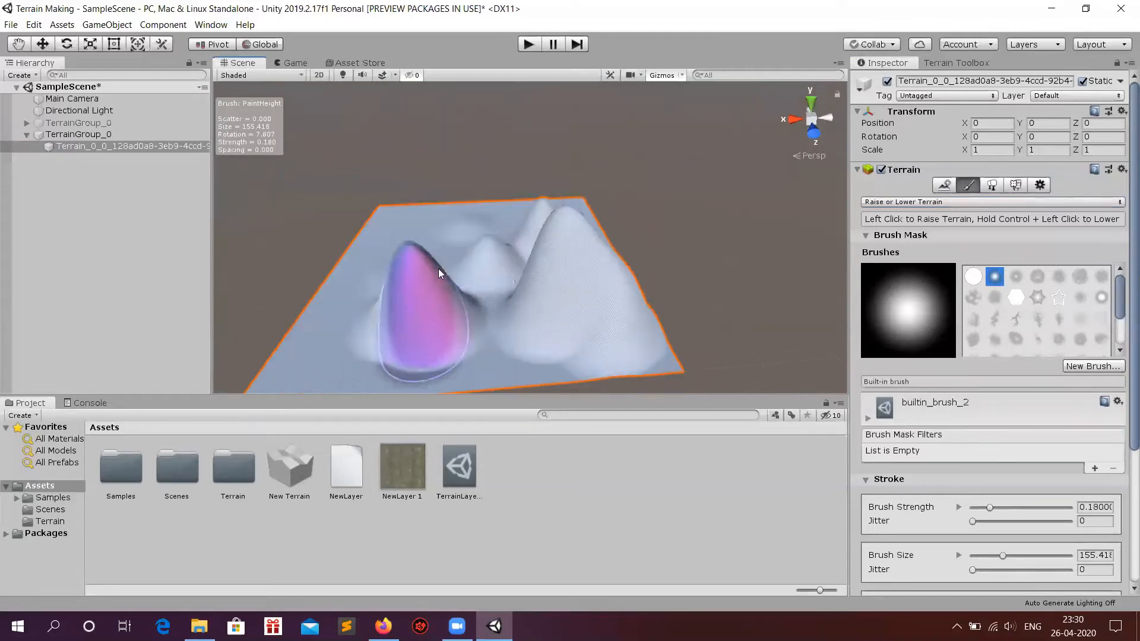
key(ctrl+z)
key(ctrl+z)
key(ctrl+z)
key(ctrl+z)
key(ctrl+z)
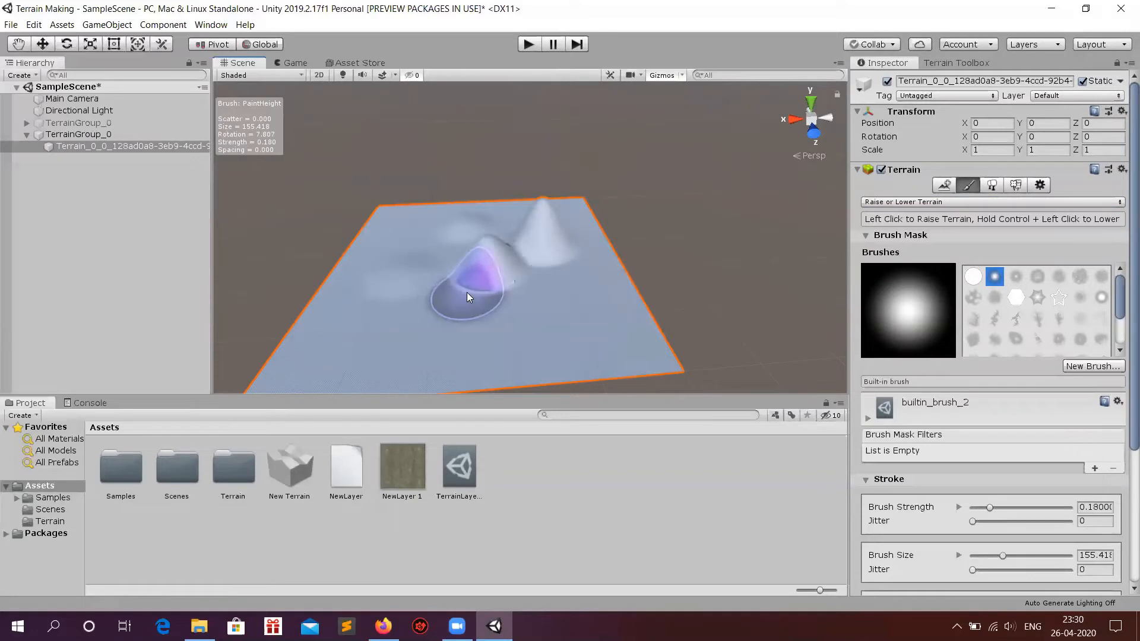
Raise a tall, wide mountain ridge across the middle of the terrain in front of the two peaks.
mouse_move(449, 308)
mouse_down()
mouse_move(463, 291)
mouse_move(604, 310)
mouse_up()
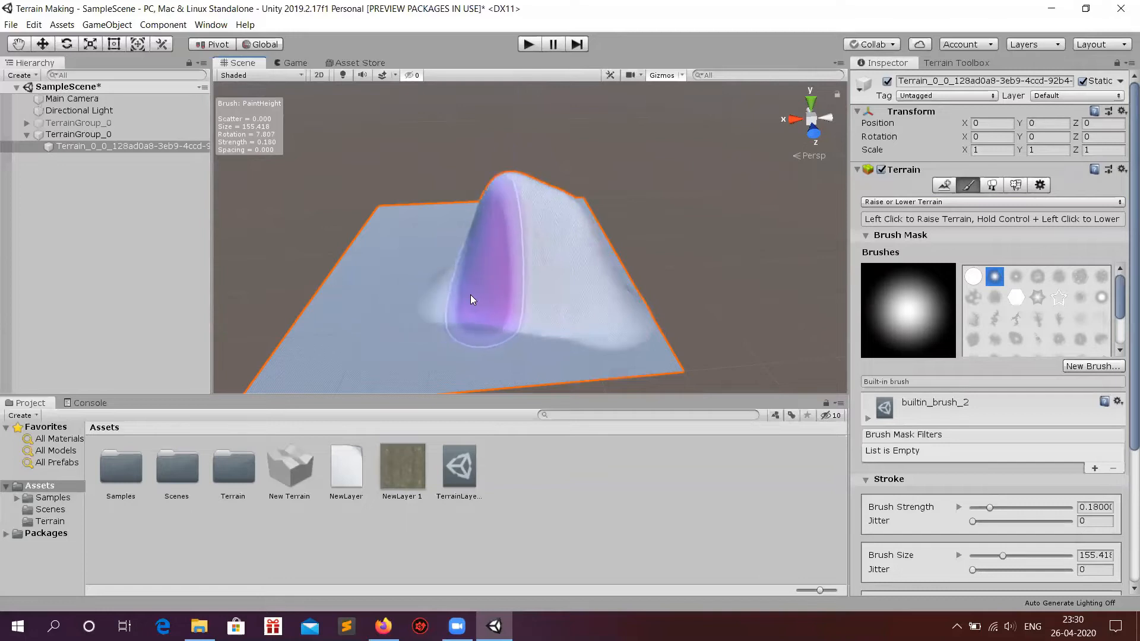
Raise more tall mountains over the near half of the terrain, and undo all height strokes back to flat ground.
mouse_move(441, 301)
mouse_down()
mouse_move(395, 303)
mouse_move(356, 332)
mouse_move(546, 343)
mouse_up()
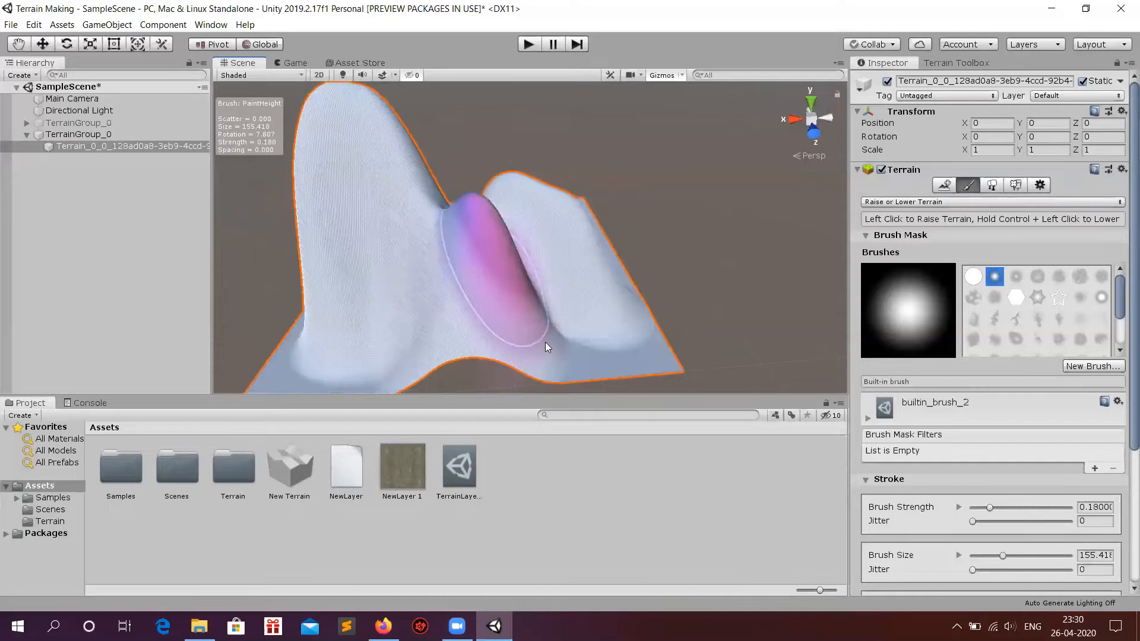
mouse_move(582, 283)
alt+mouse_down()
mouse_move(512, 303)
mouse_move(505, 275)
mouse_move(440, 215)
alt+mouse_up()
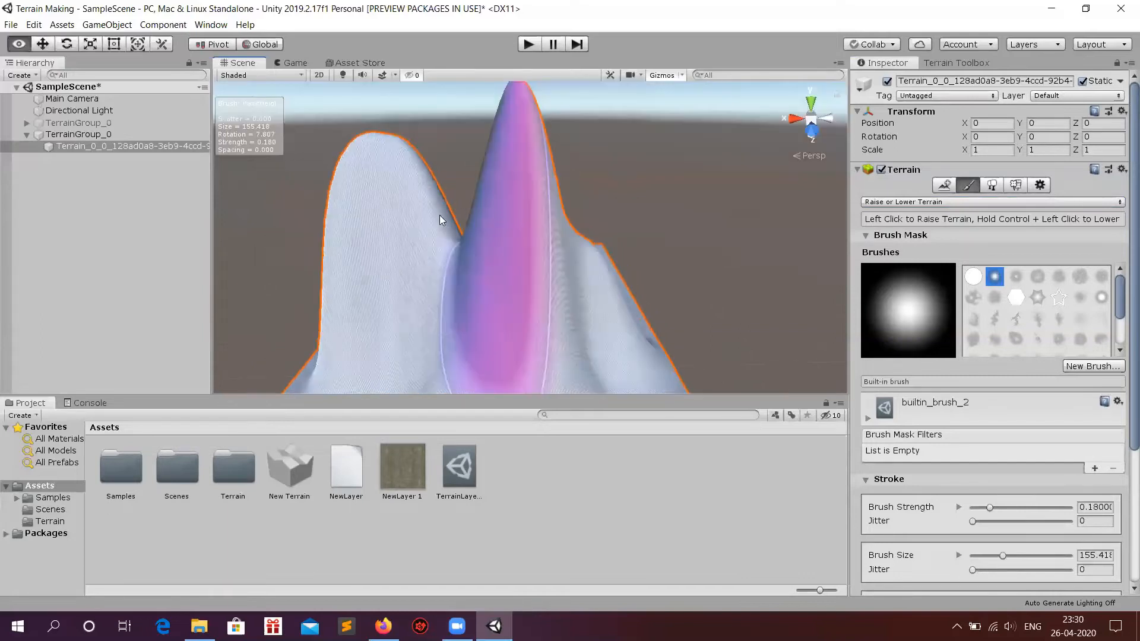
key(ctrl+z)
mouse_move(527, 293)
alt+mouse_down()
mouse_move(543, 357)
mouse_move(523, 330)
alt+mouse_up()
scroll(518, 331, up, 2)
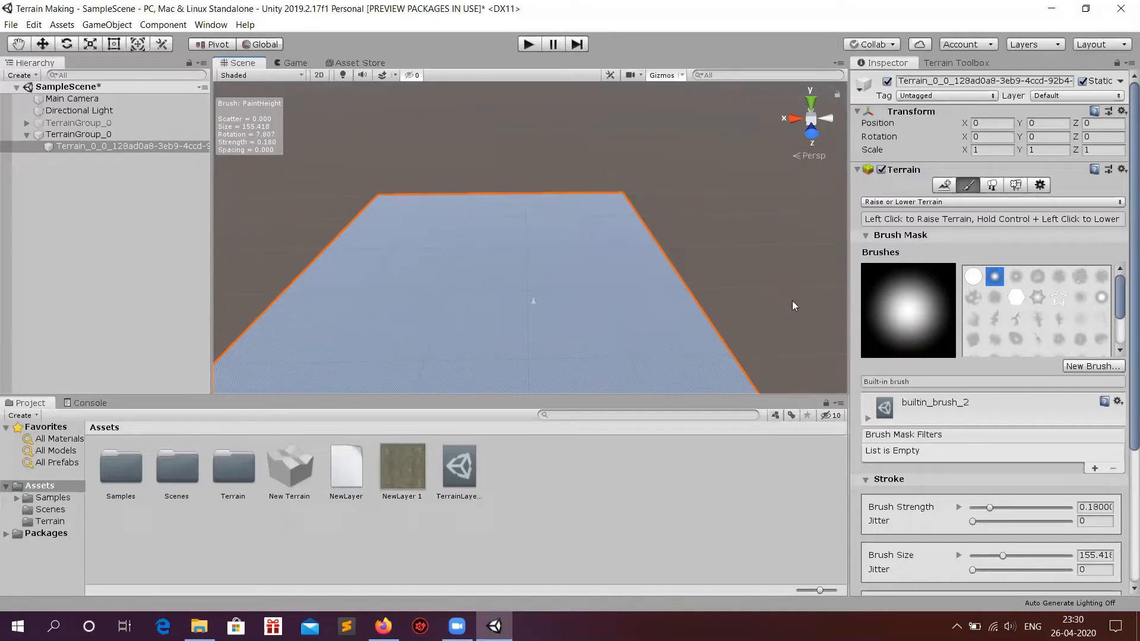
Try several brush masks and paint rugged mountains across the terrain with builtin_brush_9, and undo the stroke.
click(1012, 278)
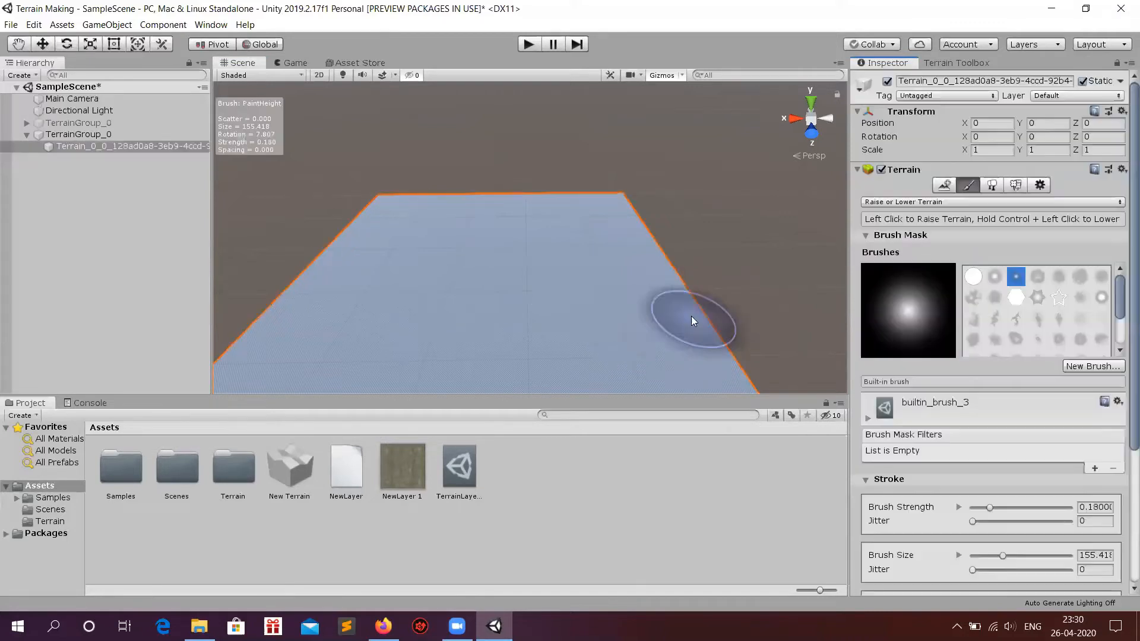
click(1036, 276)
click(1079, 277)
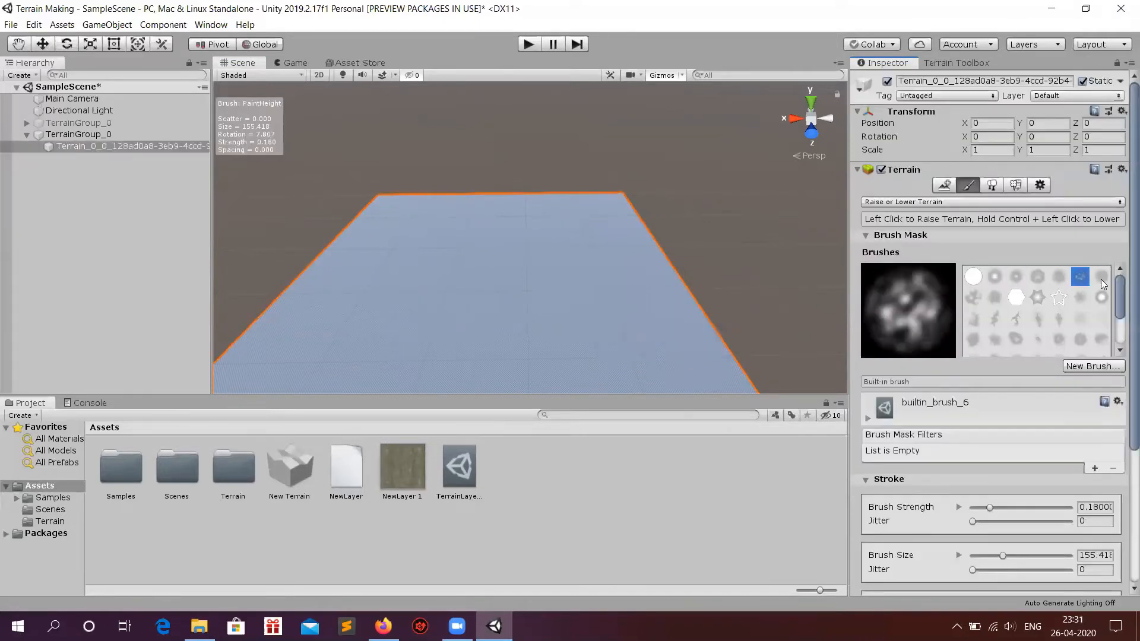
click(1100, 278)
click(1077, 298)
click(973, 297)
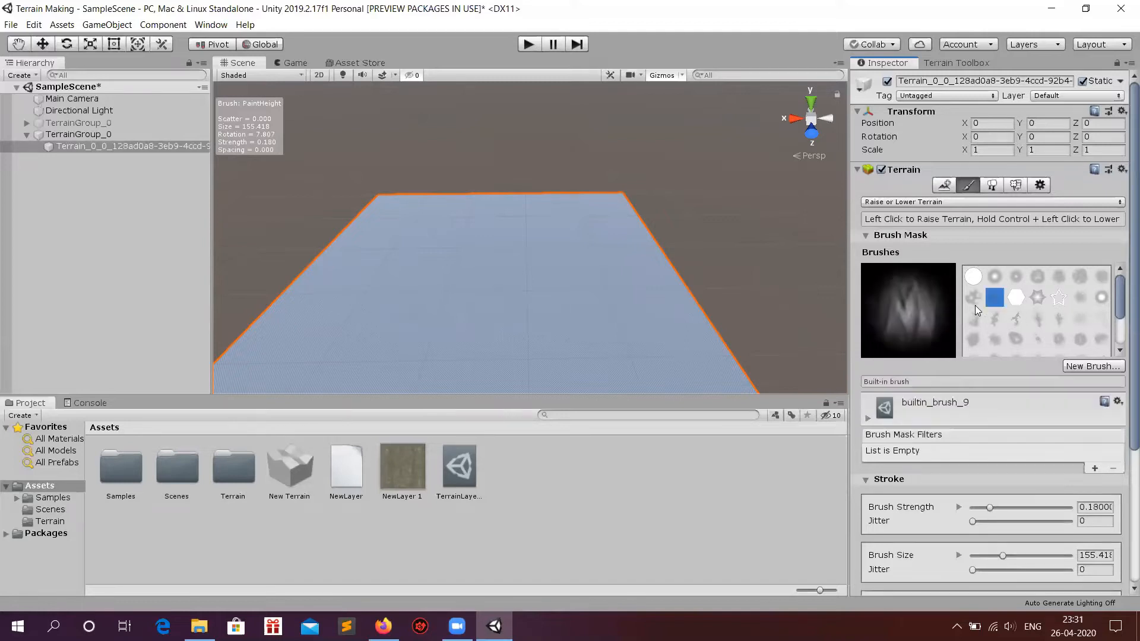
click(992, 298)
mouse_move(431, 271)
mouse_down()
mouse_move(549, 306)
mouse_move(450, 241)
mouse_move(541, 336)
mouse_move(544, 371)
mouse_move(407, 226)
mouse_move(575, 246)
mouse_up()
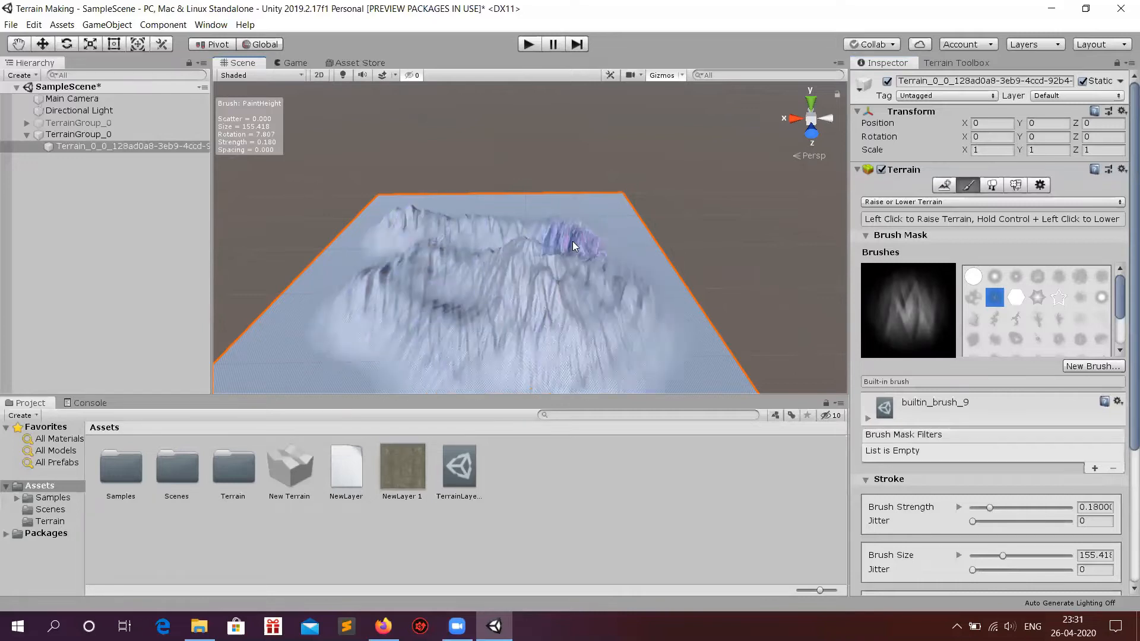
key(ctrl+z)
Try painting the terrain surface with the terrainstamp_crackedground01 brush mask, and undo the stroke.
click(1016, 341)
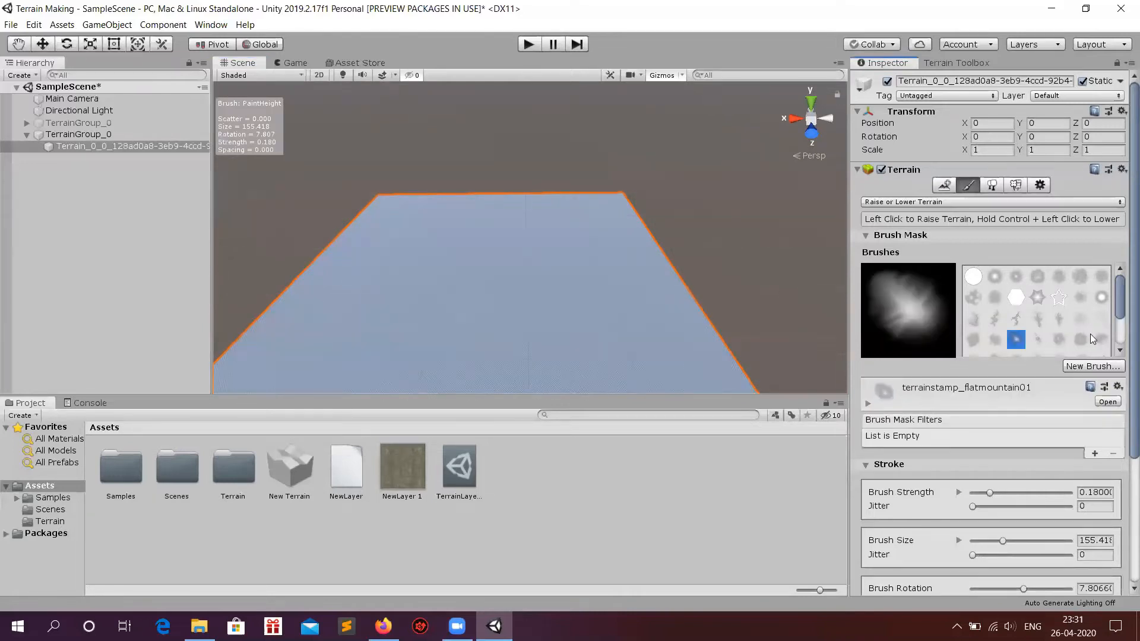
click(1080, 319)
mouse_move(422, 301)
mouse_down()
mouse_move(562, 338)
mouse_move(566, 278)
mouse_move(369, 311)
mouse_move(532, 359)
mouse_move(508, 247)
mouse_move(647, 341)
mouse_up()
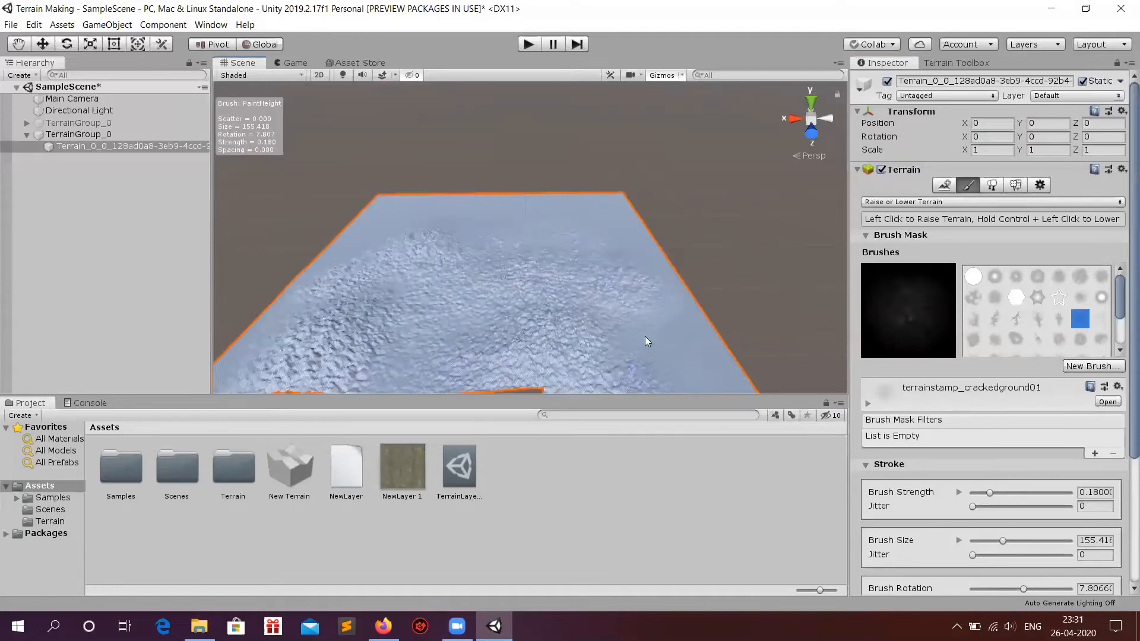
key(ctrl+z)
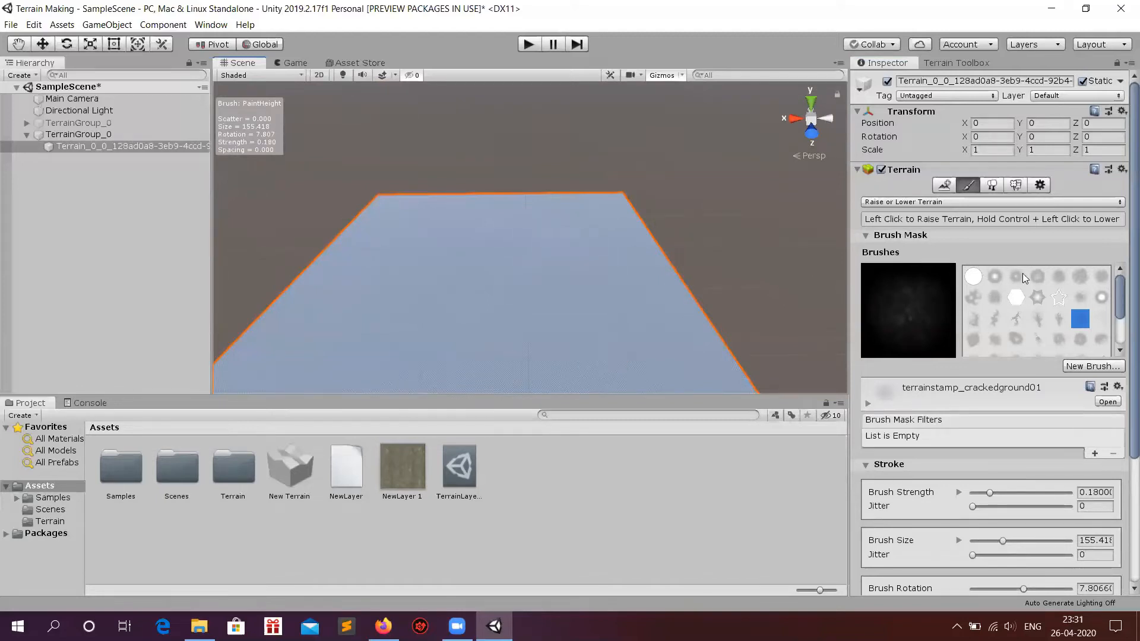
Sculpt a ring of rugged hills around the flat middle of the terrain with a different brush mask.
click(1037, 278)
mouse_move(389, 209)
mouse_down()
mouse_move(619, 220)
mouse_move(382, 255)
mouse_move(554, 335)
mouse_move(644, 294)
mouse_move(438, 367)
mouse_move(310, 368)
mouse_move(356, 237)
mouse_move(433, 191)
mouse_move(496, 191)
mouse_move(444, 178)
mouse_move(520, 243)
mouse_move(564, 181)
mouse_up()
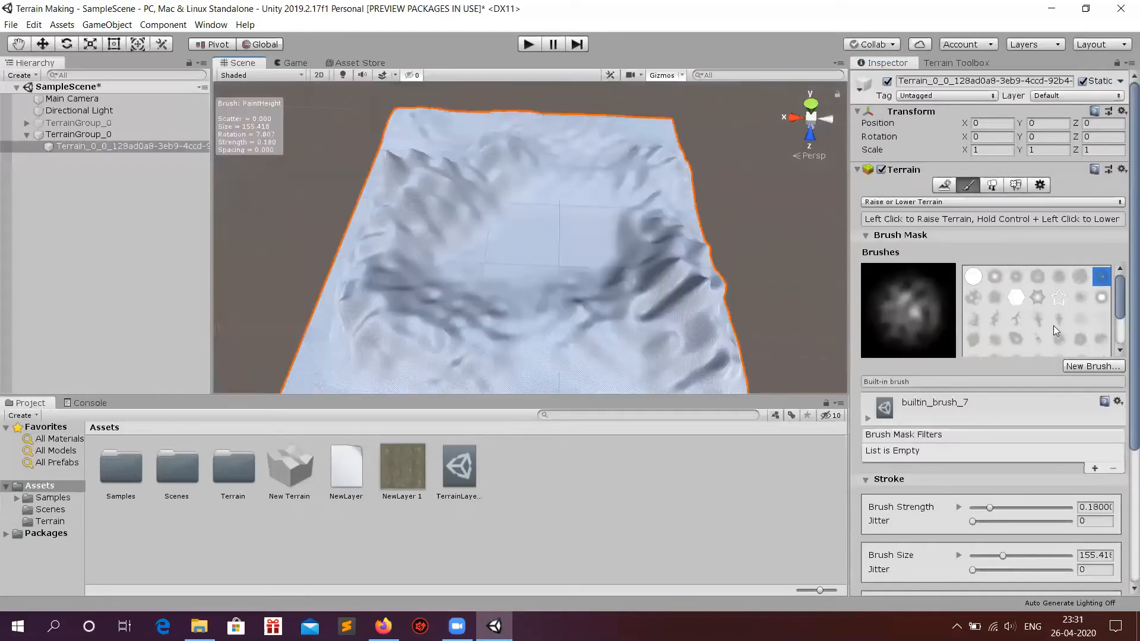
Raise tall rugged mountains at the far corner and along the far edge of the terrain with builtin_brush_6.
click(1085, 277)
mouse_move(632, 293)
mouse_down()
mouse_move(530, 232)
mouse_move(735, 247)
mouse_move(371, 350)
mouse_up()
key(ctrl+z)
mouse_move(422, 274)
mouse_down()
mouse_move(439, 153)
mouse_move(423, 100)
mouse_move(418, 115)
mouse_up()
click(559, 113)
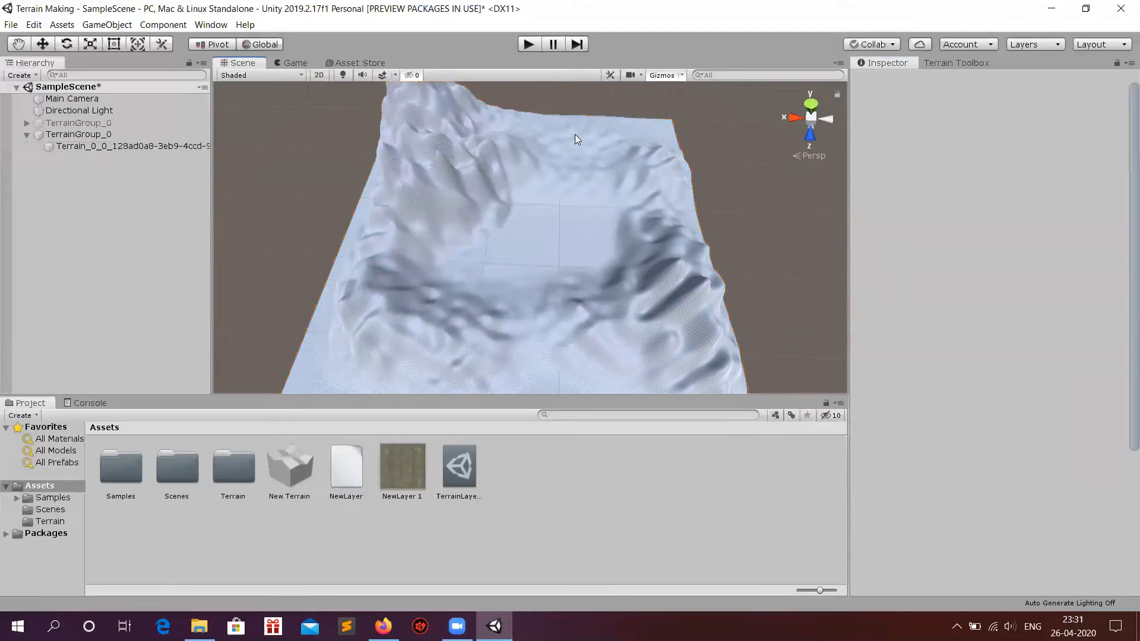
click(585, 143)
click(642, 117)
click(641, 129)
drag(649, 122, 524, 139)
Raise rough hills over the flat near corner and outer edge of the terrain with builtin_brush_7.
right_drag(692, 314, 671, 280)
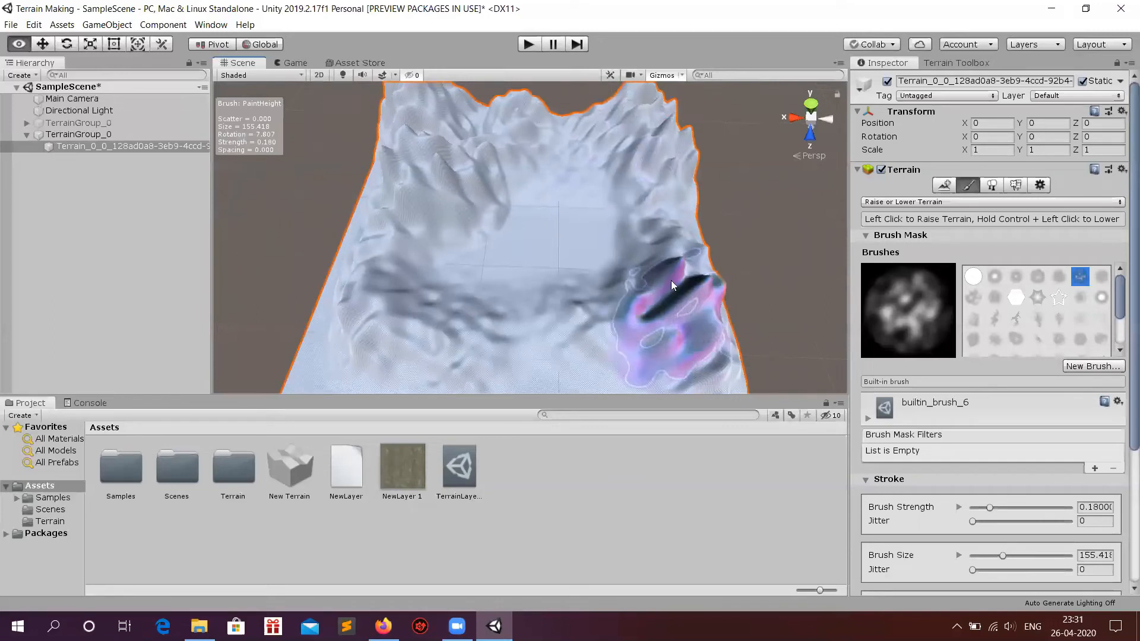
middle_drag(671, 280, 653, 229)
alt+right_drag(549, 227, 559, 304)
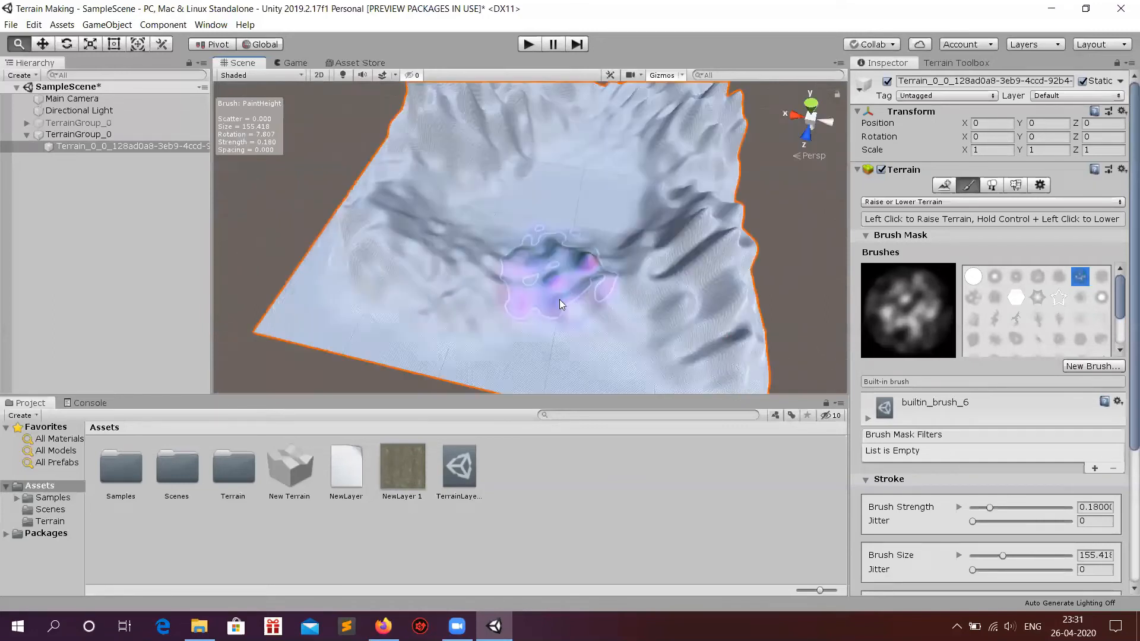
click(1101, 276)
scroll(585, 331, down, 3)
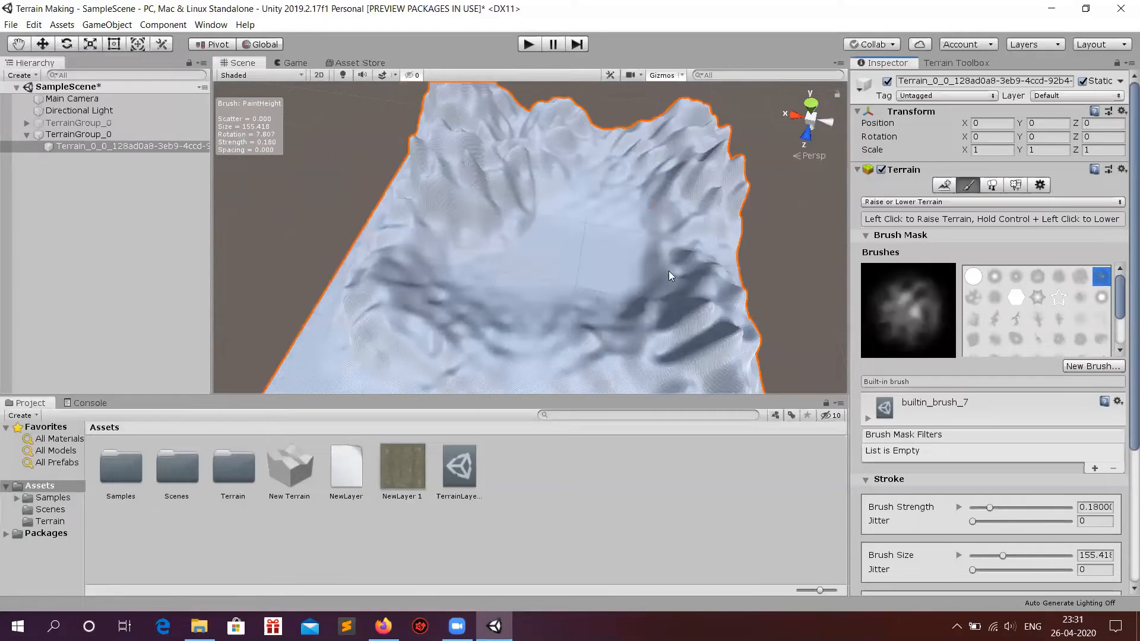
right_drag(669, 274, 795, 289)
click(466, 109)
click(480, 143)
click(453, 152)
click(469, 148)
click(476, 99)
click(471, 164)
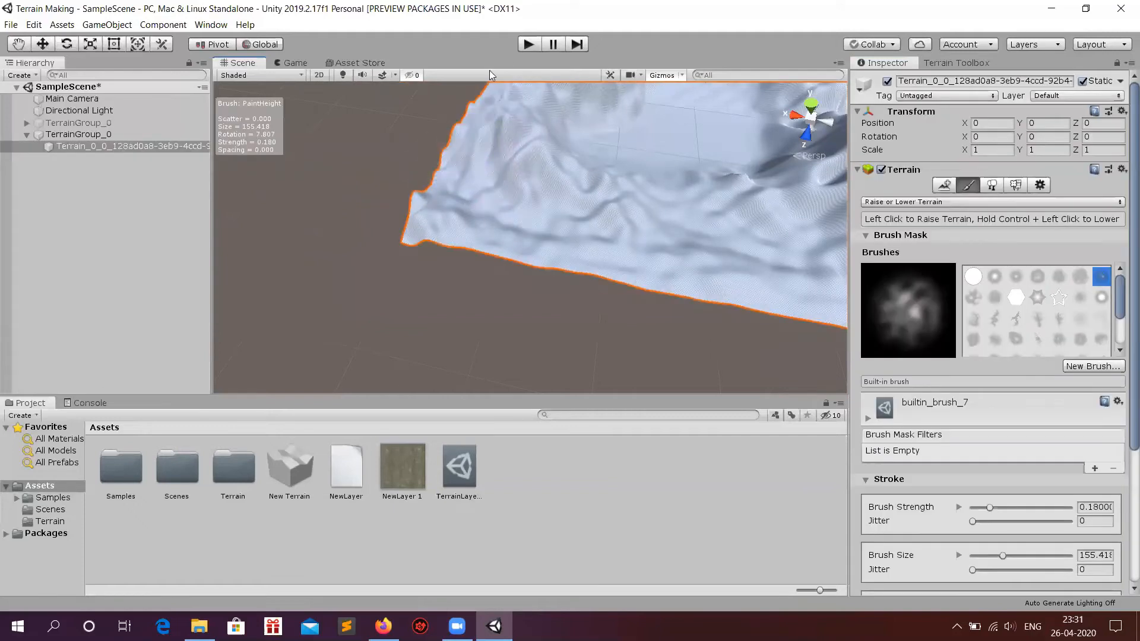
Cover the flat basin in the middle of the terrain with rough hills using the same brush.
right_drag(496, 127, 653, 280)
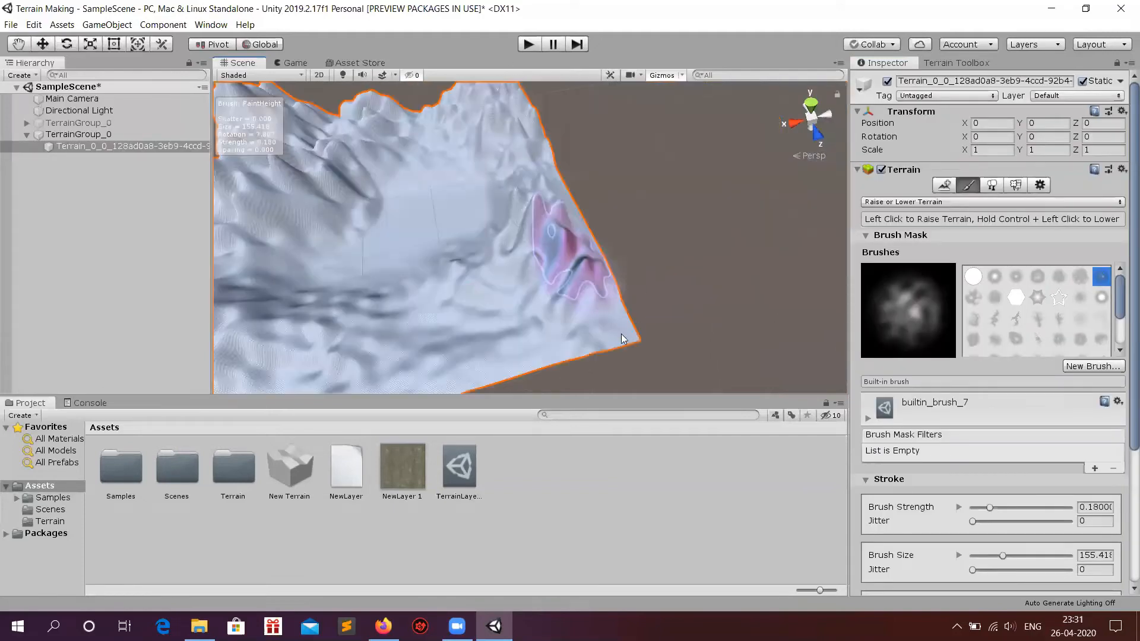
right_drag(502, 196, 534, 259)
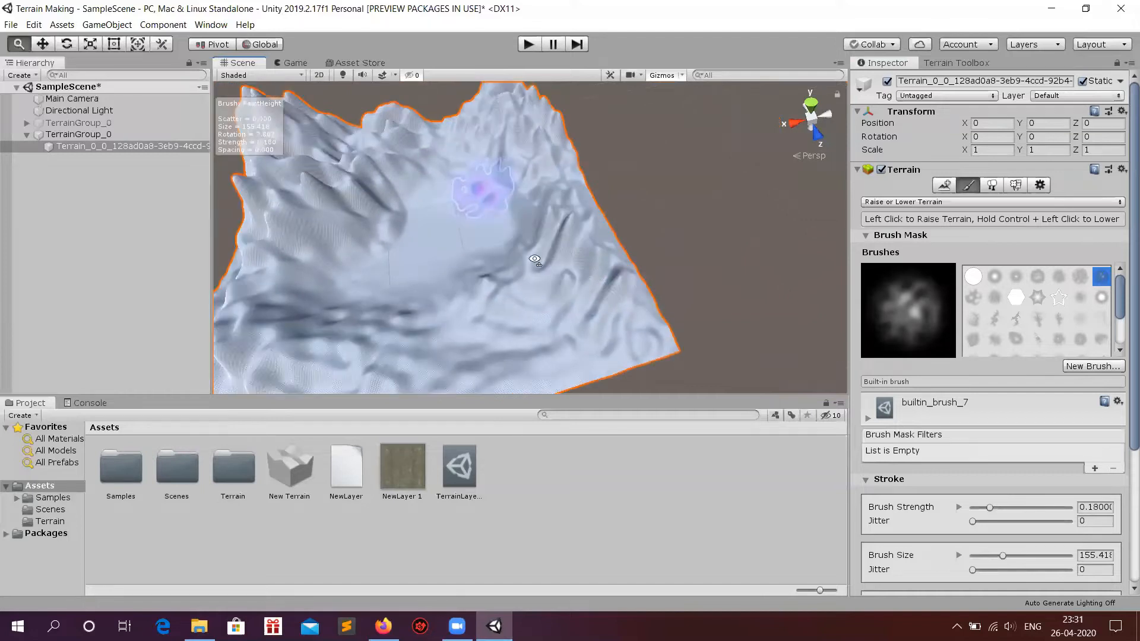
right_drag(415, 141, 403, 130)
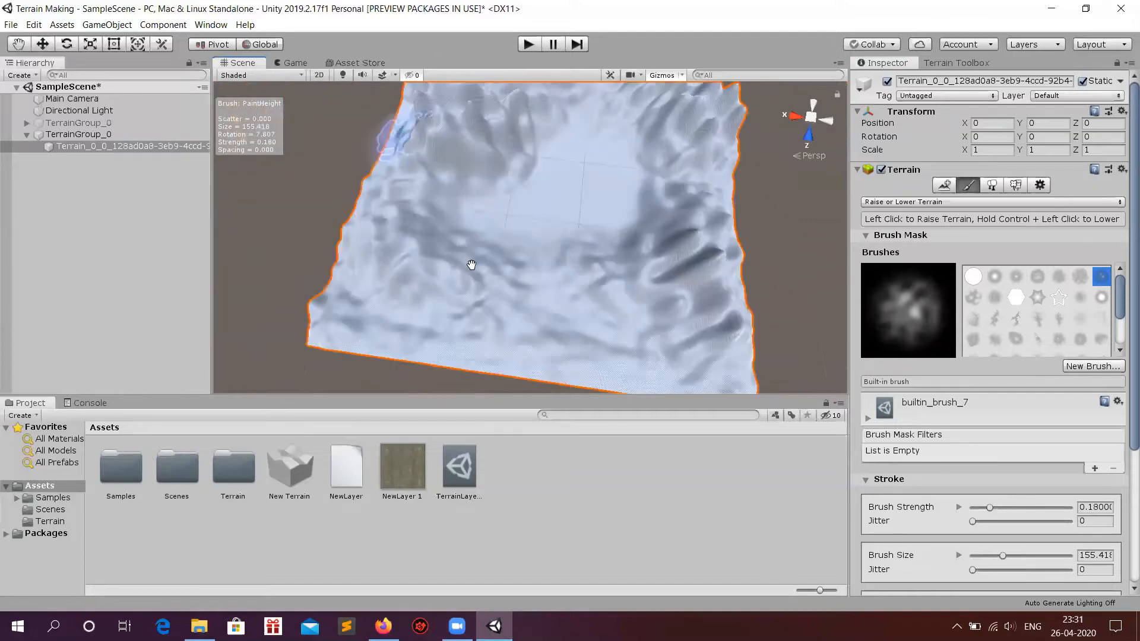
right_drag(467, 262, 551, 325)
scroll(582, 282, down, 2)
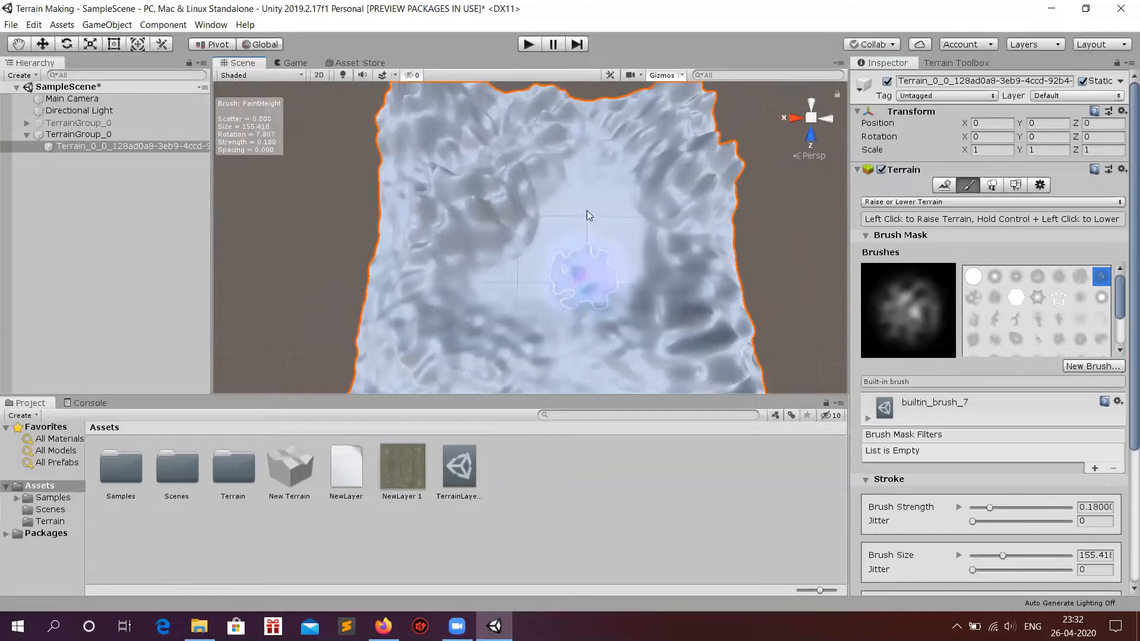
drag(586, 214, 487, 304)
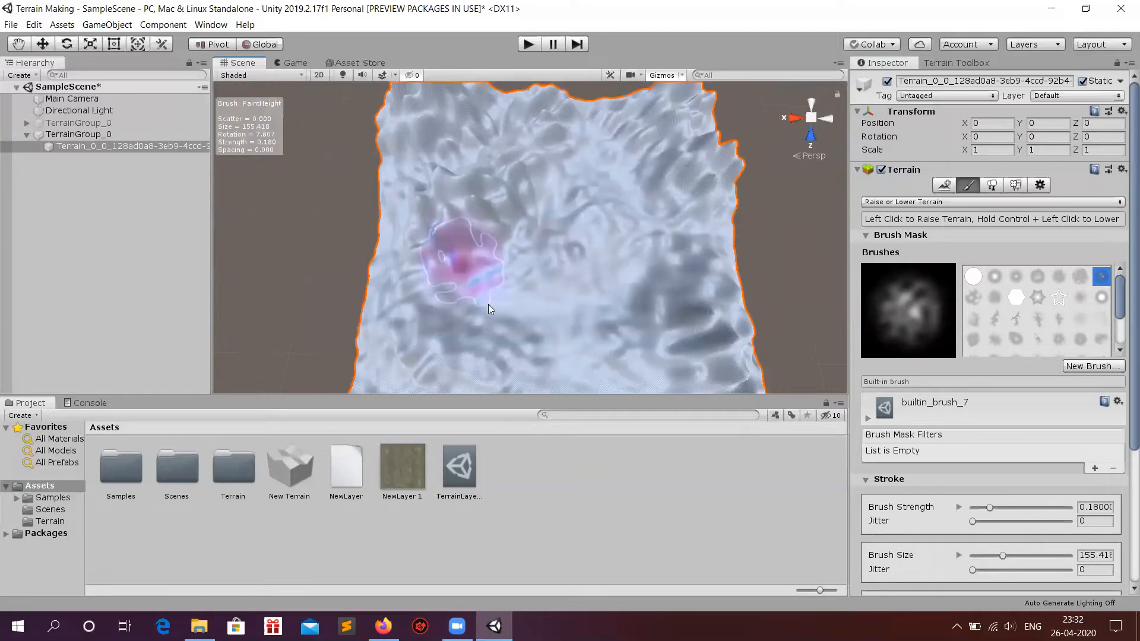
Raise a tall mountain in the middle of the terrain with the terrainstamp_mountain01 brush mask.
click(1058, 339)
mouse_move(558, 226)
mouse_down()
mouse_move(622, 243)
mouse_move(502, 241)
mouse_move(445, 188)
mouse_move(533, 176)
mouse_move(554, 323)
mouse_up()
alt+right_drag(554, 322, 508, 176)
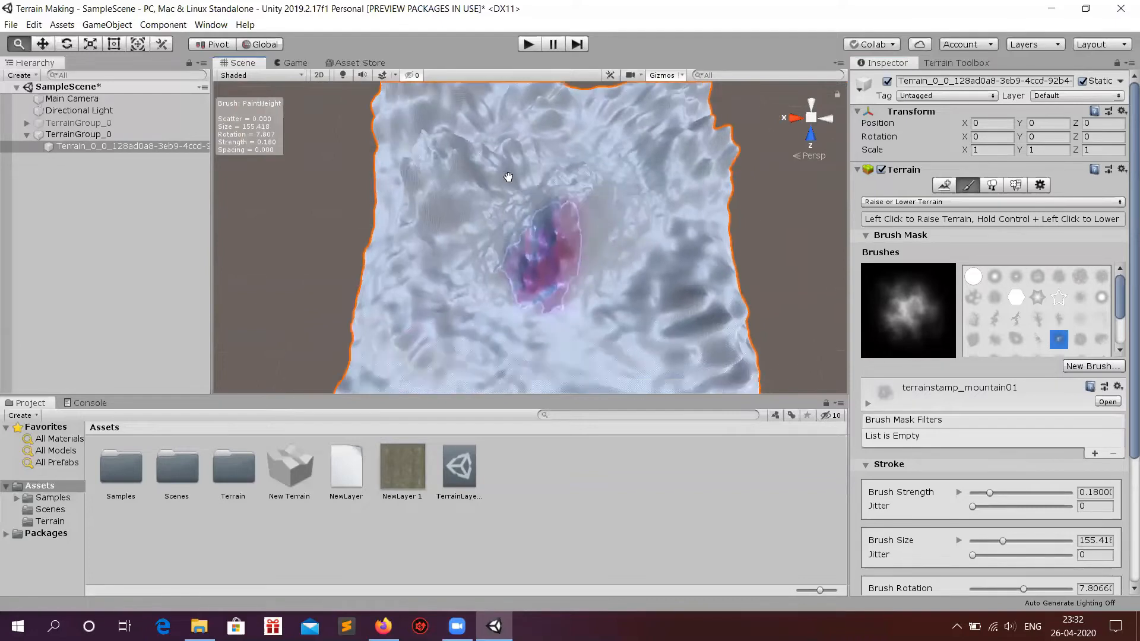
alt+drag(531, 262, 545, 353)
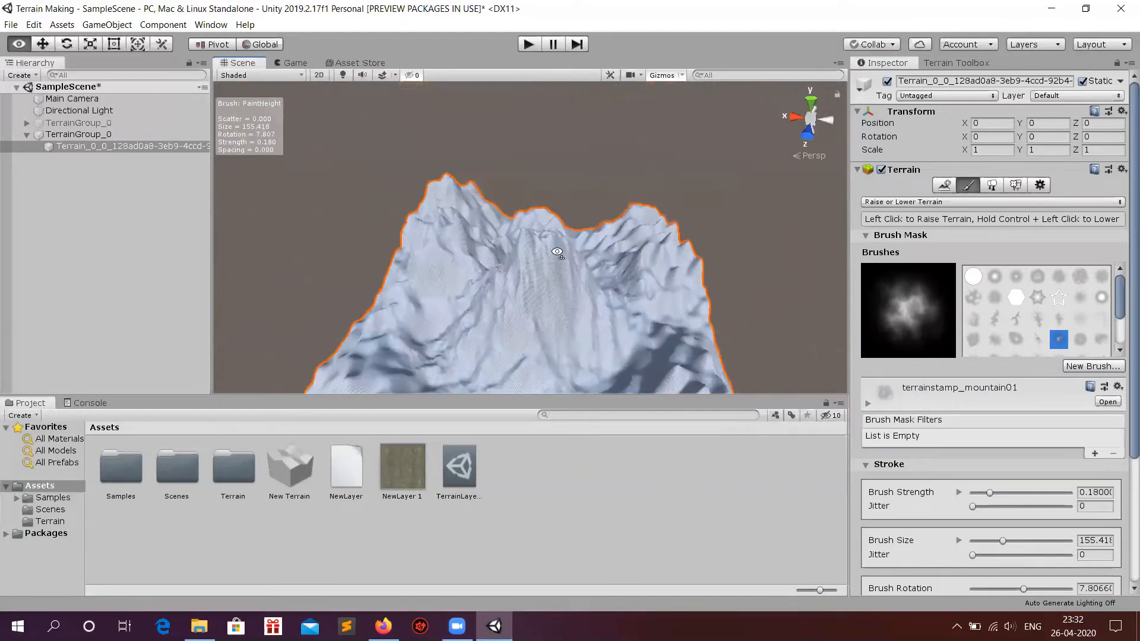
scroll(554, 307, up, 3)
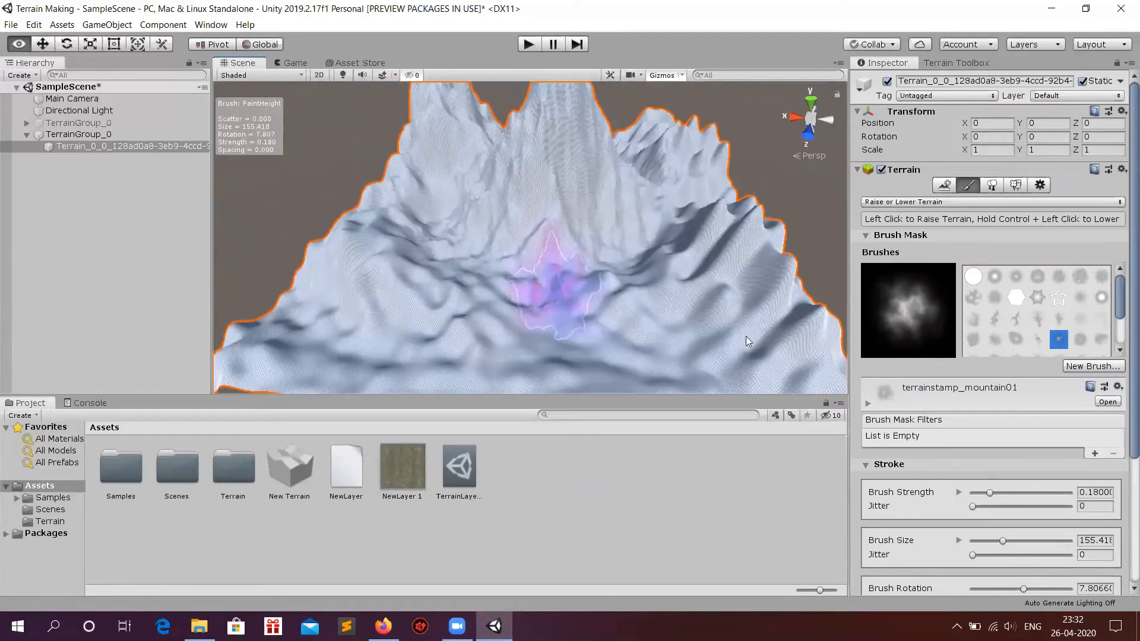
Add eroded ridges to the slopes in front of the central mountain with terrainstamp_erode02, undoing the strokes that come out too high.
click(994, 340)
key(ctrl+z)
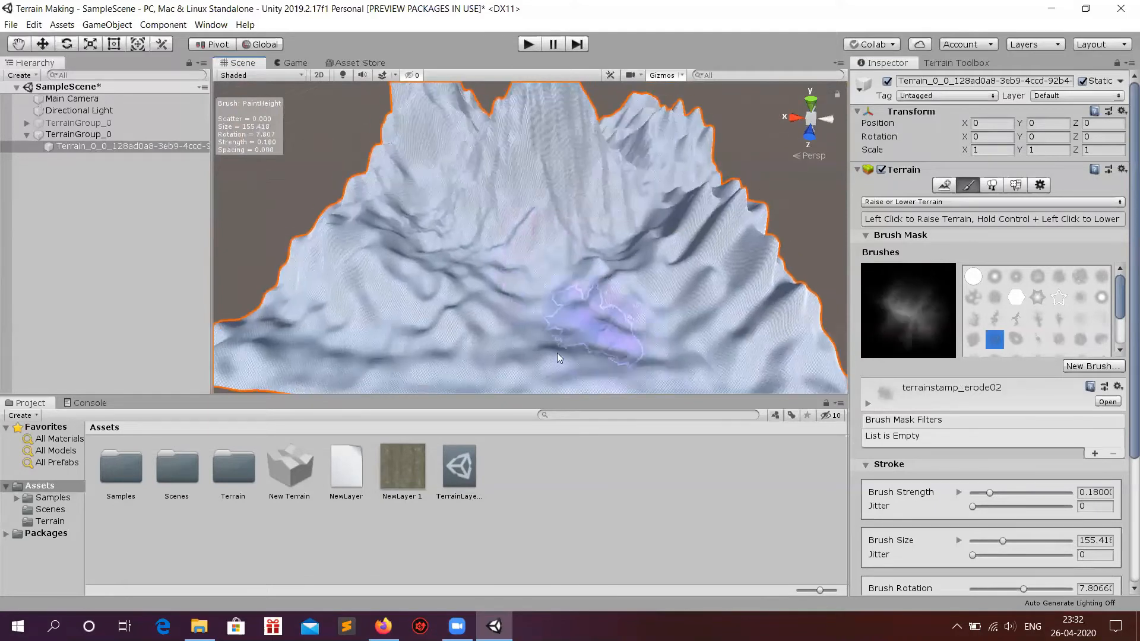
drag(601, 336, 727, 330)
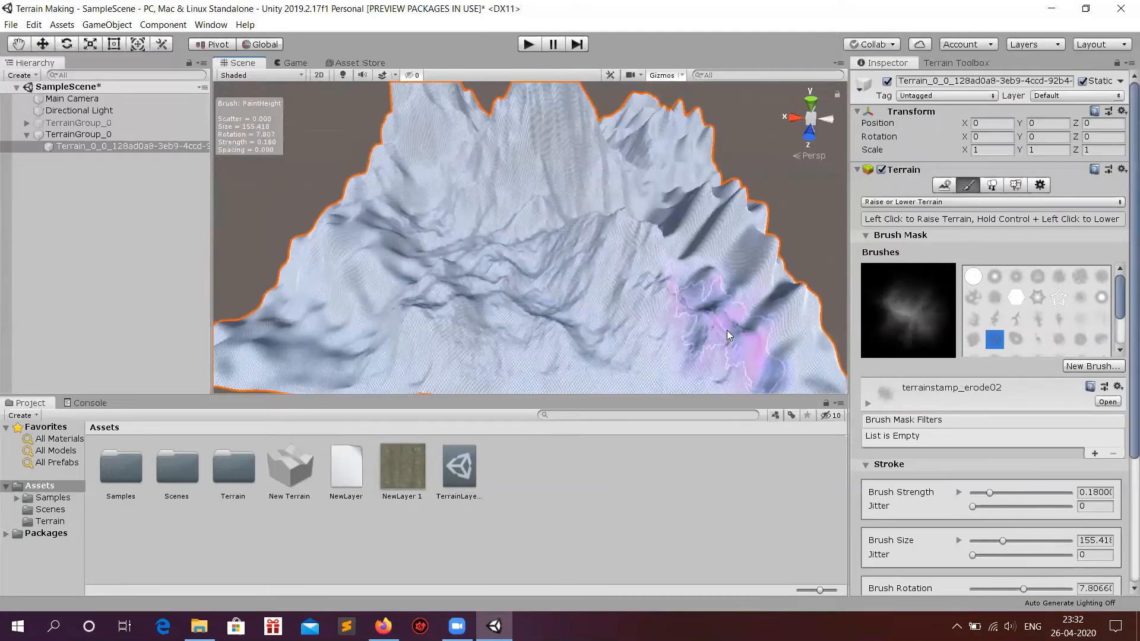
key(ctrl+z)
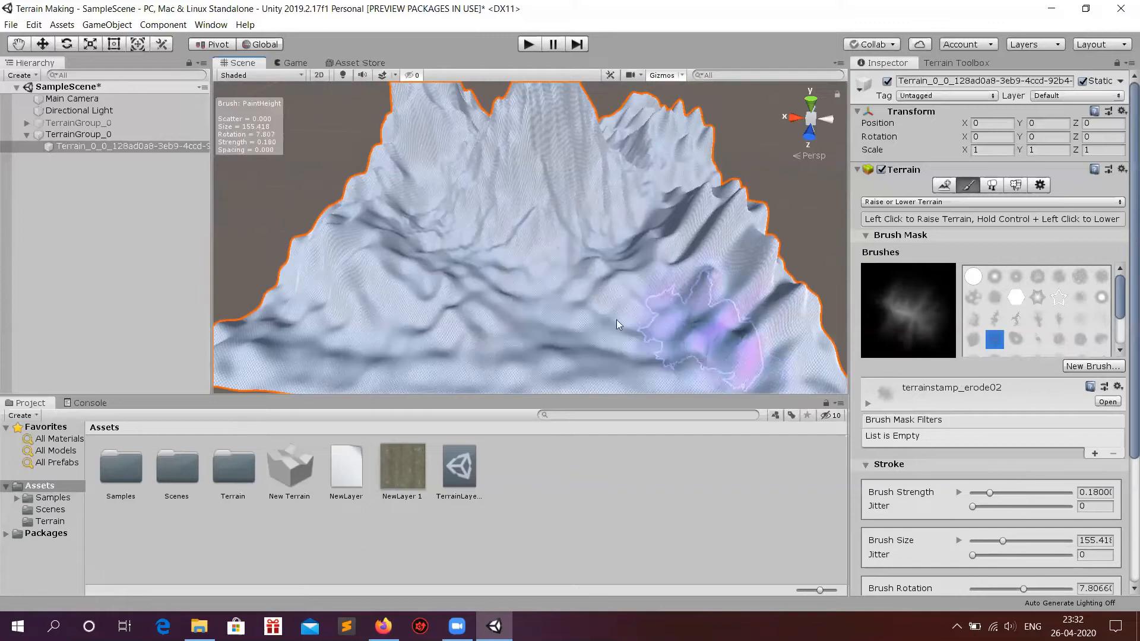
key(ctrl+y)
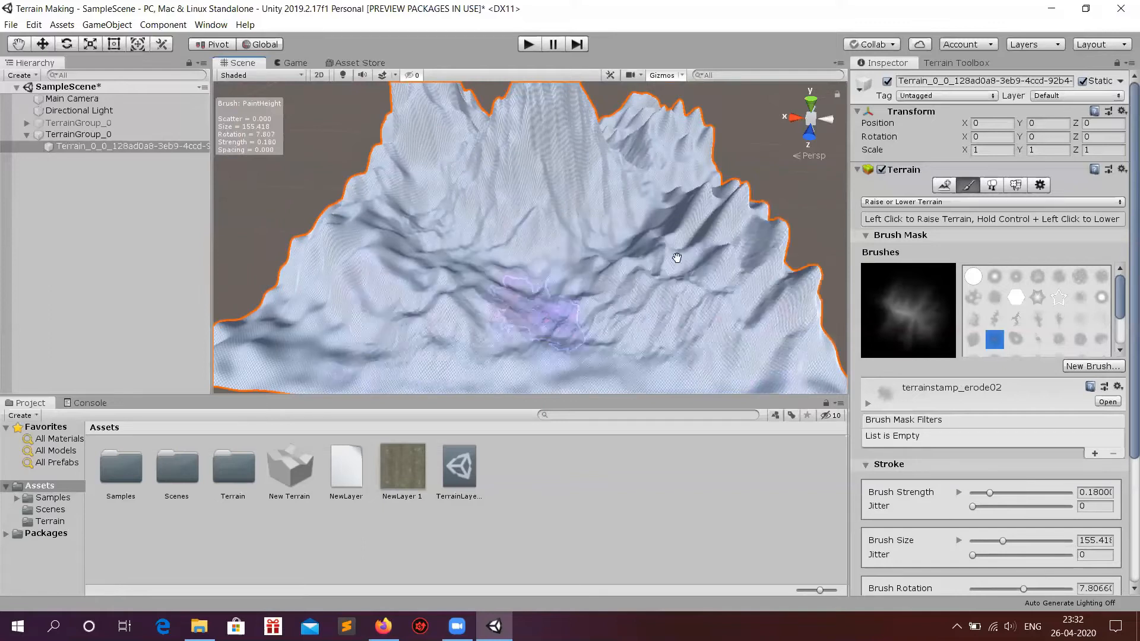
middle_drag(676, 258, 664, 226)
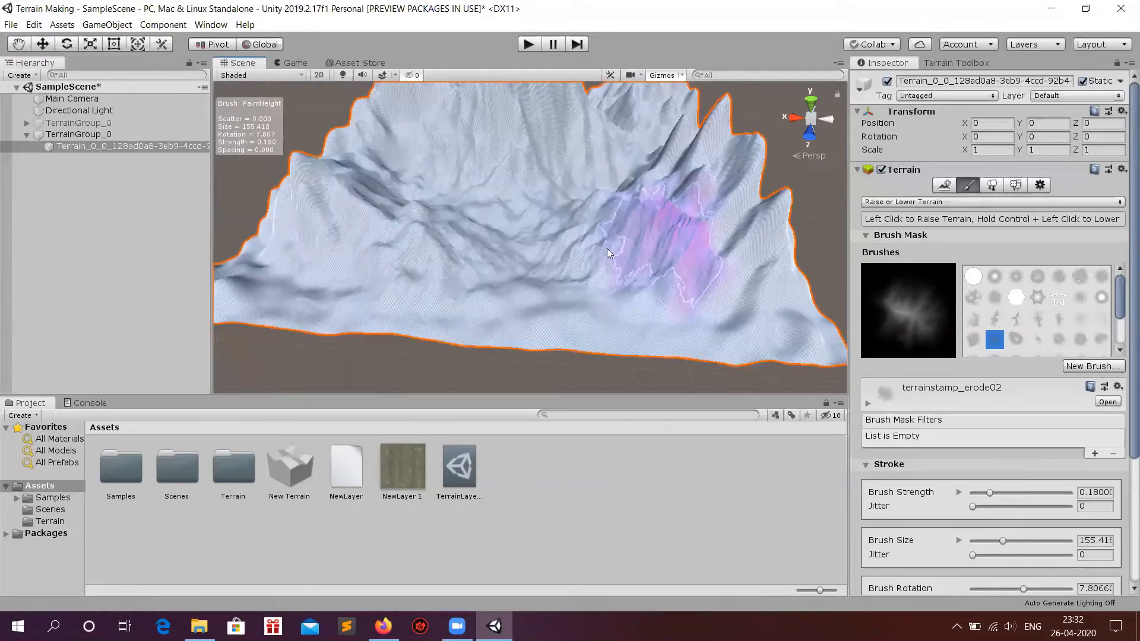
Examine the eroded slopes and the central mountain from close and low angles, and look over the brush's stroke settings.
alt+drag(599, 204, 723, 220)
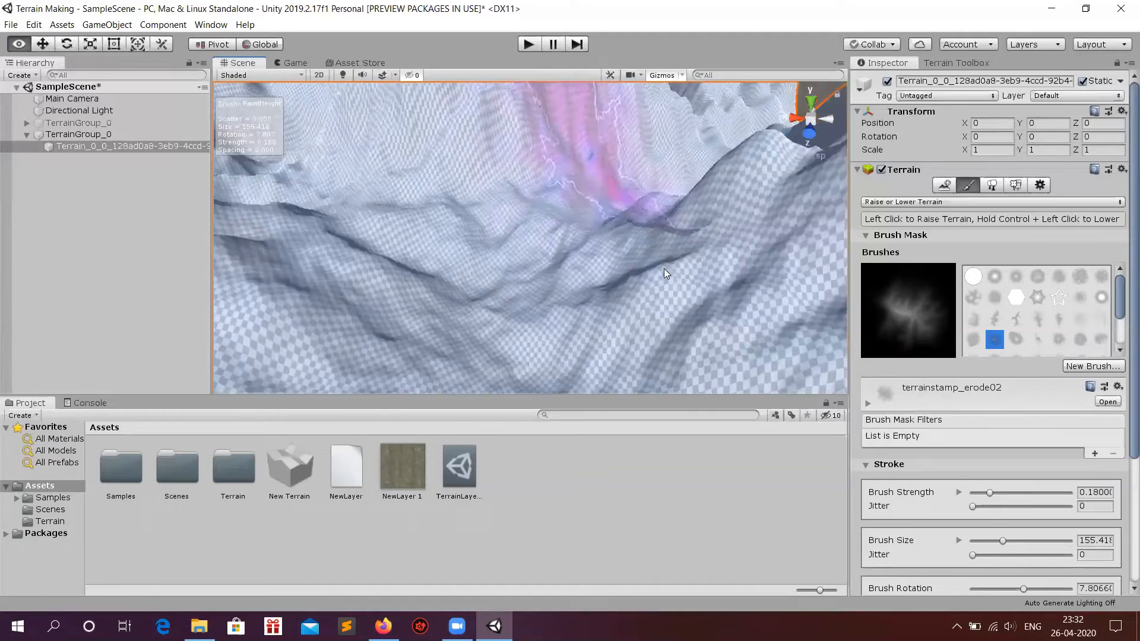
alt+drag(662, 269, 666, 285)
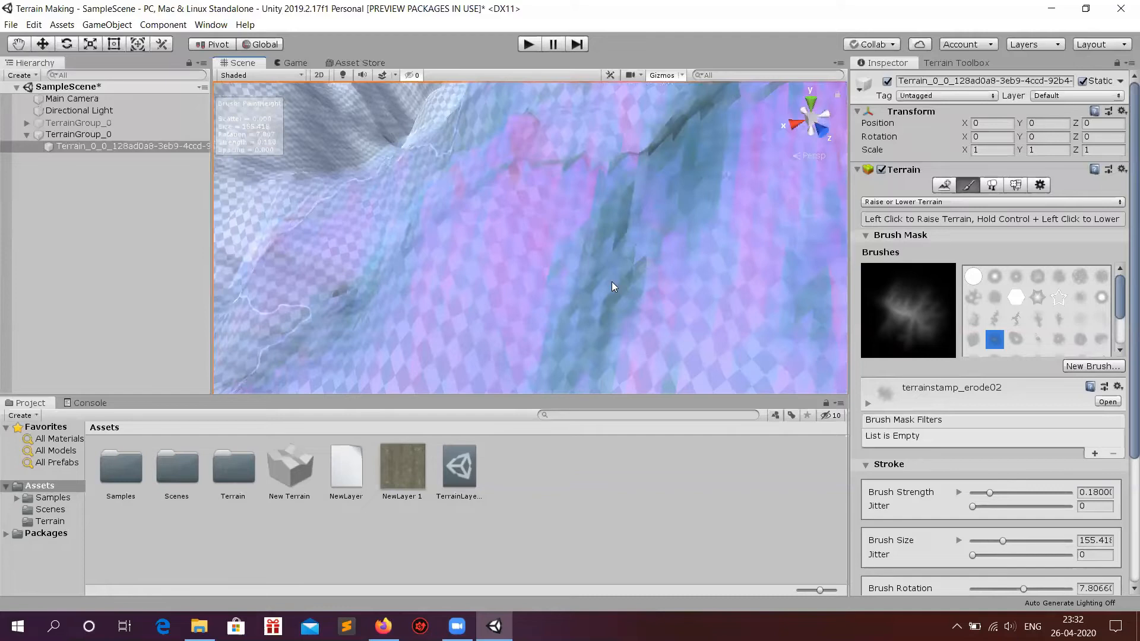
scroll(615, 279, down, 3)
right_drag(613, 247, 510, 226)
middle_drag(516, 239, 491, 258)
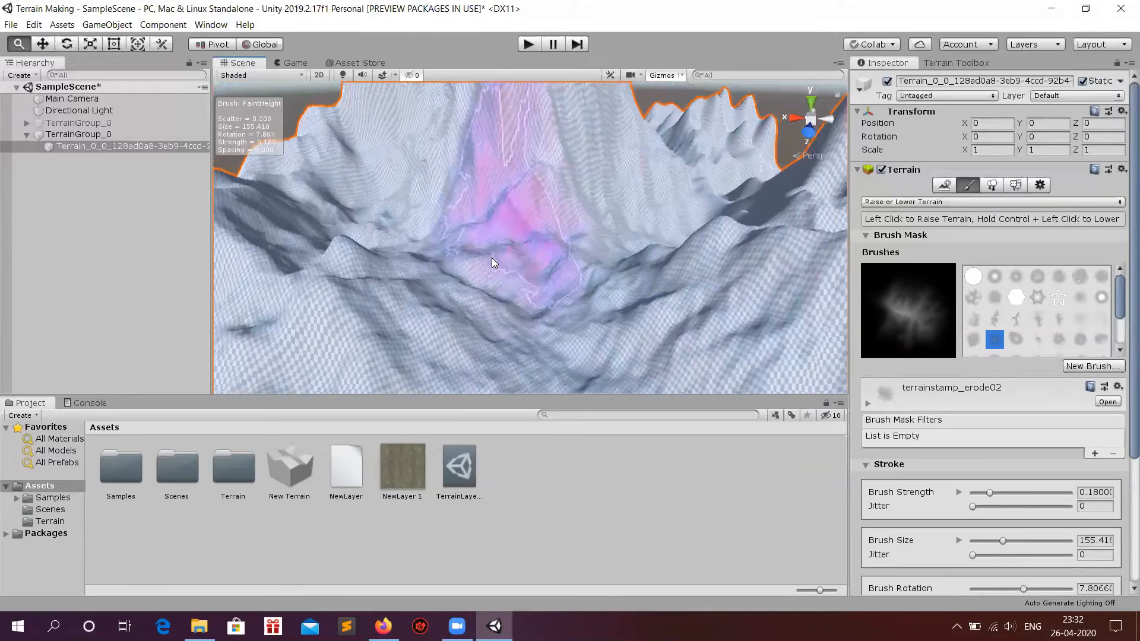
middle_drag(618, 276, 419, 280)
middle_drag(540, 297, 386, 210)
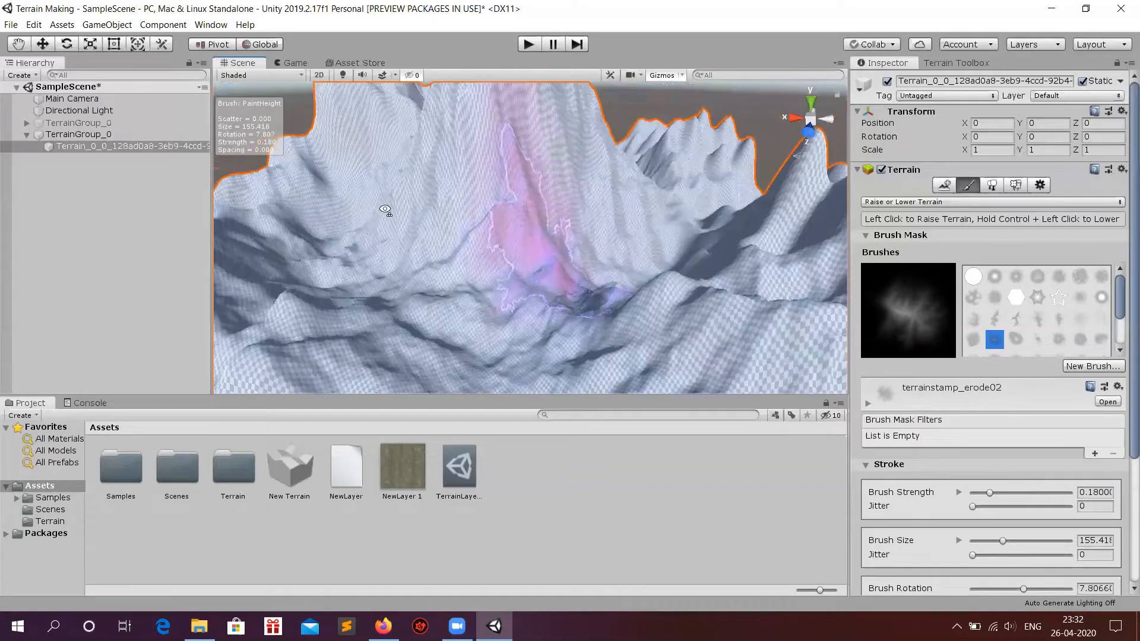
right_drag(386, 210, 374, 195)
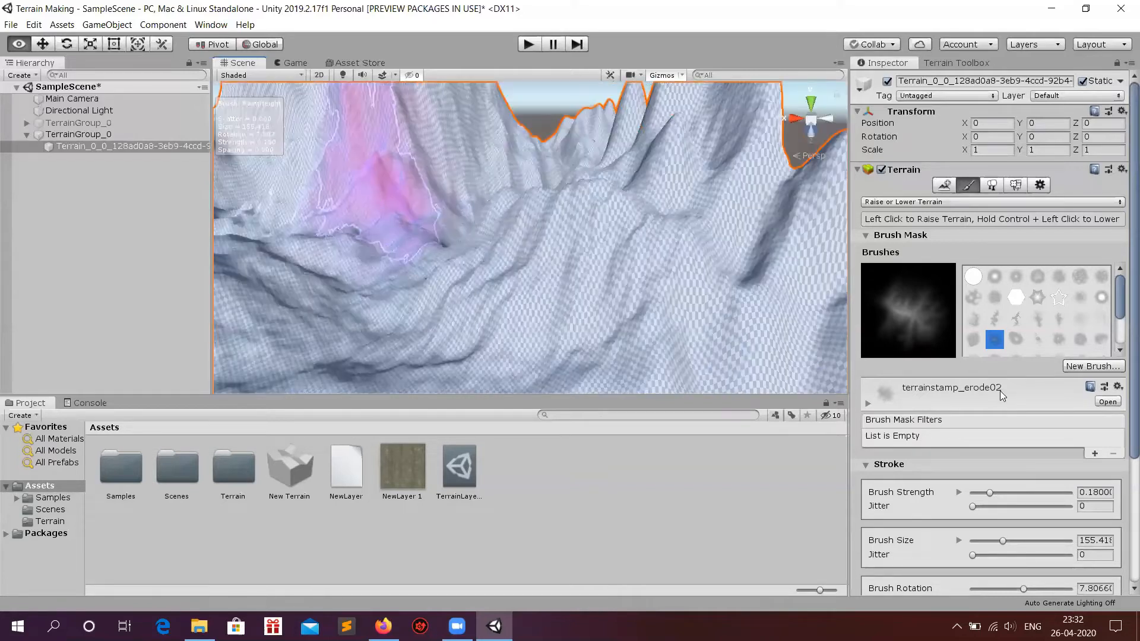
scroll(986, 415, down, 5)
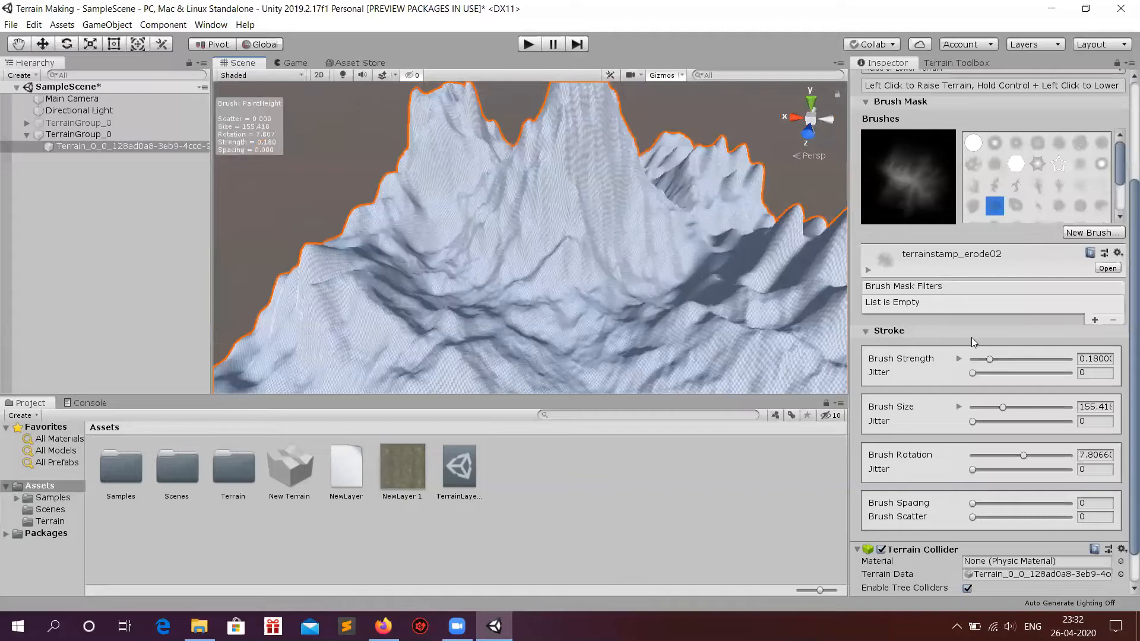
Set the Raise or Lower Terrain brush strength to 0.184 and the brush size to about 131.8.
scroll(1009, 325, down, 2)
mouse_move(989, 321)
mouse_down()
mouse_move(1006, 323)
mouse_move(993, 322)
mouse_up()
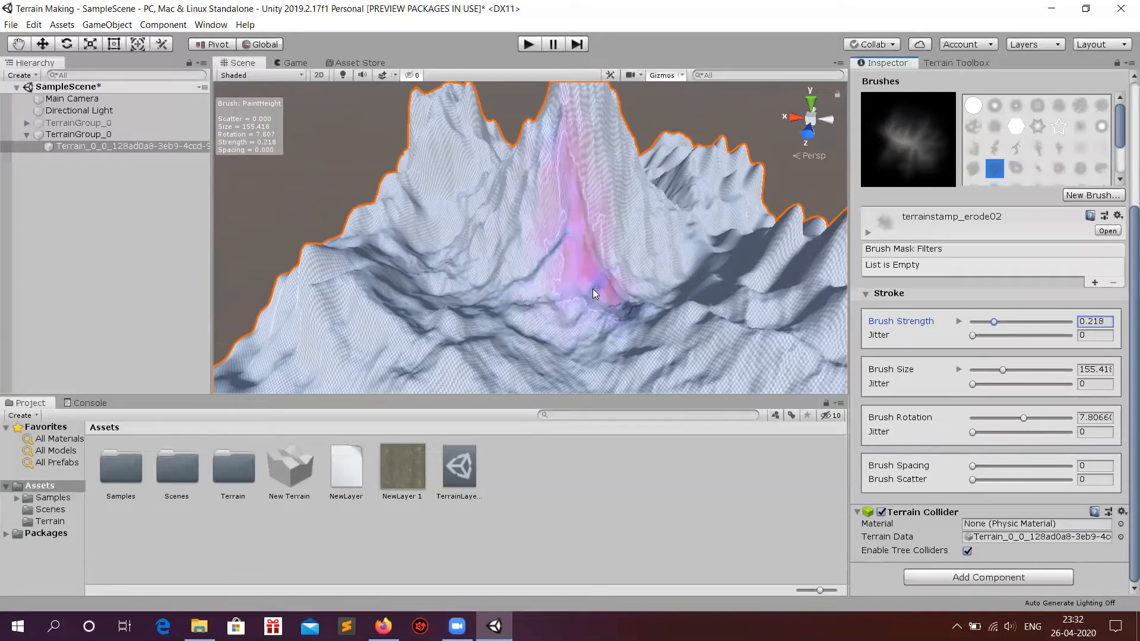
key(a)
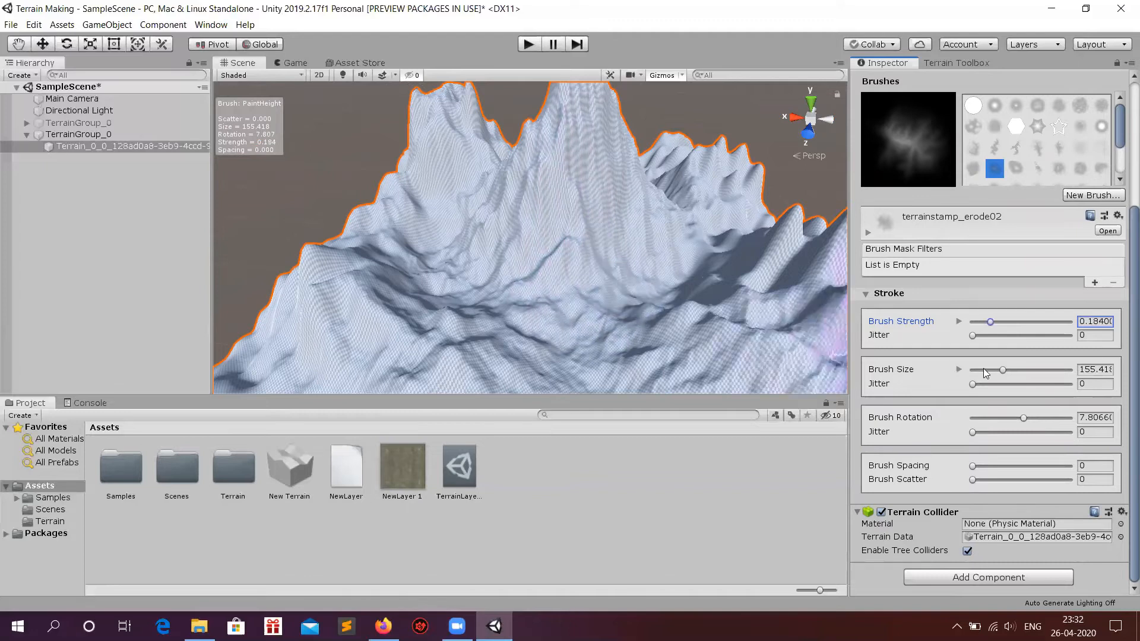
key(s)
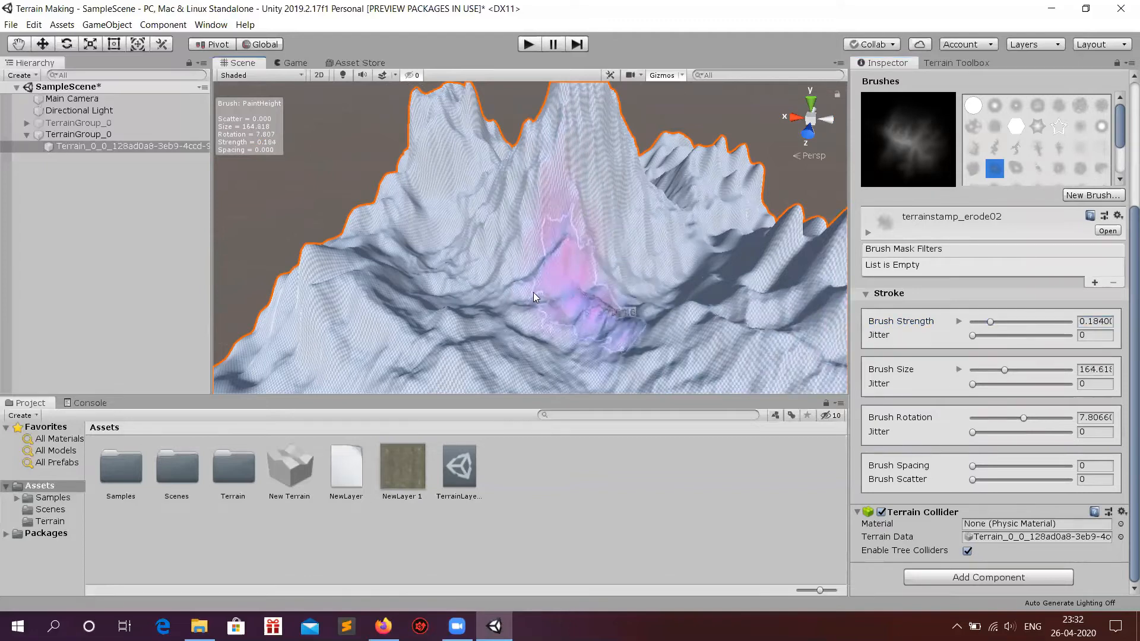
key(a)
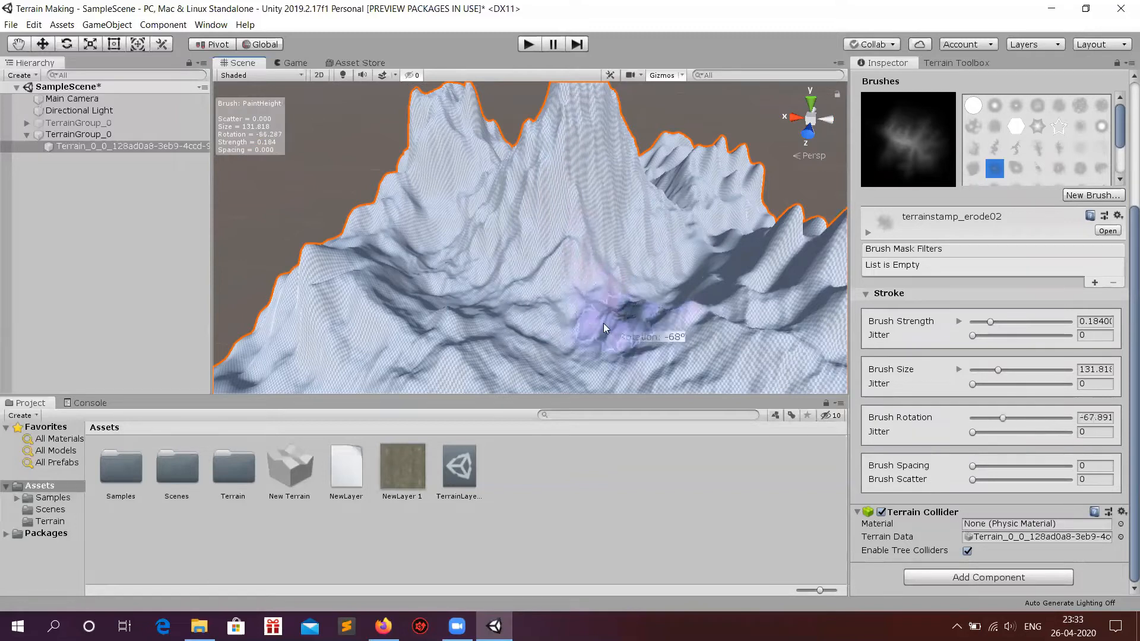
Set the brush rotation to -180, rotation jitter to 0 and spacing to 44, and brush more eroded ridges onto the front slopes.
drag(995, 418, 933, 414)
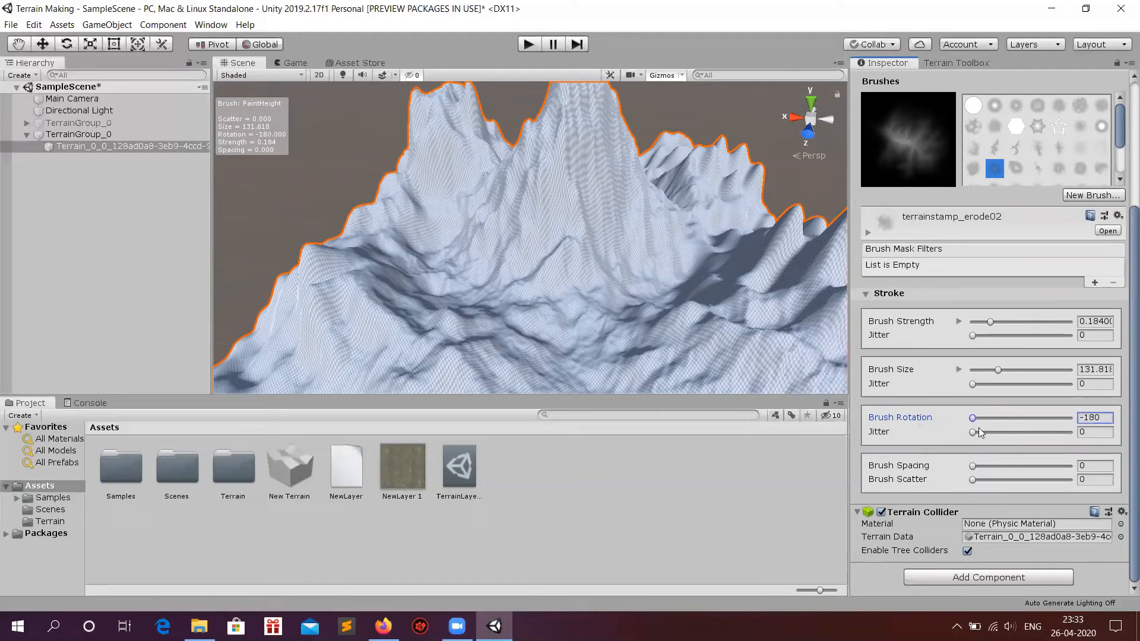
drag(973, 432, 1019, 432)
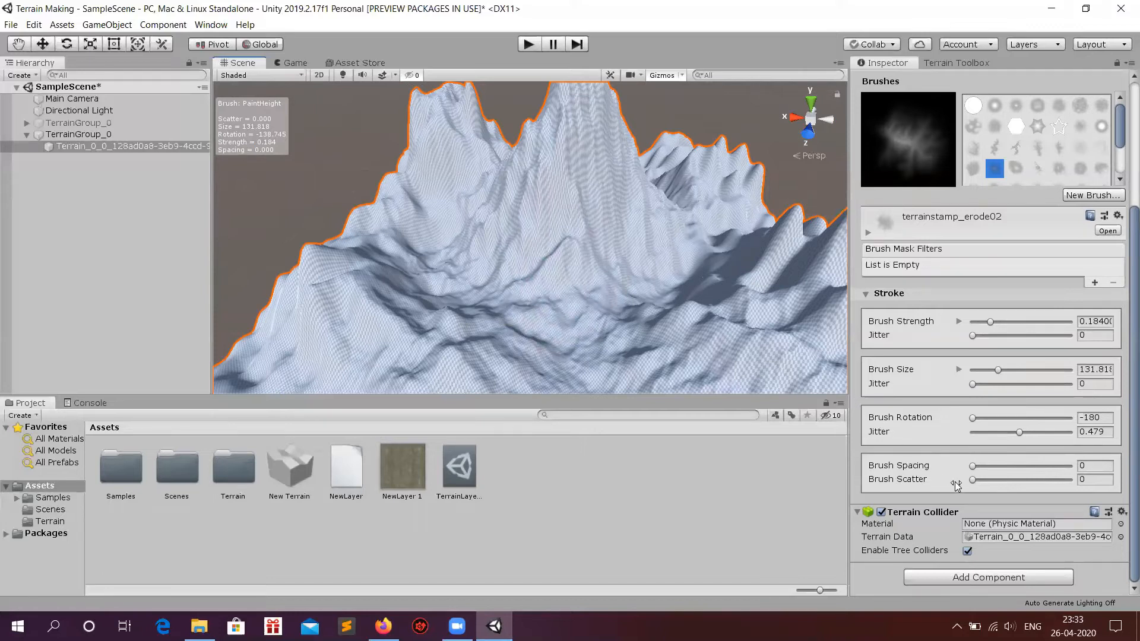
mouse_move(974, 466)
mouse_down()
mouse_move(1015, 466)
mouse_move(957, 437)
mouse_up()
click(1019, 432)
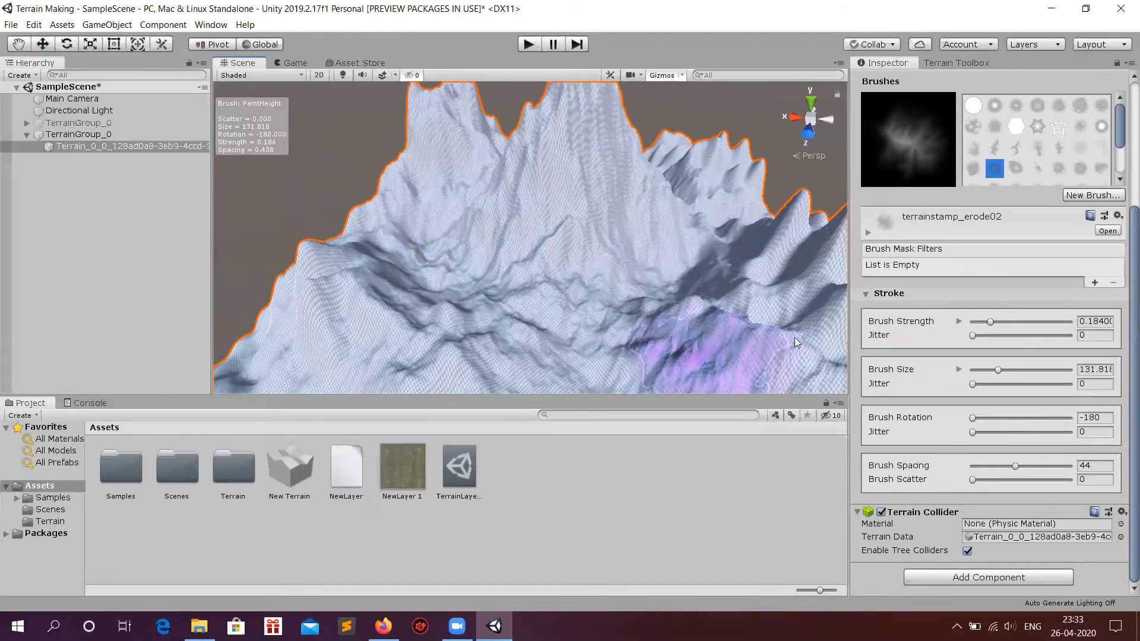
scroll(653, 310, down, 5)
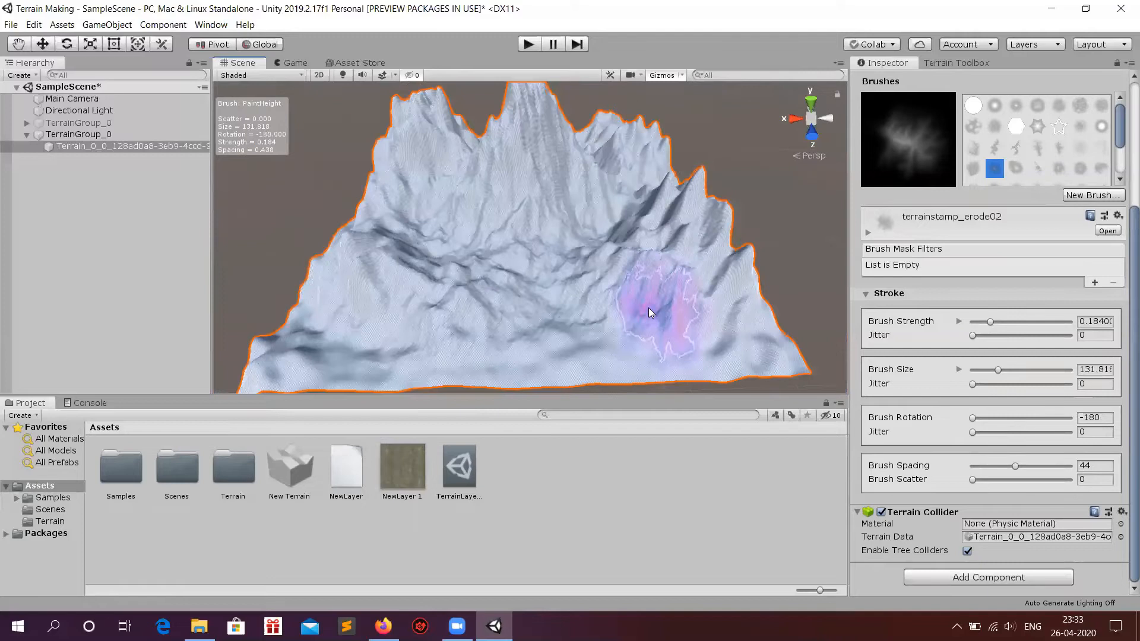
scroll(416, 332, down, 3)
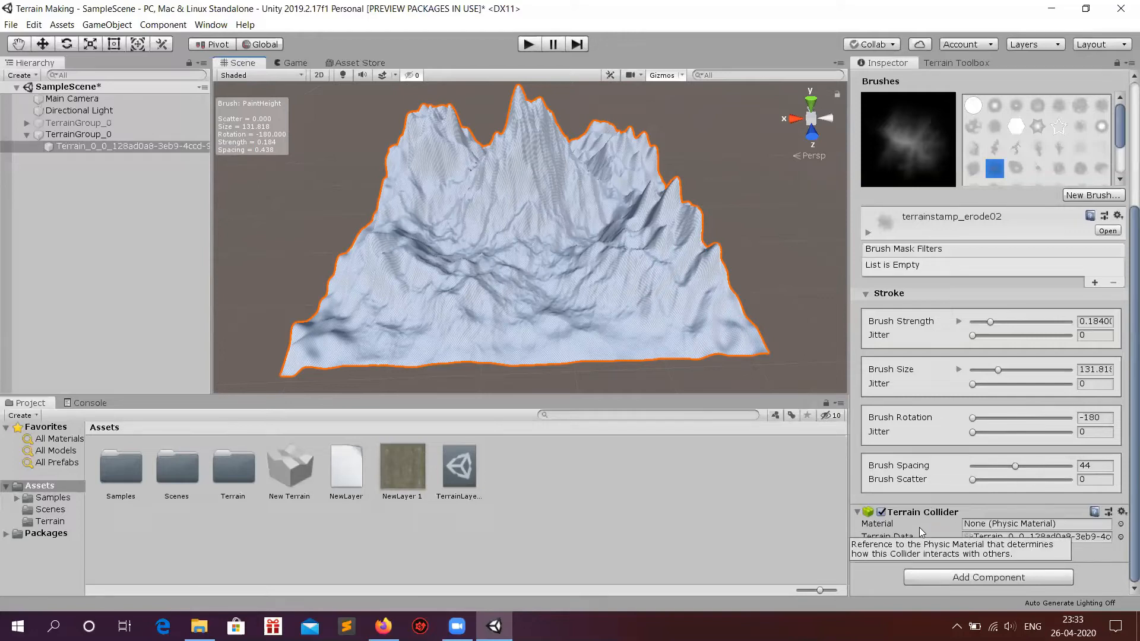
Switch the terrain tool to Paint Texture and expand its Layers section.
scroll(918, 527, up, 5)
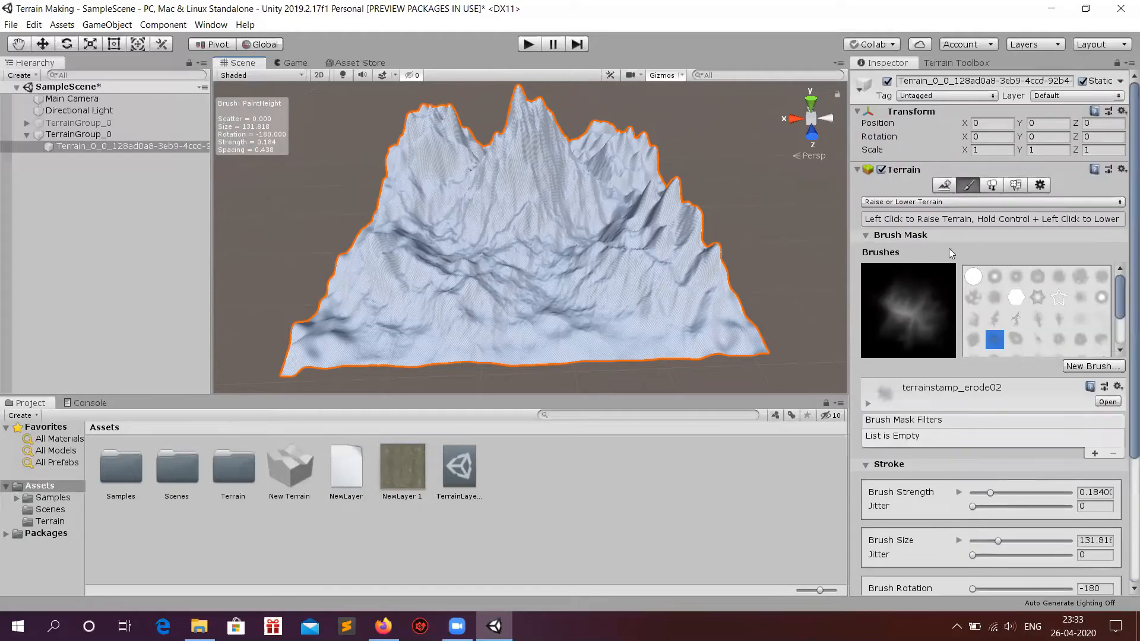
click(893, 201)
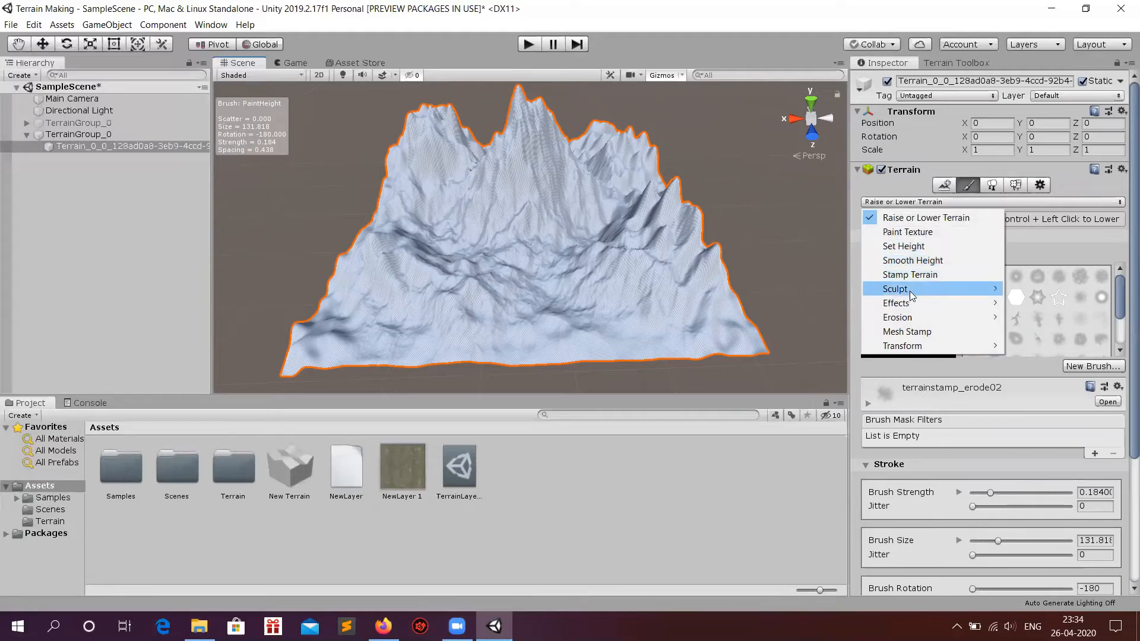
mouse_move(917, 289)
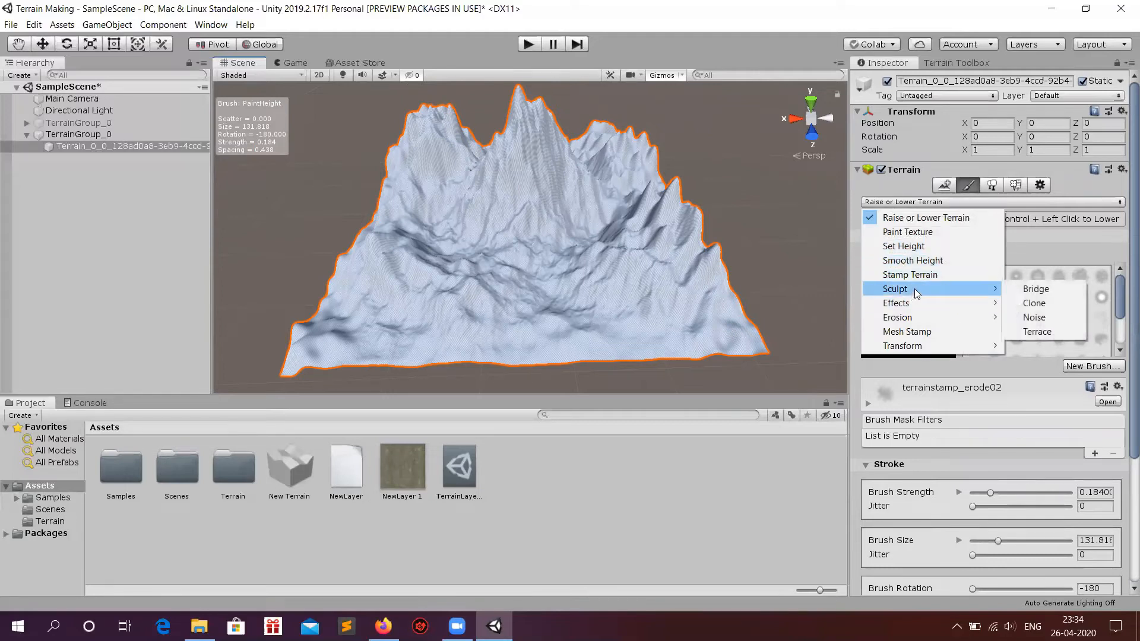
click(924, 233)
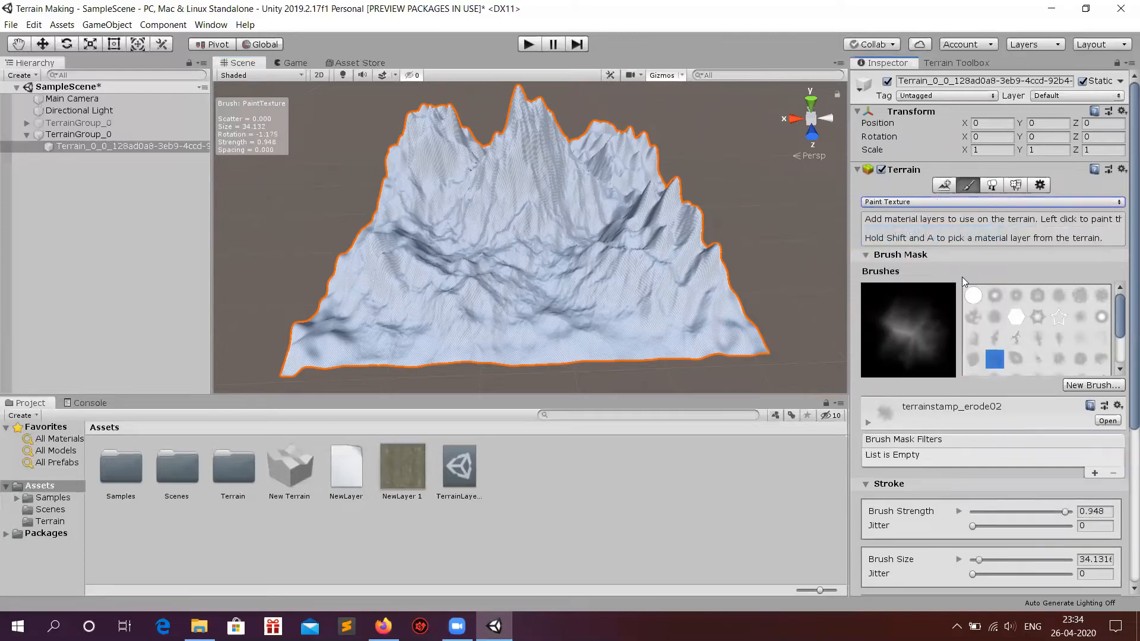
scroll(962, 277, down, 5)
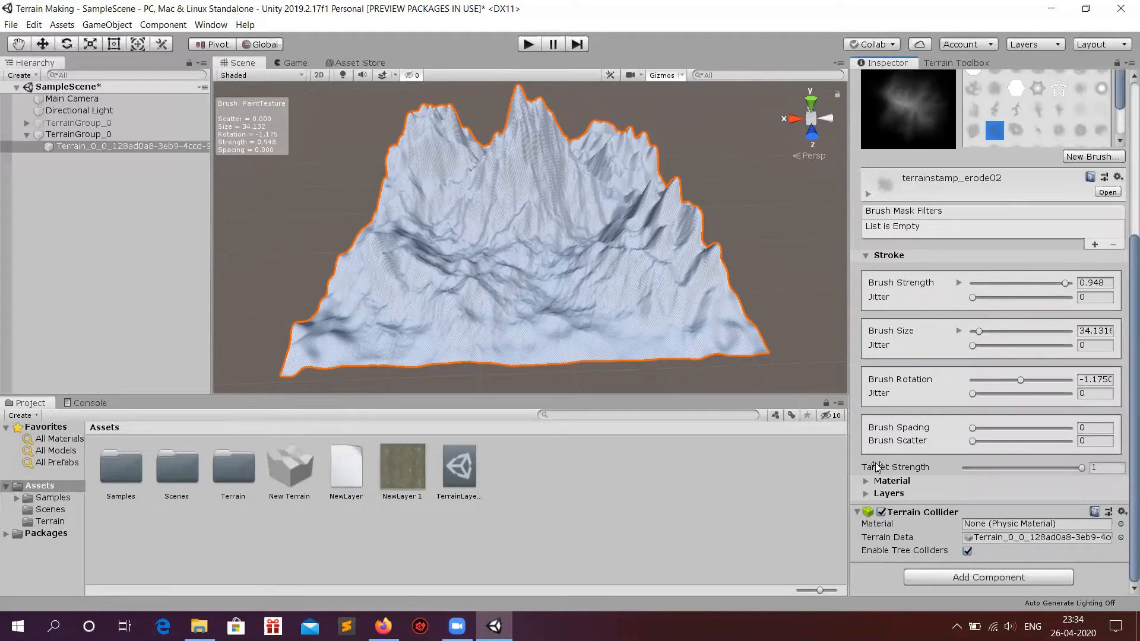
click(868, 495)
scroll(881, 416, down, 4)
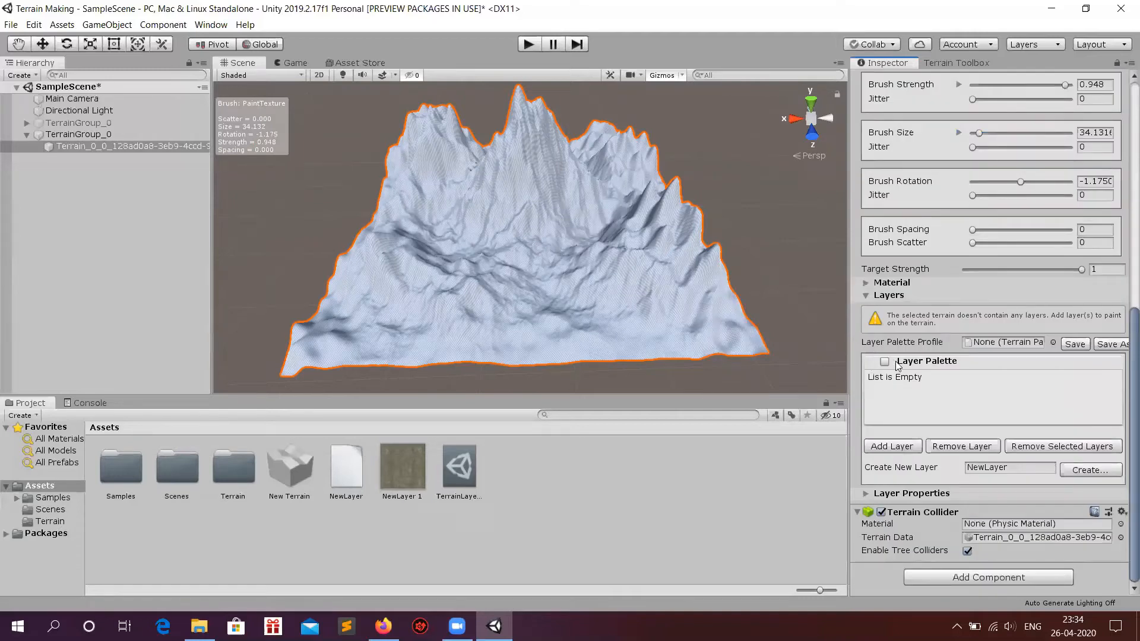
Create a new terrain layer from the dirt_albedo texture.
click(884, 361)
click(1066, 468)
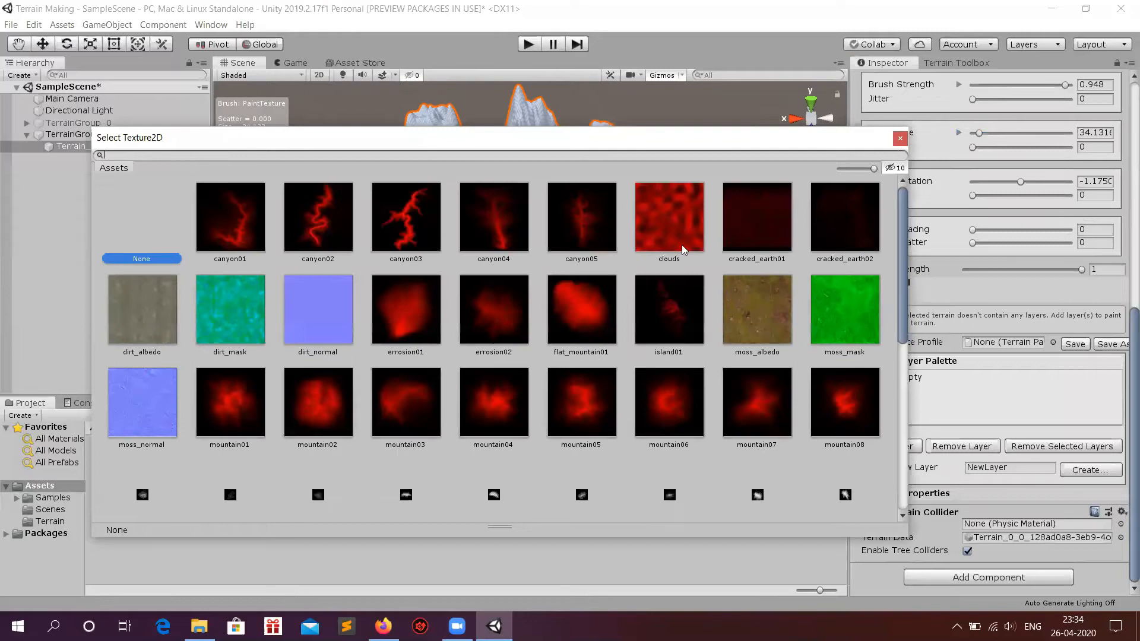
scroll(287, 304, down, 6)
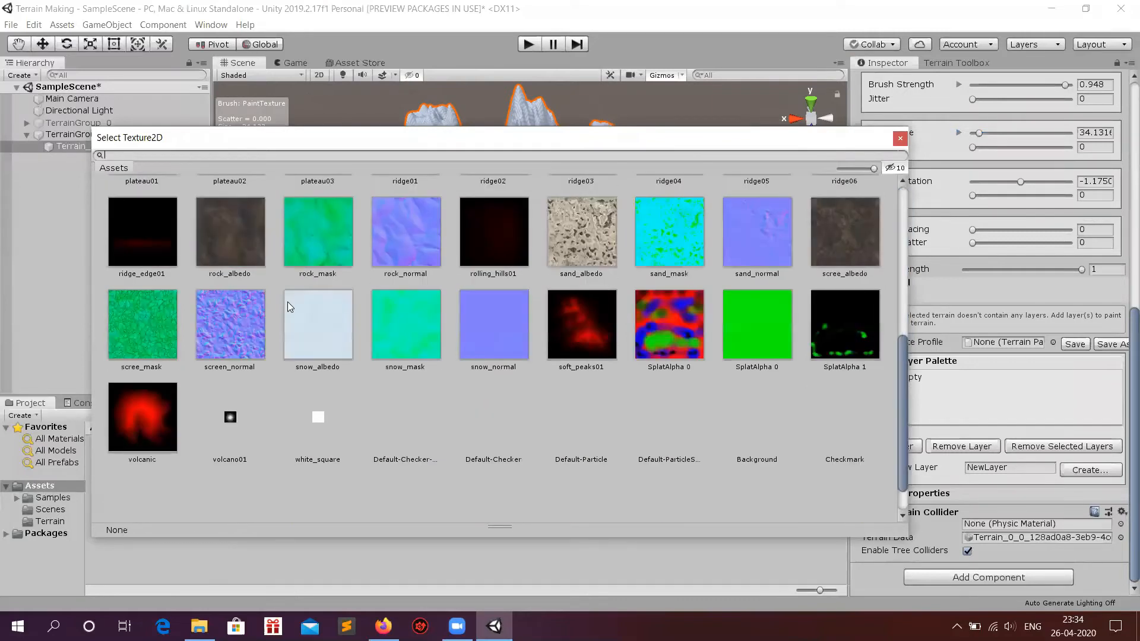
scroll(287, 301, up, 8)
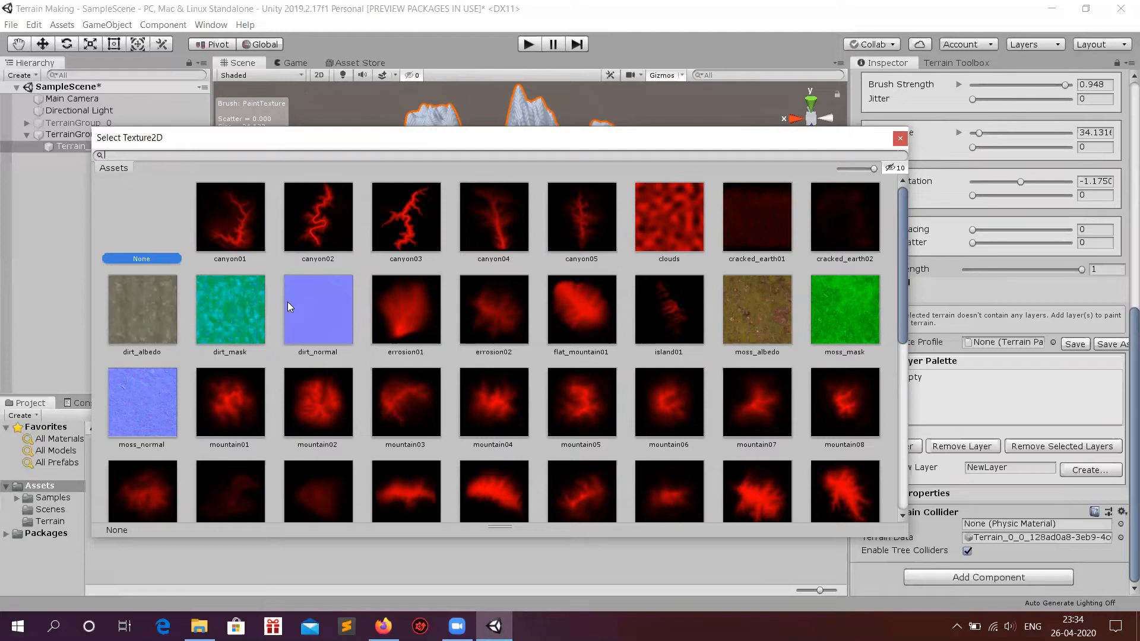
click(137, 322)
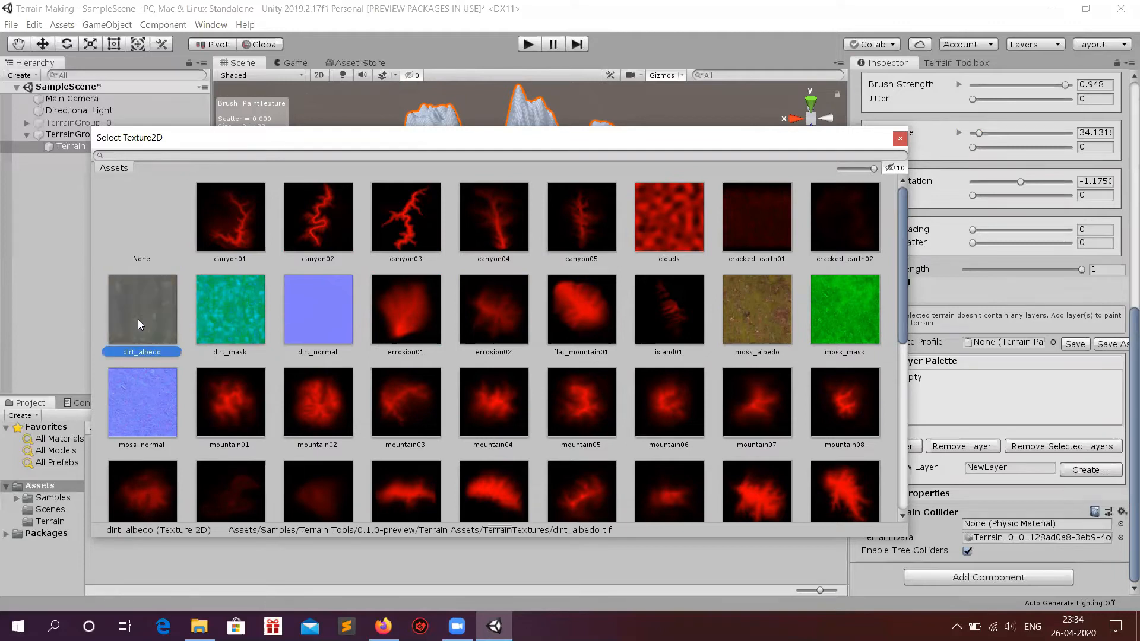
double_click(144, 313)
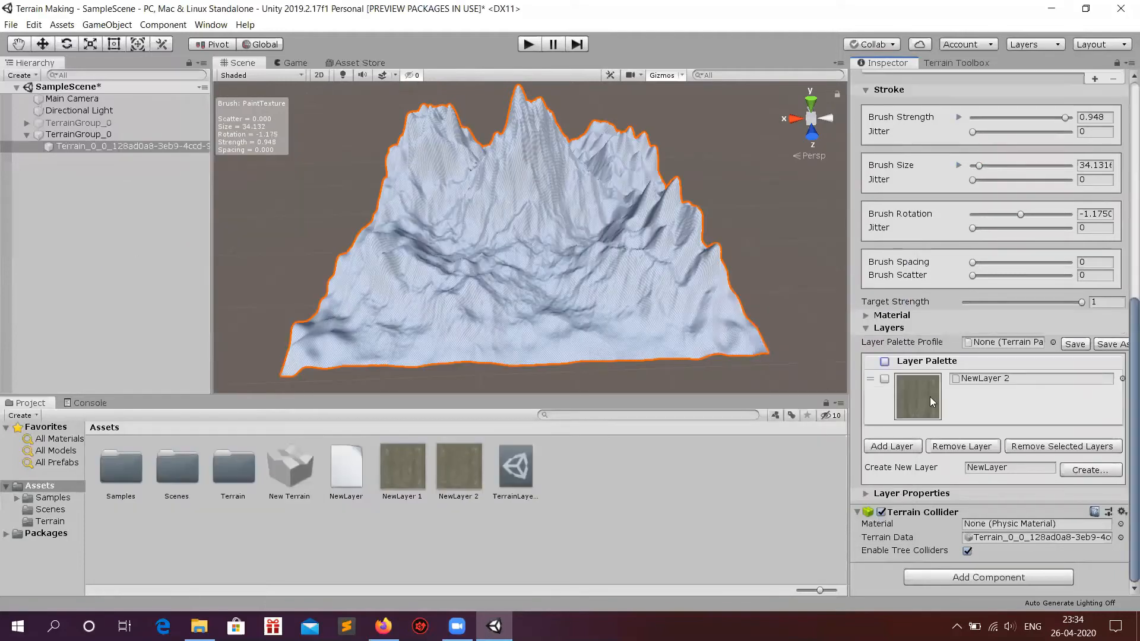
Tick NewLayer 2 in the layer palette and try to save the palette as a profile.
click(964, 379)
click(1076, 344)
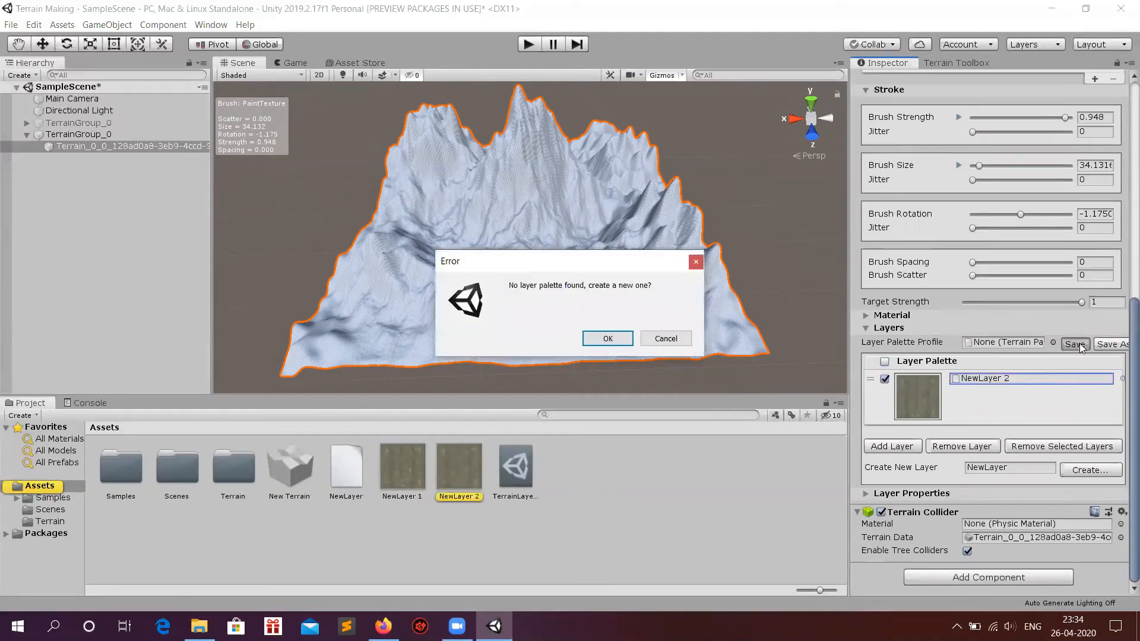
click(663, 338)
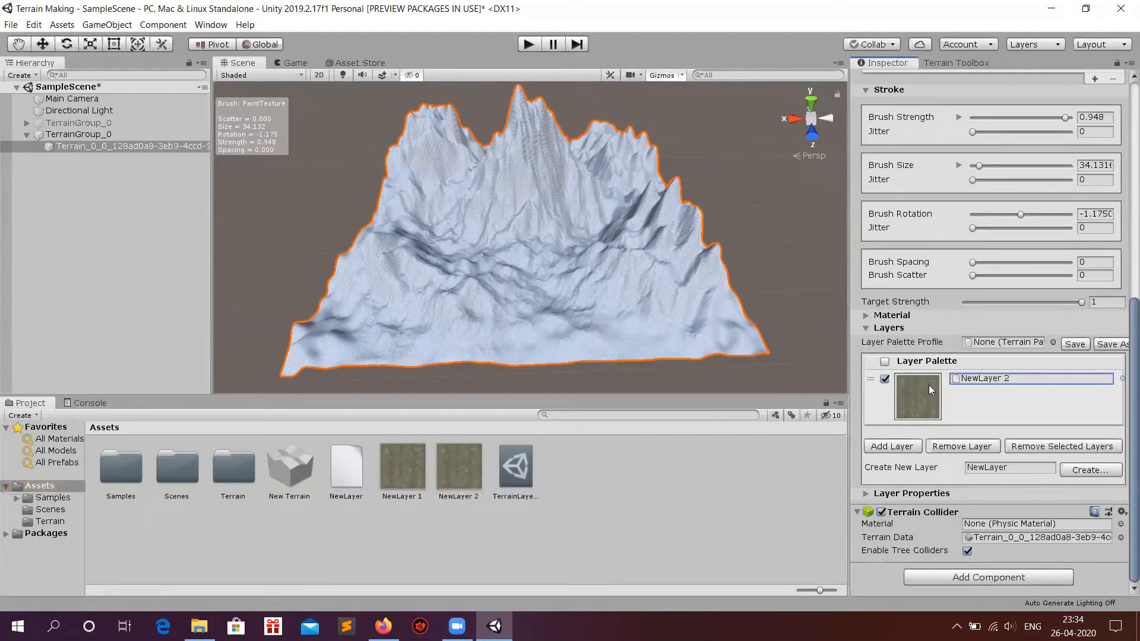
right_drag(553, 286, 536, 261)
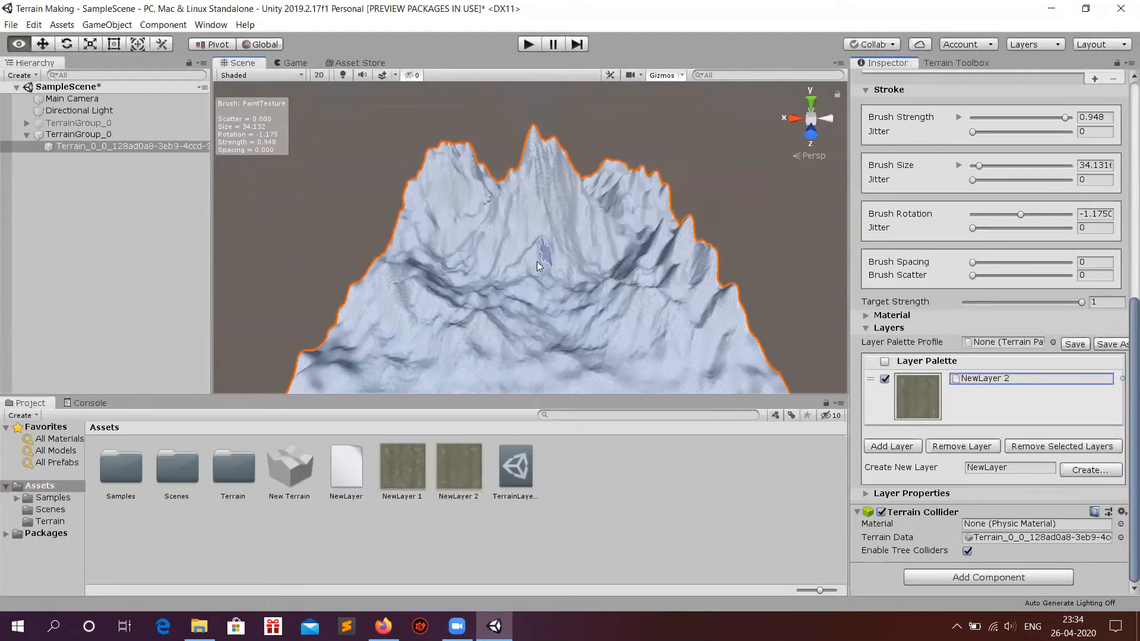
right_drag(611, 297, 614, 293)
key(w)
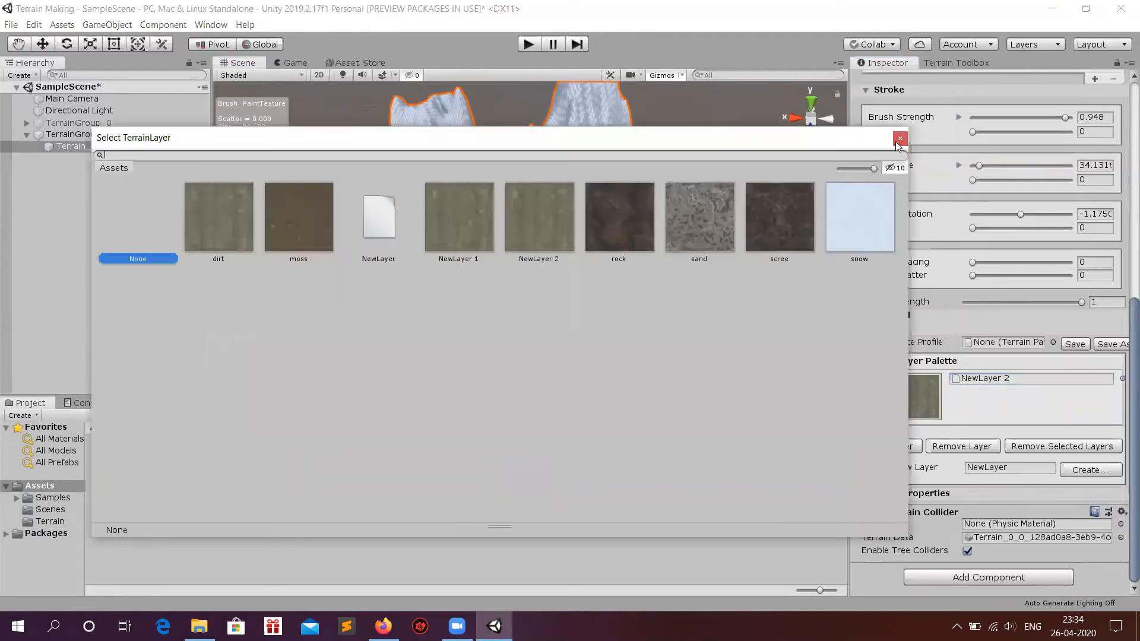
Clear NewLayer 2 from the layer palette and add the existing dirt terrain layer.
click(899, 140)
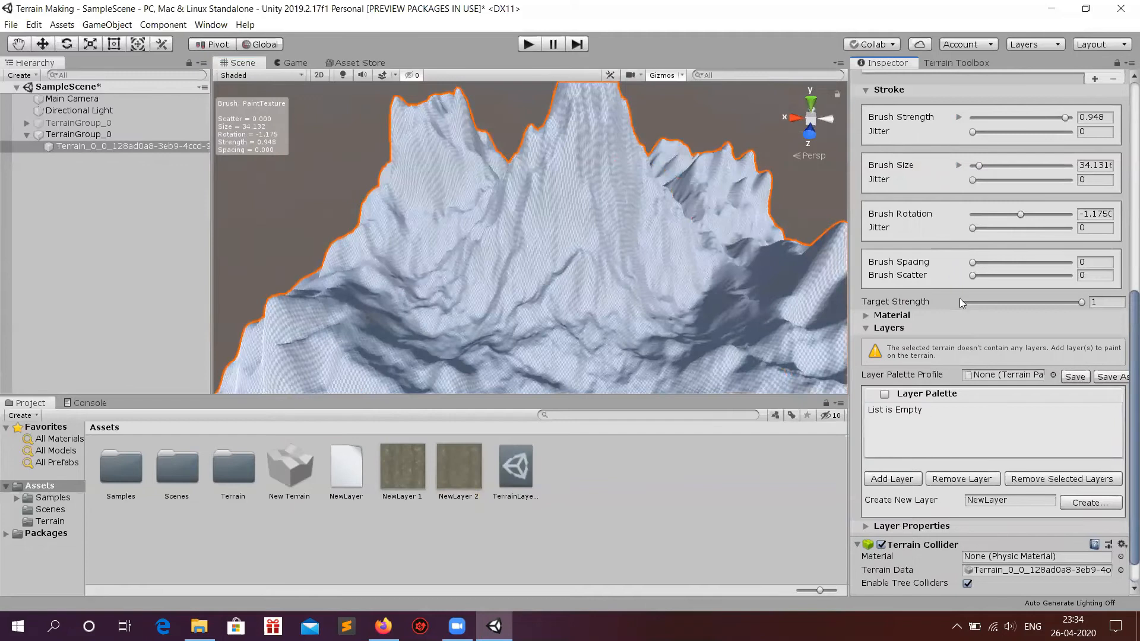
key(ctrl+z)
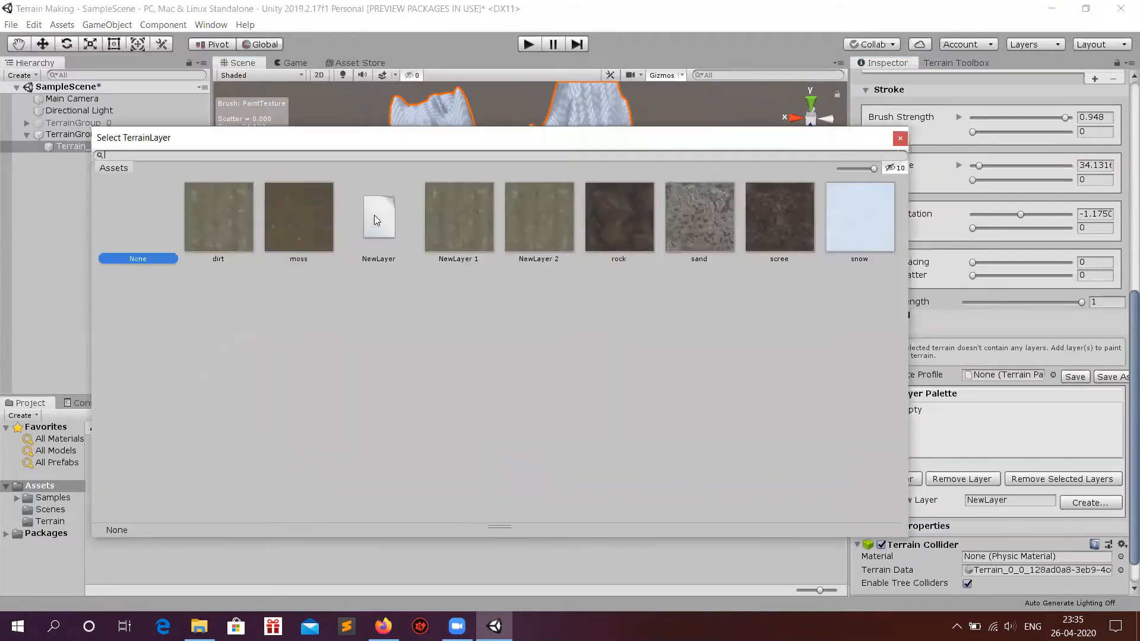
click(215, 232)
double_click(237, 227)
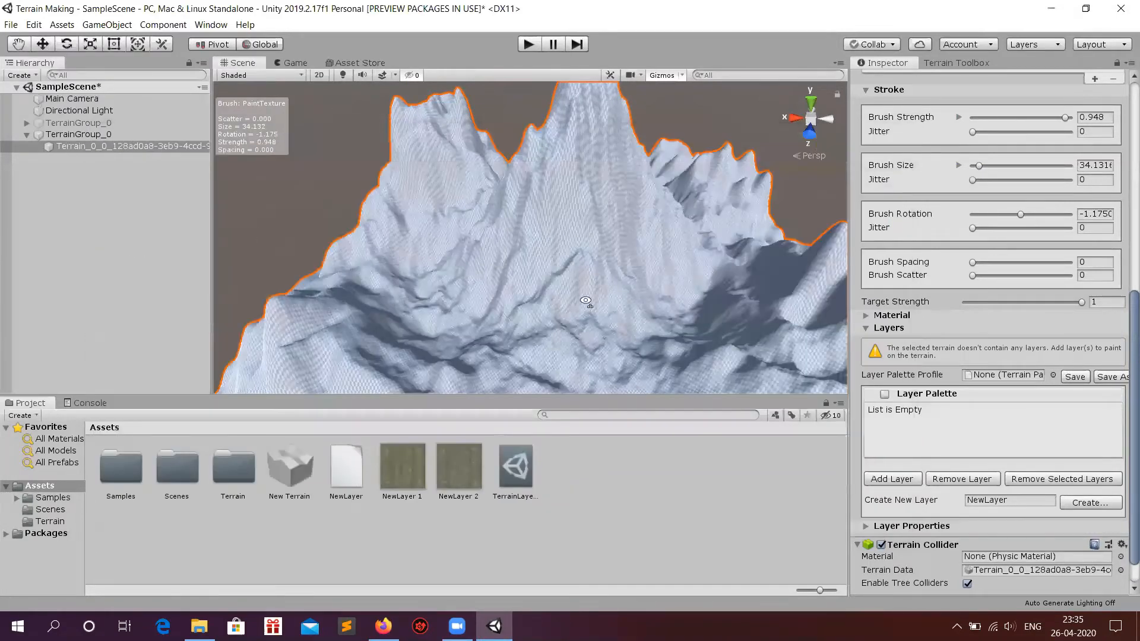
Locate the dirt layer's asset in the TerrainLayers folder and tick the layer in the palette.
scroll(559, 262, up, 5)
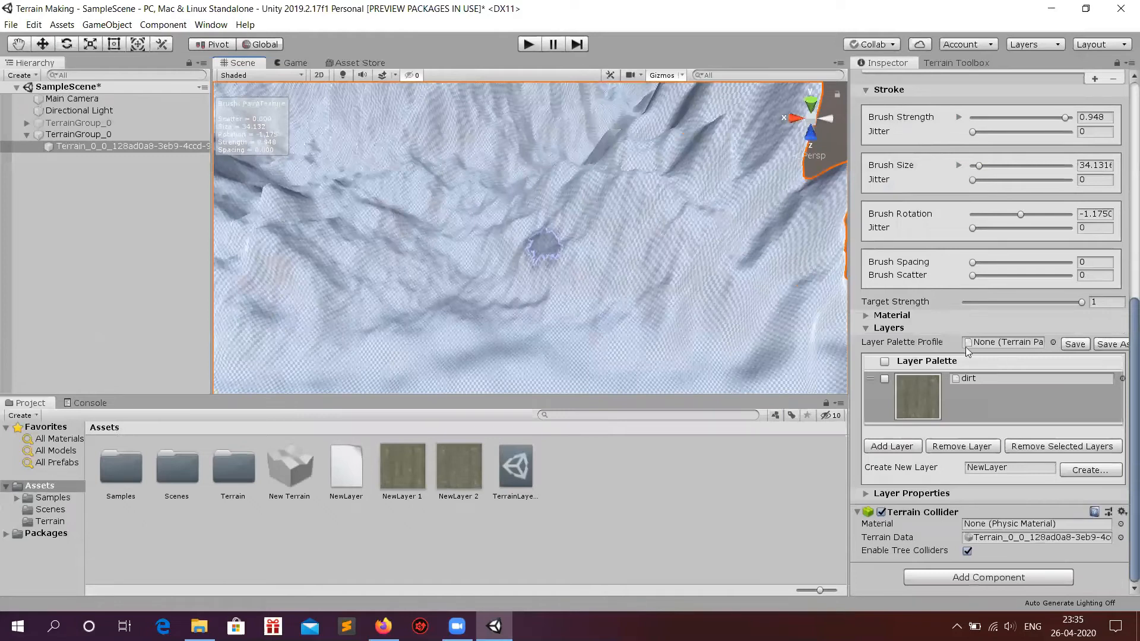
key(f)
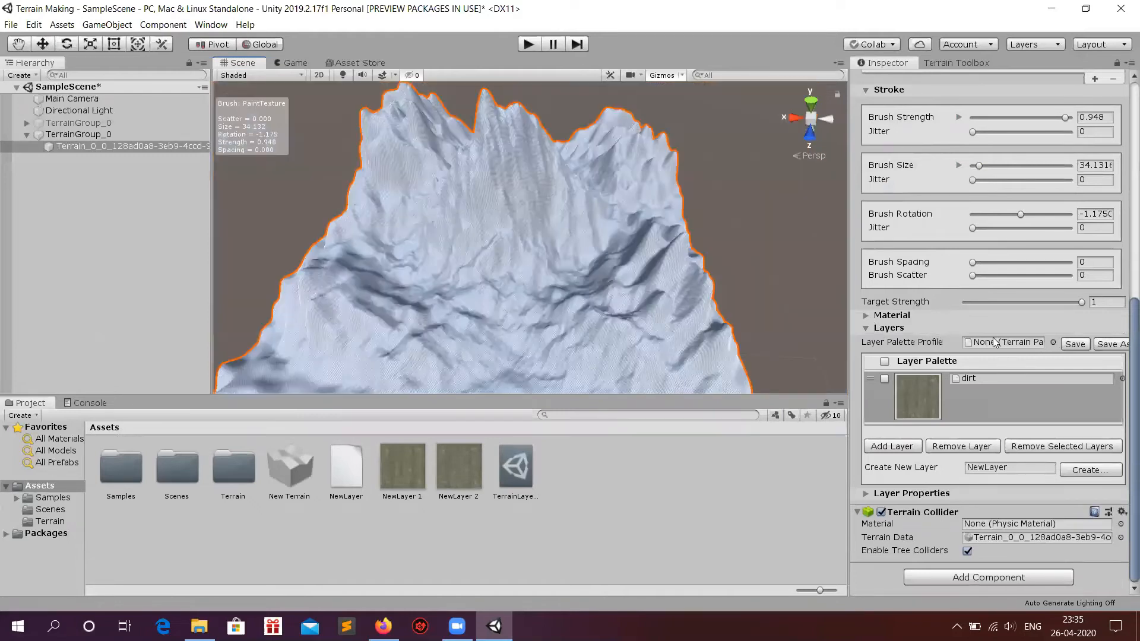
click(952, 385)
click(956, 377)
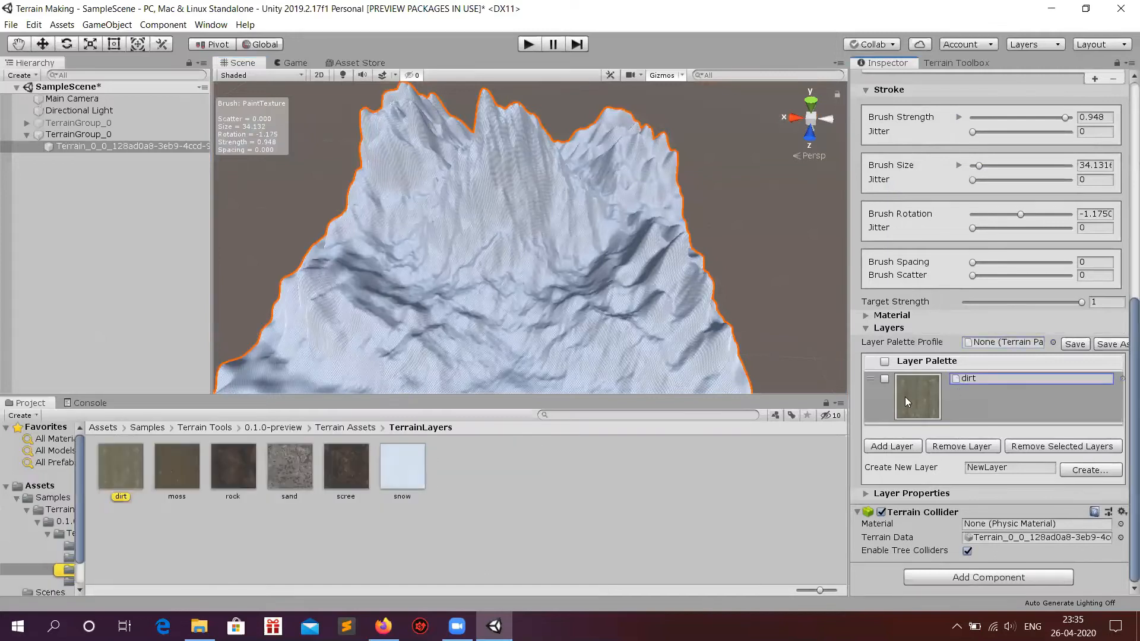
click(884, 380)
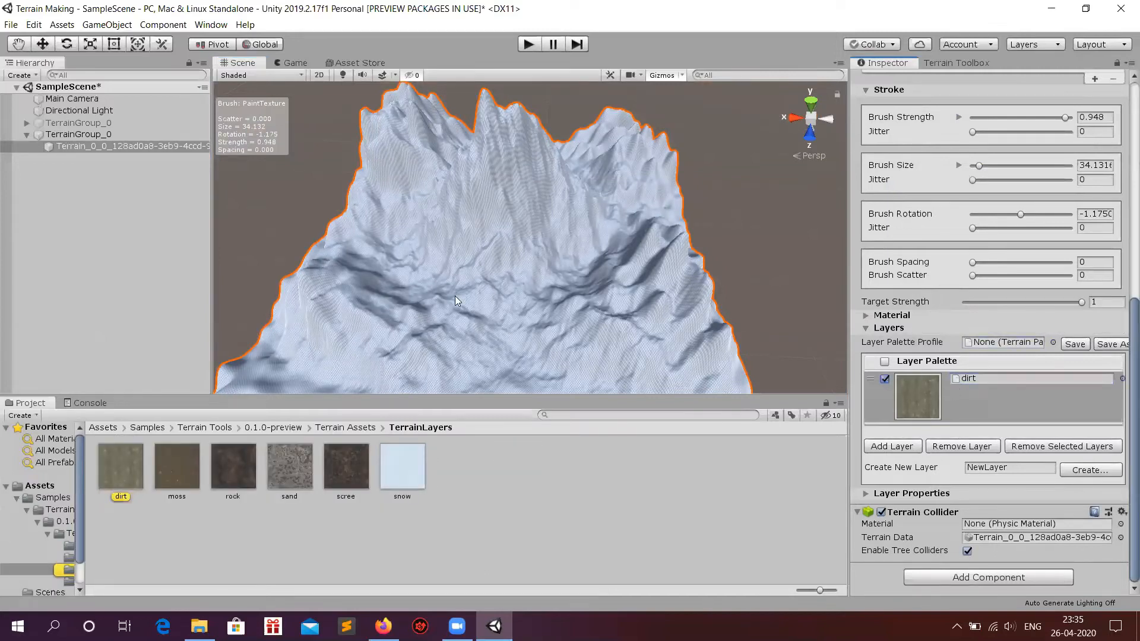
Enlarge the Paint Texture brush to a size of about 211.3.
scroll(466, 295, down, 5)
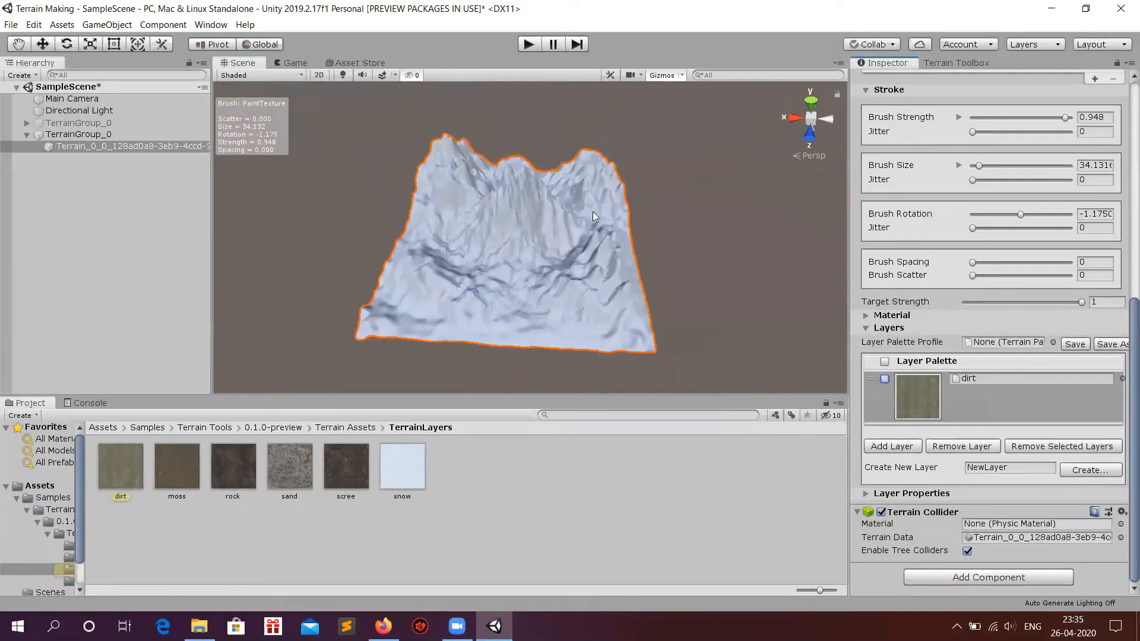
scroll(595, 215, up, 3)
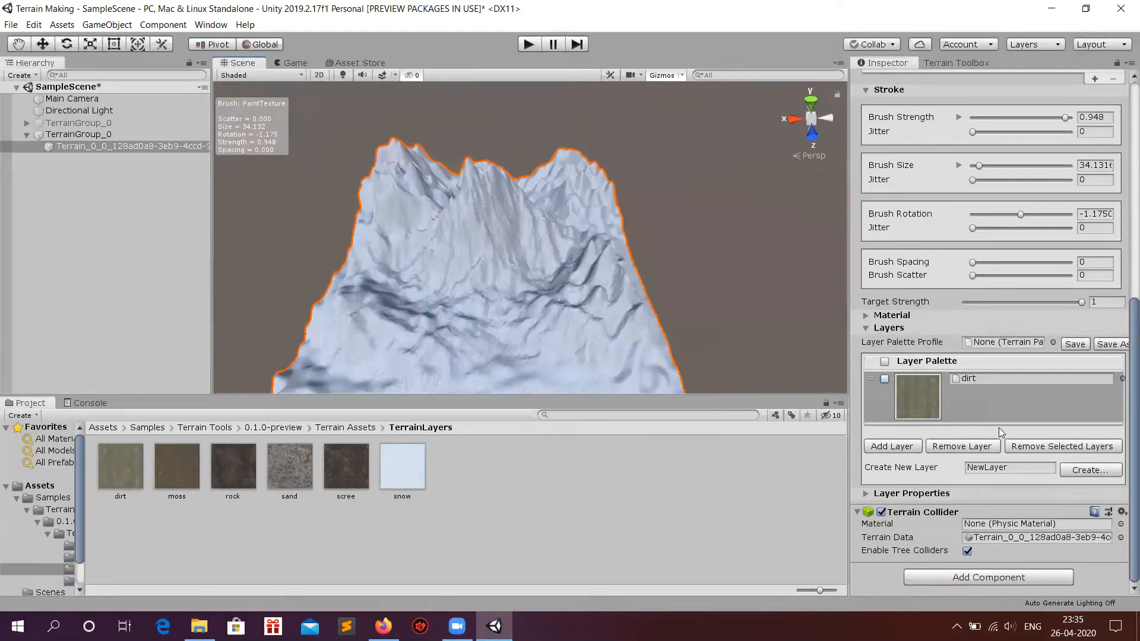
key(s)
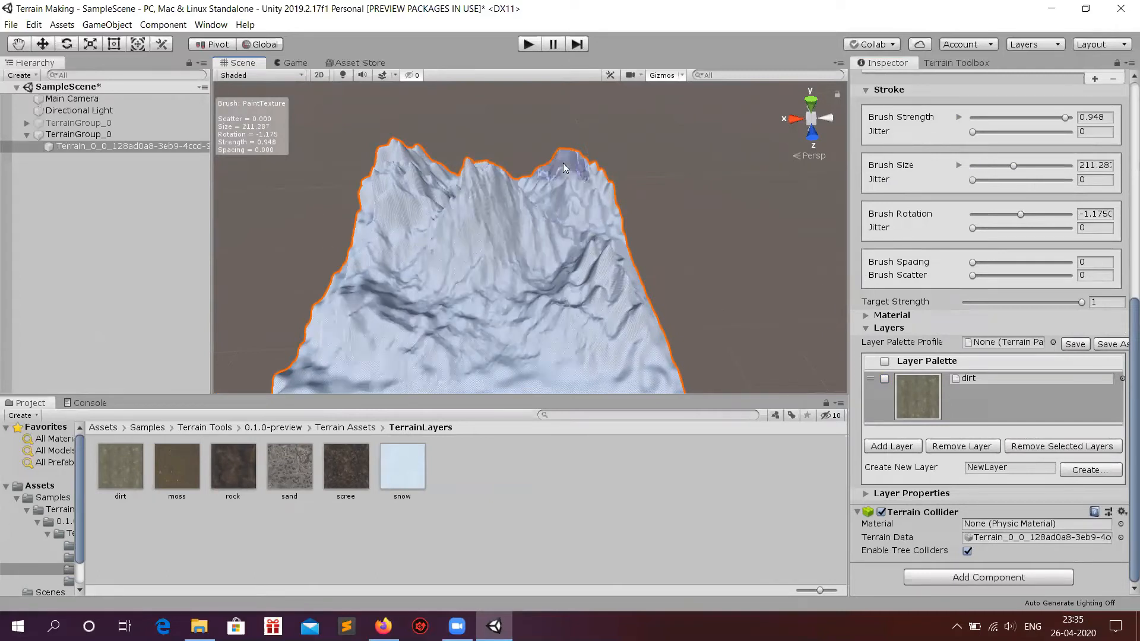
scroll(951, 314, up, 10)
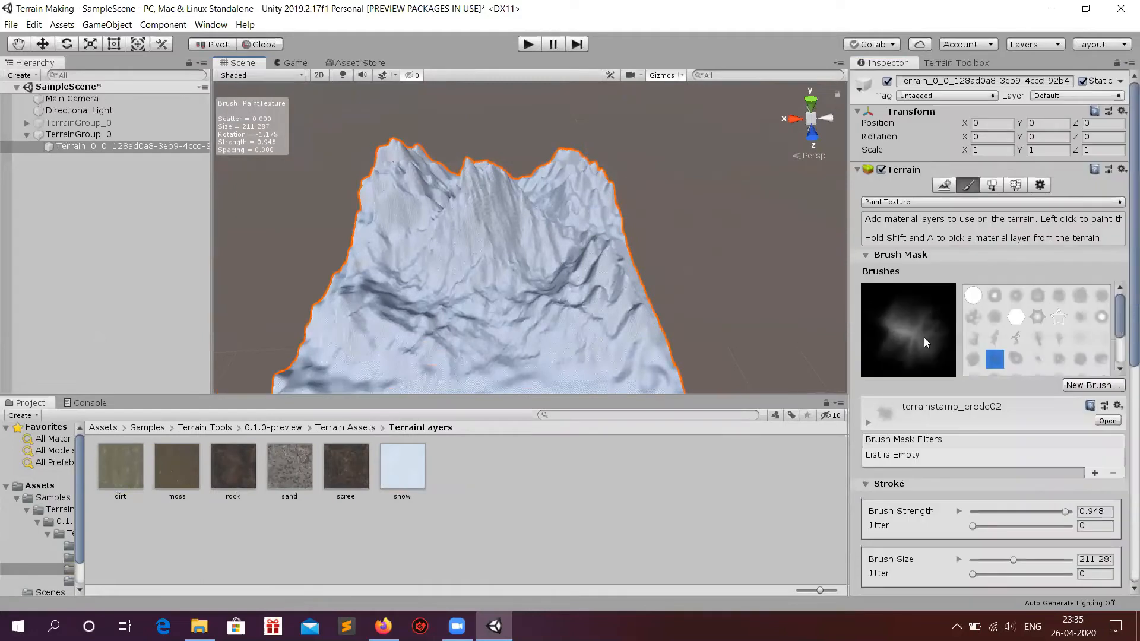
Paint the dirt layer over the whole terrain with the solid round brush builtin_brush_1.
click(452, 315)
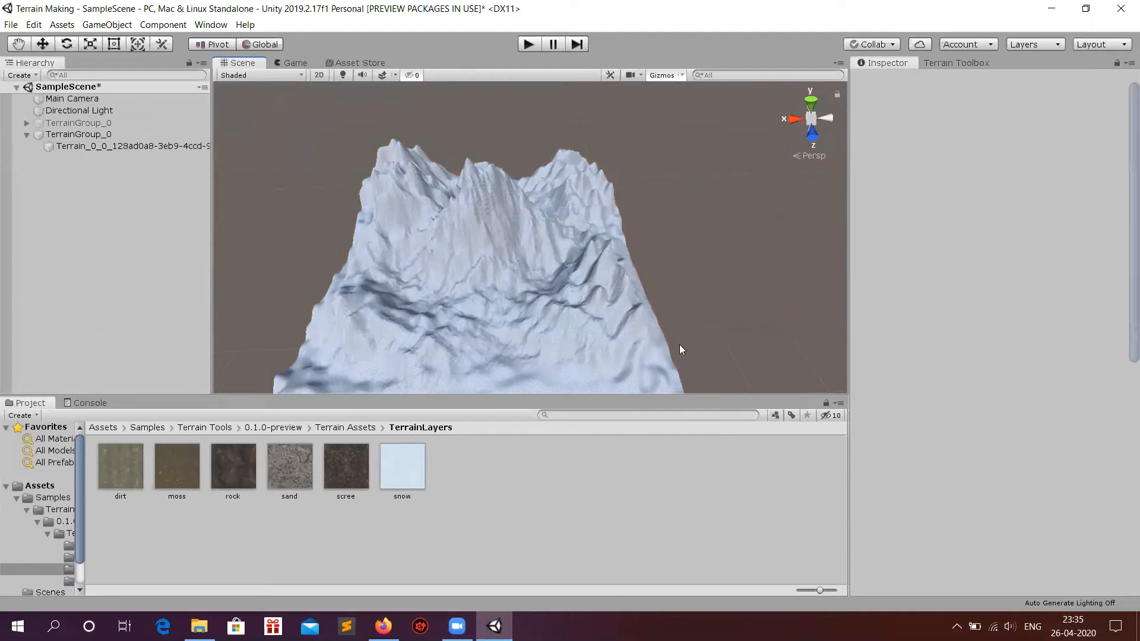
click(556, 233)
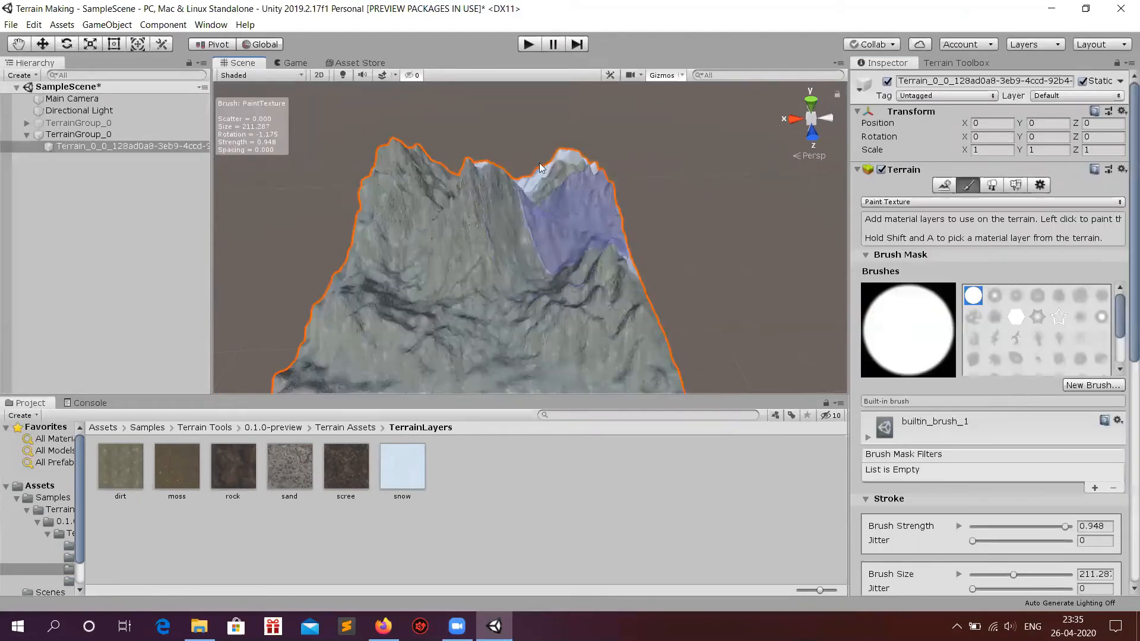
key(ctrl+z)
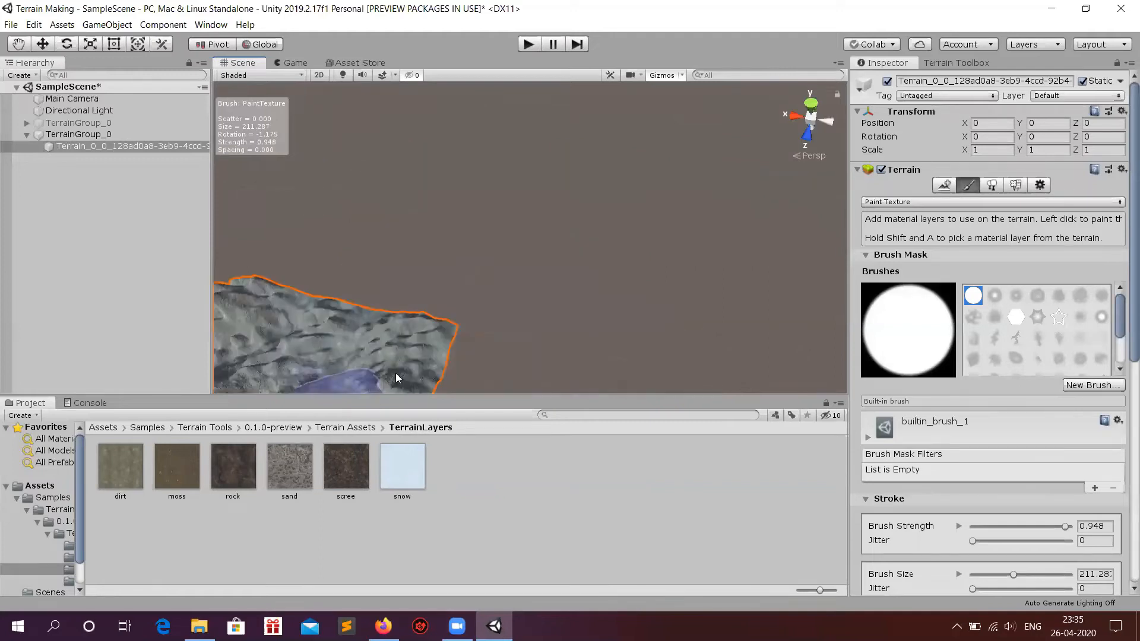
middle_drag(428, 333, 433, 328)
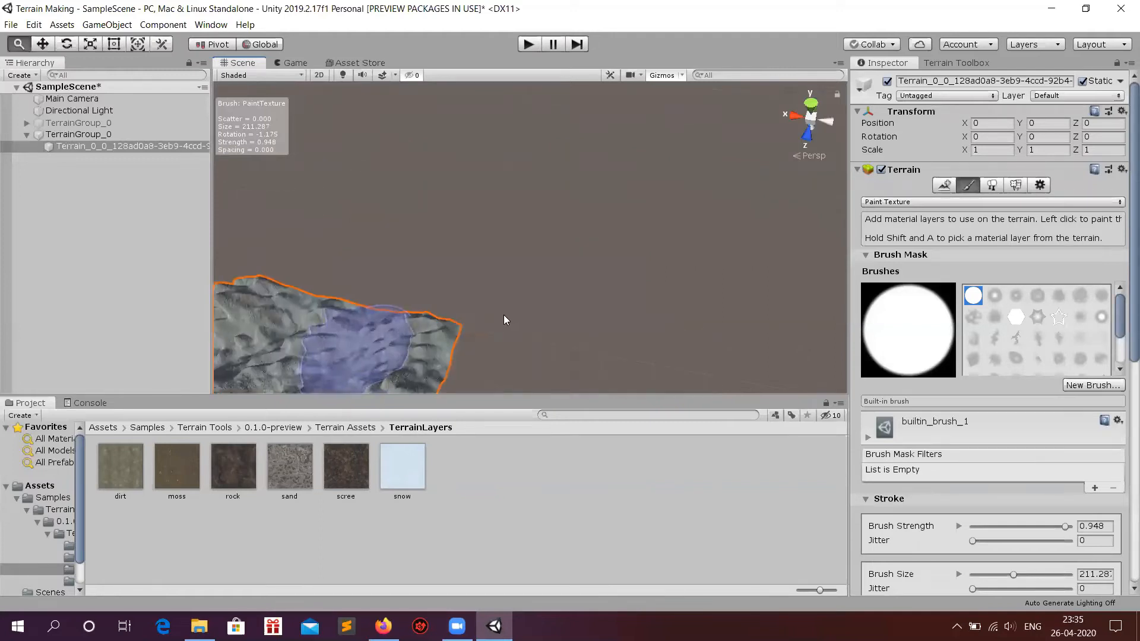
alt+right_drag(503, 283, 520, 207)
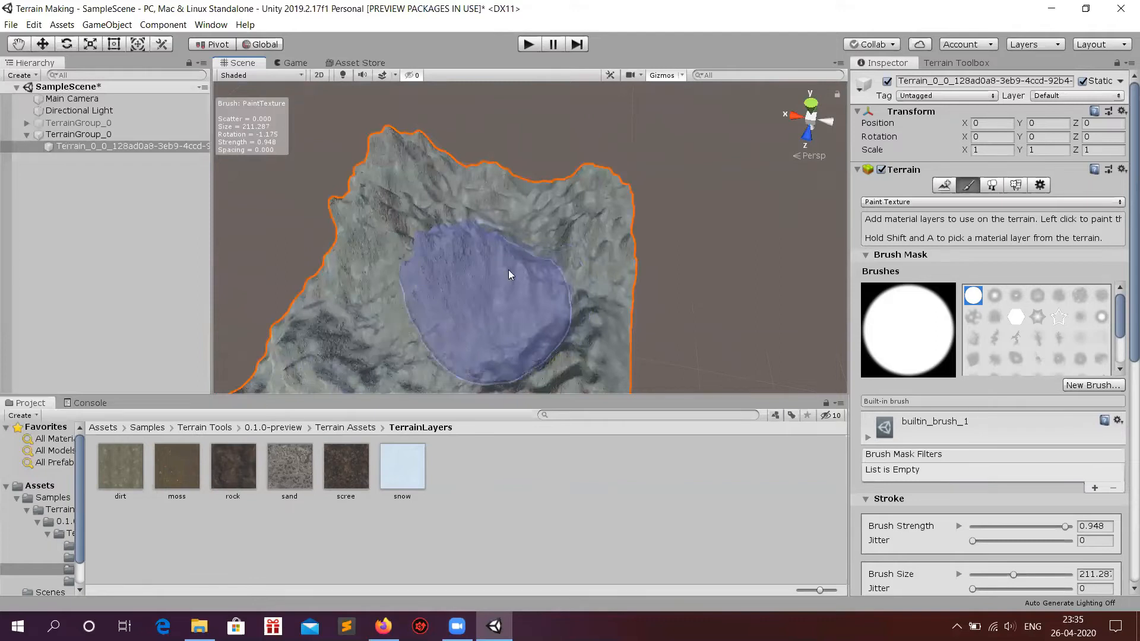
middle_drag(454, 263, 529, 235)
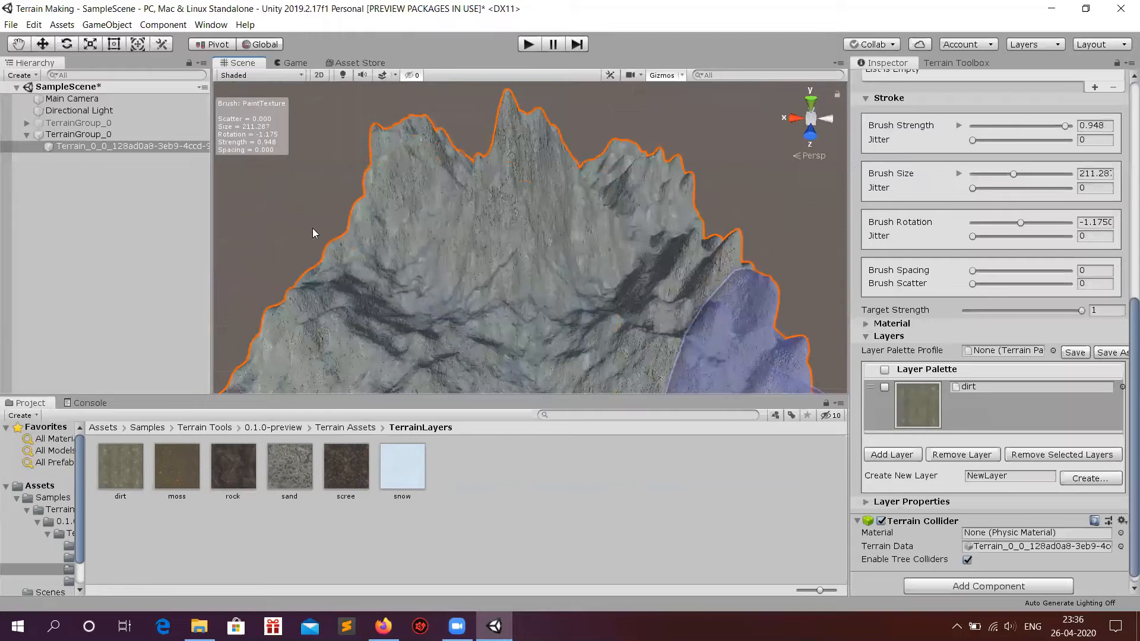
Add the existing moss, snow, rock, sand and scree terrain layers to the layer palette.
click(892, 507)
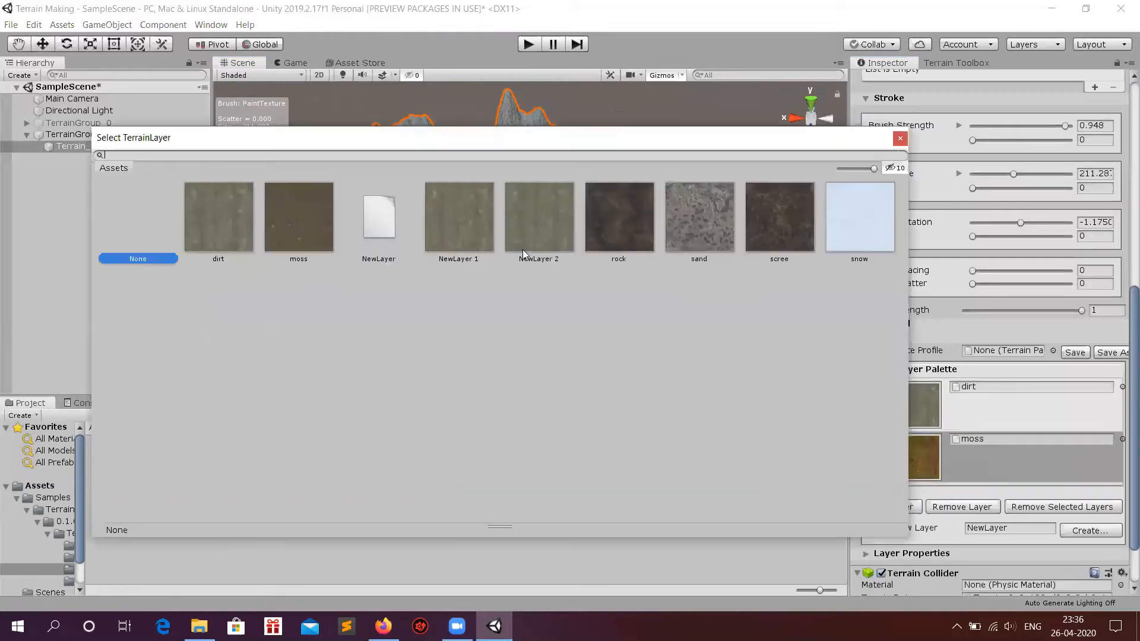
double_click(853, 226)
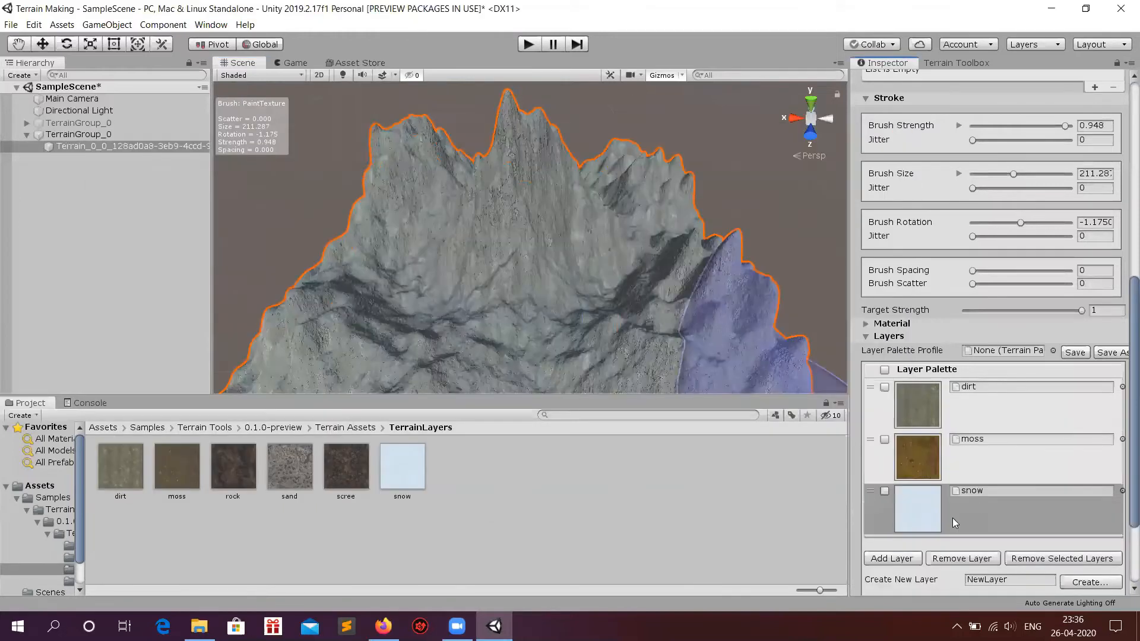
scroll(893, 447, down, 3)
click(893, 447)
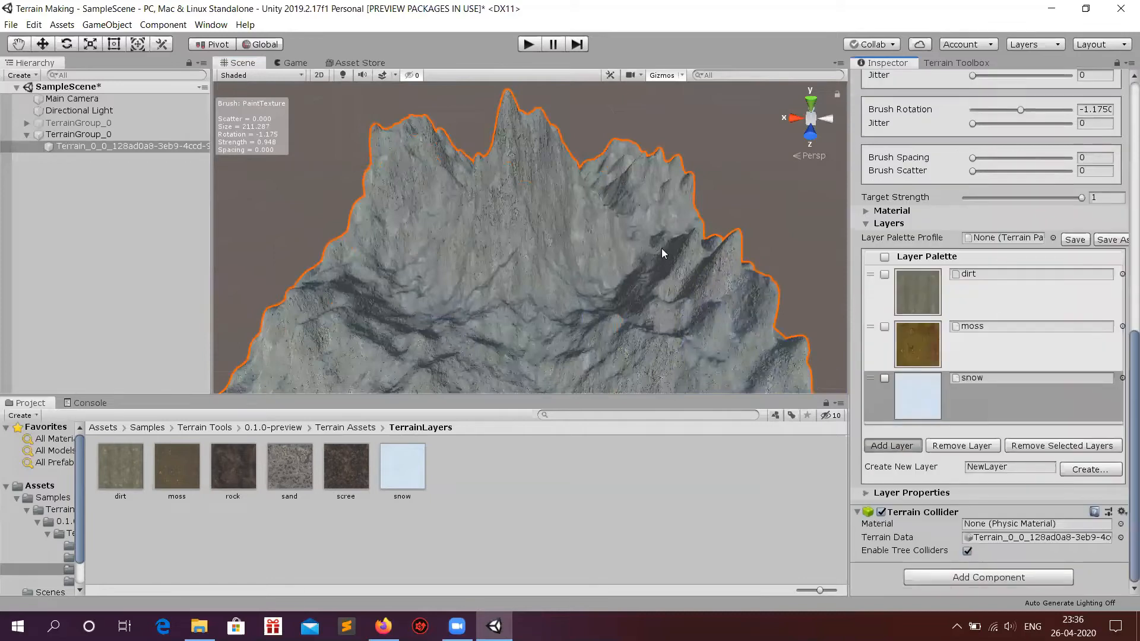
double_click(637, 226)
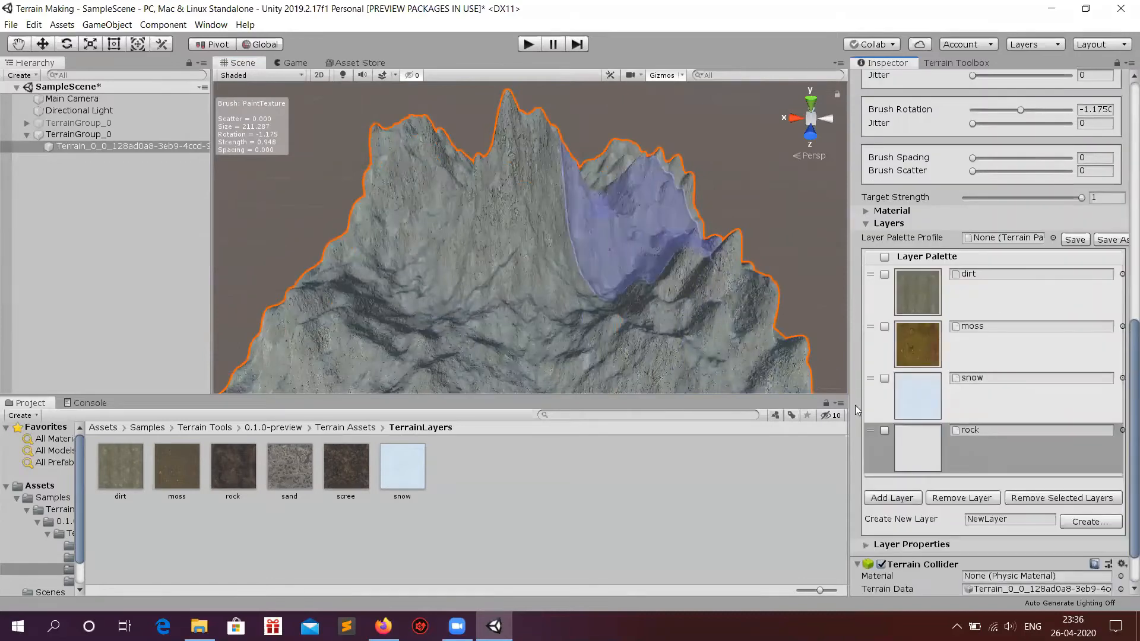
click(875, 498)
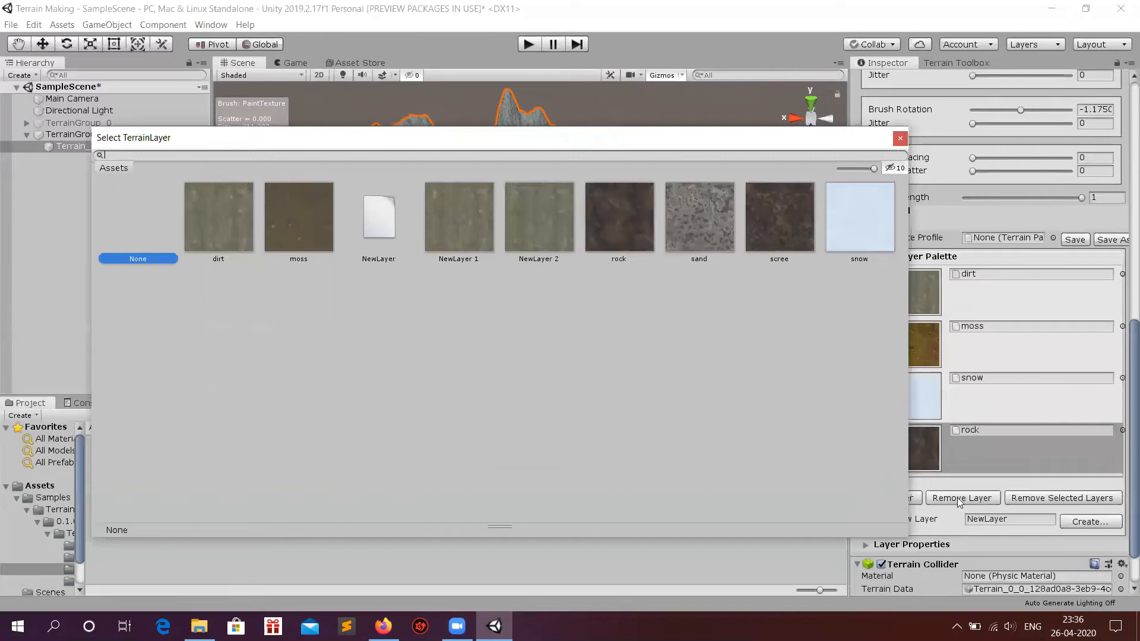
double_click(684, 238)
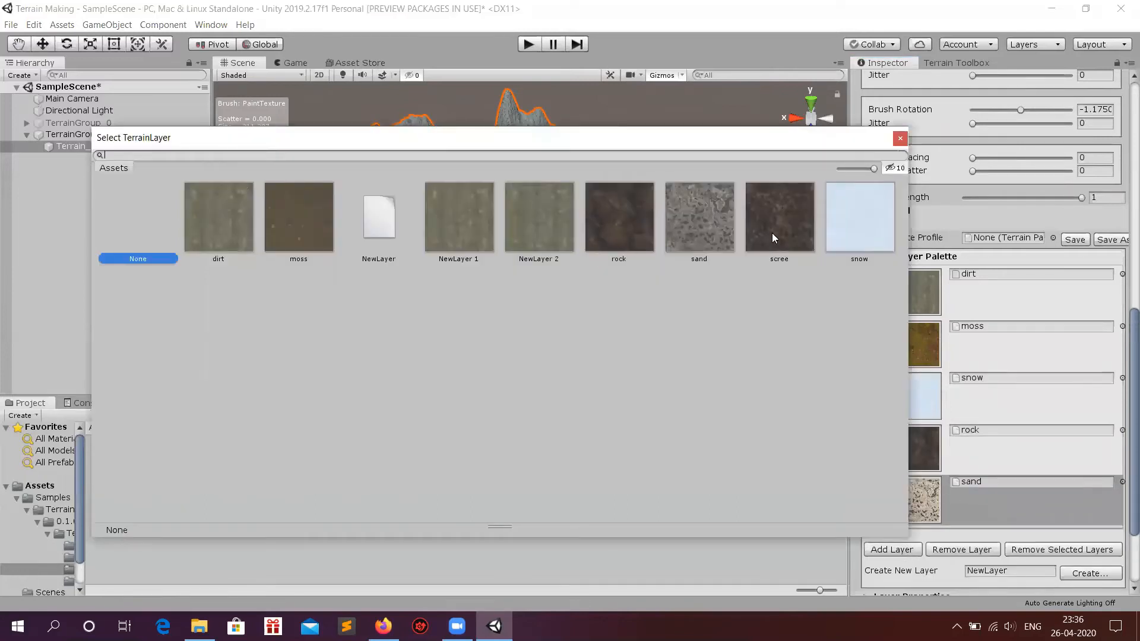
double_click(772, 233)
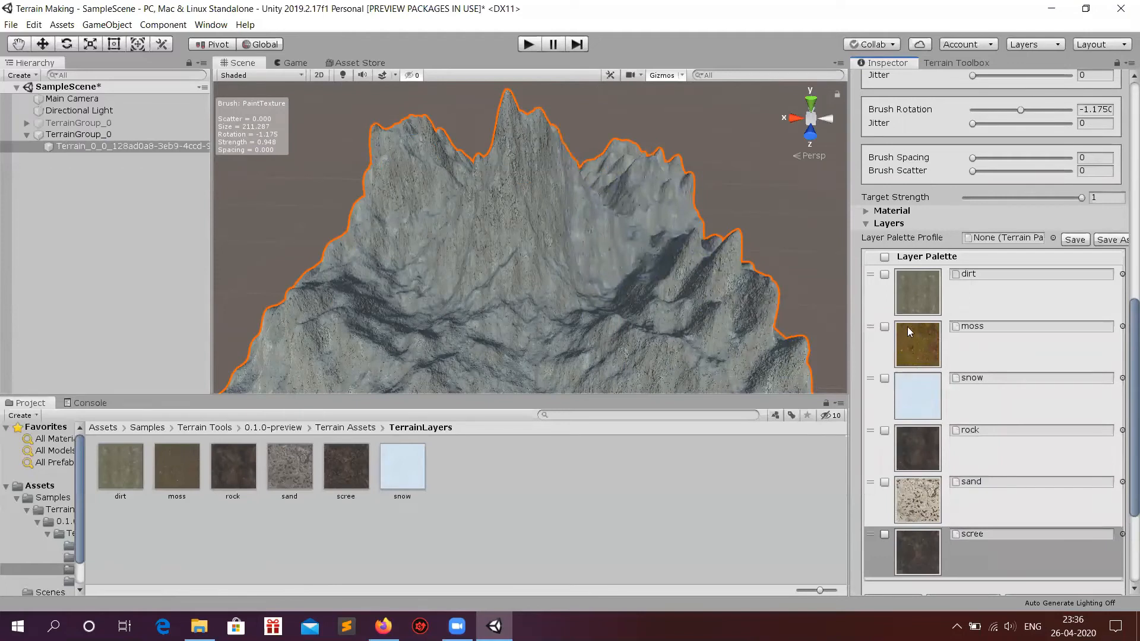
scroll(943, 309, down, 1)
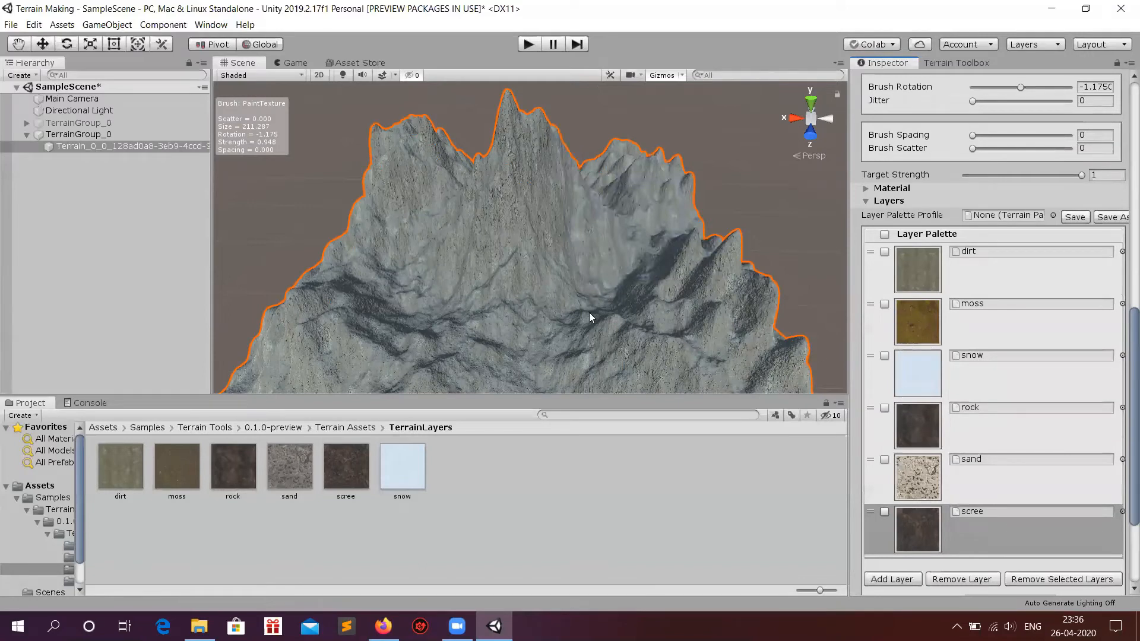
Reduce the brush size to about 61.6, try painting moss across the lower slope, and undo the strokes.
key(s)
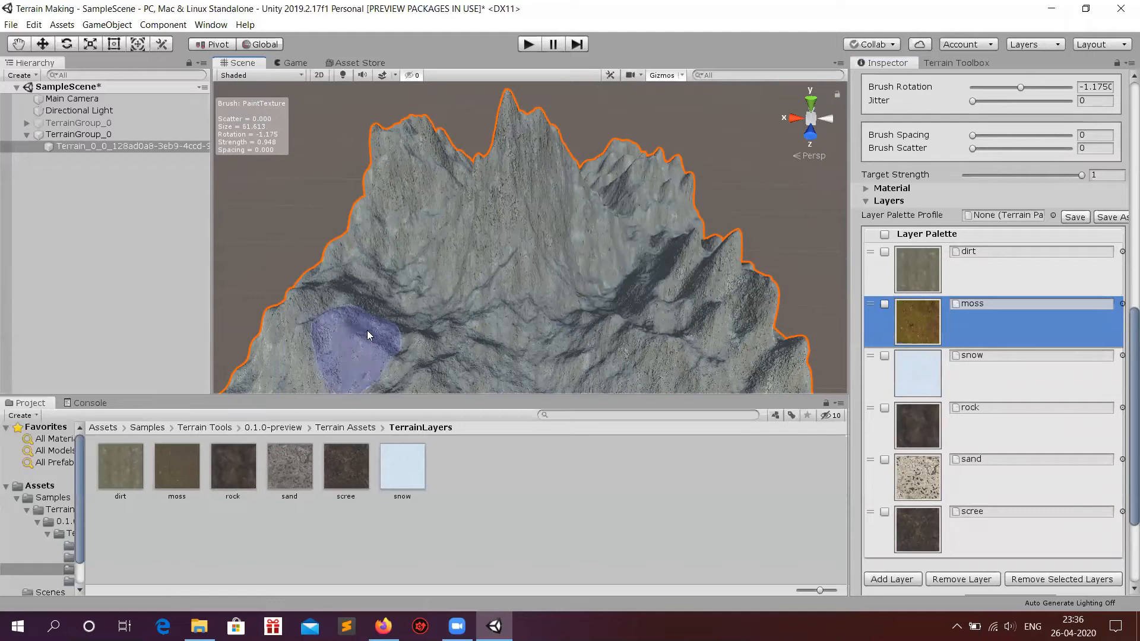
drag(366, 330, 555, 333)
mouse_move(475, 255)
mouse_down()
mouse_move(532, 200)
mouse_move(584, 226)
mouse_move(537, 296)
mouse_up()
key(ctrl+z)
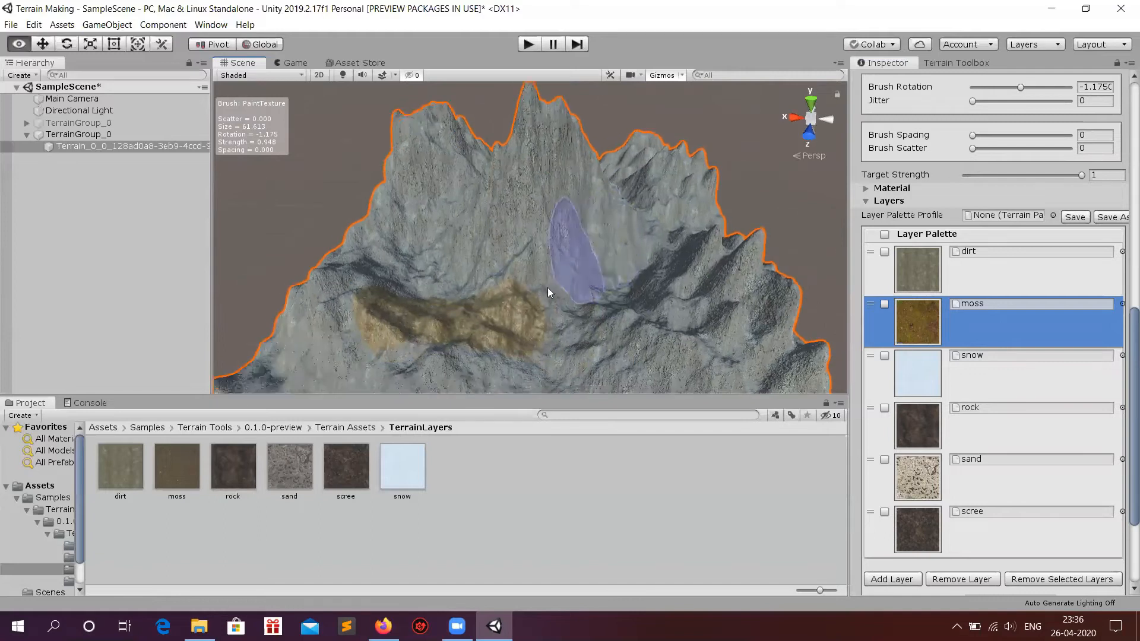
Undo the trial snow strokes on the central peak and paint snow on the high peaks with the softer builtin_brush_3.
click(930, 374)
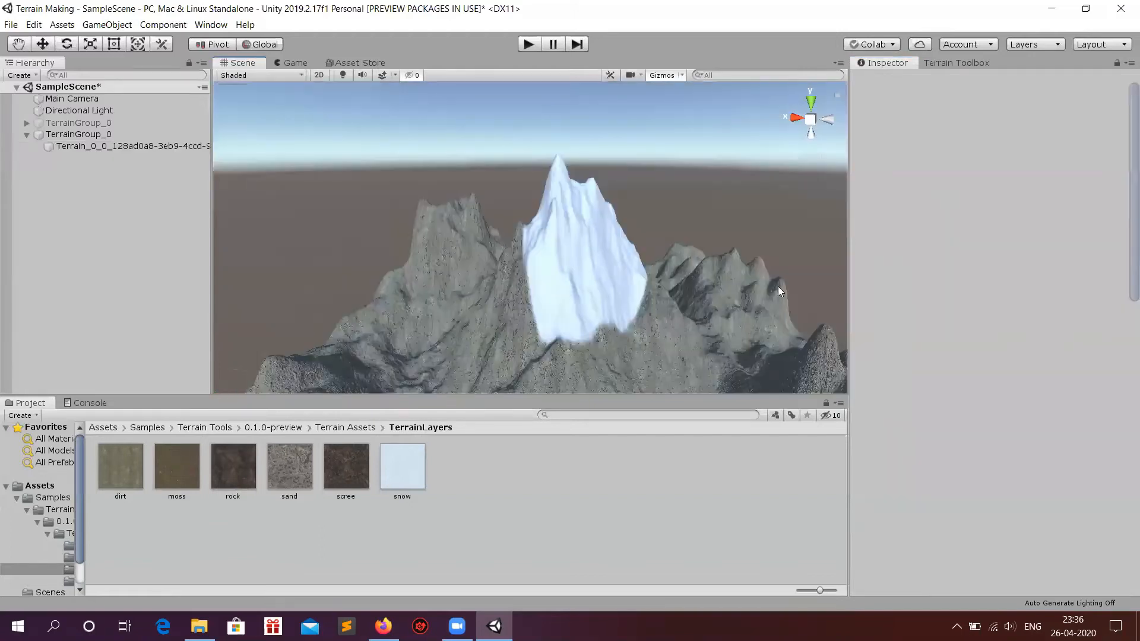
key(ctrl+z)
key(ctrl+z)
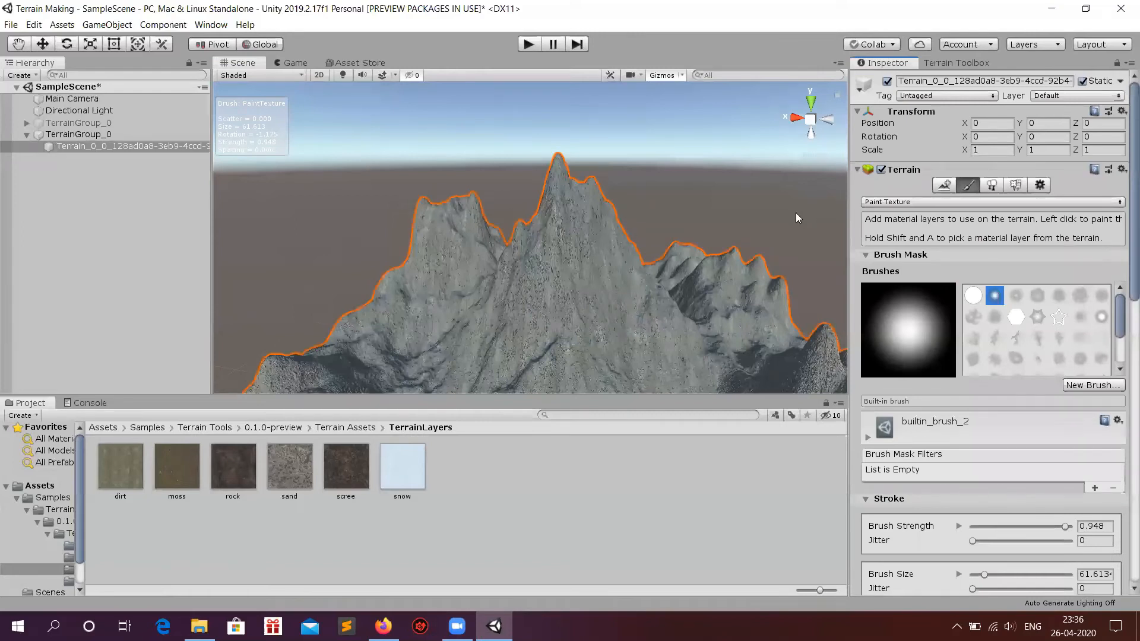
key(ctrl+y)
key(ctrl+y)
key(ctrl+y)
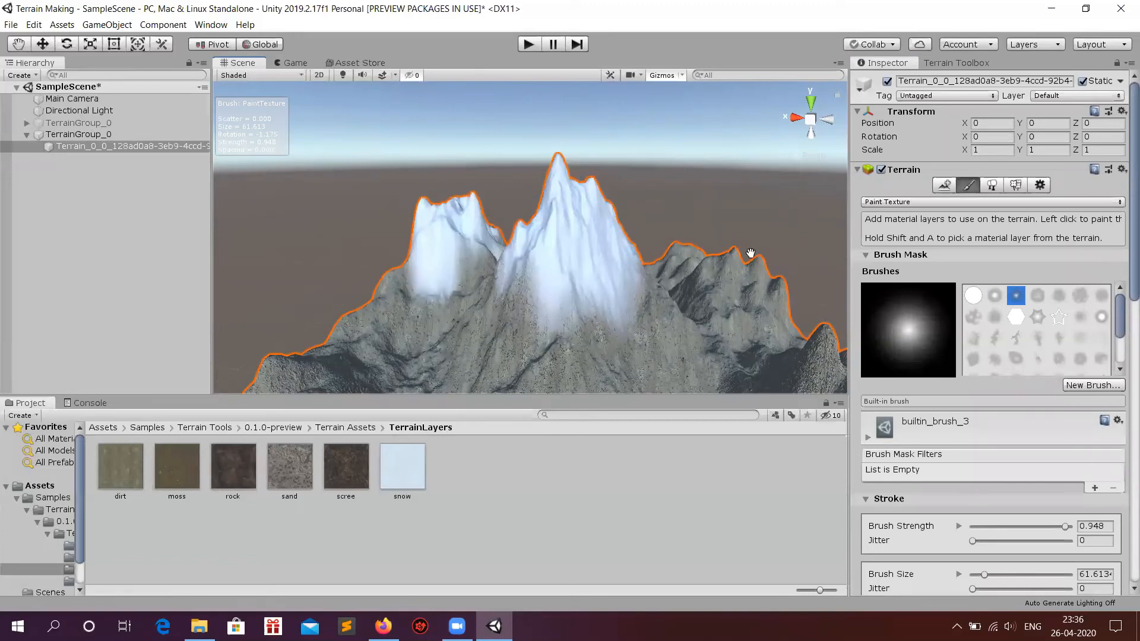
Extend the snow around the other faces of the high peaks and ridges with the same soft brush.
alt+drag(750, 220, 634, 269)
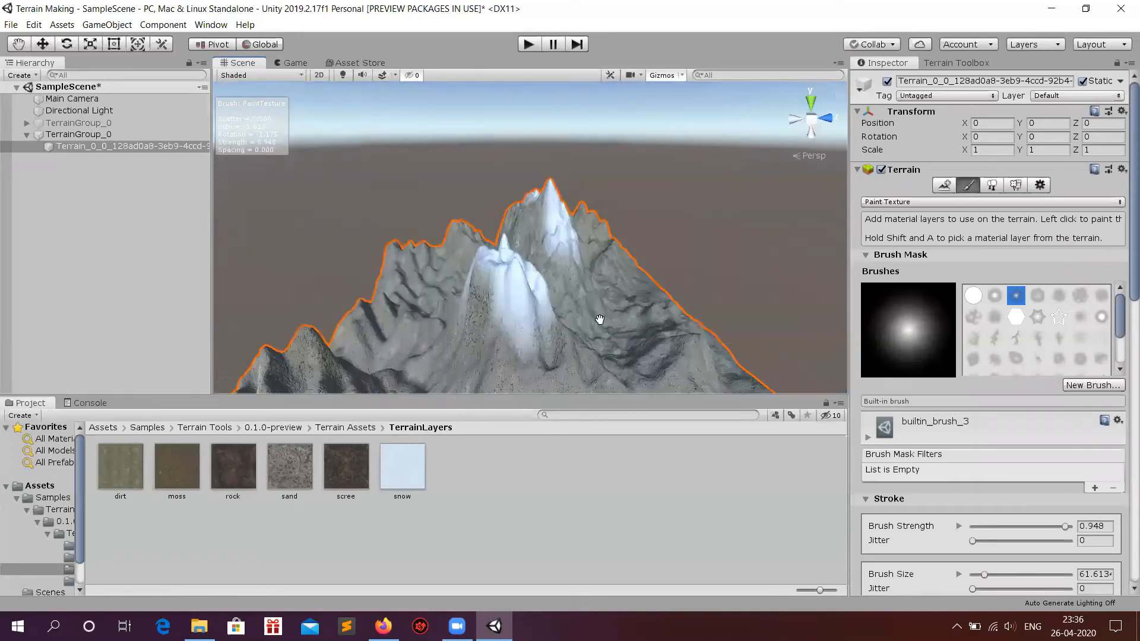
alt+drag(605, 269, 530, 285)
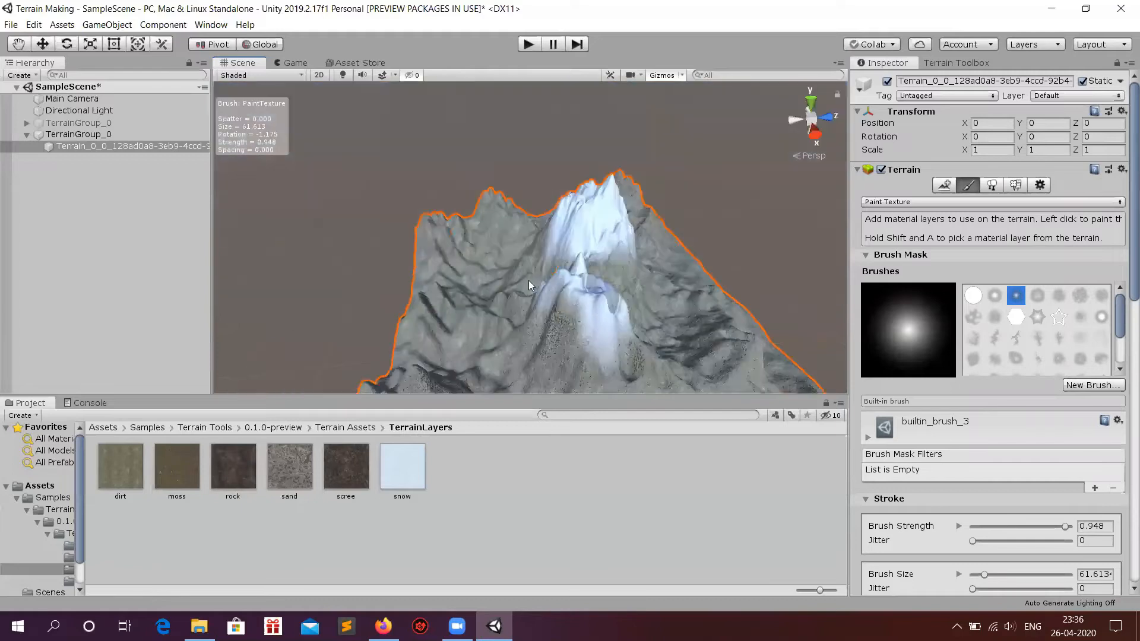
mouse_move(568, 332)
mouse_down()
mouse_move(552, 289)
mouse_move(554, 239)
mouse_move(484, 208)
mouse_up()
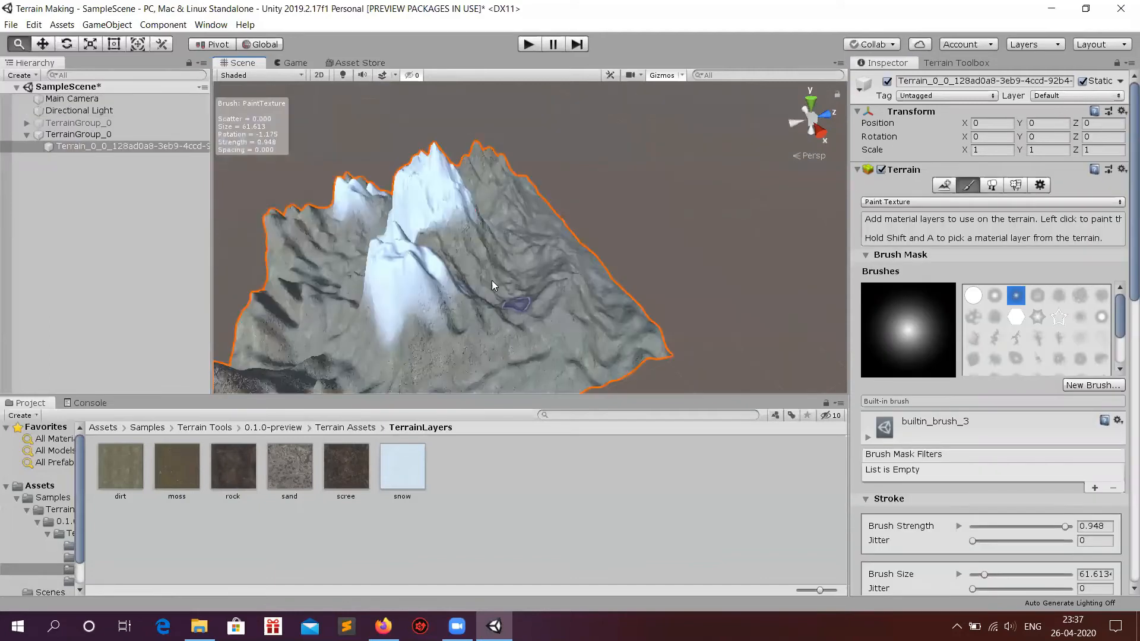
alt+drag(458, 219, 349, 214)
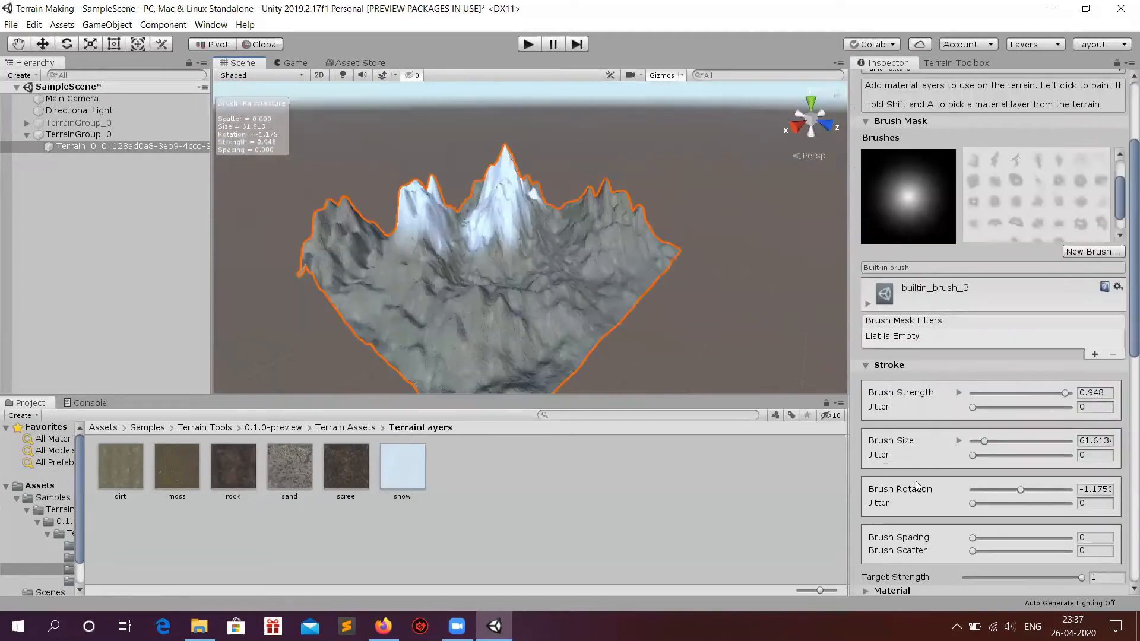
Paint the rock layer along the slopes just below the snow on the two main peaks.
scroll(925, 315, down, 10)
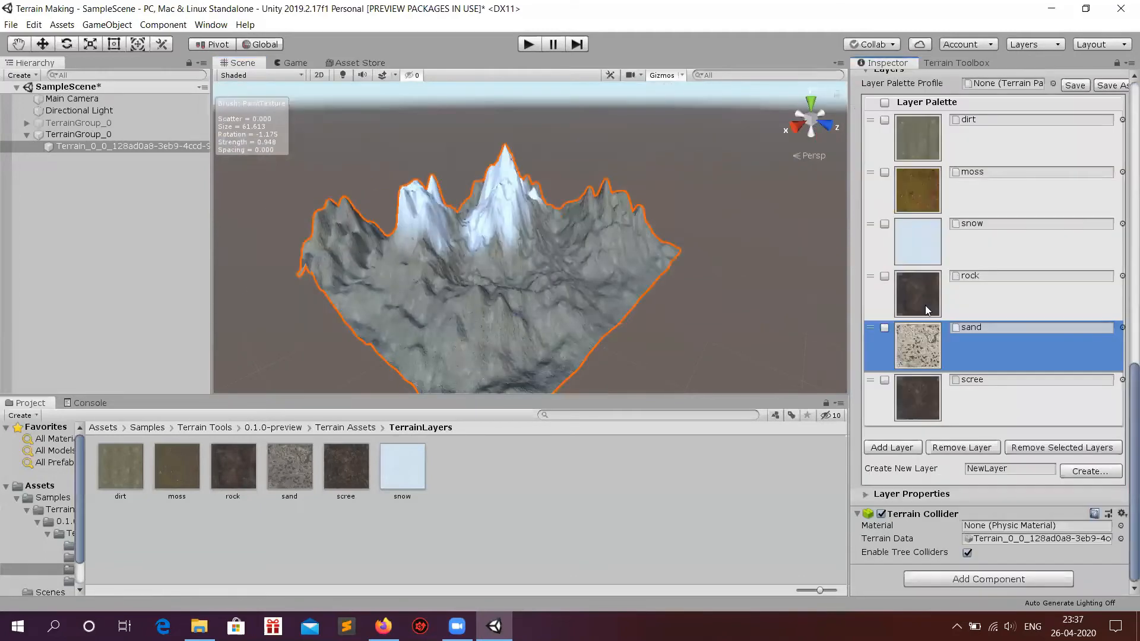
click(512, 234)
scroll(521, 230, down, 1)
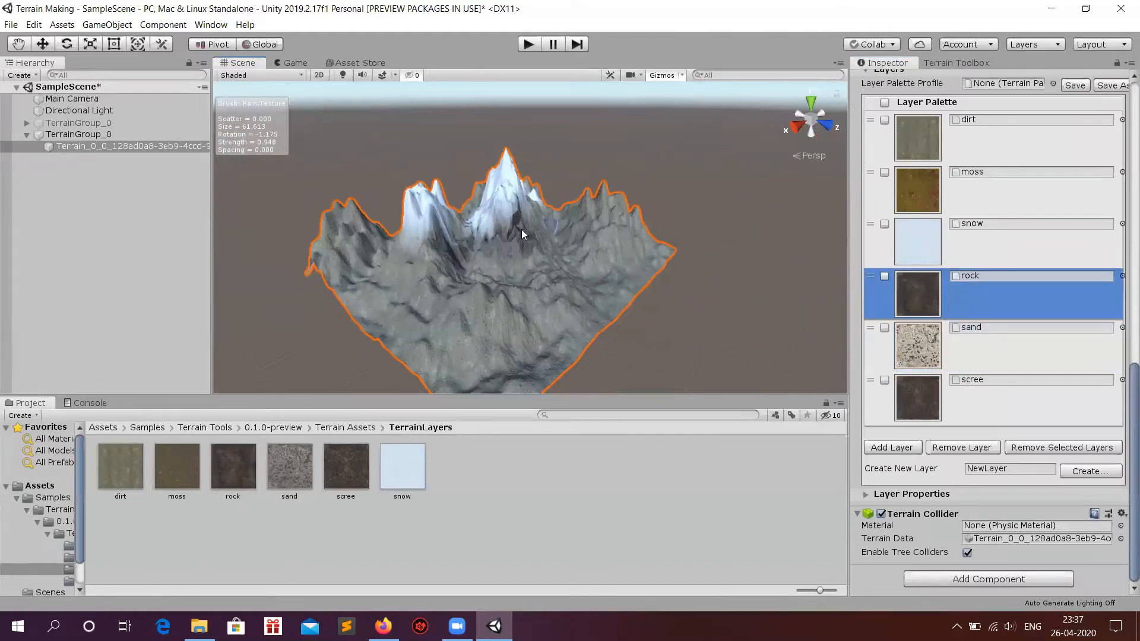
click(521, 229)
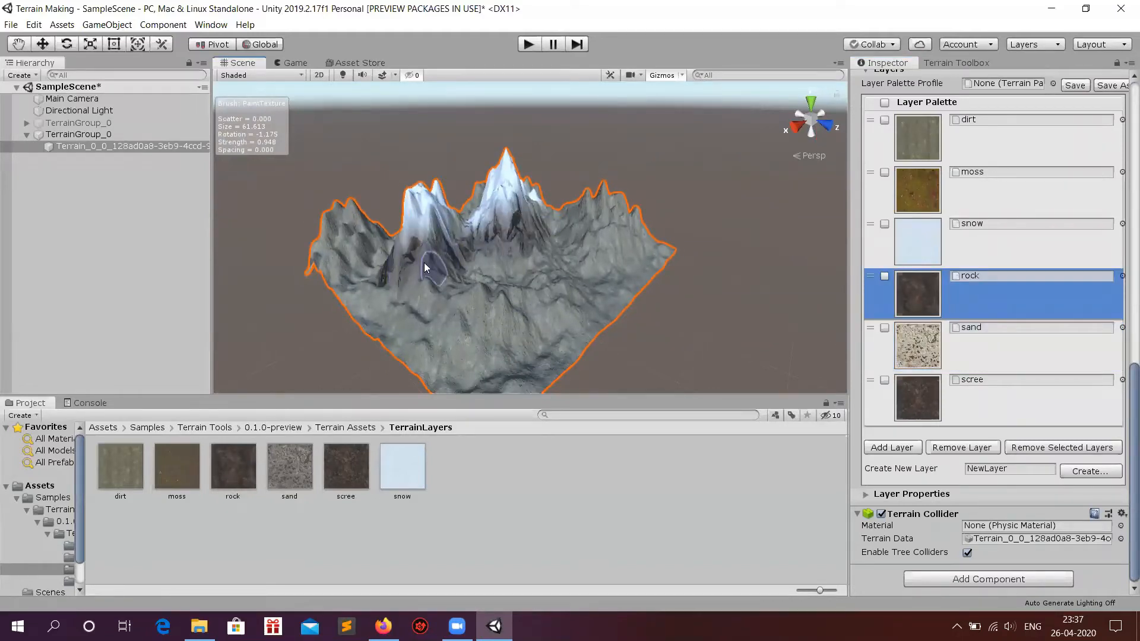
drag(425, 262, 410, 262)
Paint more rock around the remaining sides of the snowy peaks, reducing the brush size to about 43.5.
scroll(361, 268, up, 2)
middle_drag(361, 269, 489, 277)
alt+drag(489, 276, 434, 285)
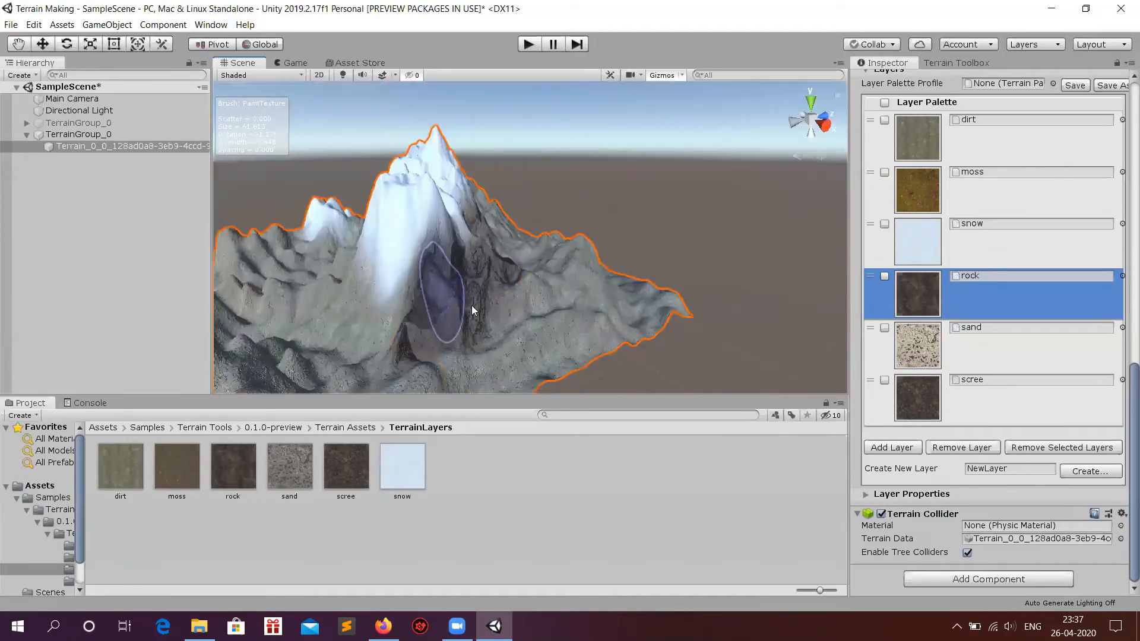
alt+drag(457, 336, 467, 319)
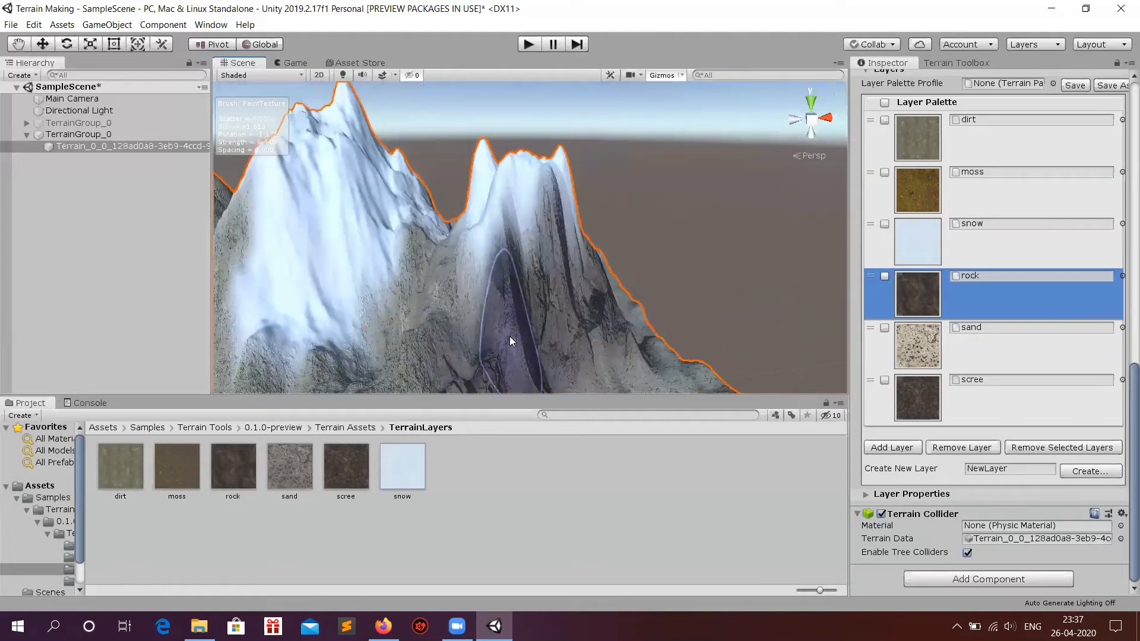
key(s)
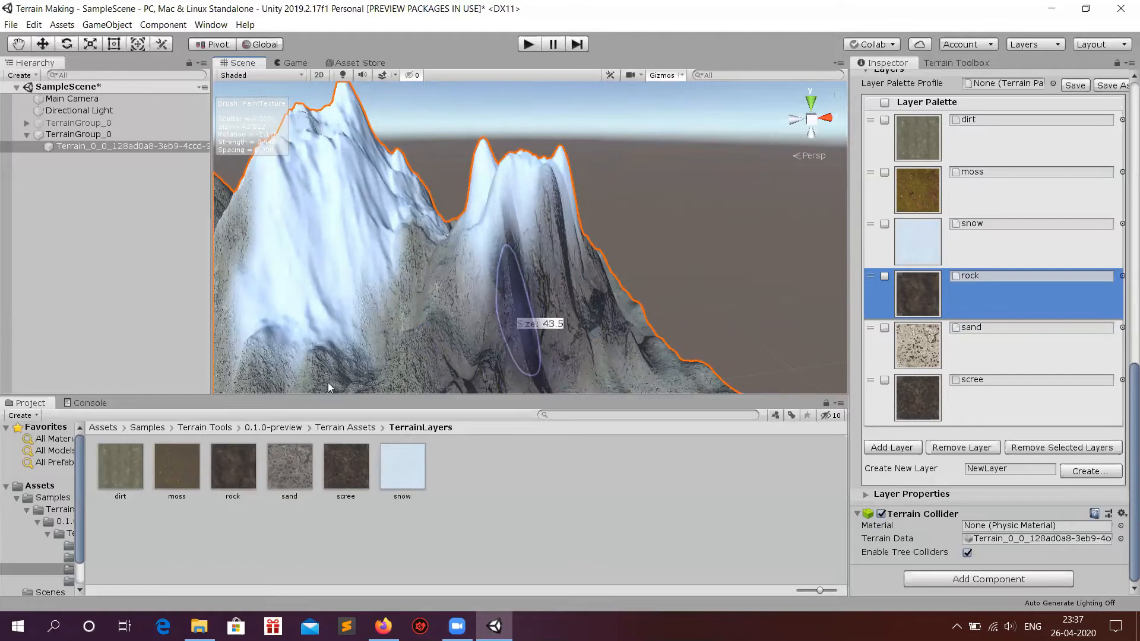
mouse_move(433, 252)
mouse_down()
mouse_move(288, 356)
mouse_move(375, 341)
mouse_up()
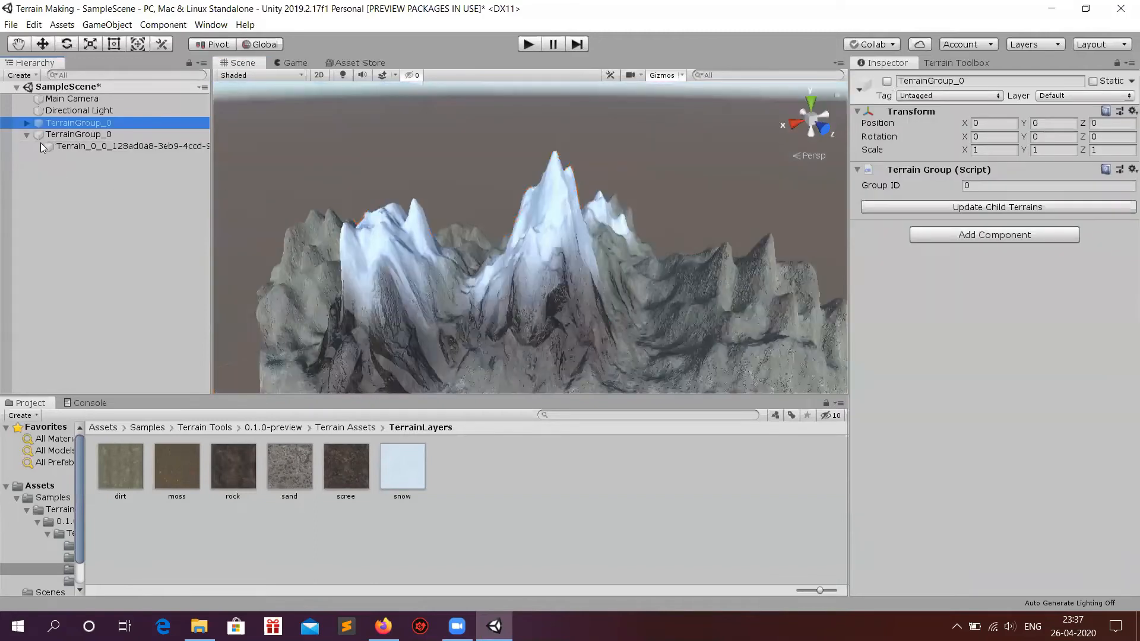
Compare the two terrain groups by toggling their visibility, leaving only the second group enabled and its terrain selected.
click(887, 81)
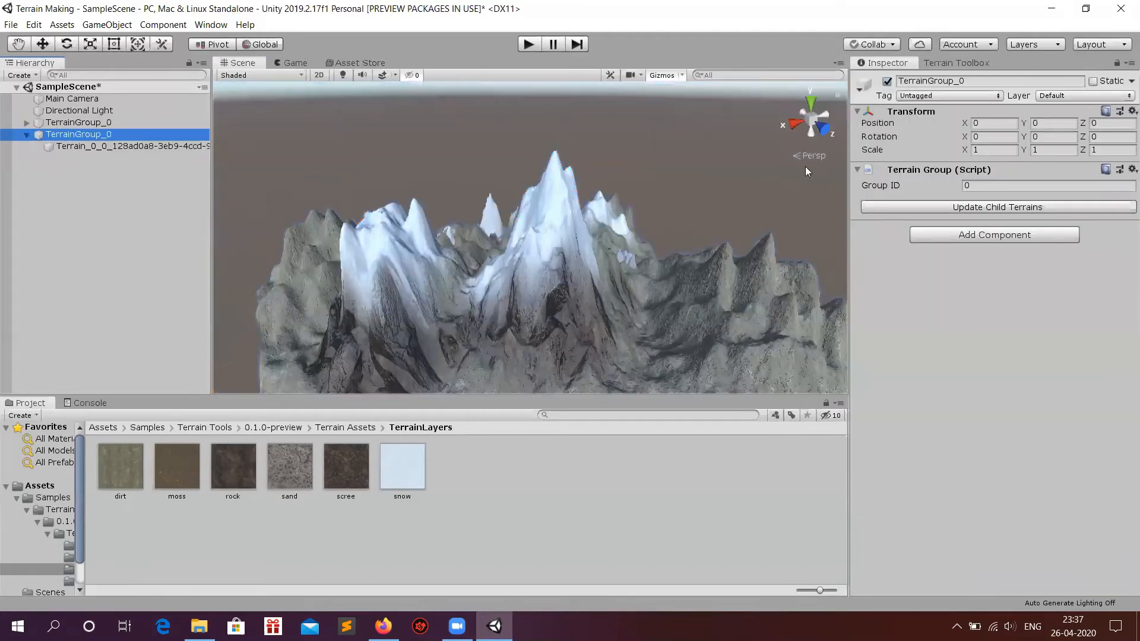
click(887, 82)
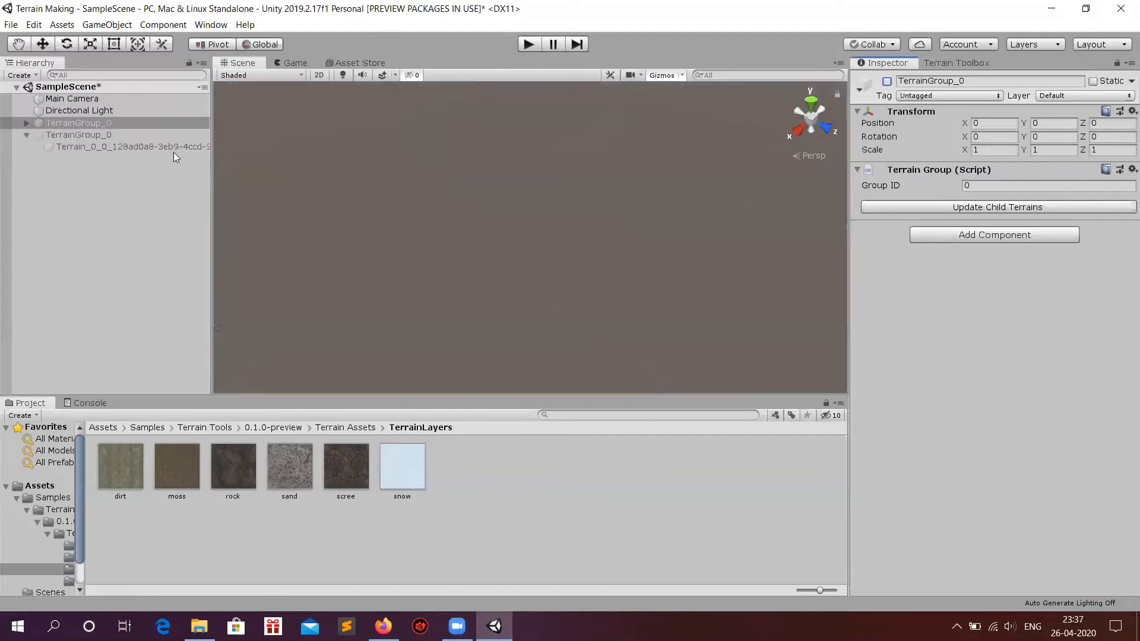
click(157, 135)
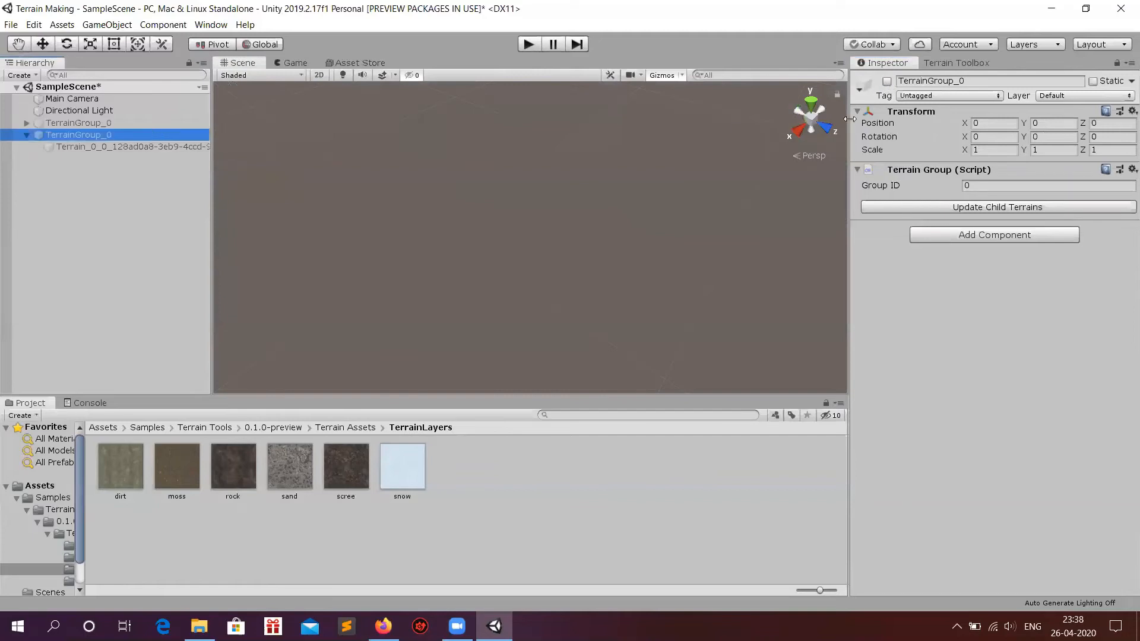
alt+drag(584, 189, 646, 212)
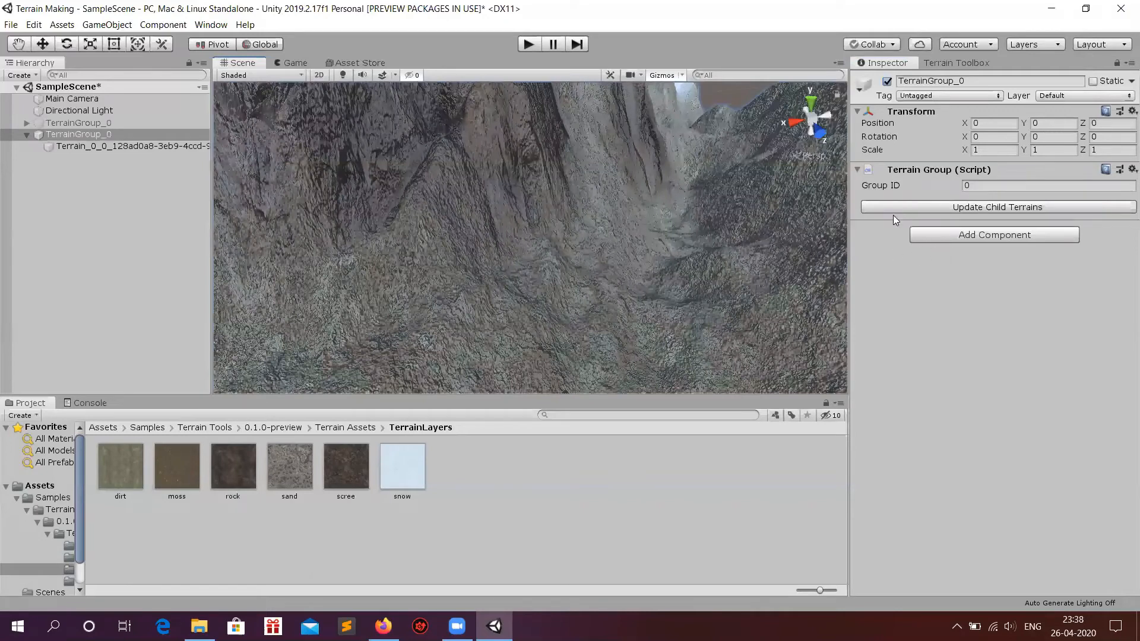
click(498, 209)
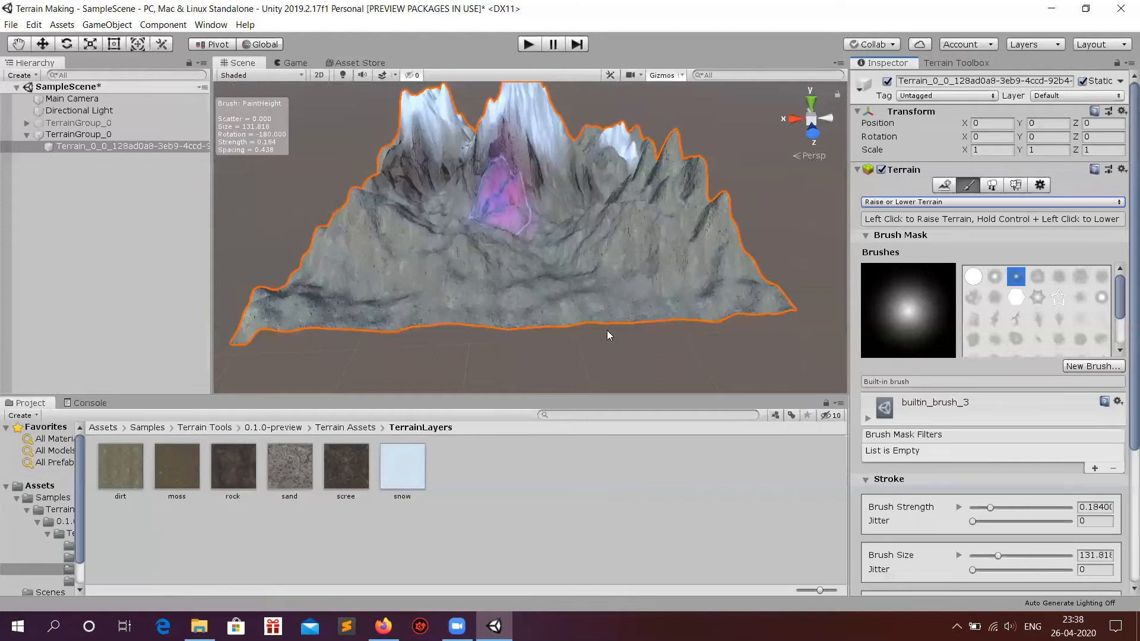
Try the Set Height tool on the mountain terrain, flattening it at height 0, undoing that, and levelling areas at height 100.
scroll(783, 297, up, 3)
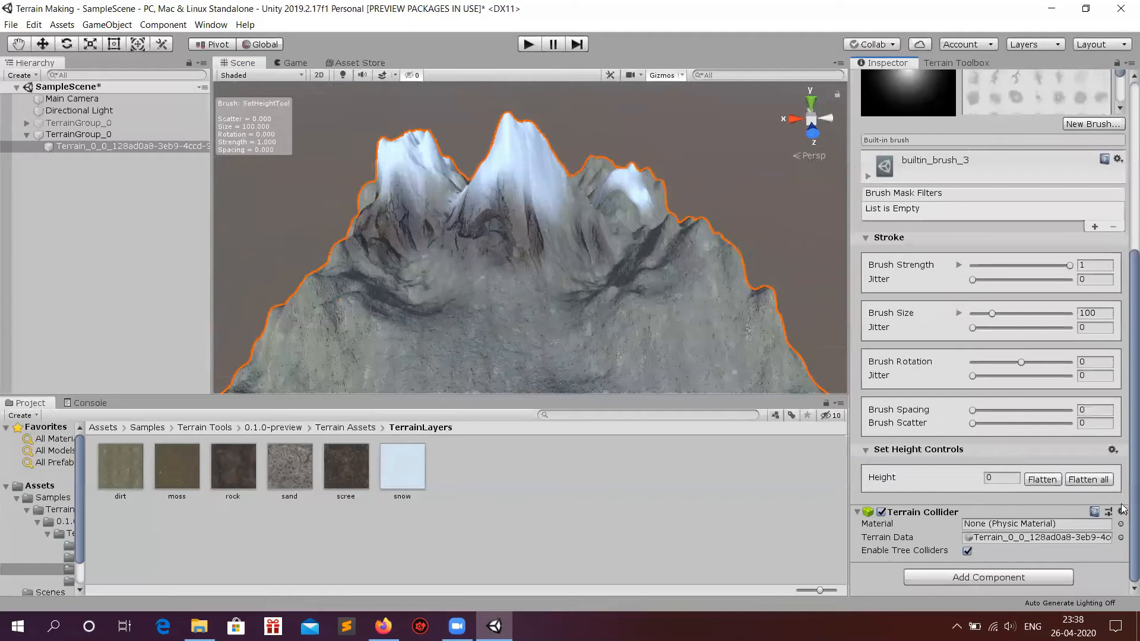
click(1042, 480)
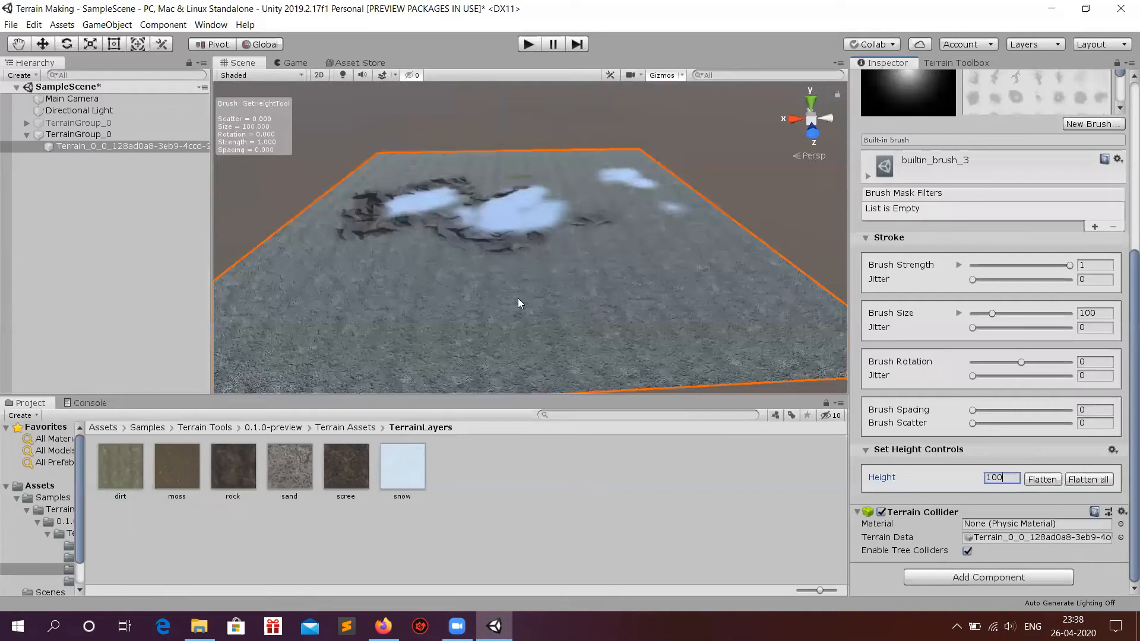
key(ctrl+z)
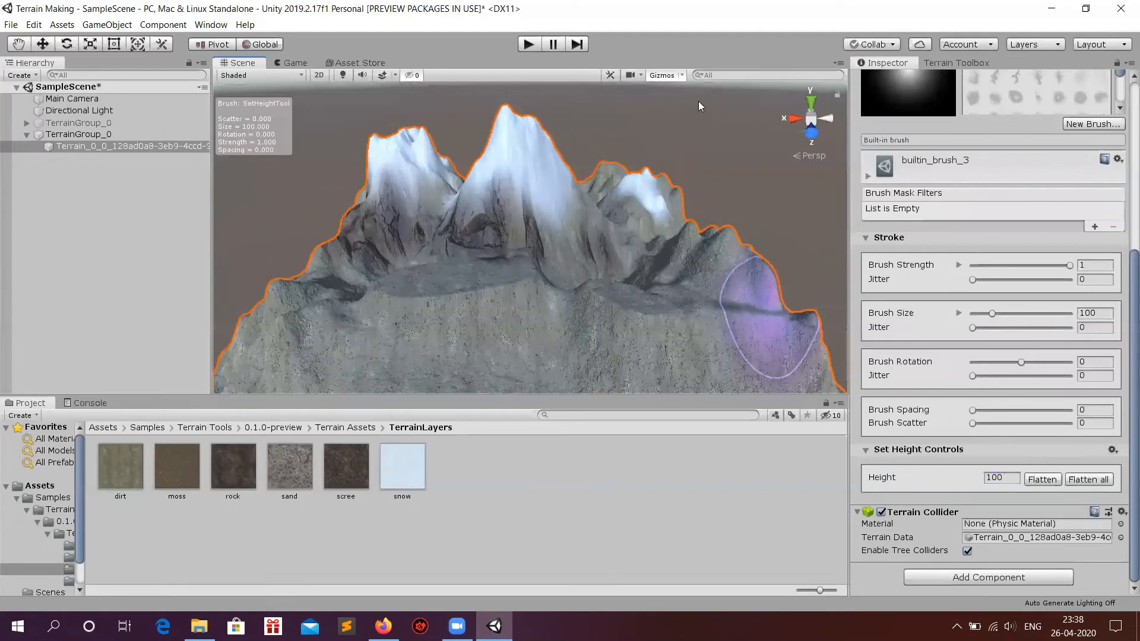
alt+drag(698, 106, 506, 204)
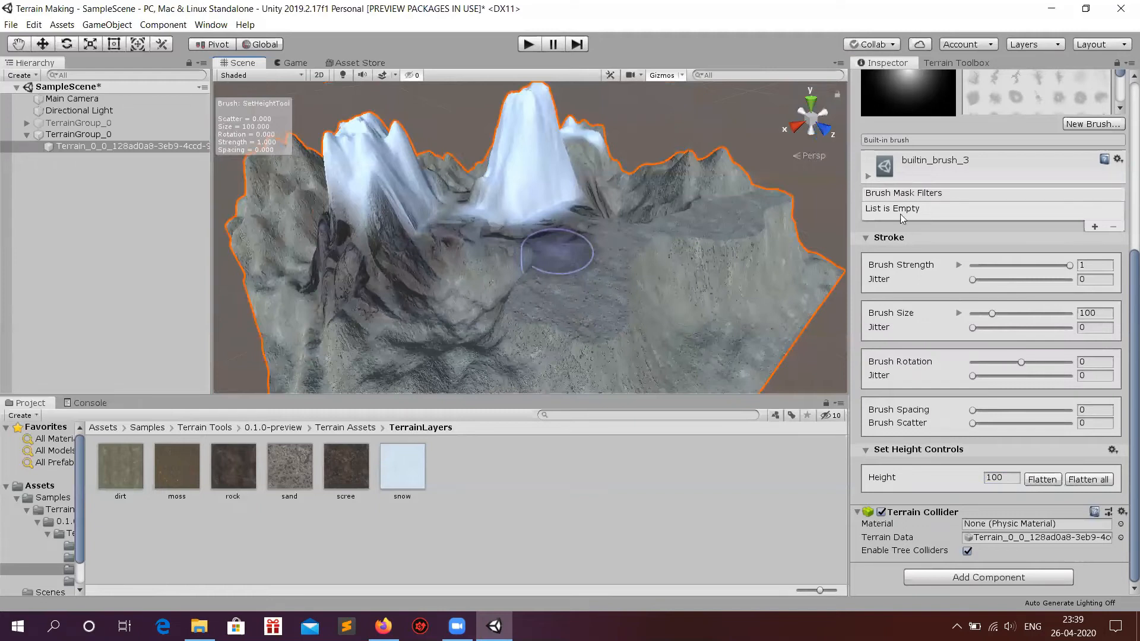
click(1089, 480)
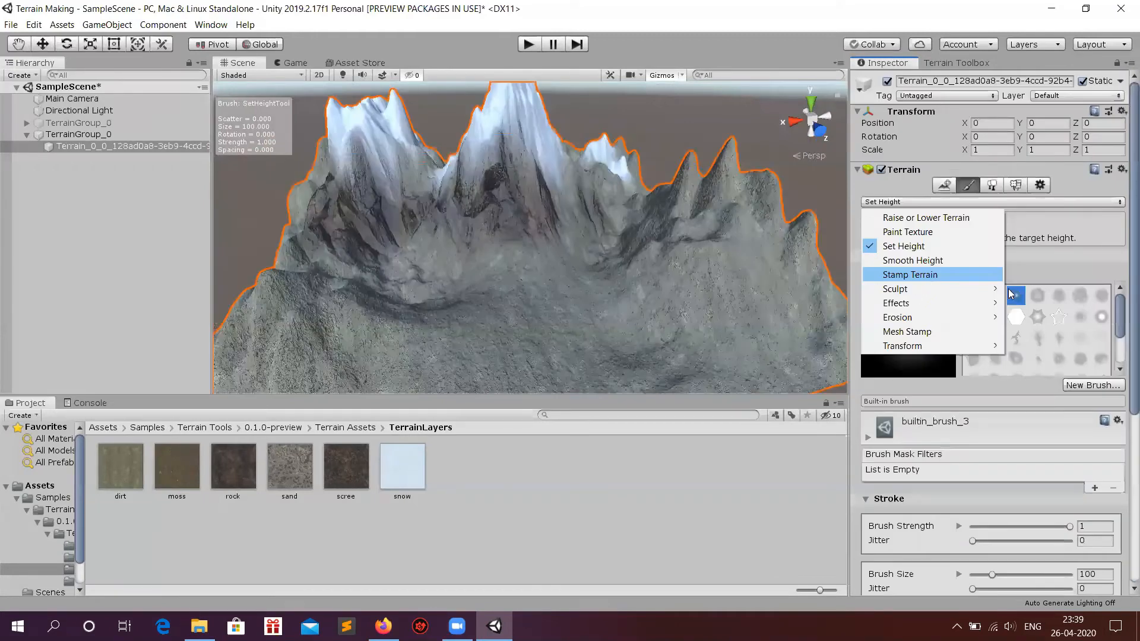
Bridge two points on the slope below the peaks with the Sculpt Bridge tool at brush size 100 and strength 1.
click(795, 291)
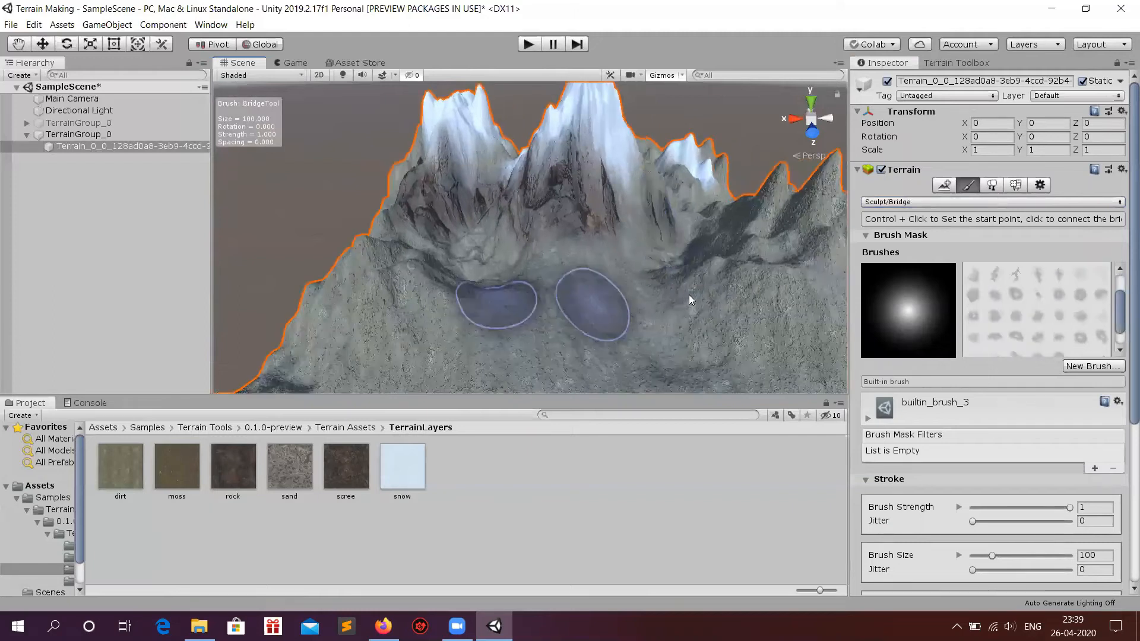
click(689, 294)
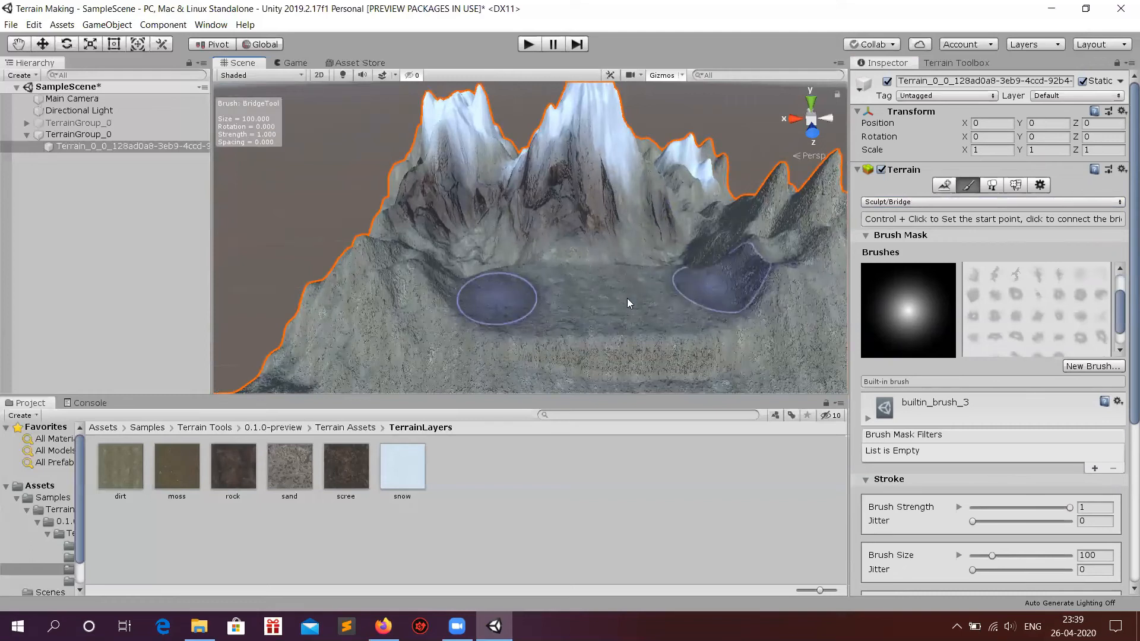
alt+drag(560, 318, 716, 314)
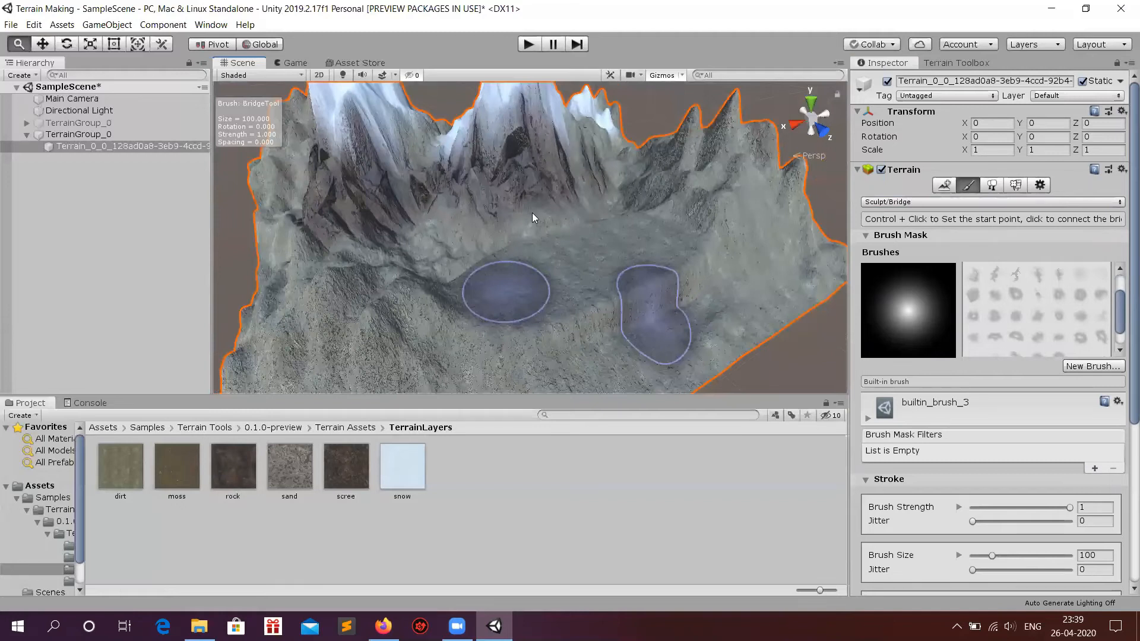
alt+right_drag(544, 213, 575, 272)
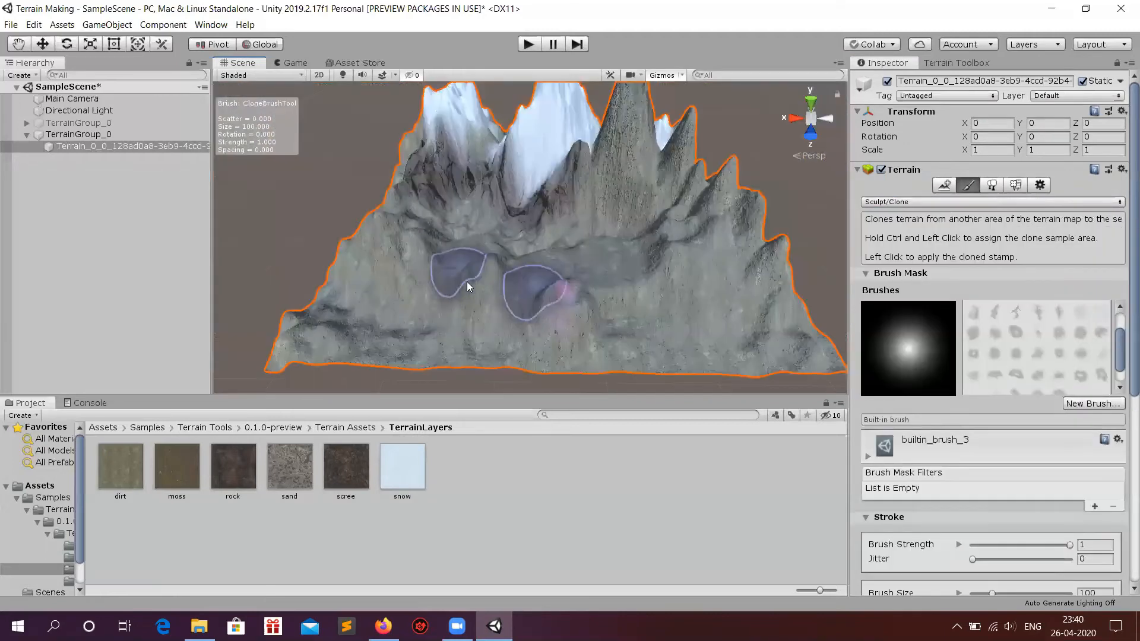
Sample areas of the front slope and stamp cloned terrain onto other parts of the mountain with the Sculpt Clone tool at size 100.
ctrl+click(467, 283)
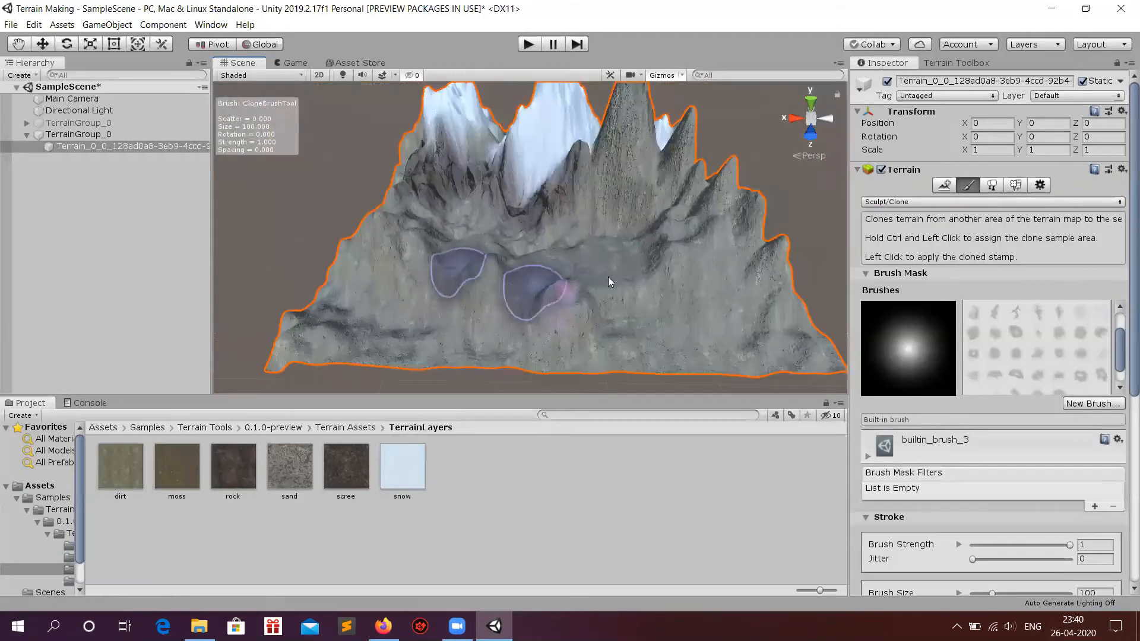
click(694, 276)
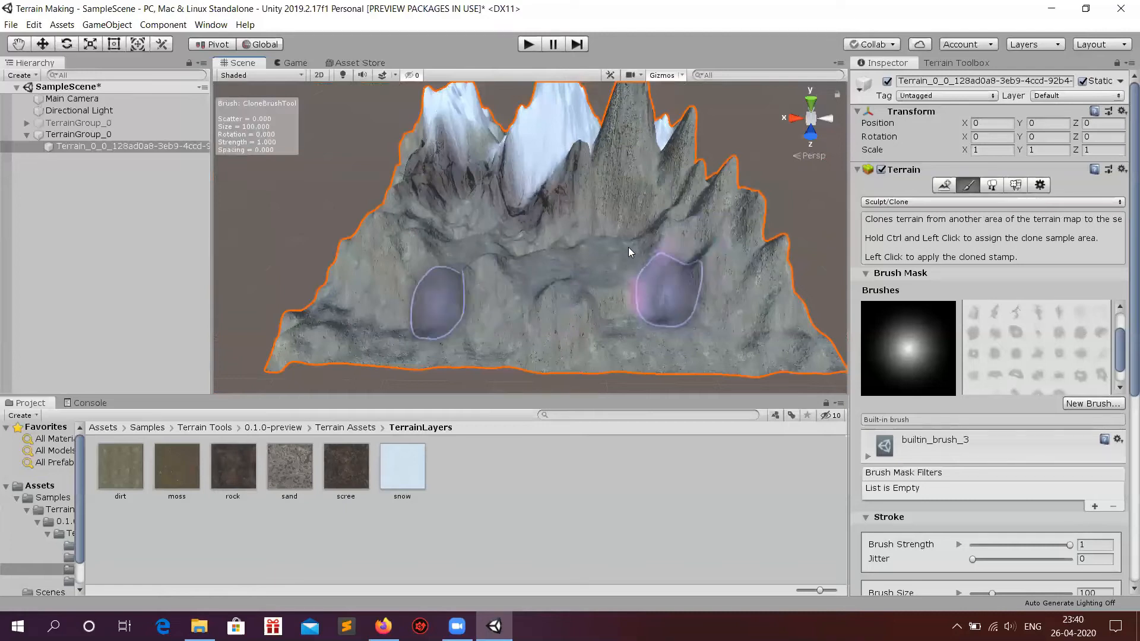
click(497, 163)
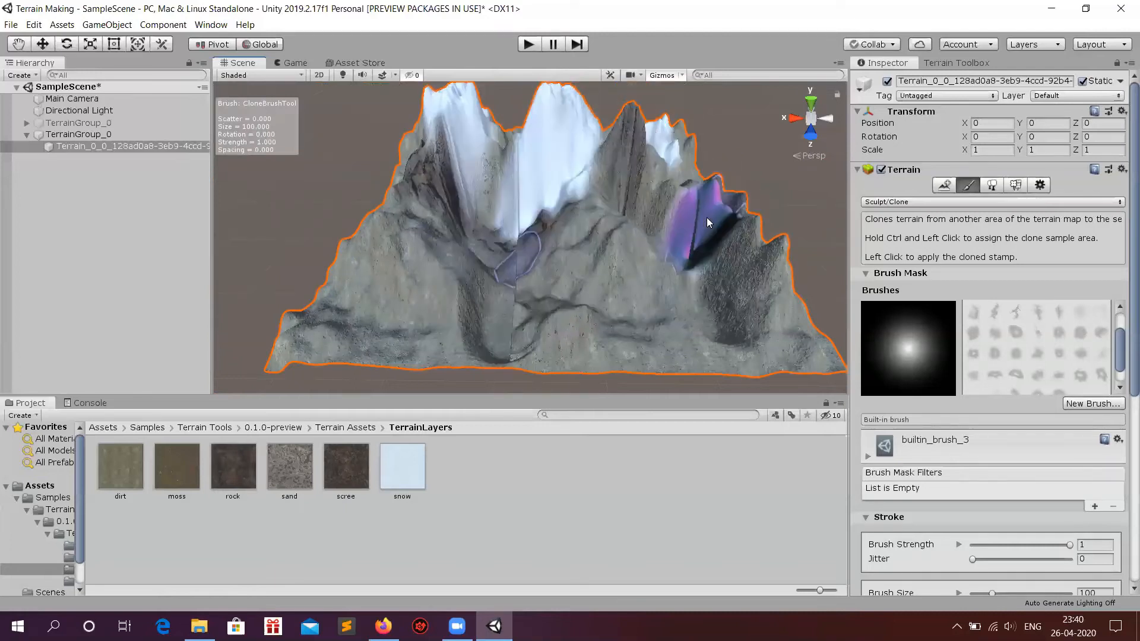
click(637, 305)
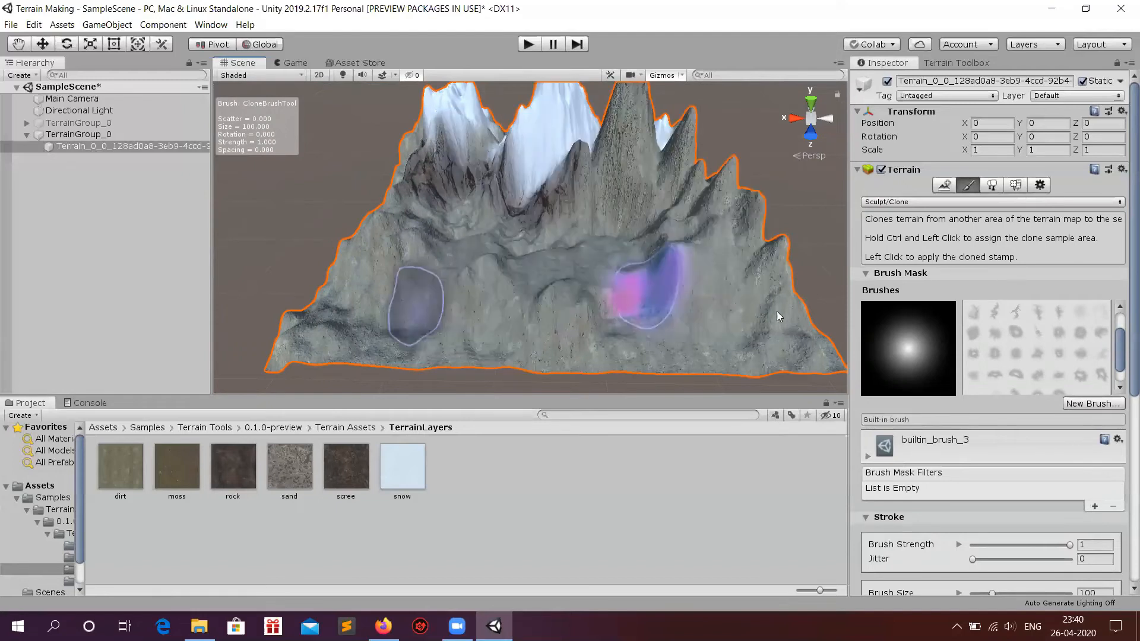
ctrl+click(694, 311)
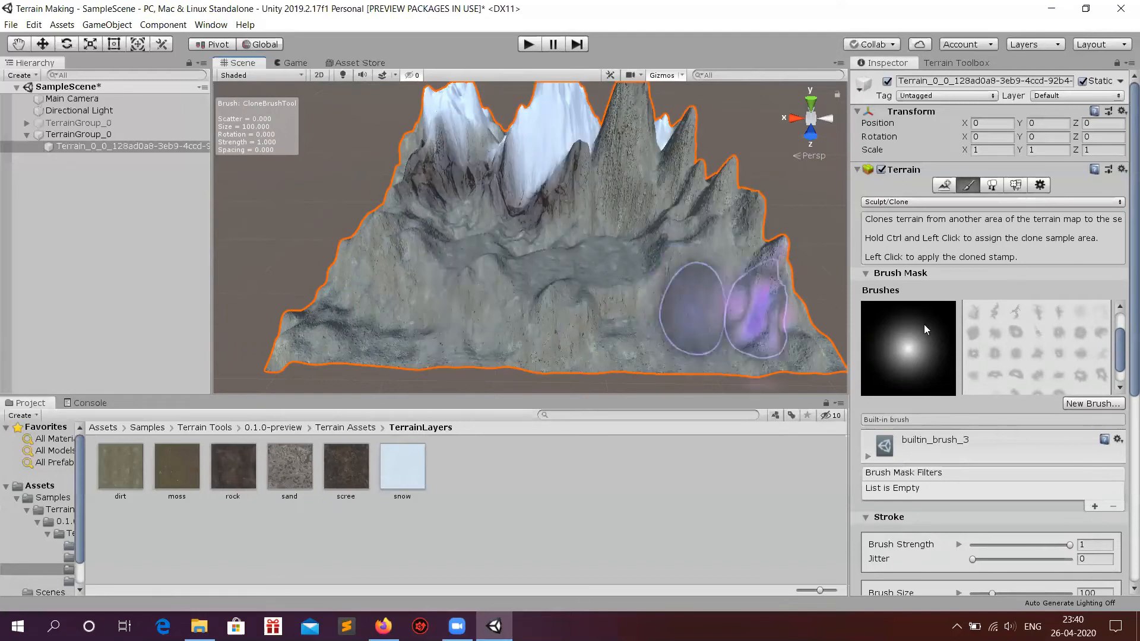
click(940, 202)
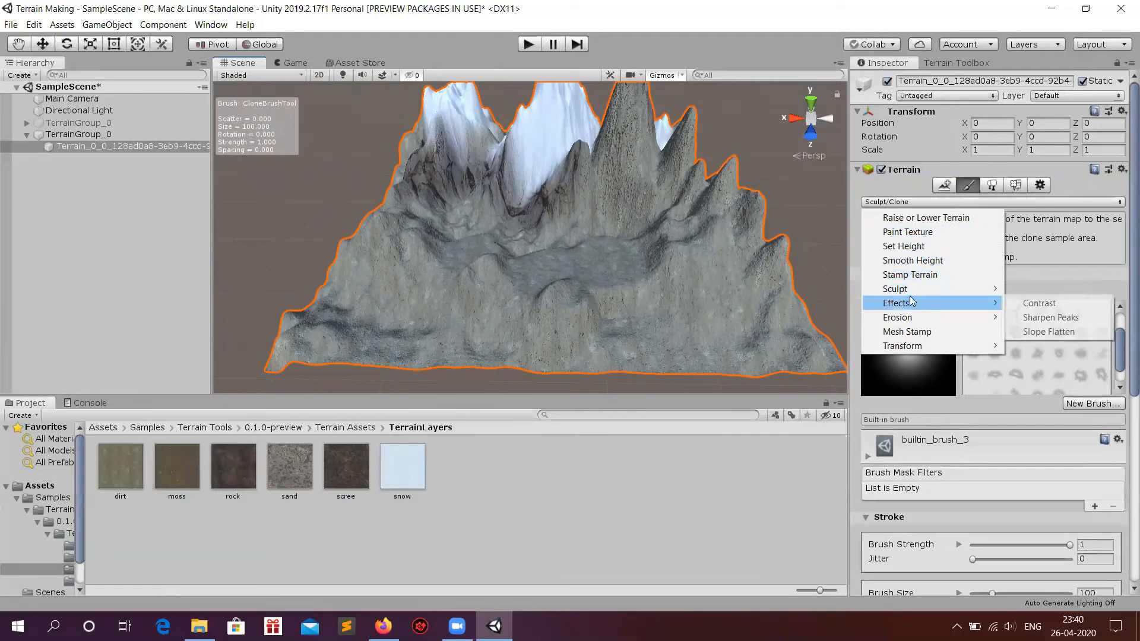
mouse_move(965, 304)
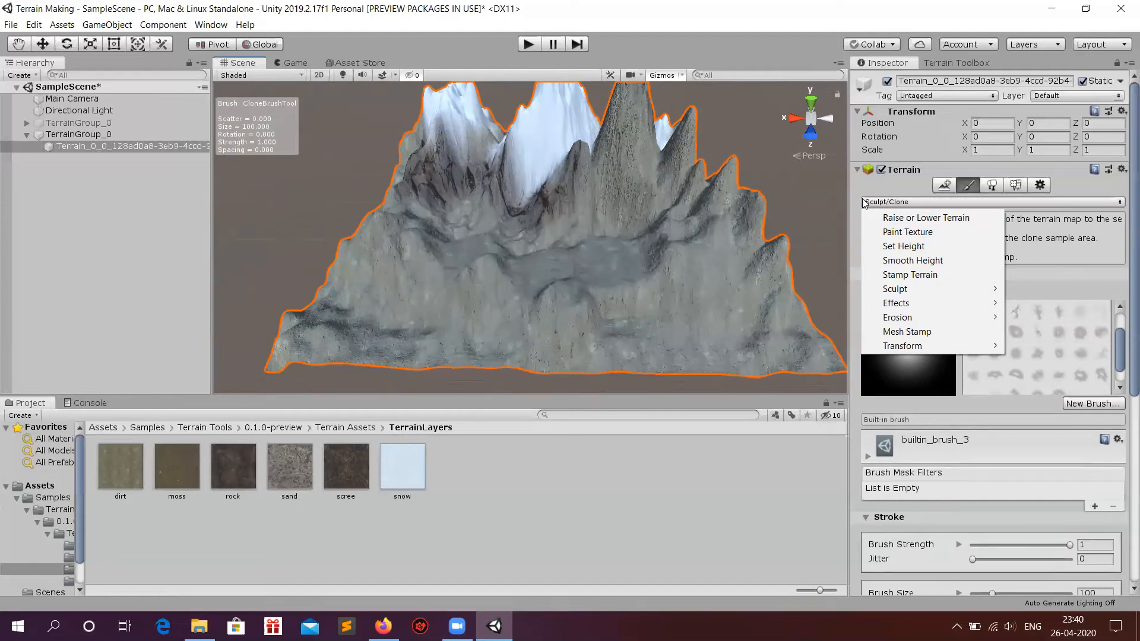
click(874, 204)
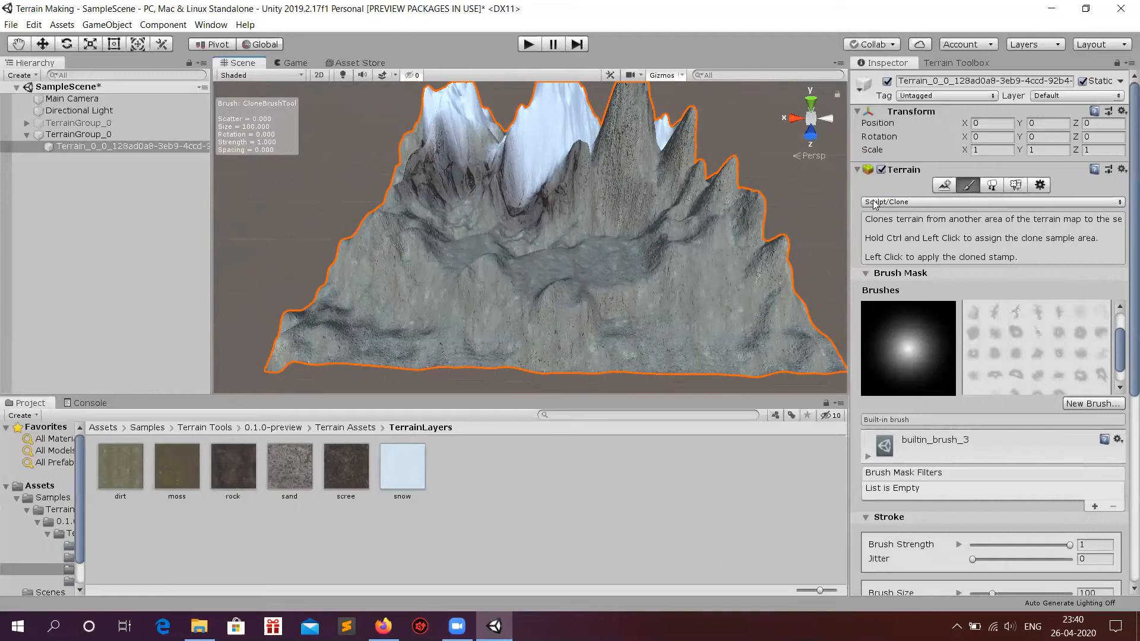
right_drag(572, 265, 596, 220)
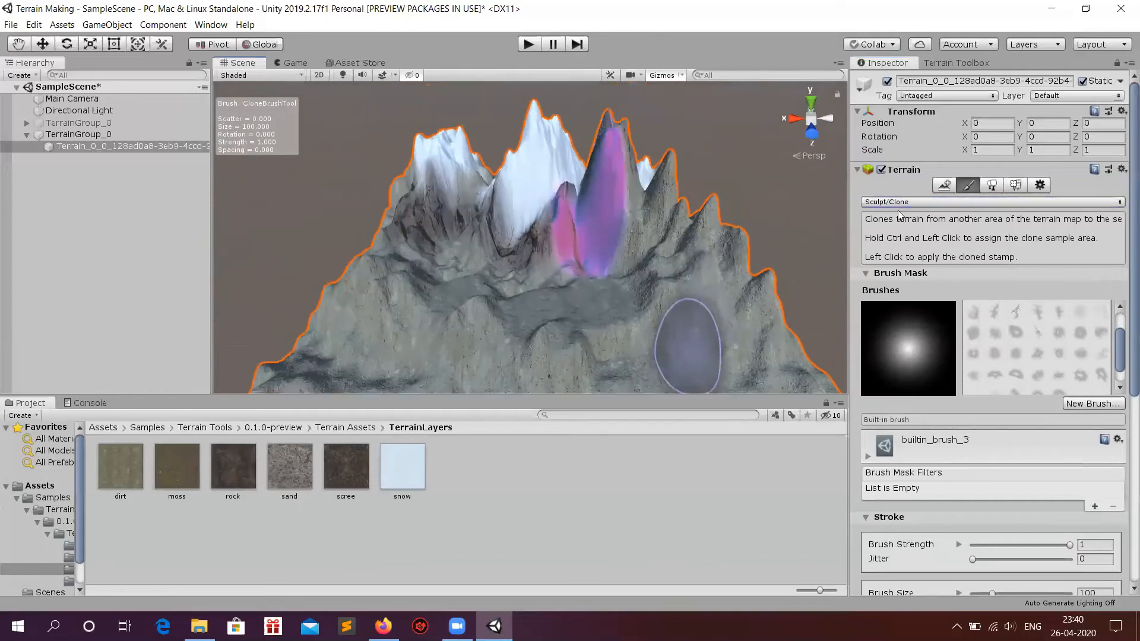
Create a neighbor terrain along one side edge of the mountain terrain and check the seam between them.
click(945, 186)
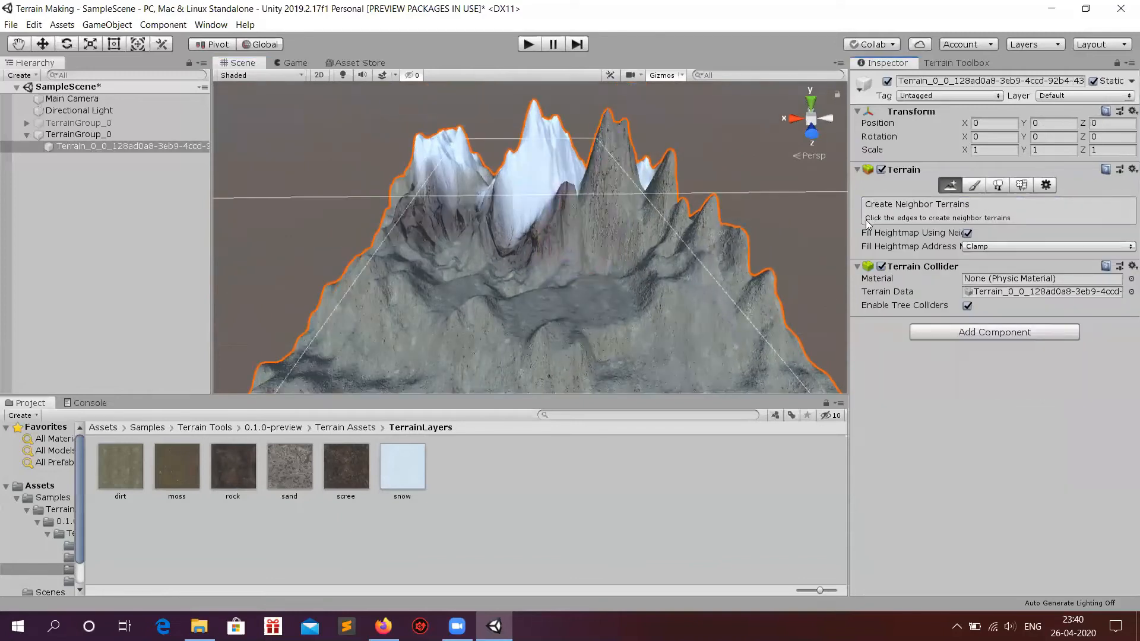
scroll(653, 318, down, 2)
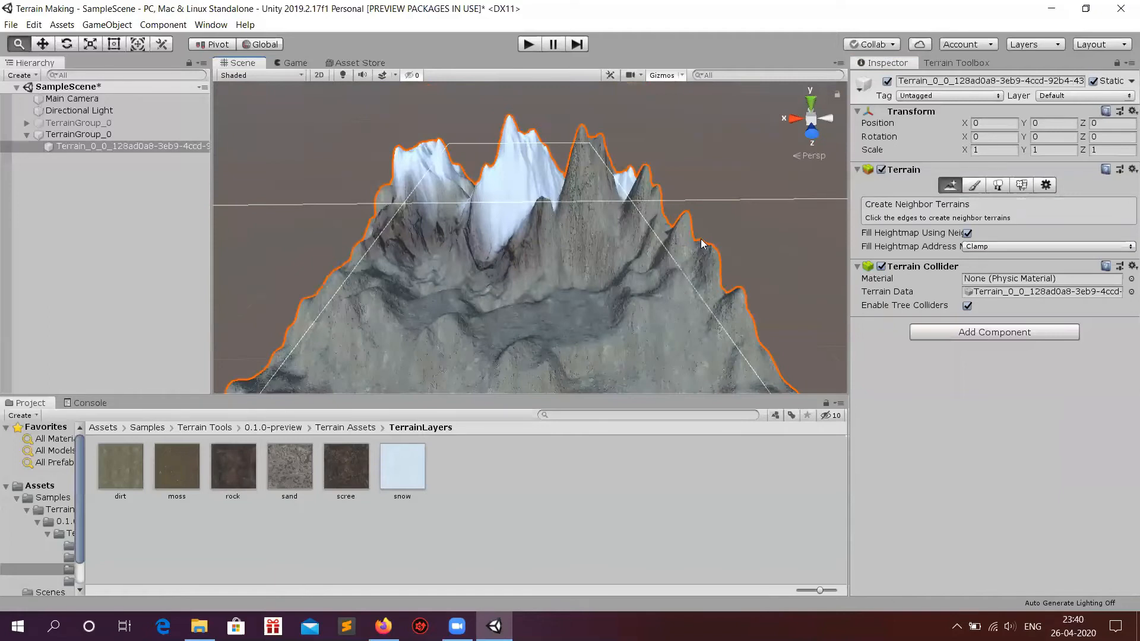
scroll(701, 243, down, 2)
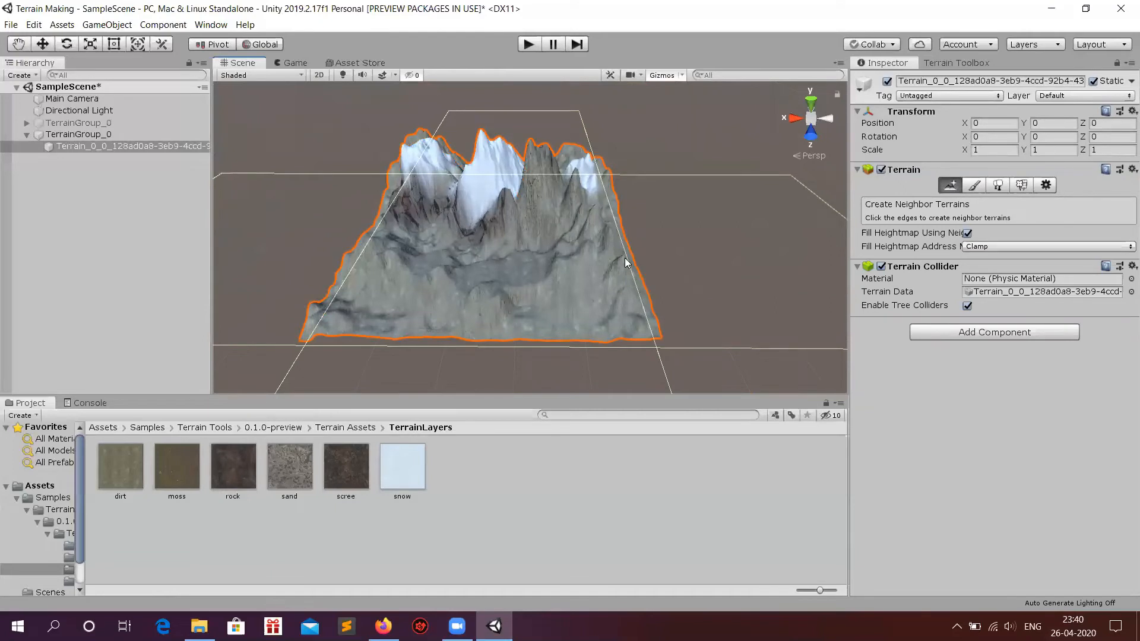
middle_drag(571, 275, 463, 319)
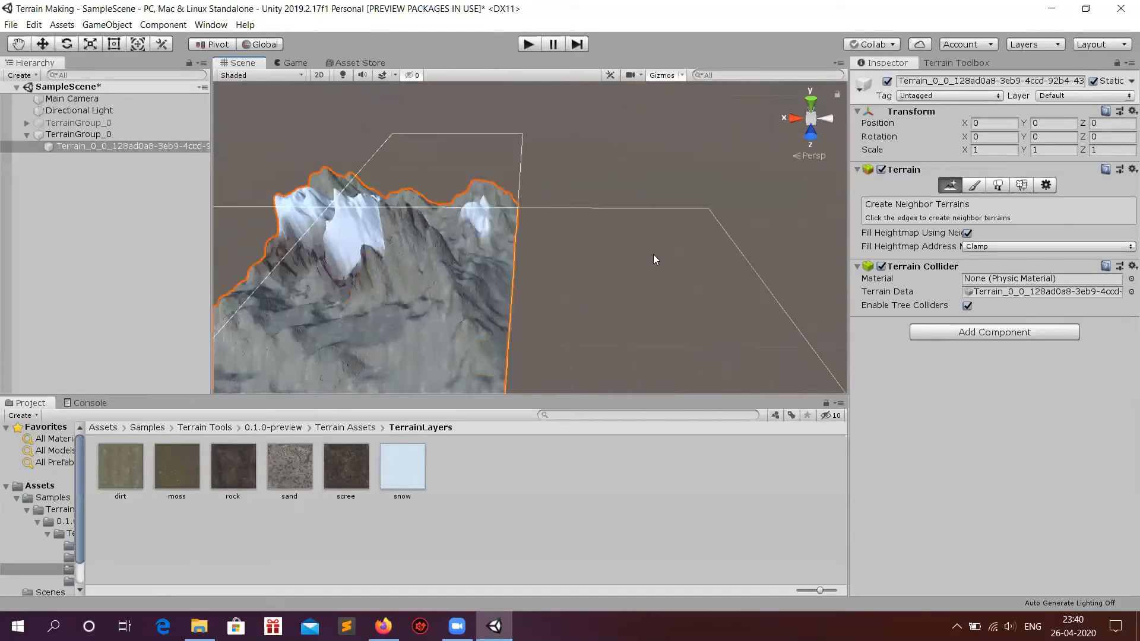
middle_drag(609, 291, 613, 242)
click(621, 274)
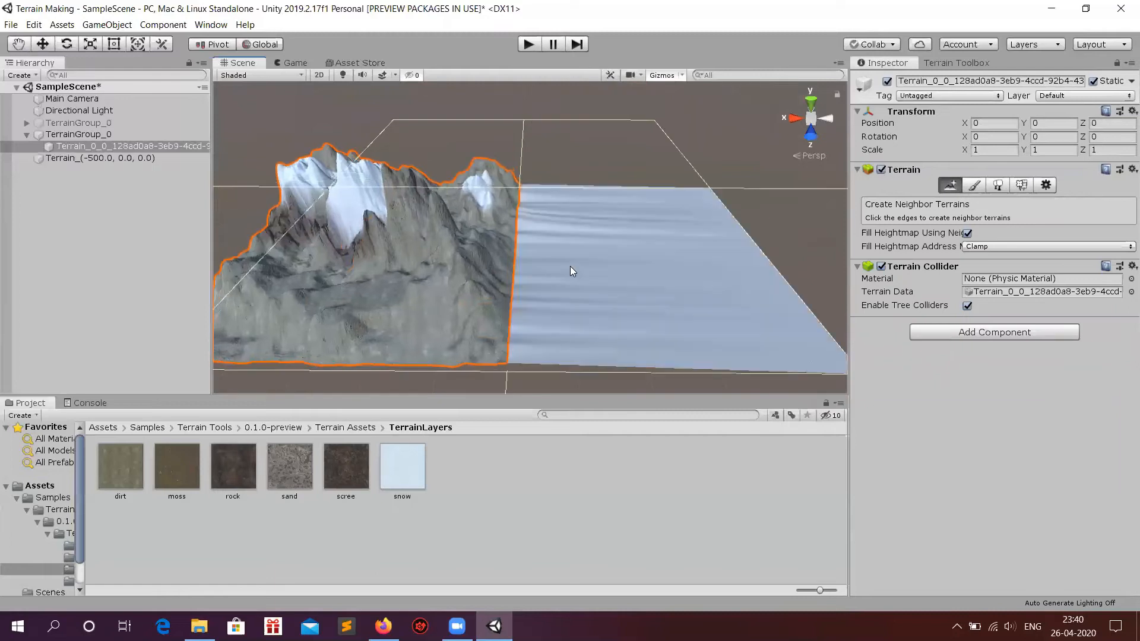
scroll(525, 263, up, 3)
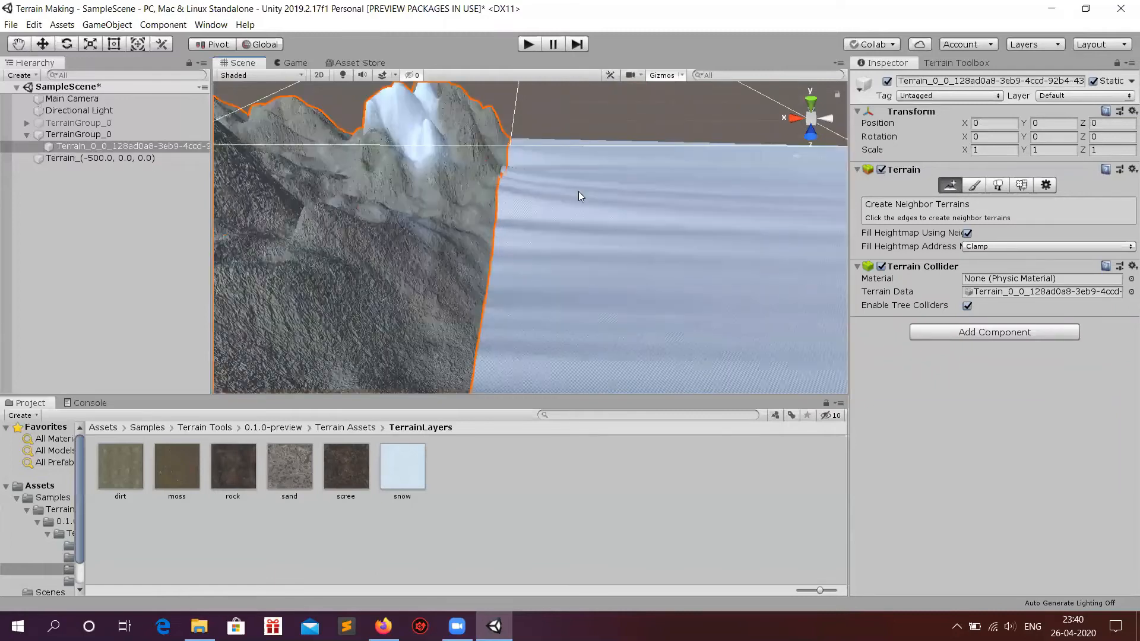
scroll(510, 132, up, 3)
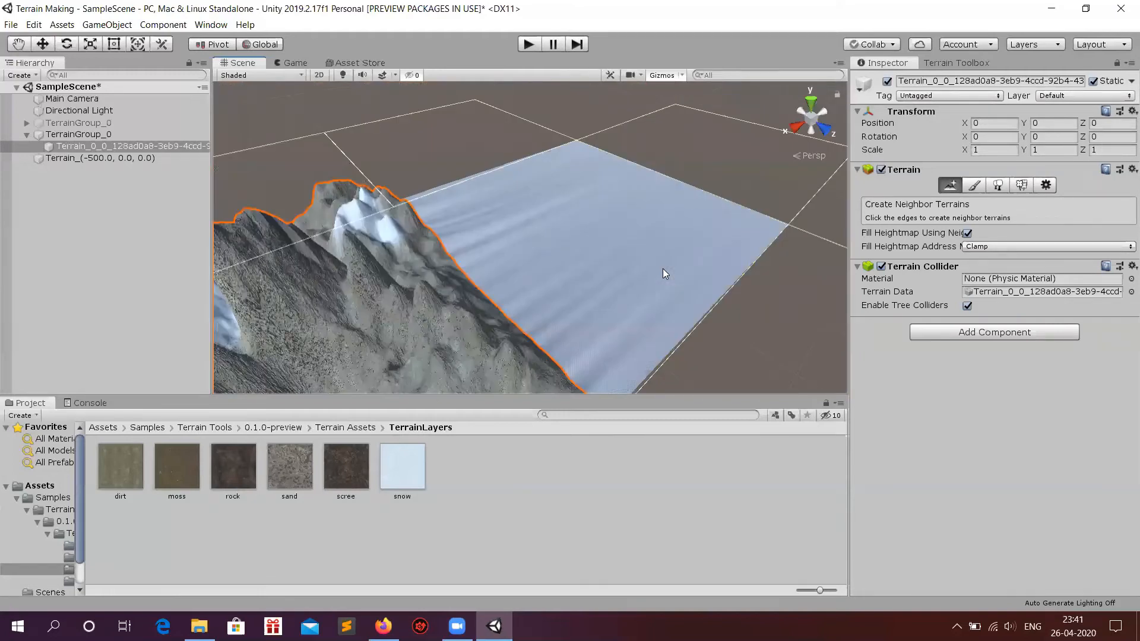
alt+drag(614, 278, 607, 227)
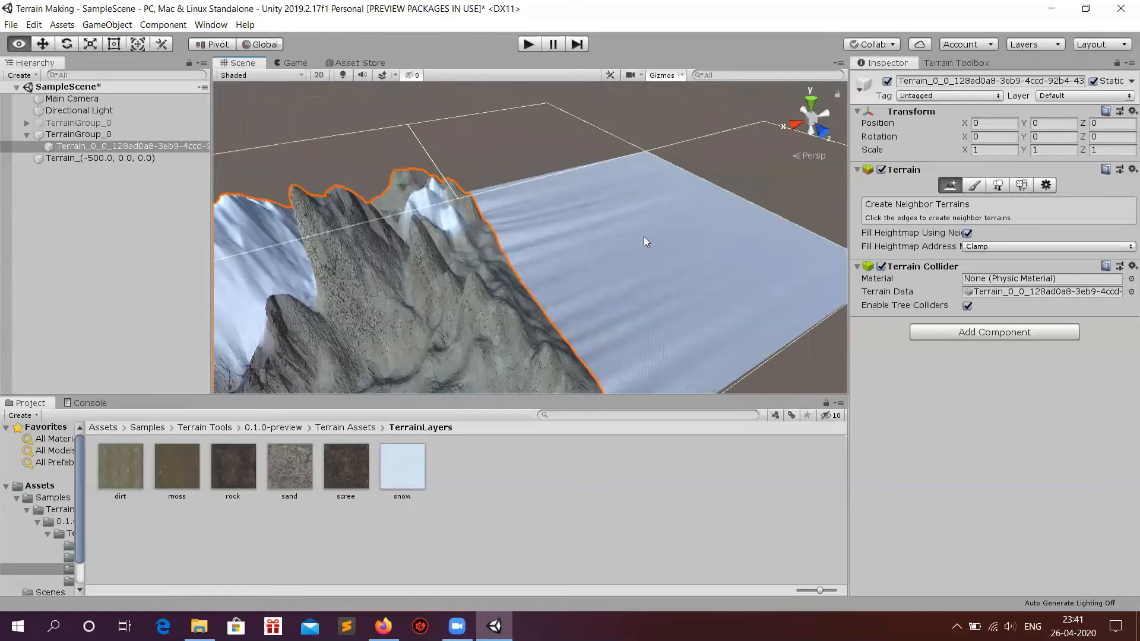
alt+drag(714, 138, 642, 170)
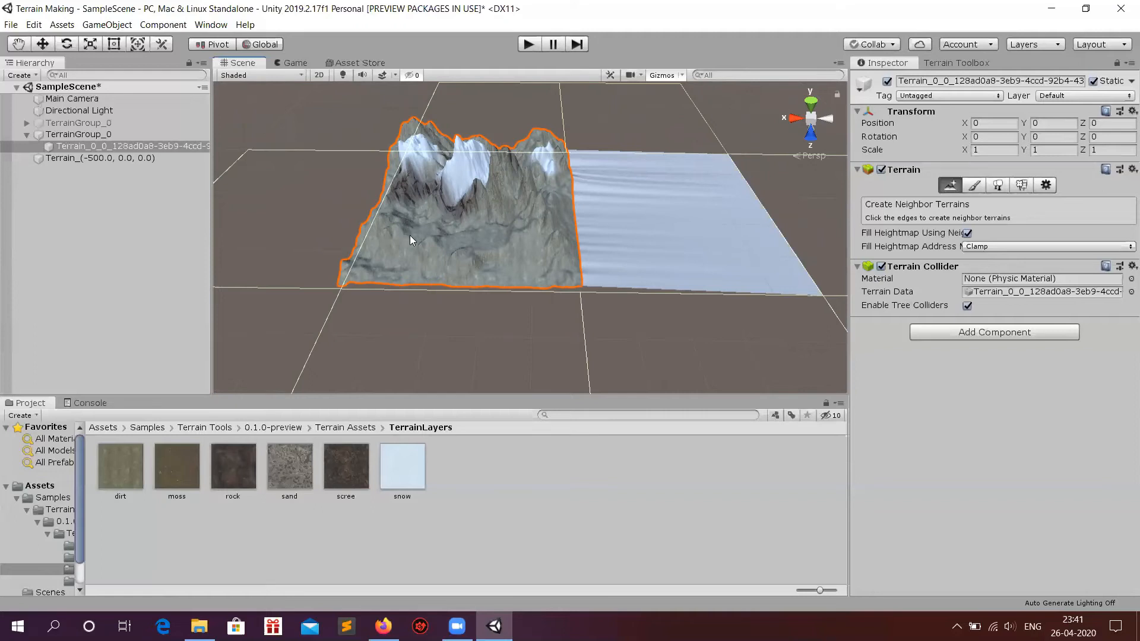
Inspect the terrain texture up close and set the sand layer's diffuse texture to ridge02.
scroll(410, 235, up, 5)
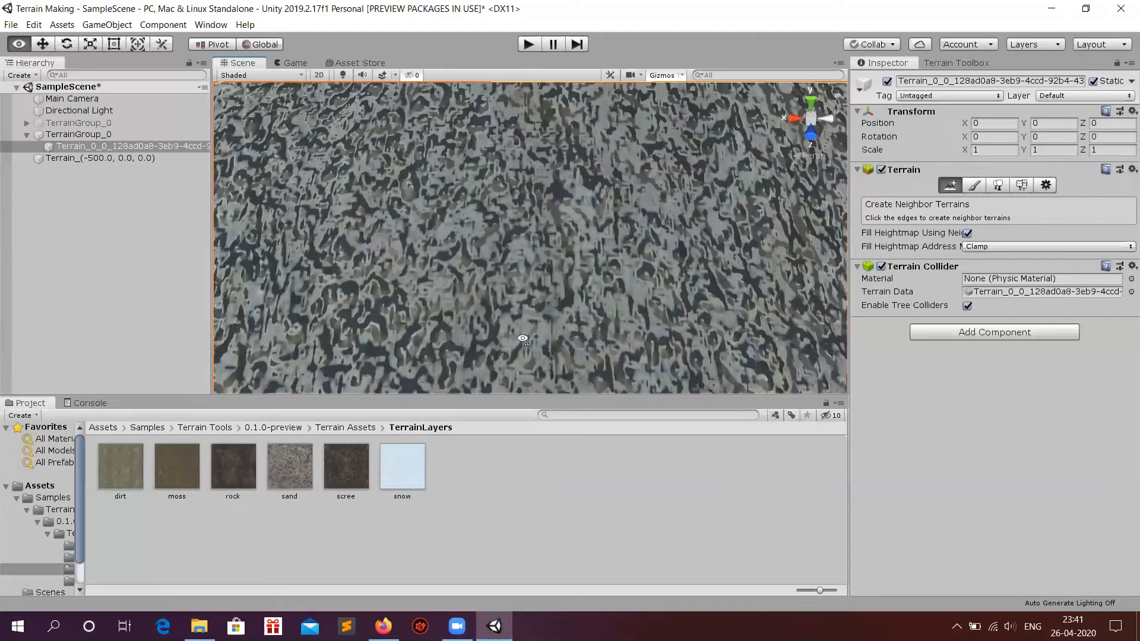
click(284, 483)
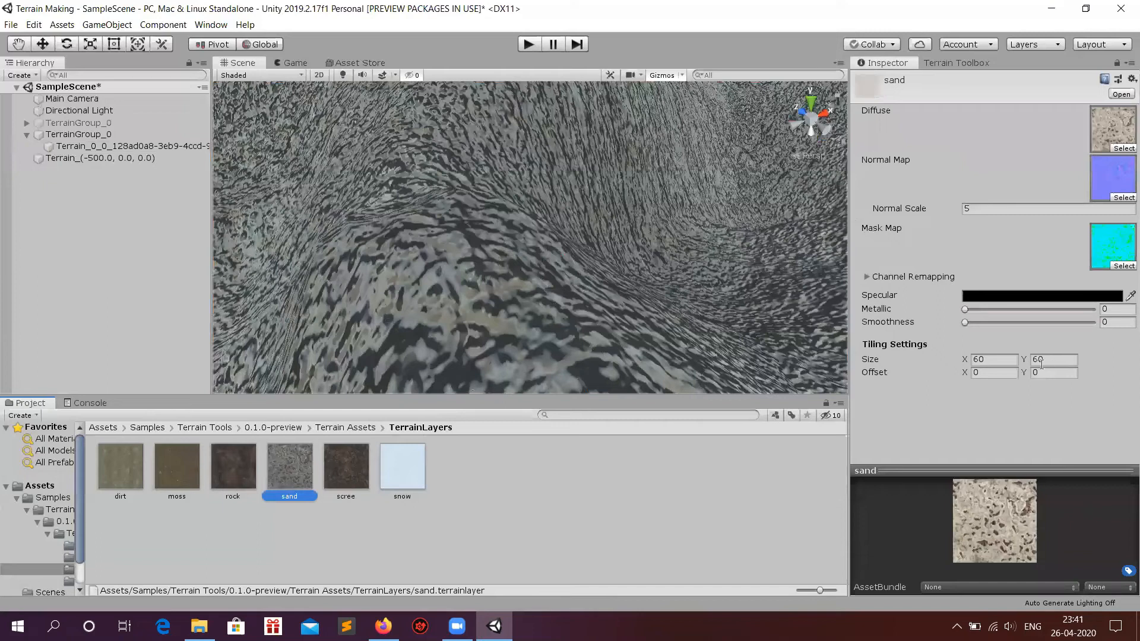
click(1124, 147)
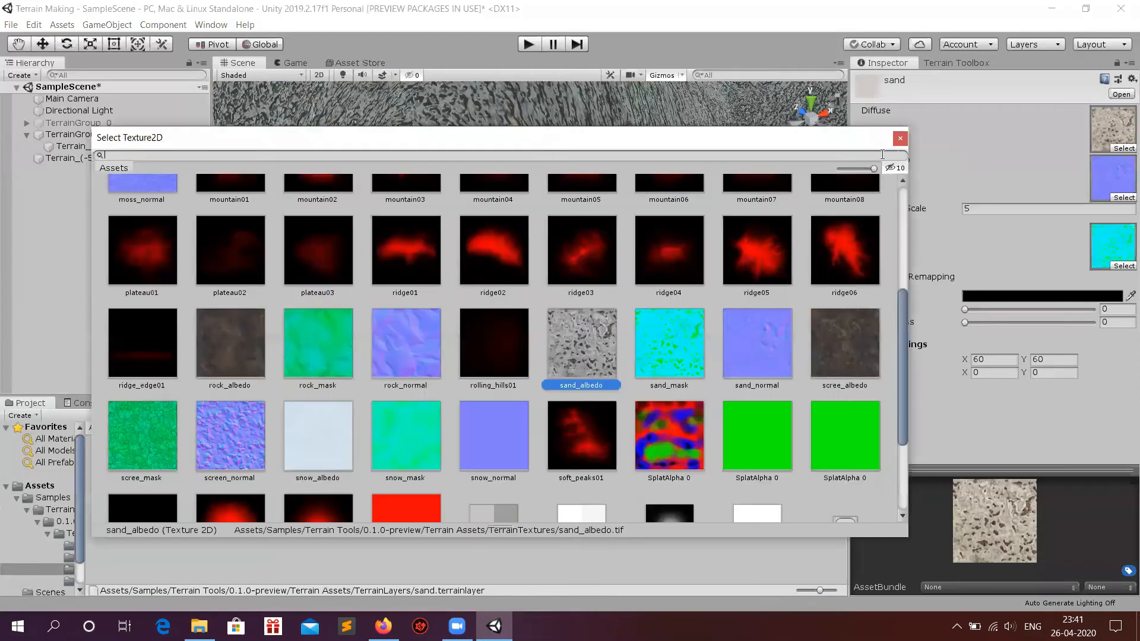
double_click(466, 264)
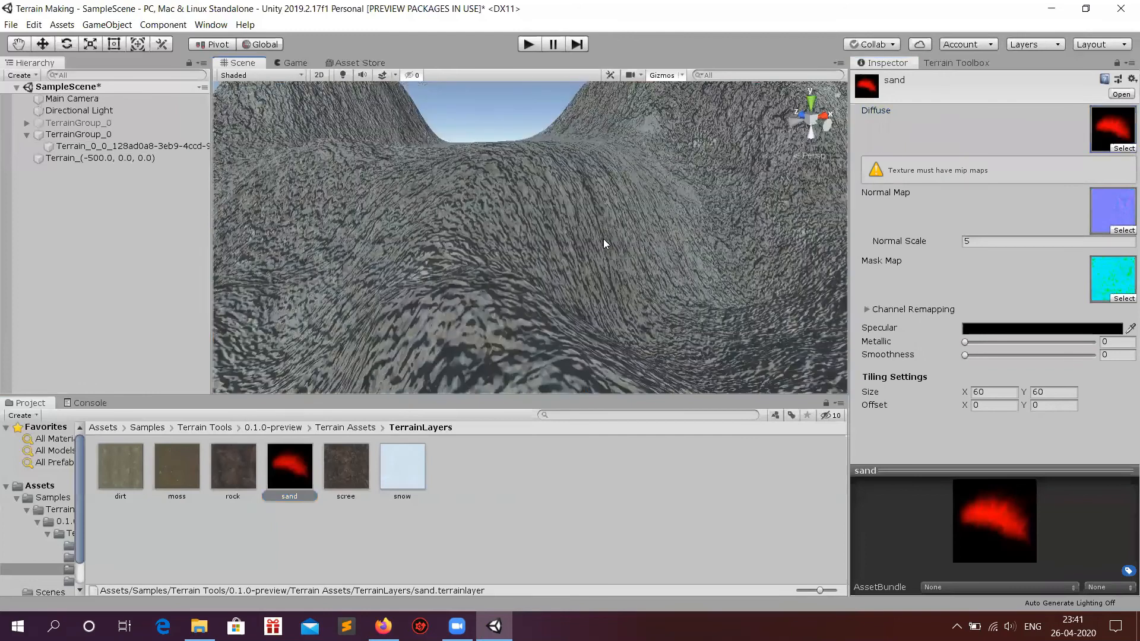
Review the dirt layer's settings and the project's root assets, trying its Metallic and Smoothness values and leaving both at 0.
click(167, 481)
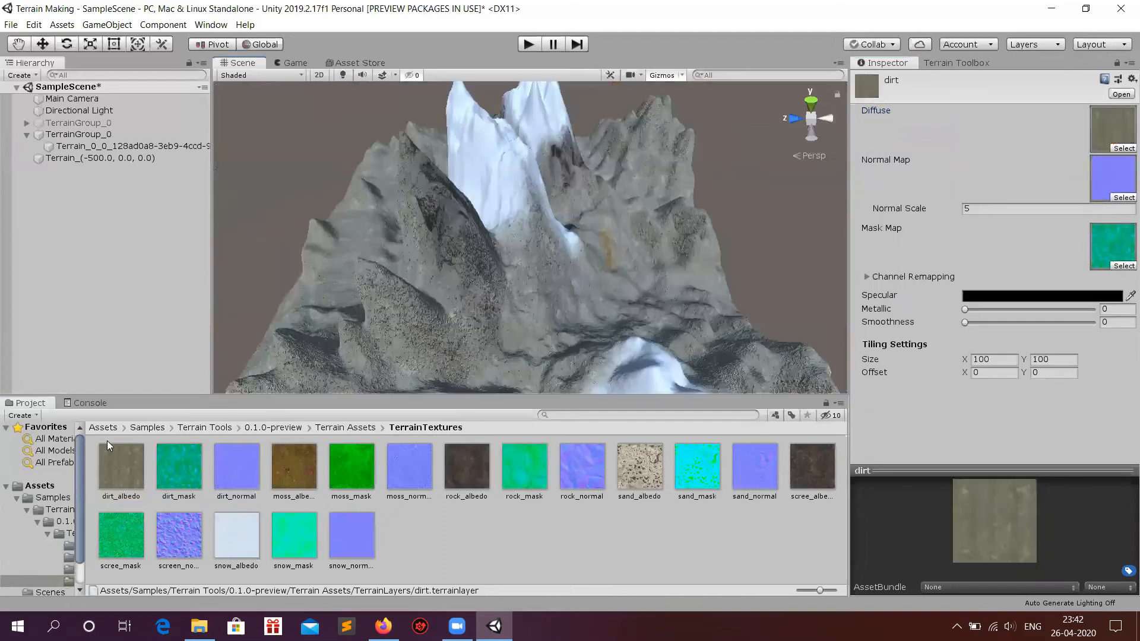
click(104, 427)
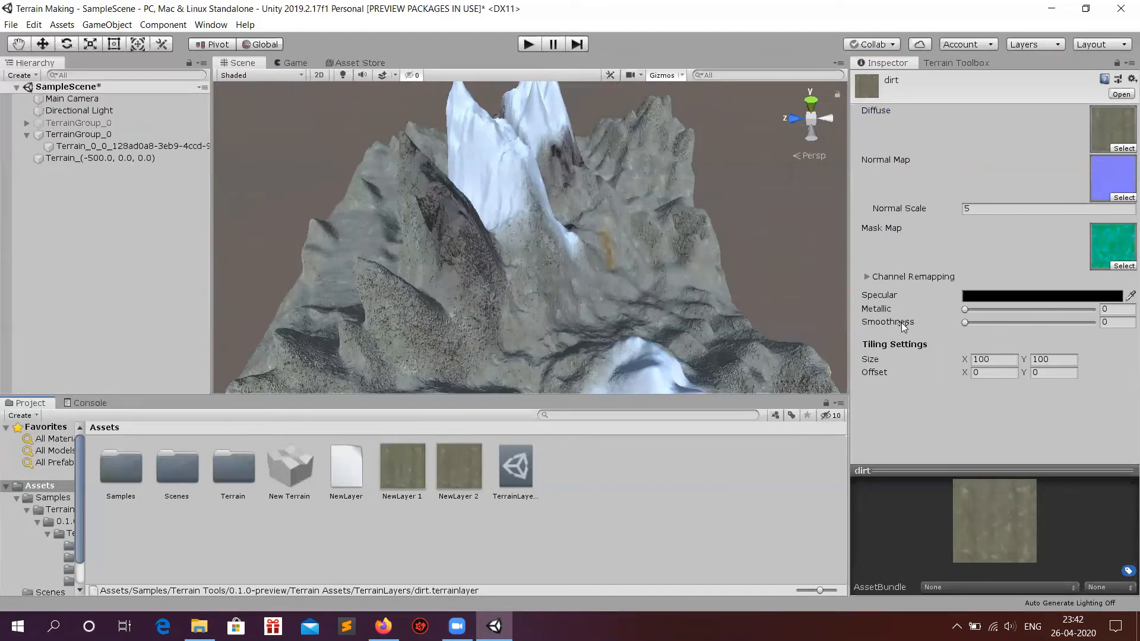
click(965, 309)
drag(964, 322, 764, 275)
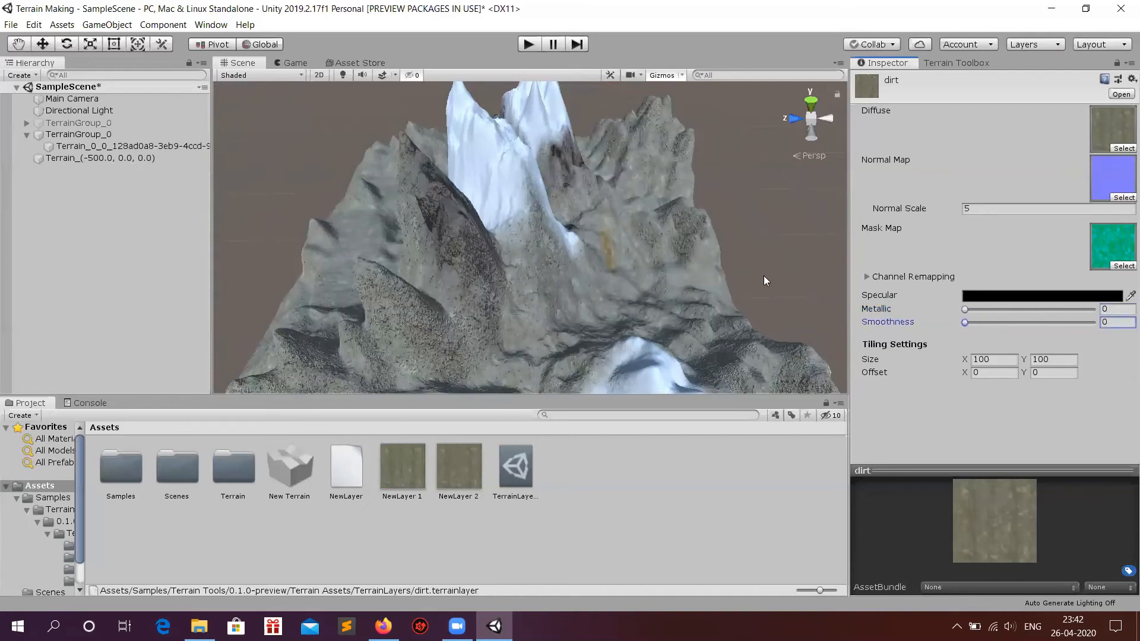
Review the new-terrain creation settings in the Terrain Toolbox.
click(926, 66)
scroll(877, 309, down, 1)
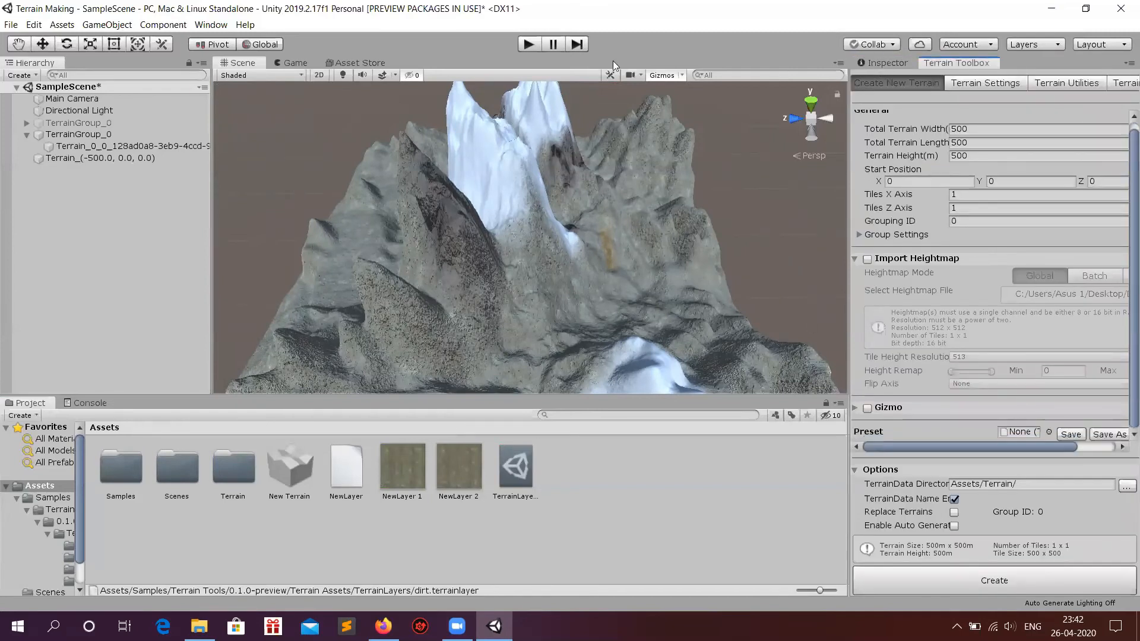
Open the scene's Lighting Settings window and dock it beside the Inspector.
click(205, 27)
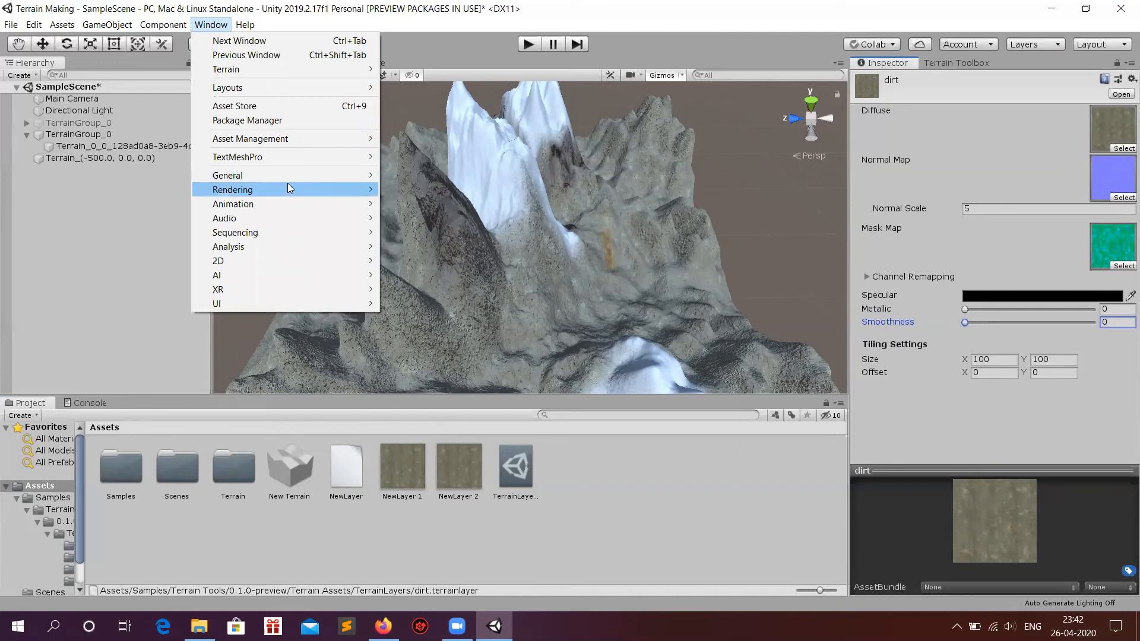
mouse_move(309, 237)
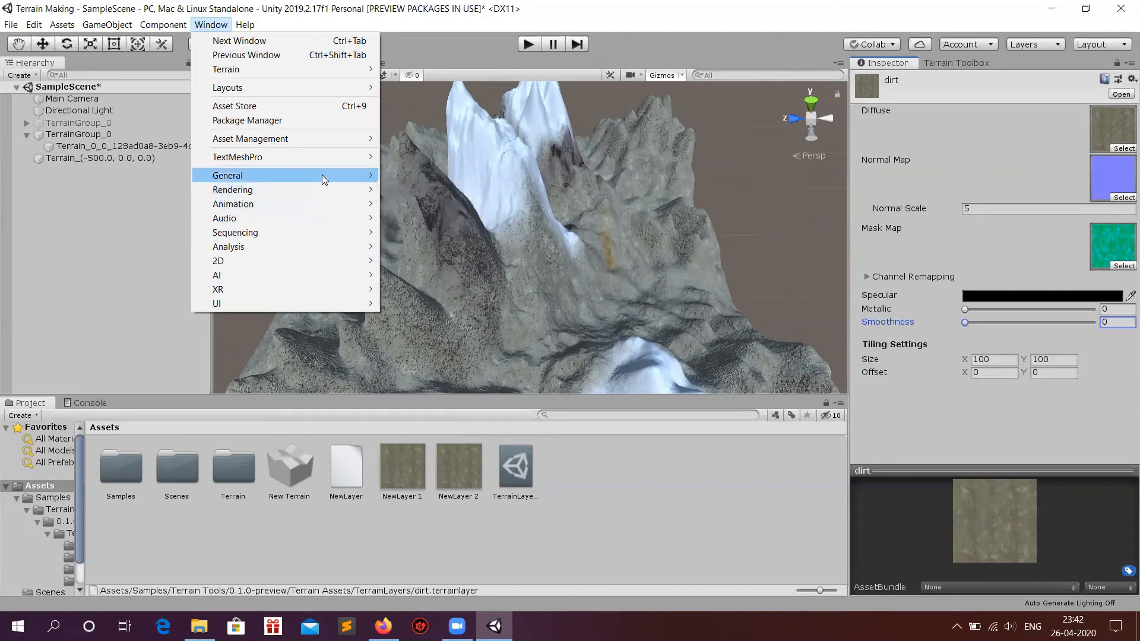
mouse_move(321, 175)
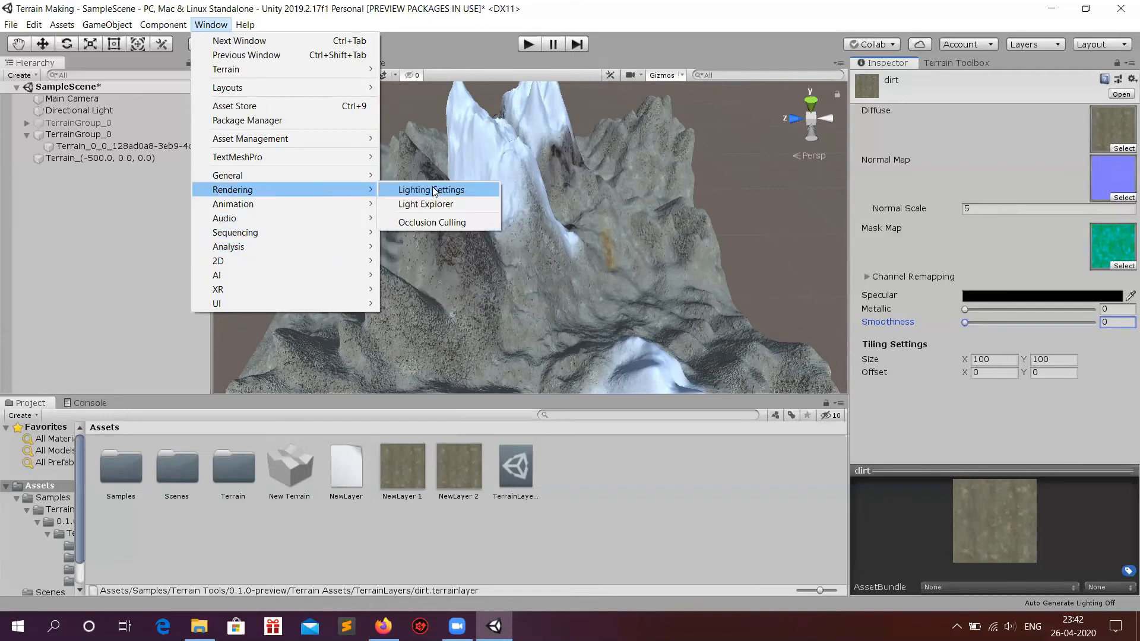
click(432, 190)
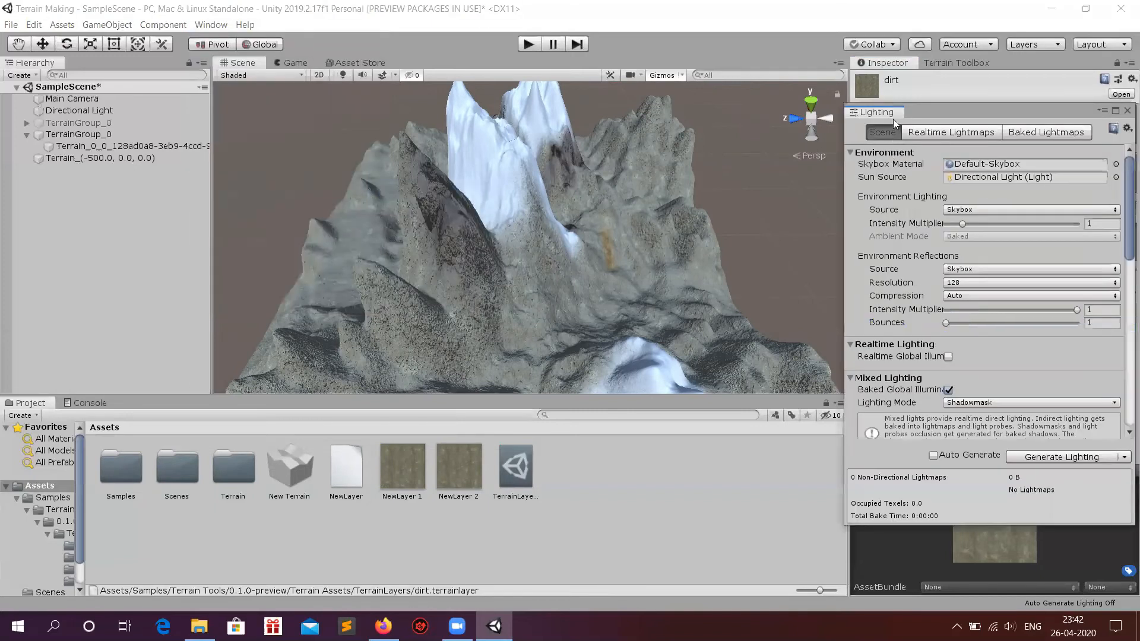
drag(892, 119, 944, 63)
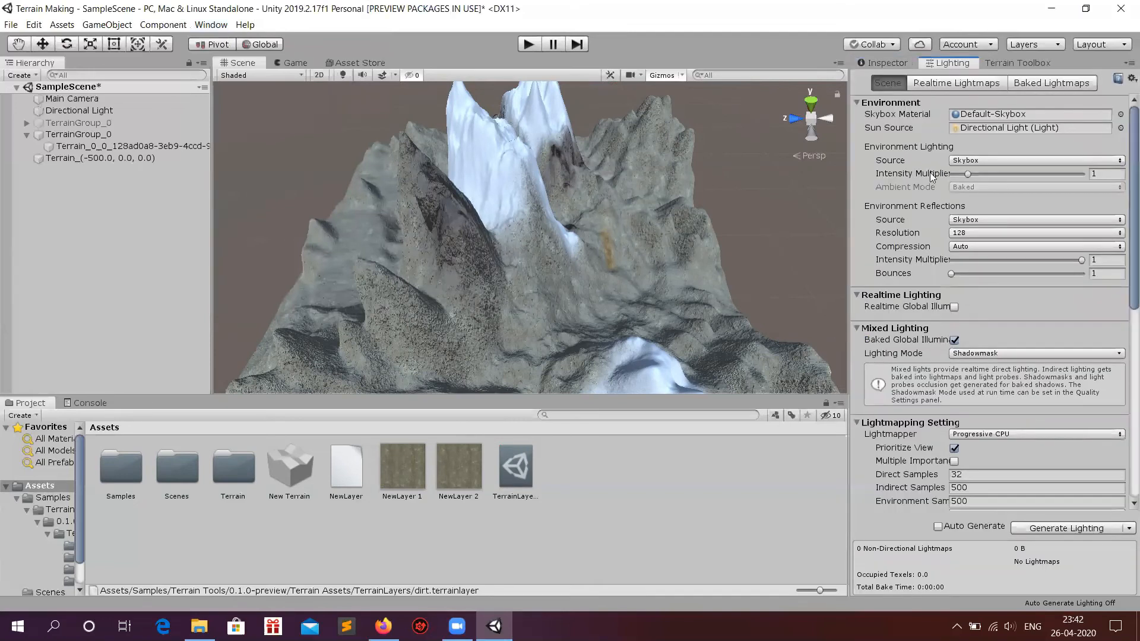
Review the environment, mixed lighting, lightmapping and fog settings, and inspect the terrain group in the scene.
scroll(941, 188, down, 10)
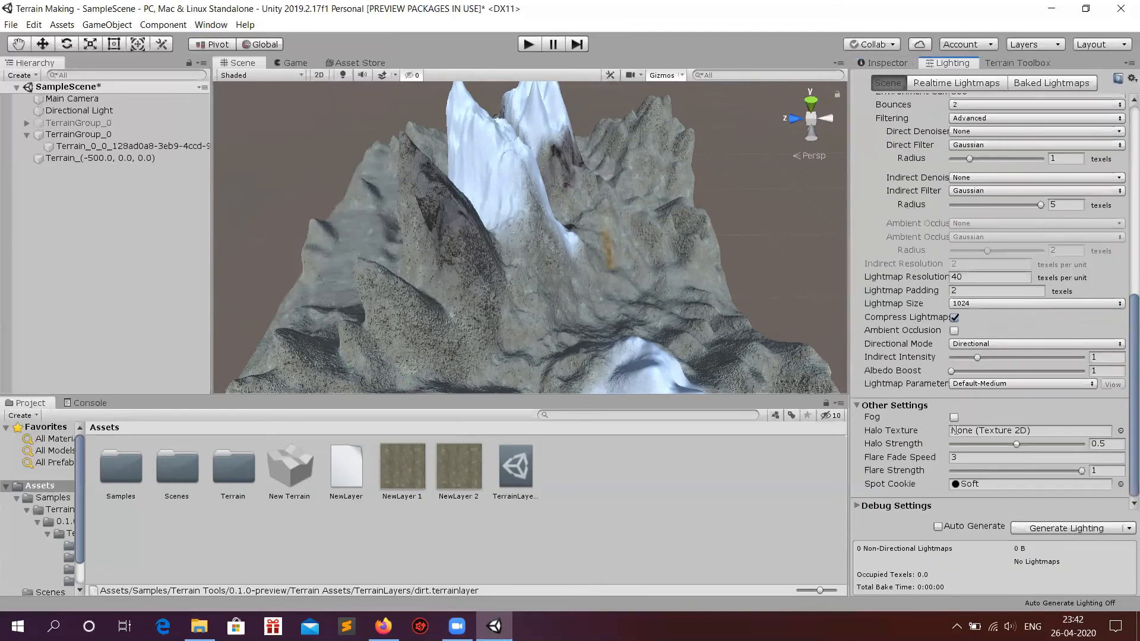
scroll(952, 430, up, 10)
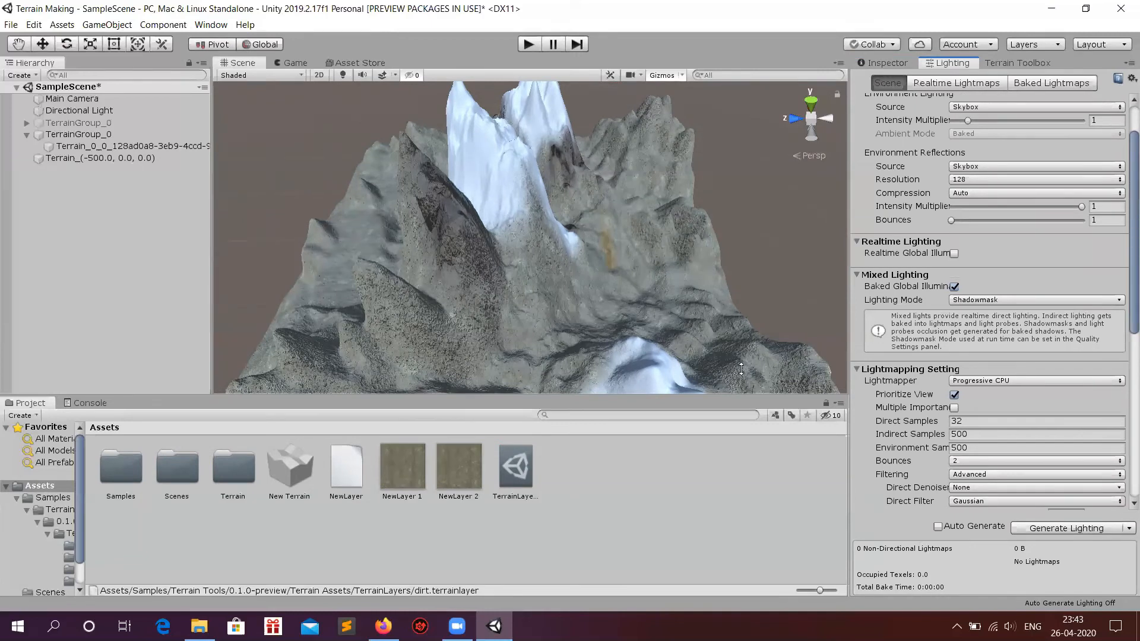
click(81, 137)
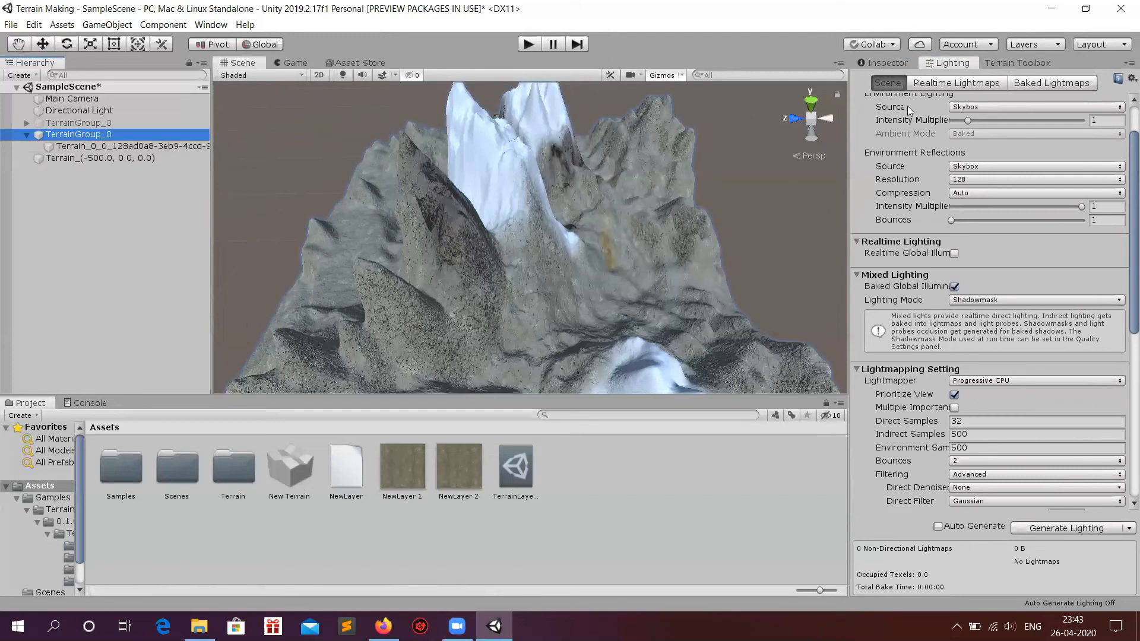
scroll(868, 168, down, 2)
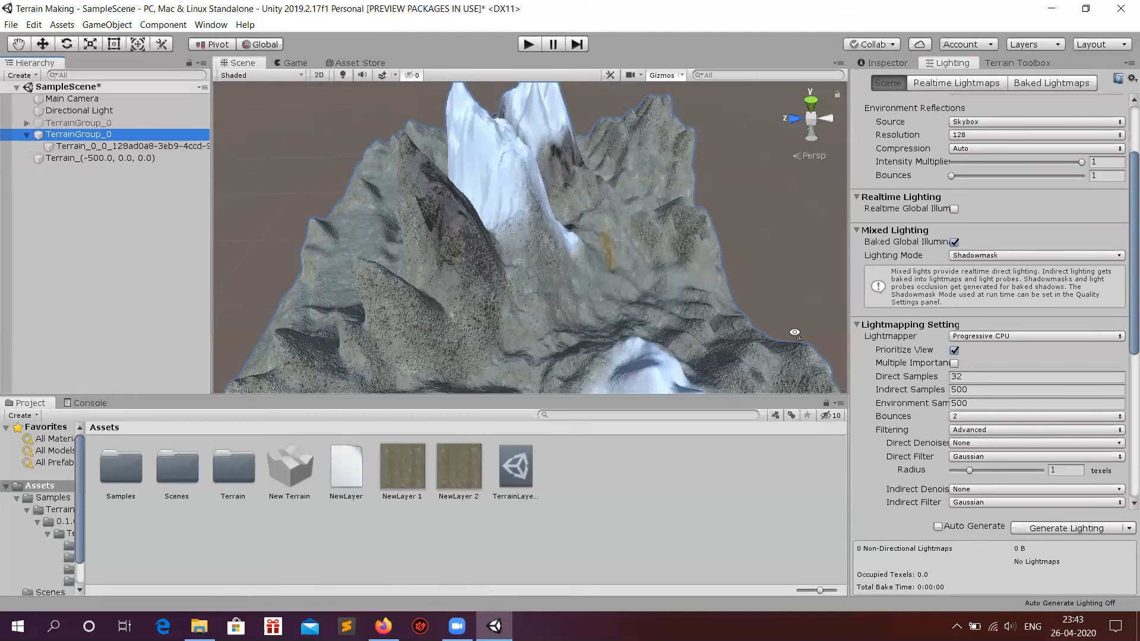
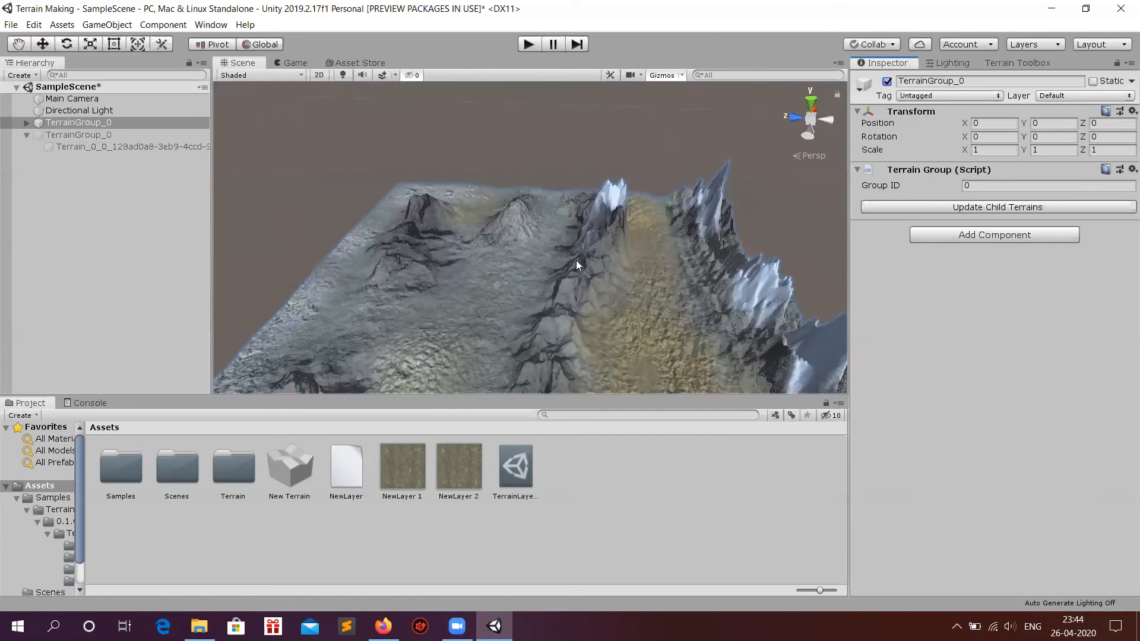
scroll(543, 271, up, 1)
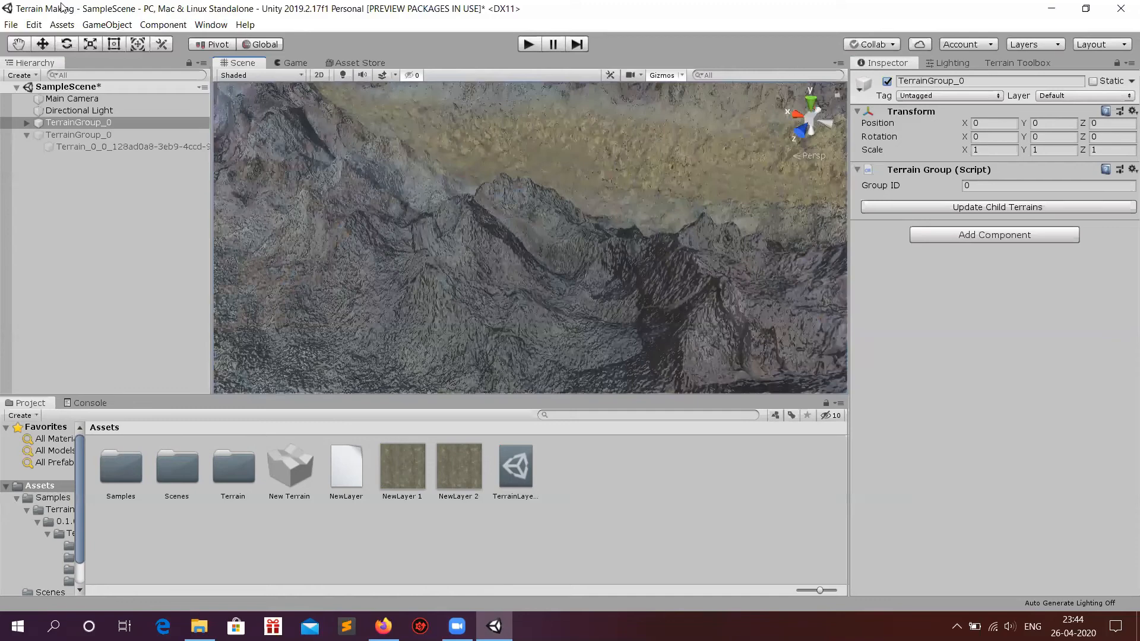
Switch to the Tangram Heightmapper page in Firefox and examine the grayscale elevation map along the coastline at several zoom levels.
key(alt+Tab)
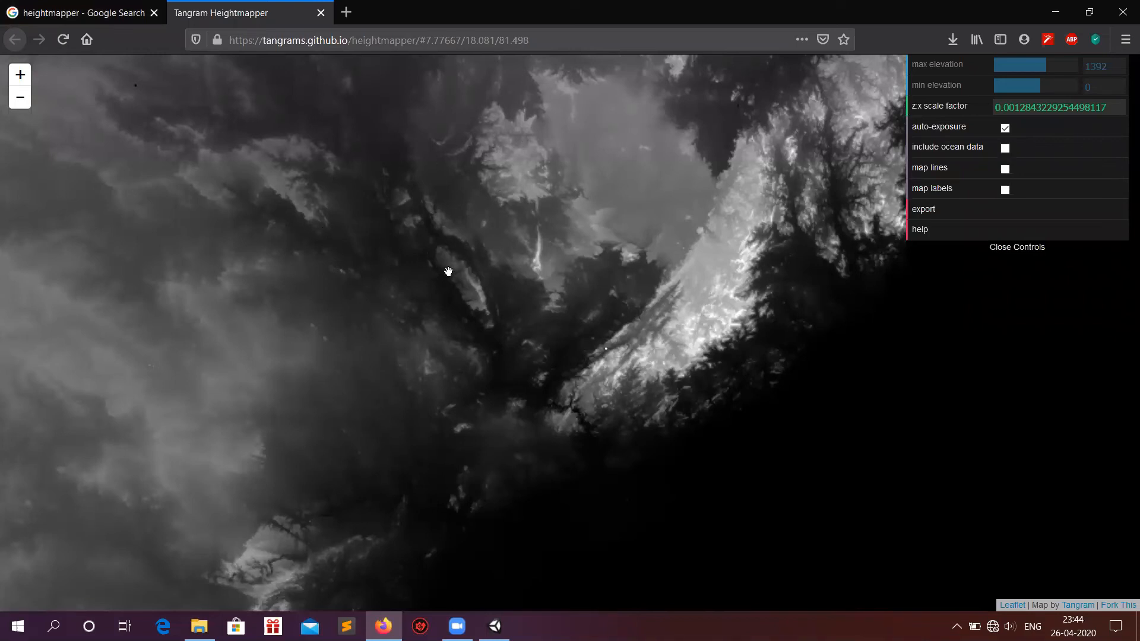
scroll(448, 271, down, 1)
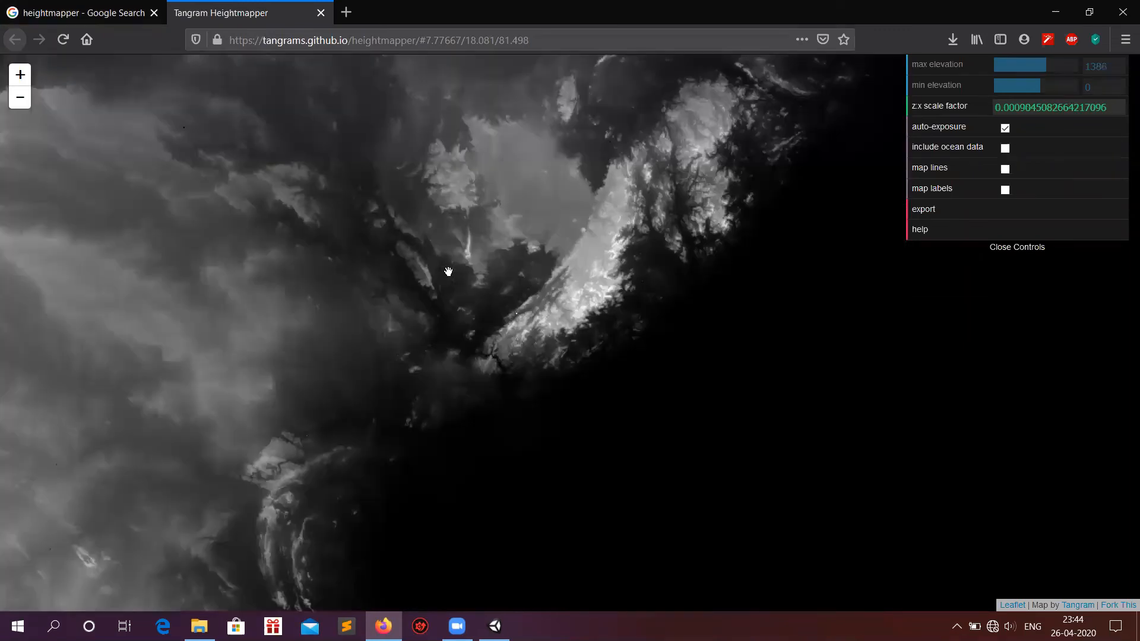
scroll(448, 272, down, 1)
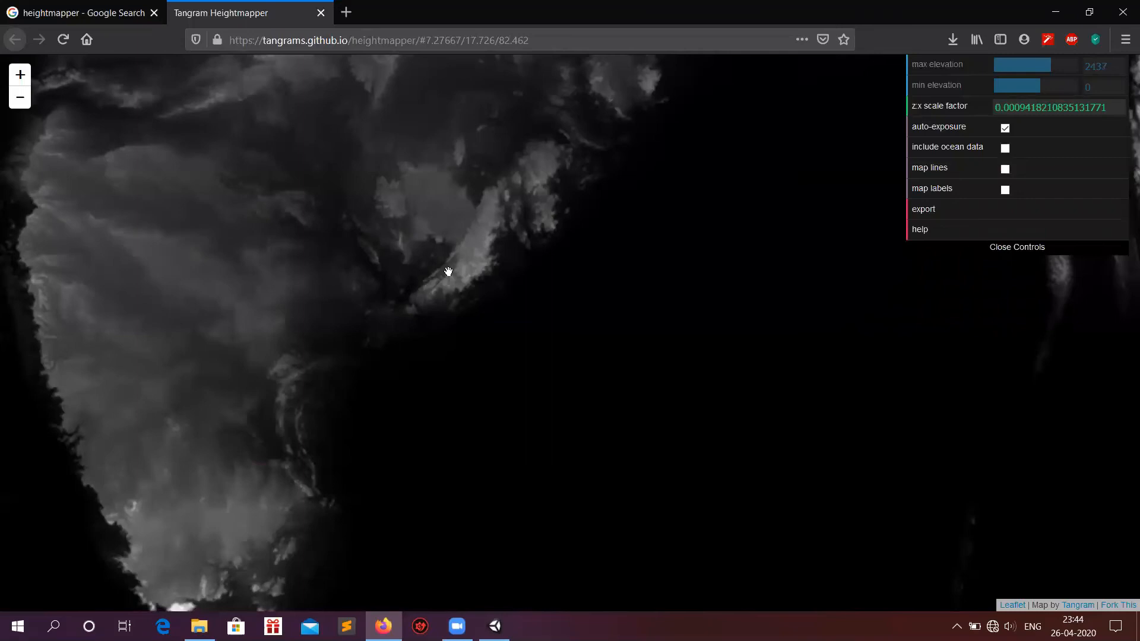
scroll(368, 211, down, 2)
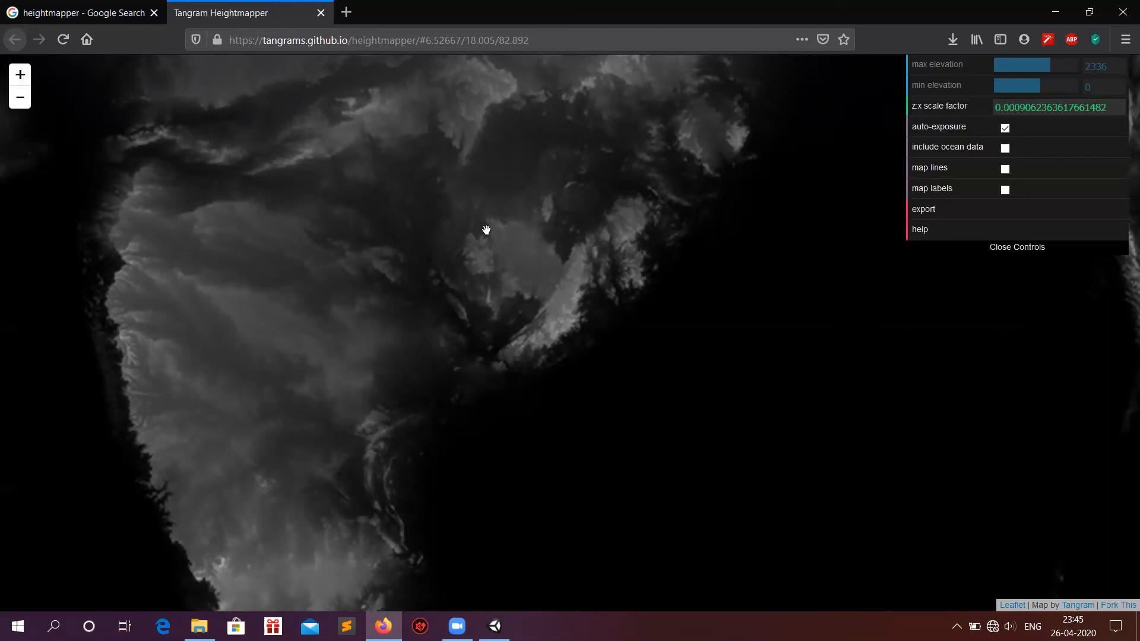
scroll(481, 230, down, 1)
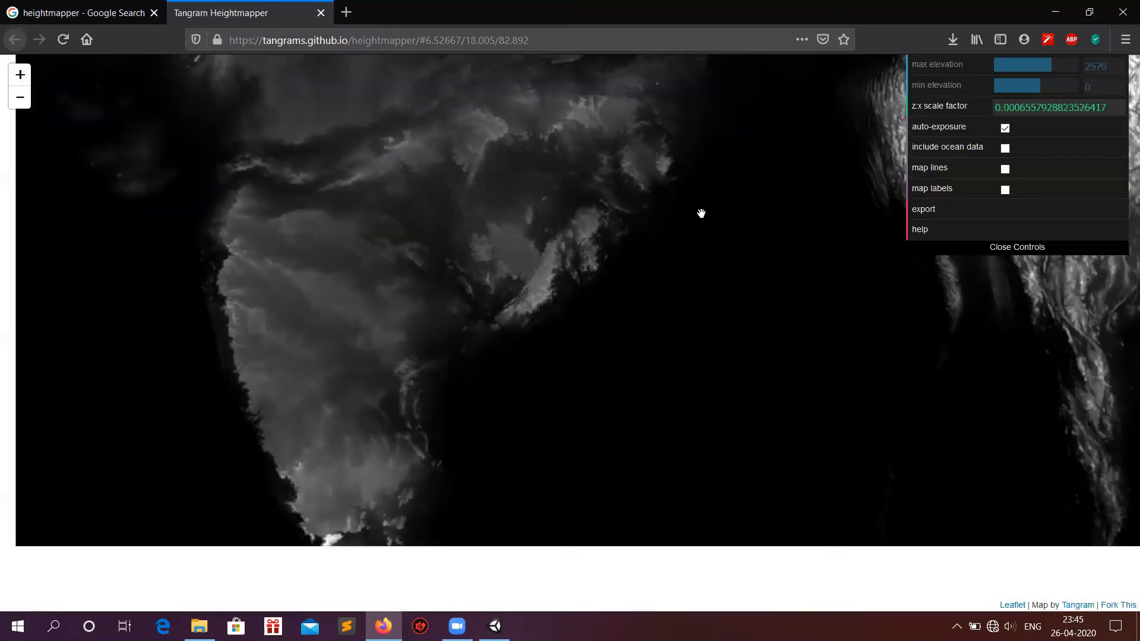
scroll(582, 186, up, 1)
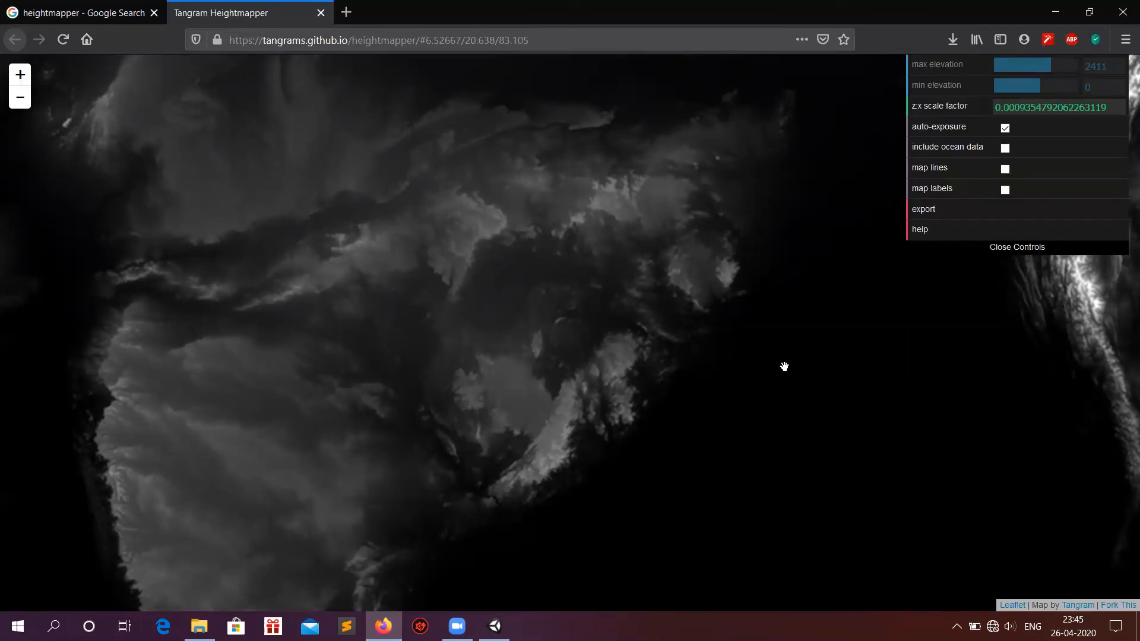
scroll(703, 225, up, 1)
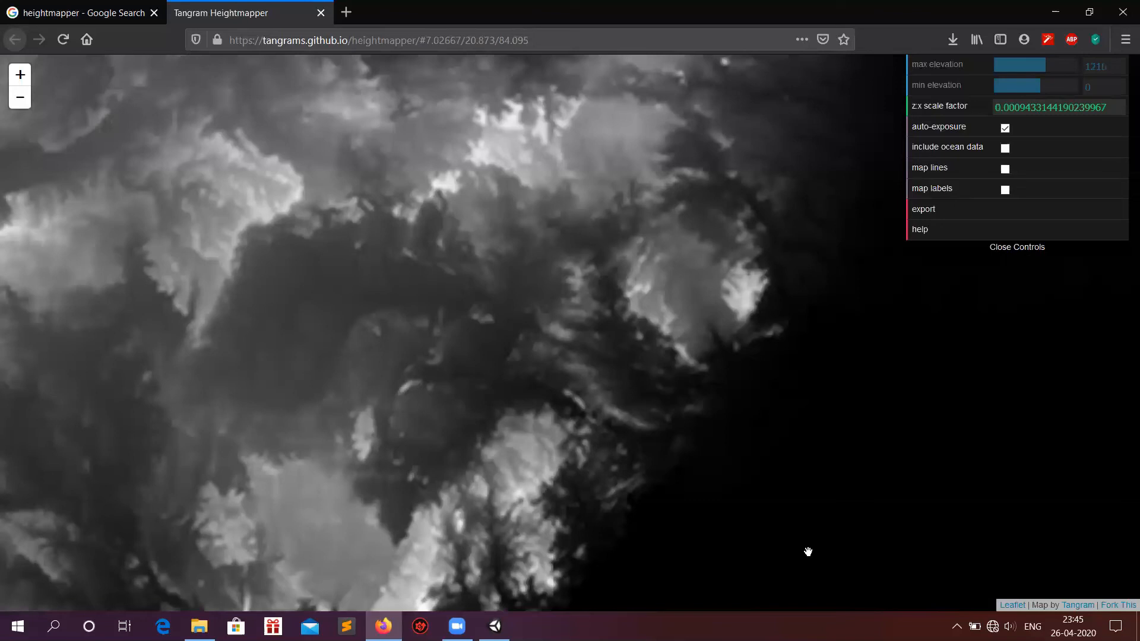
scroll(446, 360, down, 1)
scroll(446, 360, up, 1)
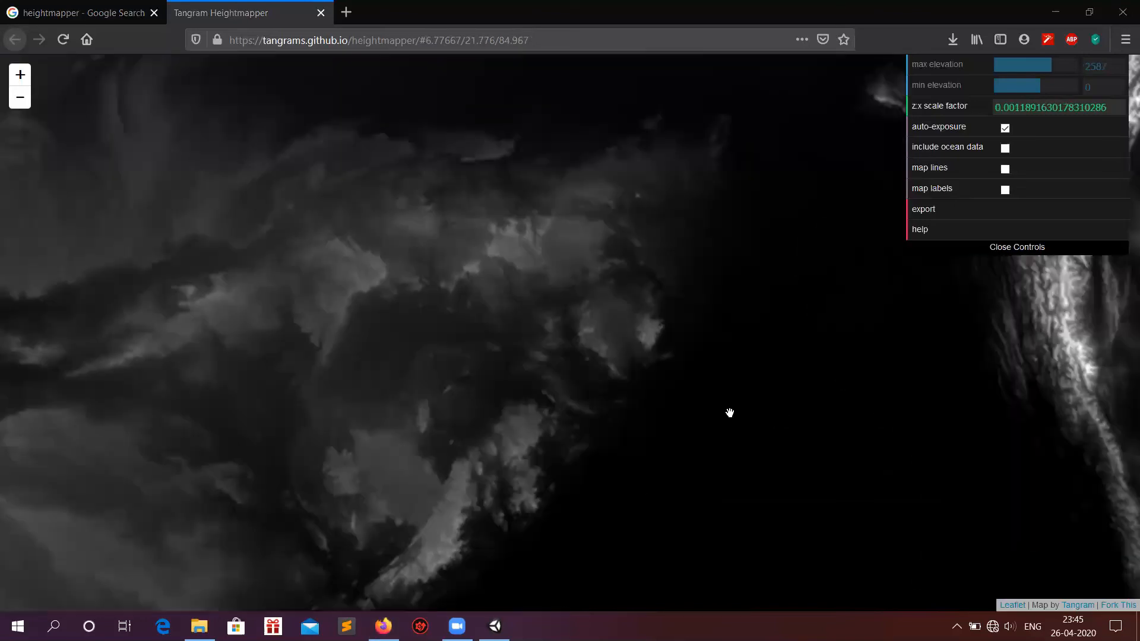
scroll(578, 383, up, 1)
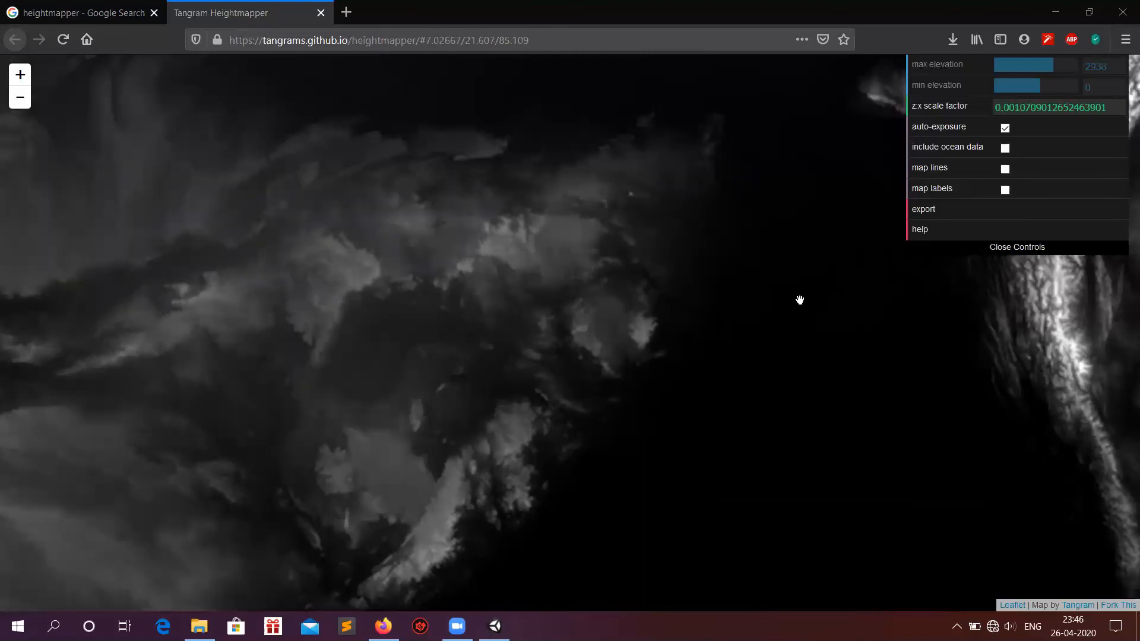
Try exporting the framed heightmap as a PNG, cancel the save and minimize the browser.
scroll(852, 332, down, 1)
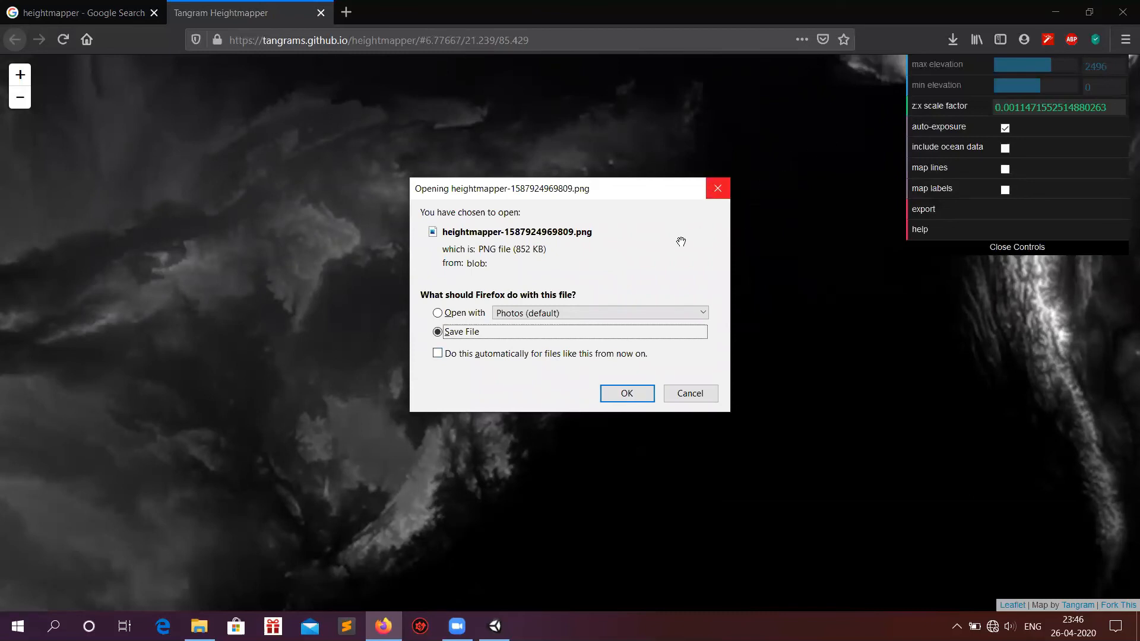
key(Escape)
scroll(679, 234, down, 1)
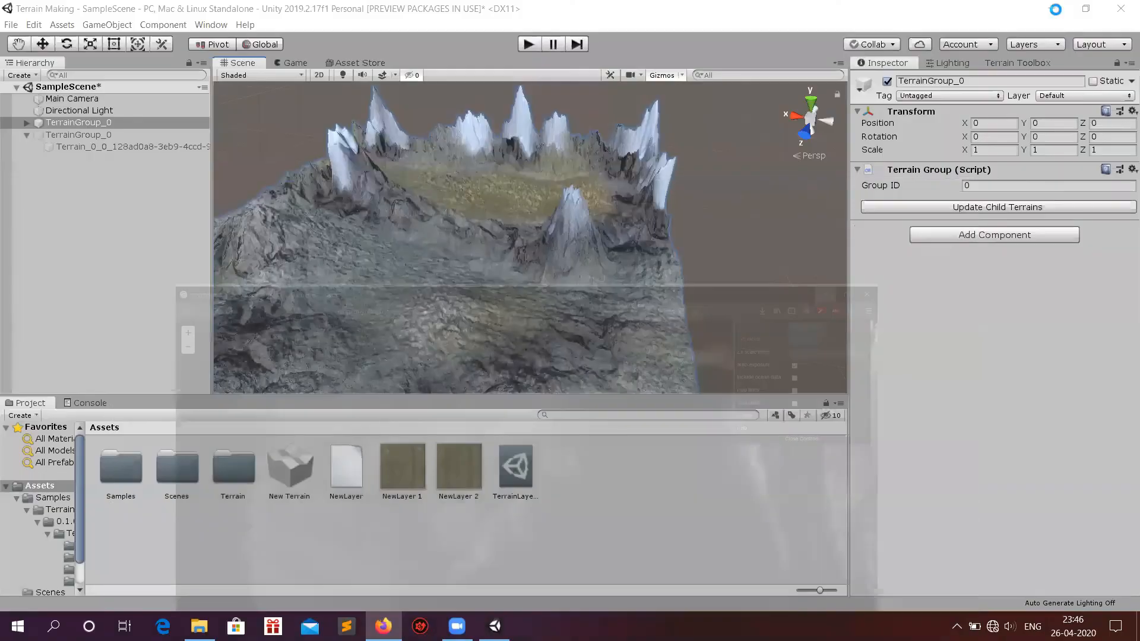
click(1055, 13)
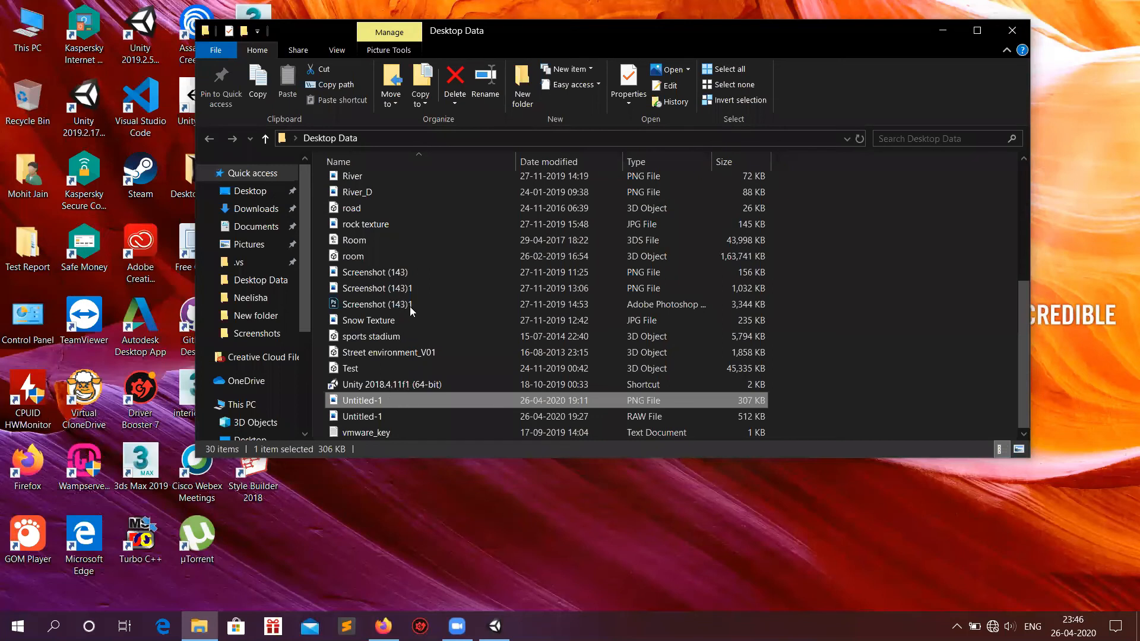
View the Screenshot (143)1 PNG heightmap from the Desktop Data folder in Photos and close the viewer.
click(409, 273)
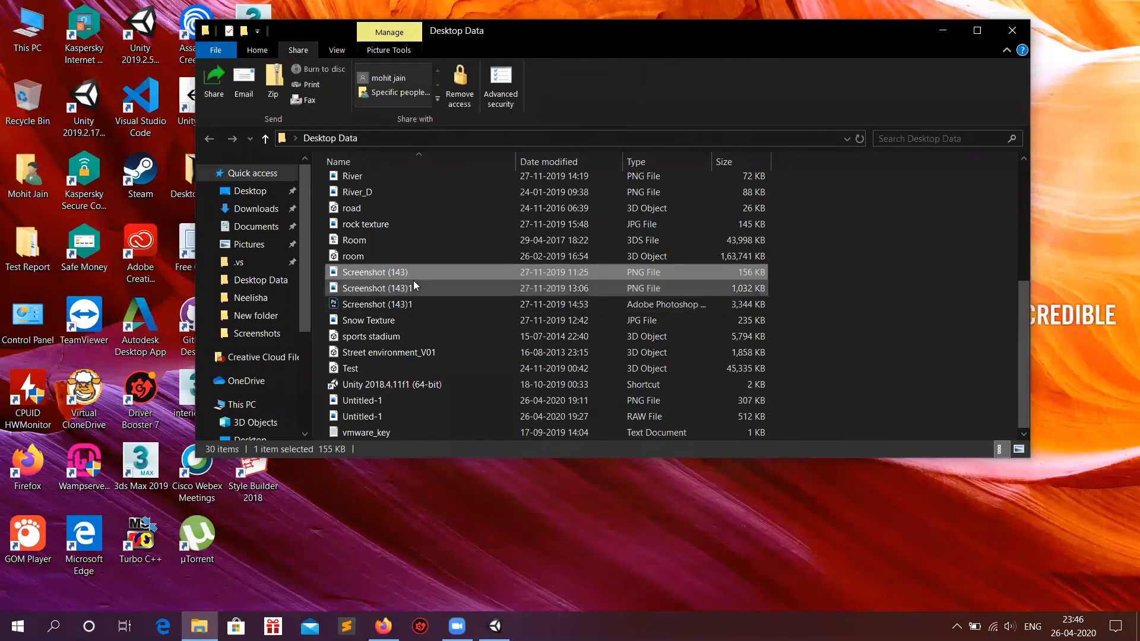
click(414, 287)
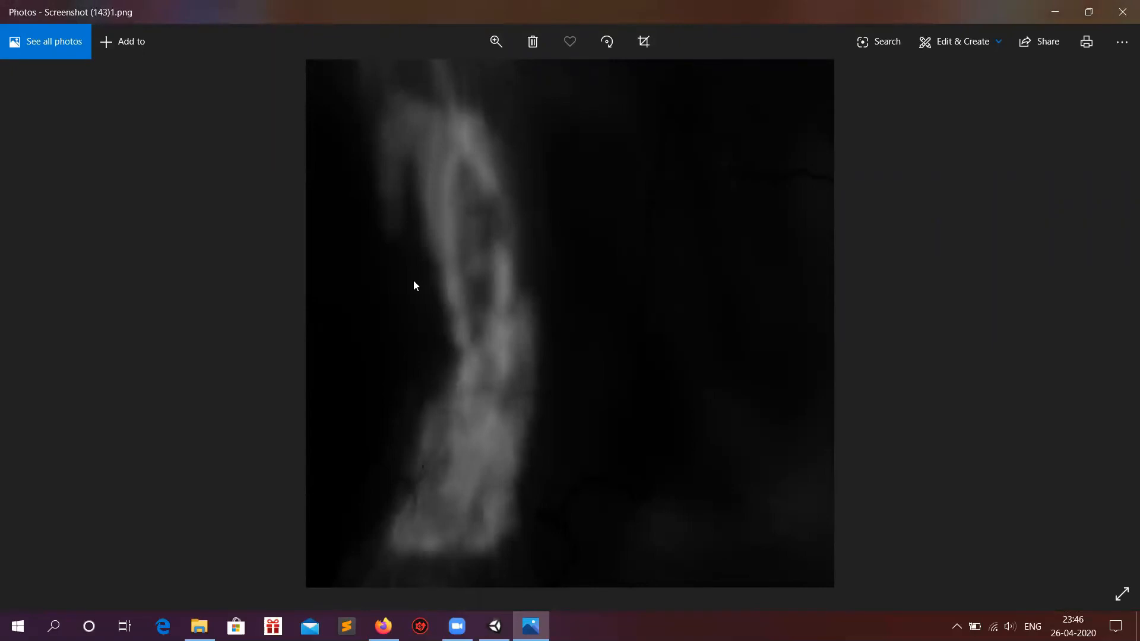
click(1123, 7)
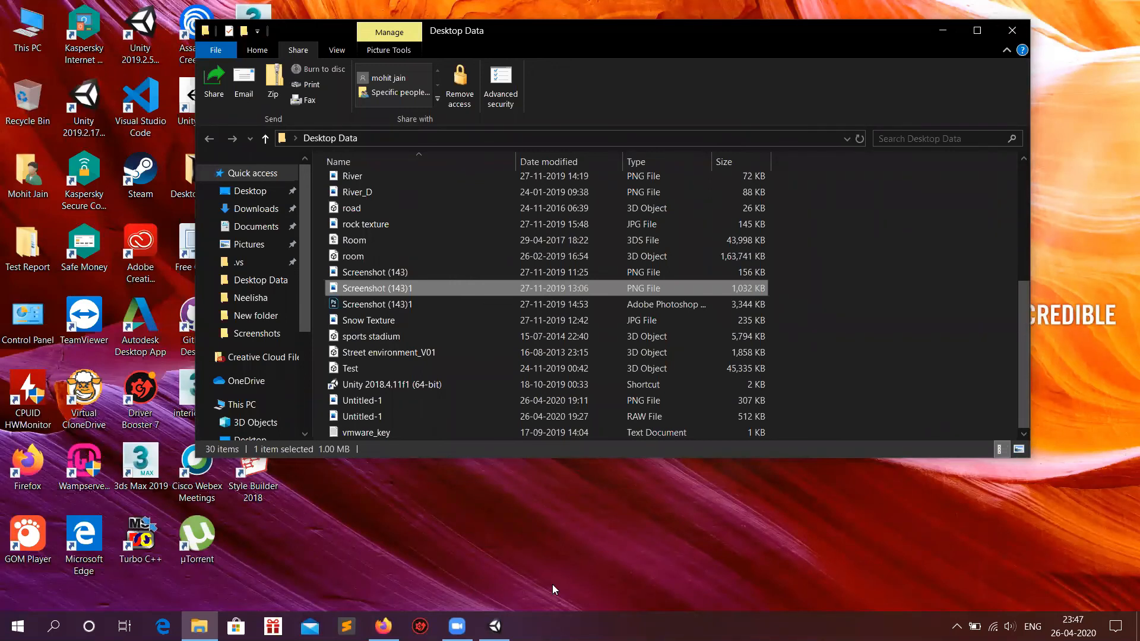
double_click(482, 283)
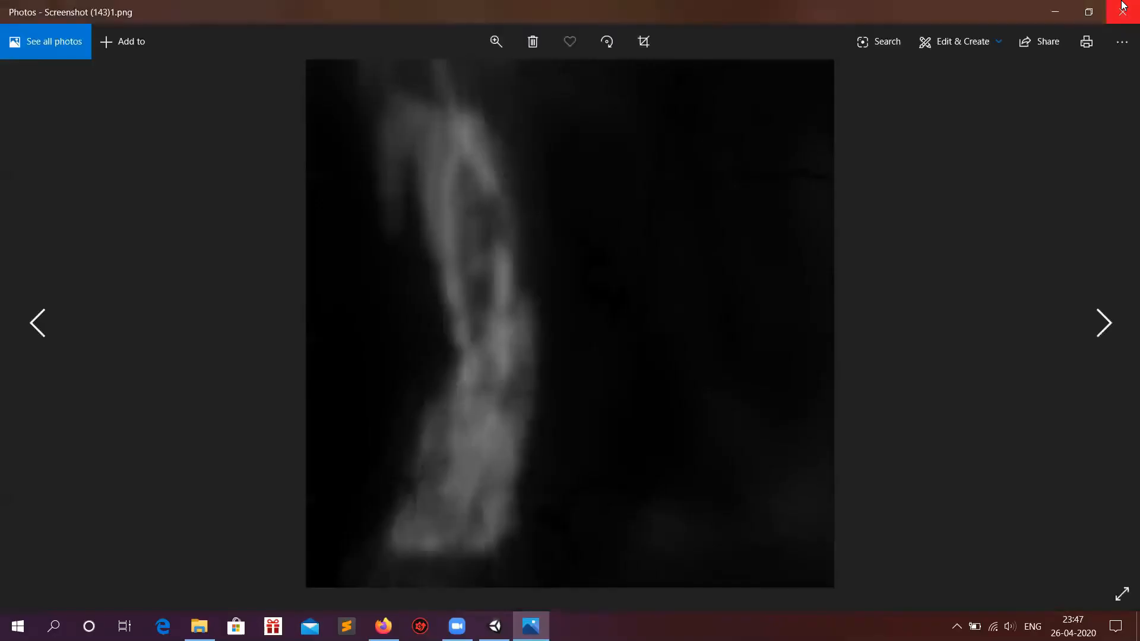
click(1122, 7)
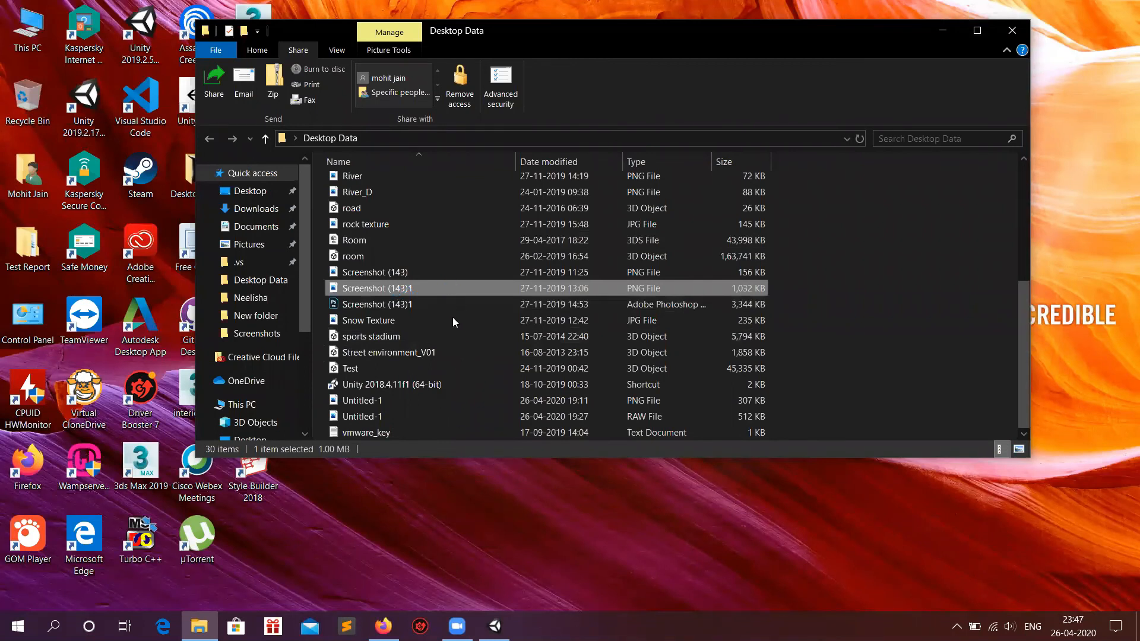
Open the Untitled-1 RAW file from the Desktop Data folder in Photoshop.
right_click(398, 287)
mouse_move(478, 359)
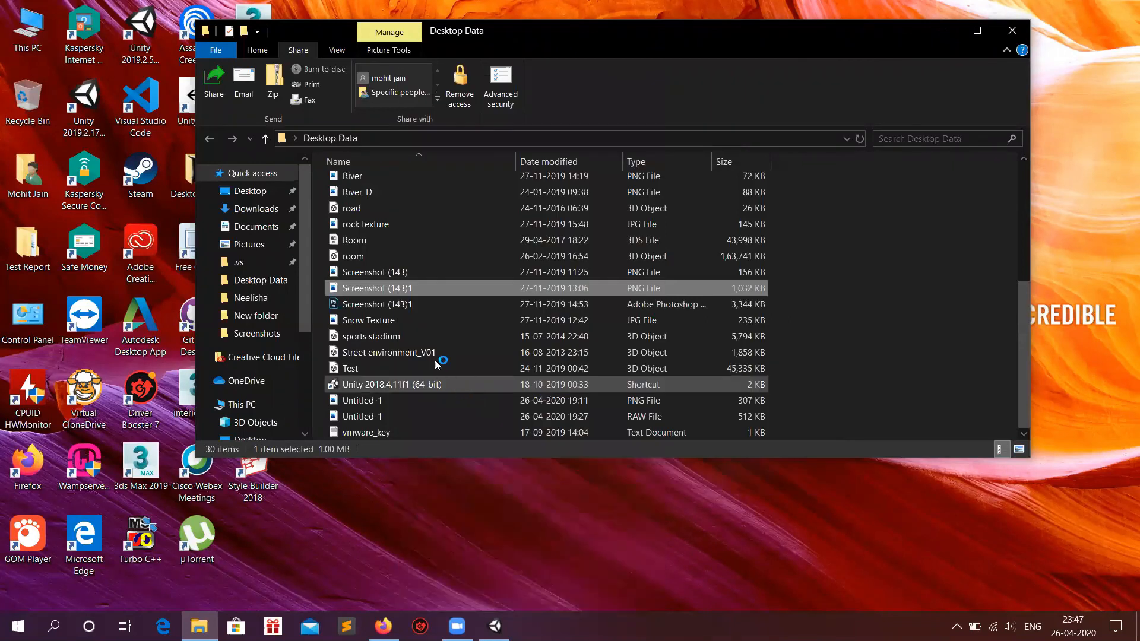
click(427, 385)
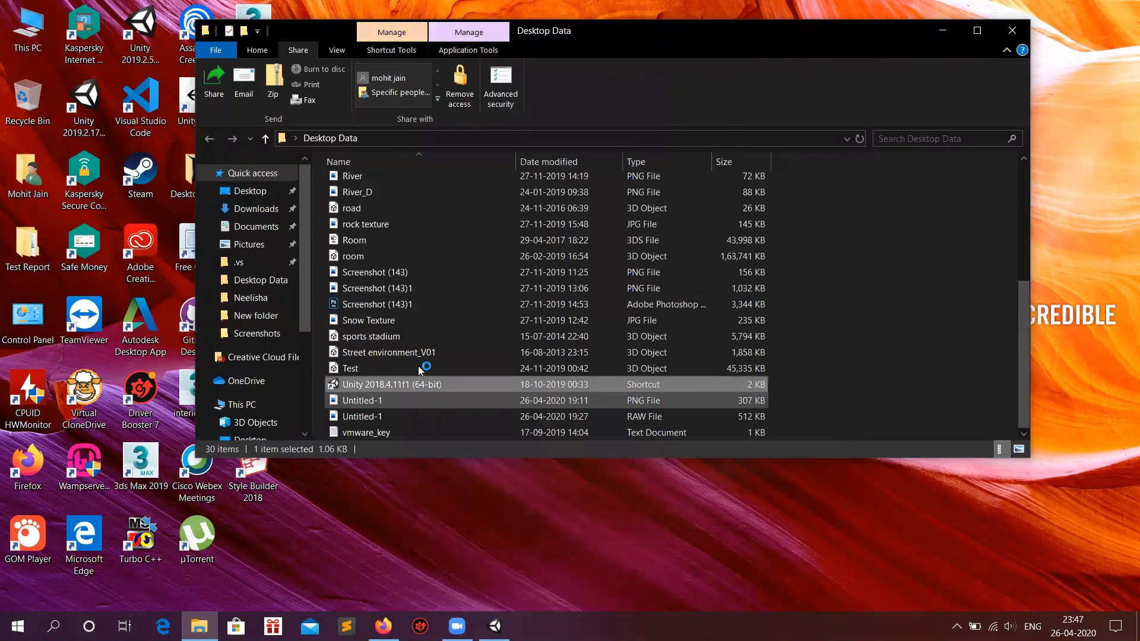
double_click(434, 418)
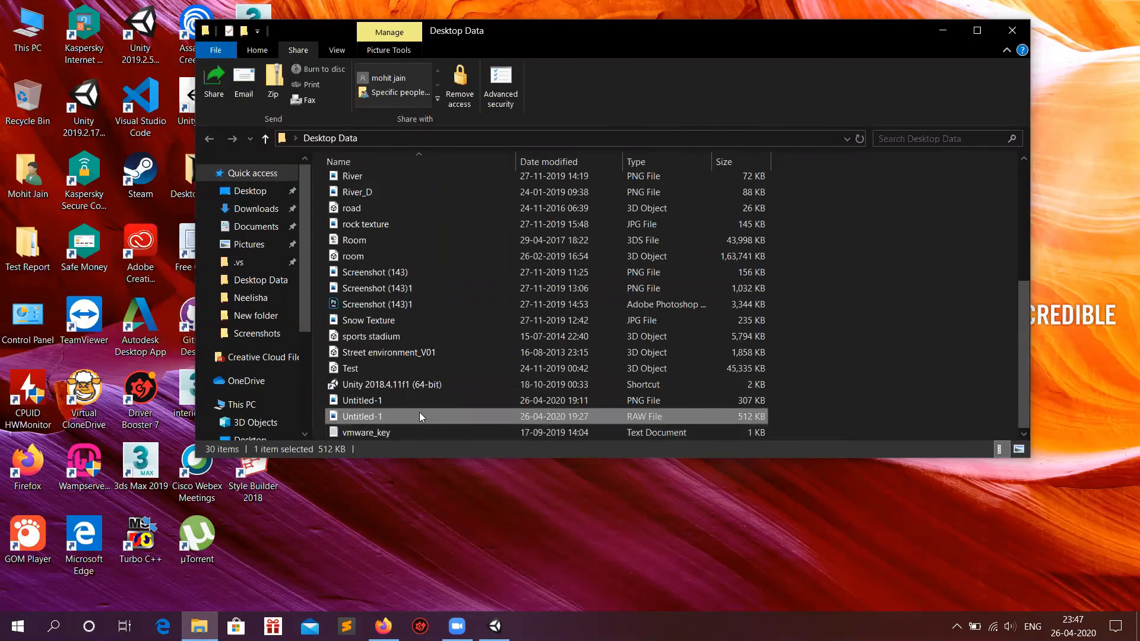
right_click(419, 413)
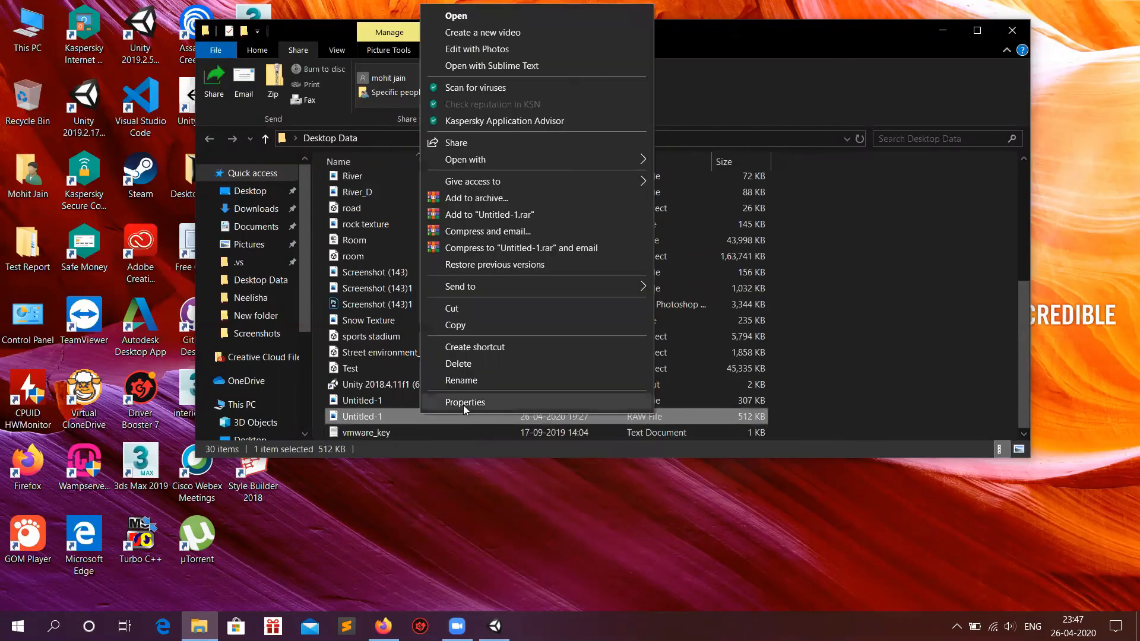
click(463, 404)
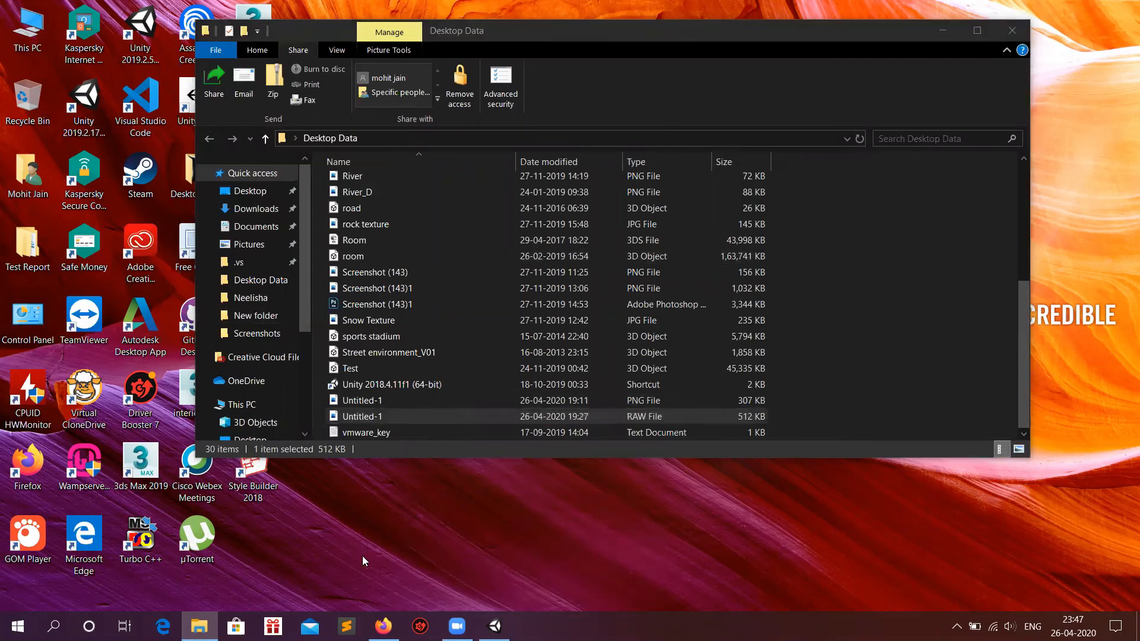
double_click(544, 328)
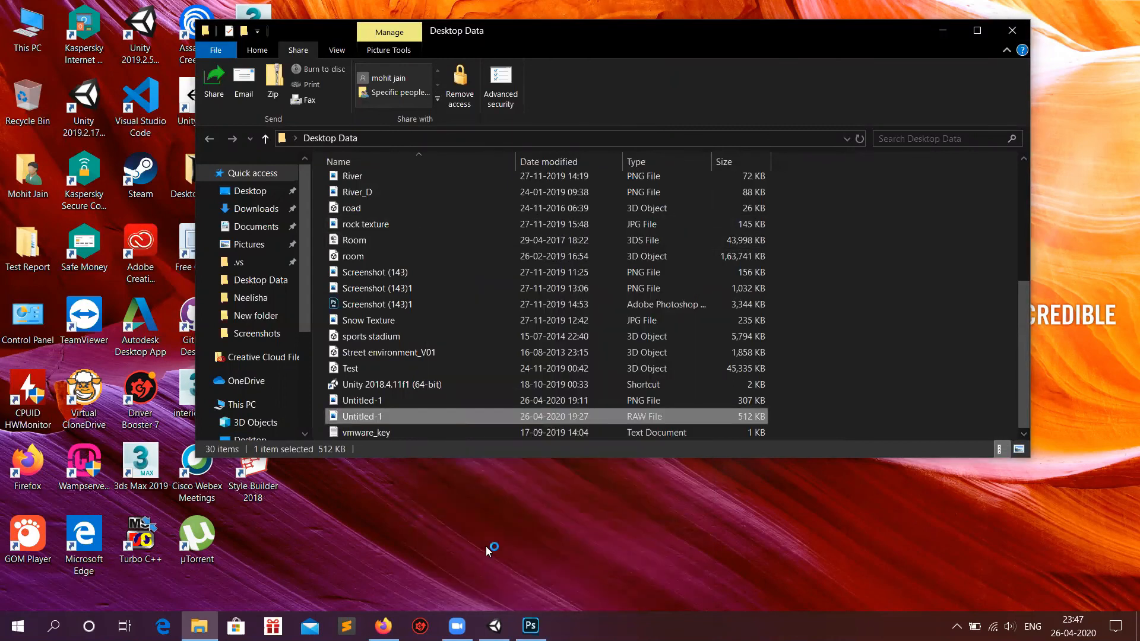
Switch to the Terrain Making project in Unity and enable Import Heightmap for a new terrain in the Terrain Toolbox.
mouse_move(497, 624)
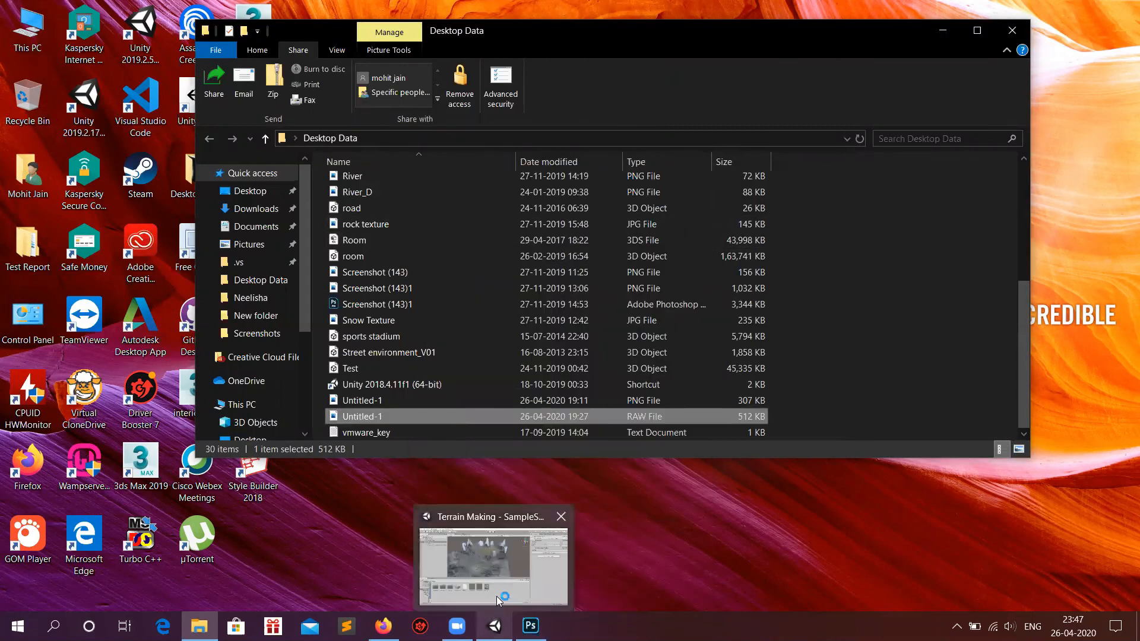
mouse_move(519, 577)
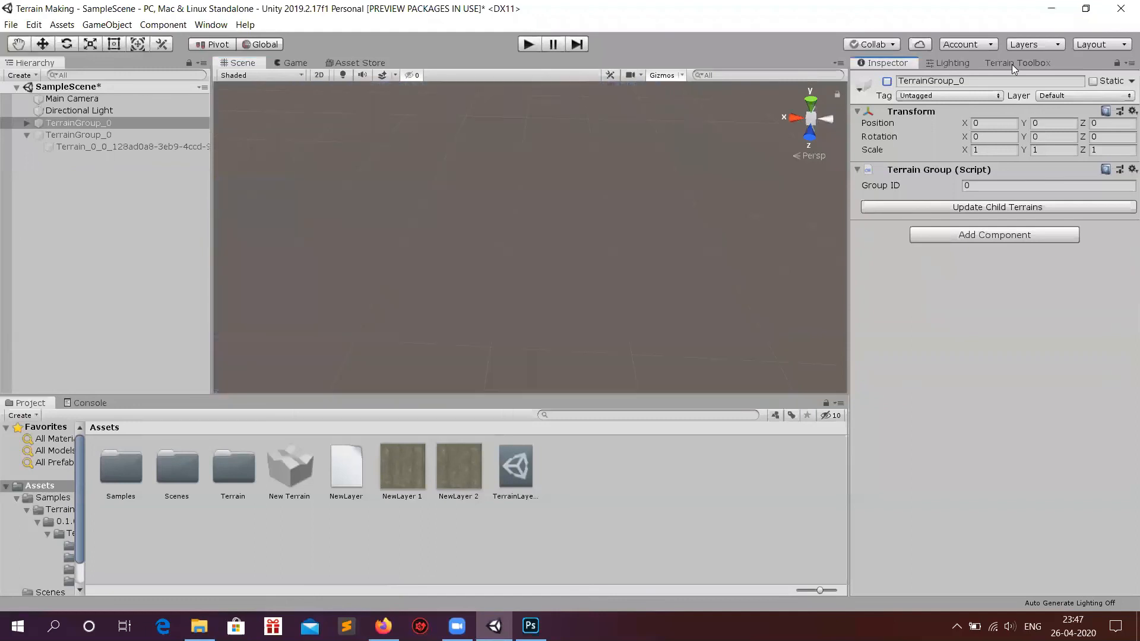
click(990, 64)
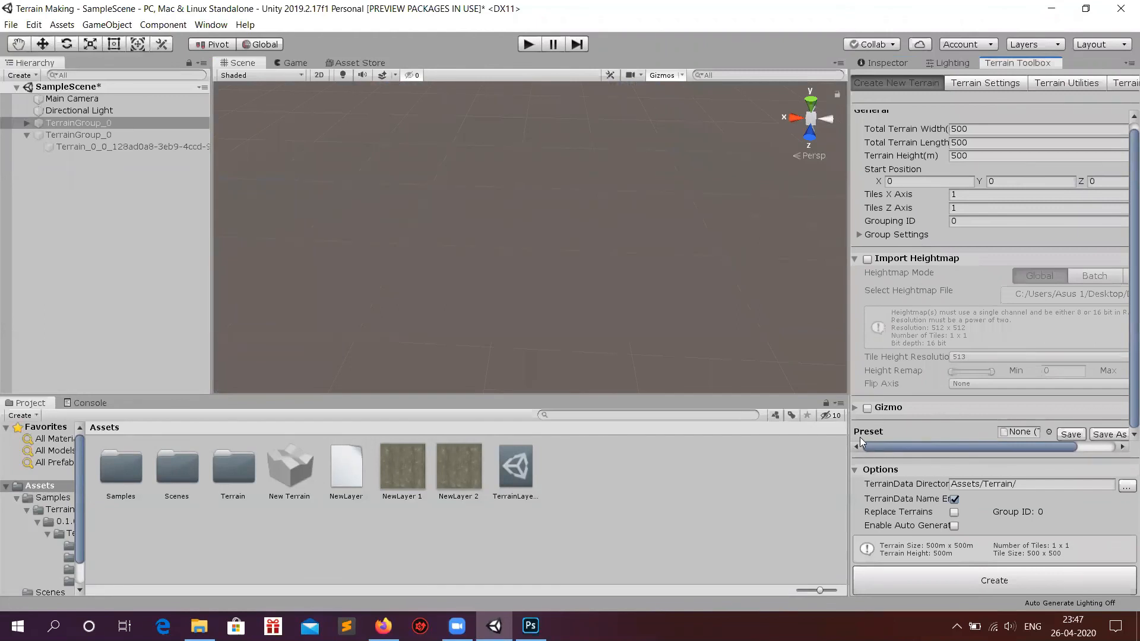
scroll(872, 404, up, 1)
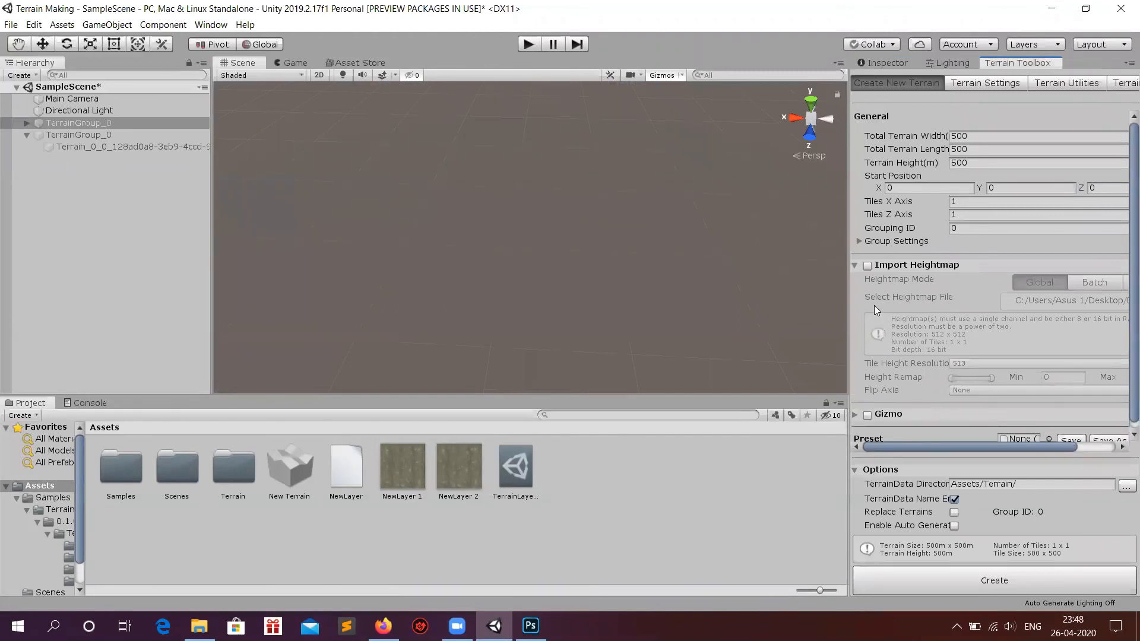
click(869, 266)
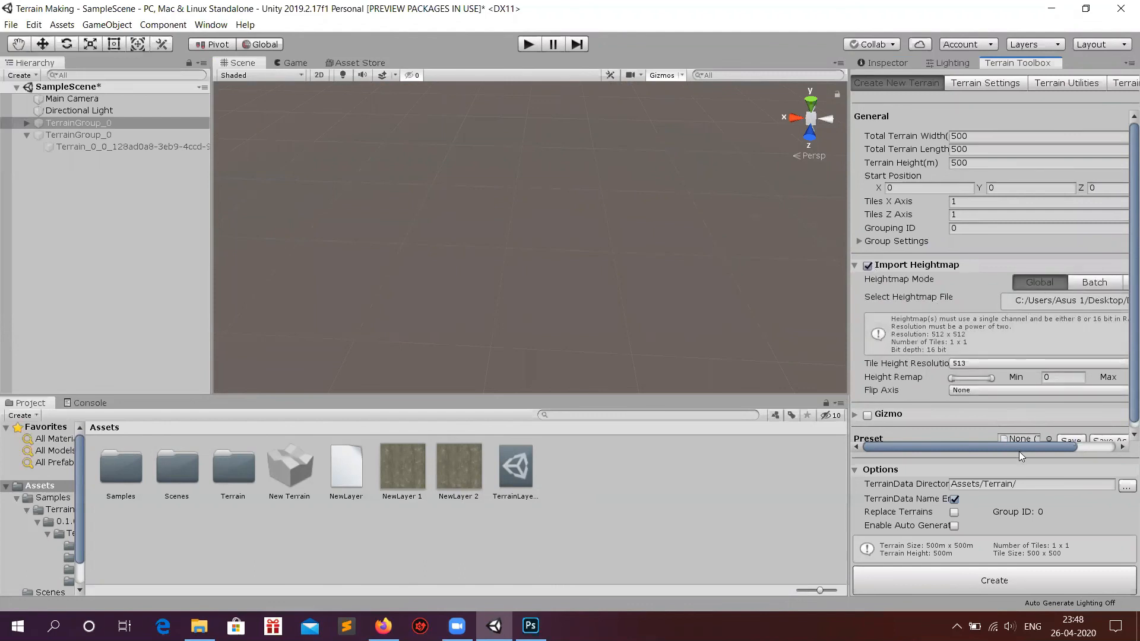
Choose the Untitled-1 raw image from the Desktop Data folder on the Desktop as the heightmap file.
drag(1018, 451, 1075, 447)
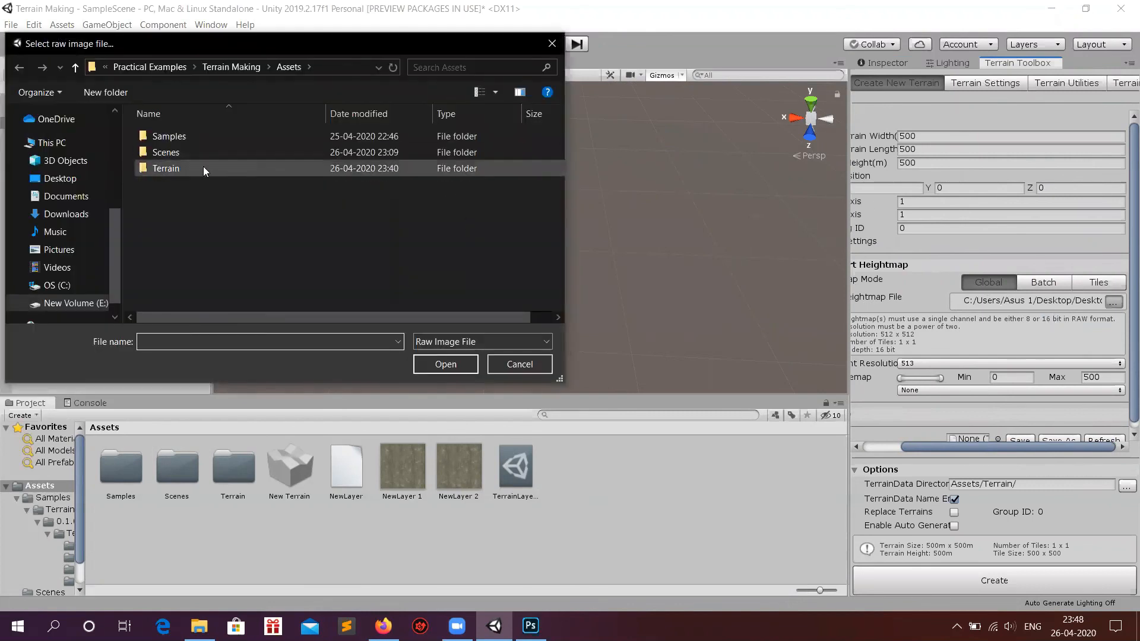
click(65, 196)
click(59, 178)
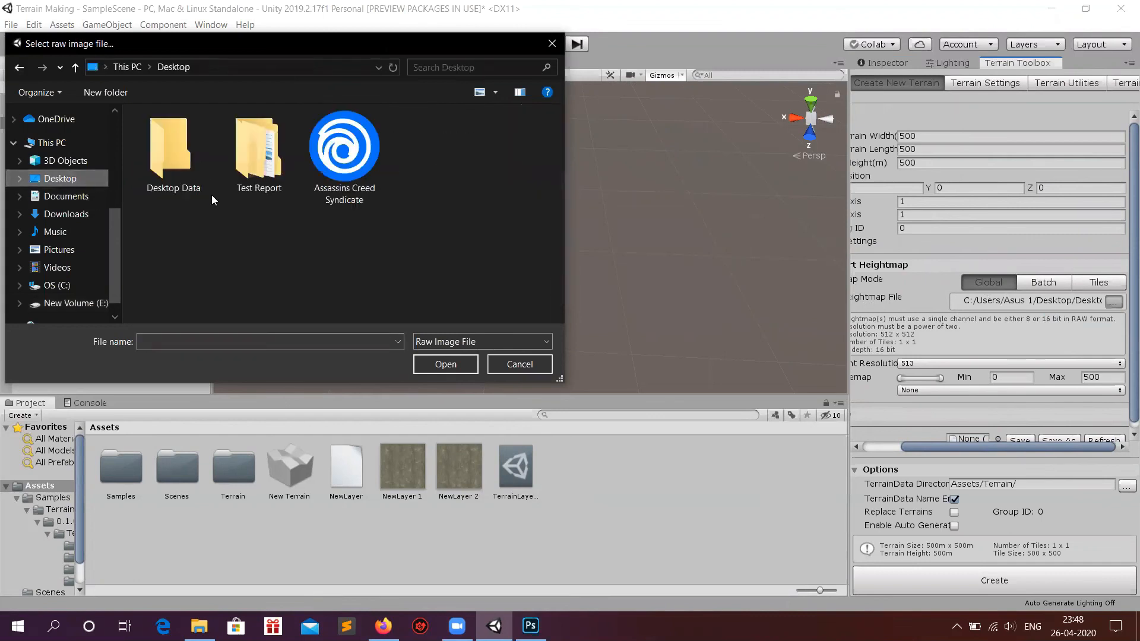
double_click(175, 185)
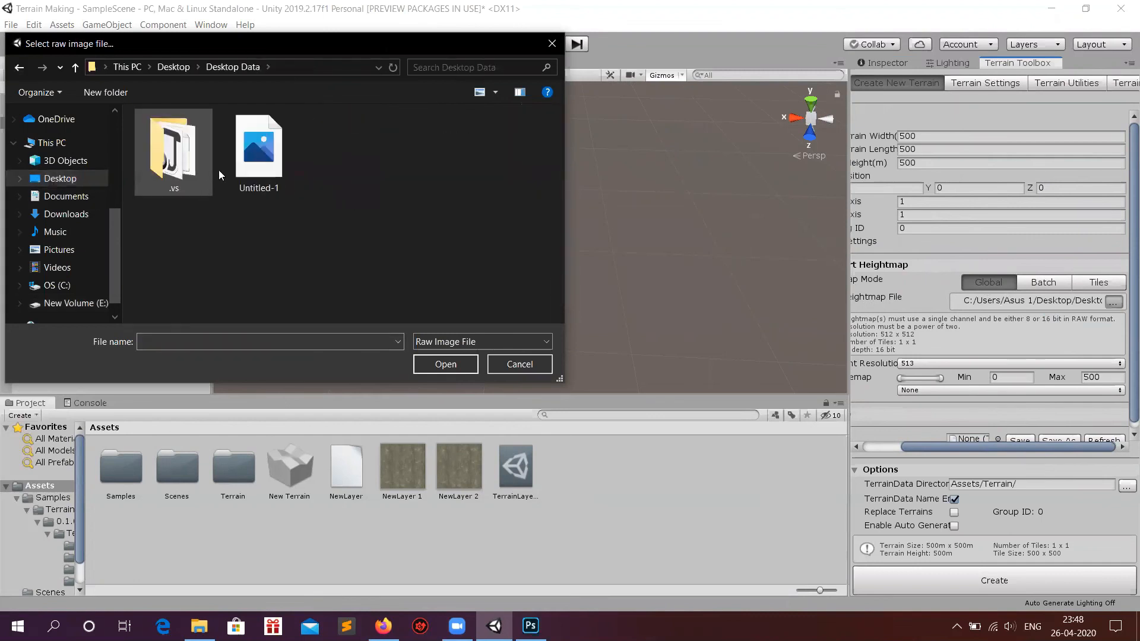
double_click(286, 164)
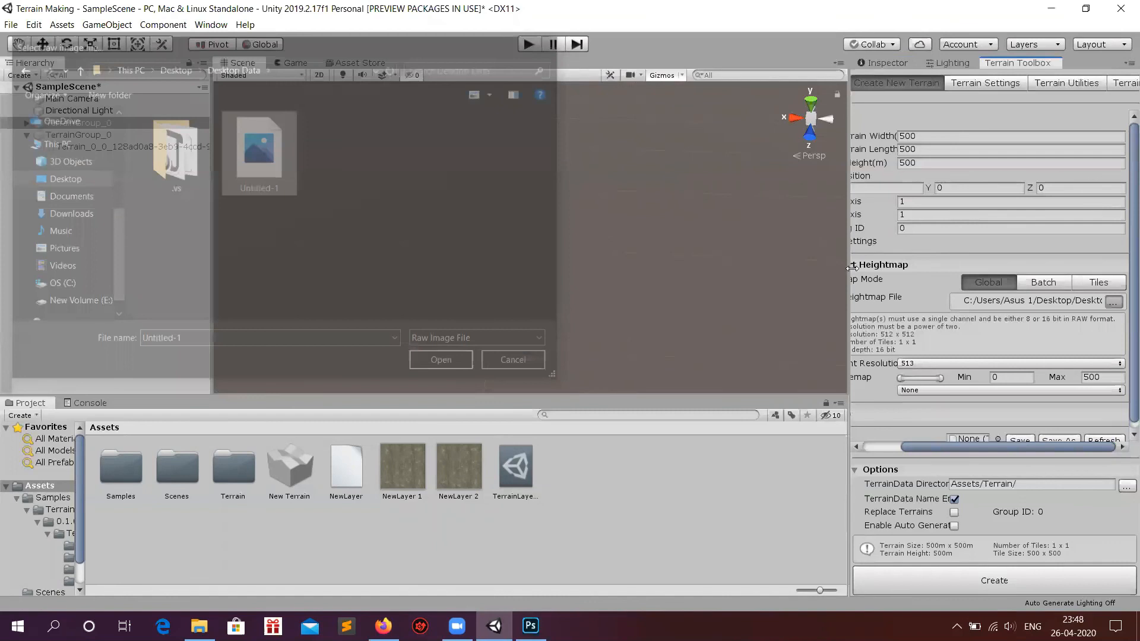
Create a terrain from the imported heightmap at tile height resolution 513 and inspect its peaks from the side.
scroll(911, 314, down, 1)
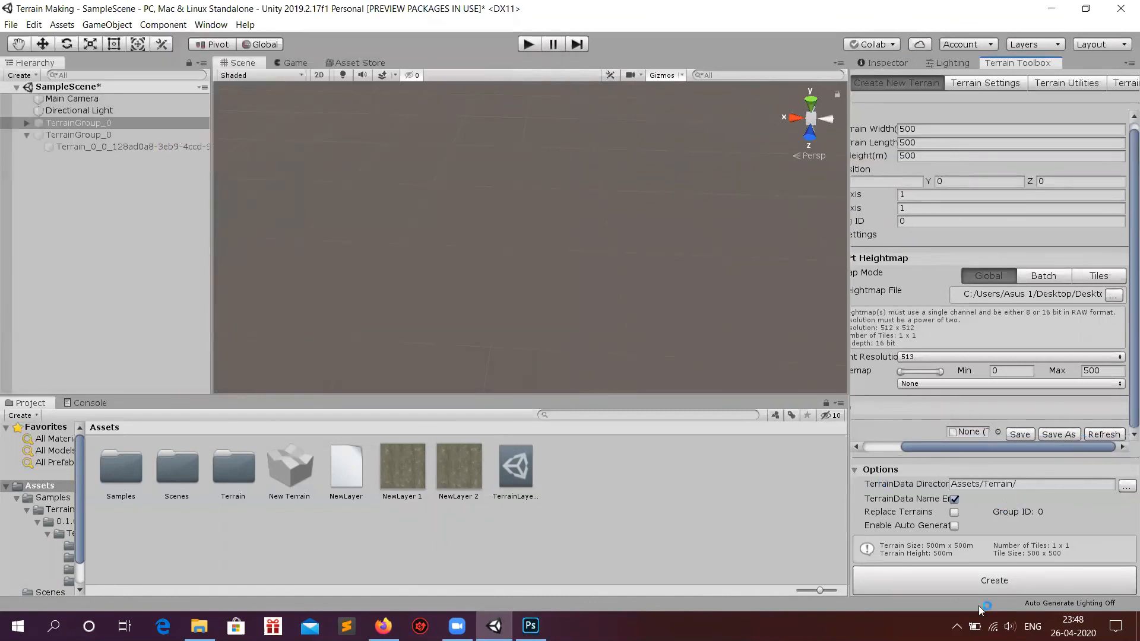
click(1001, 579)
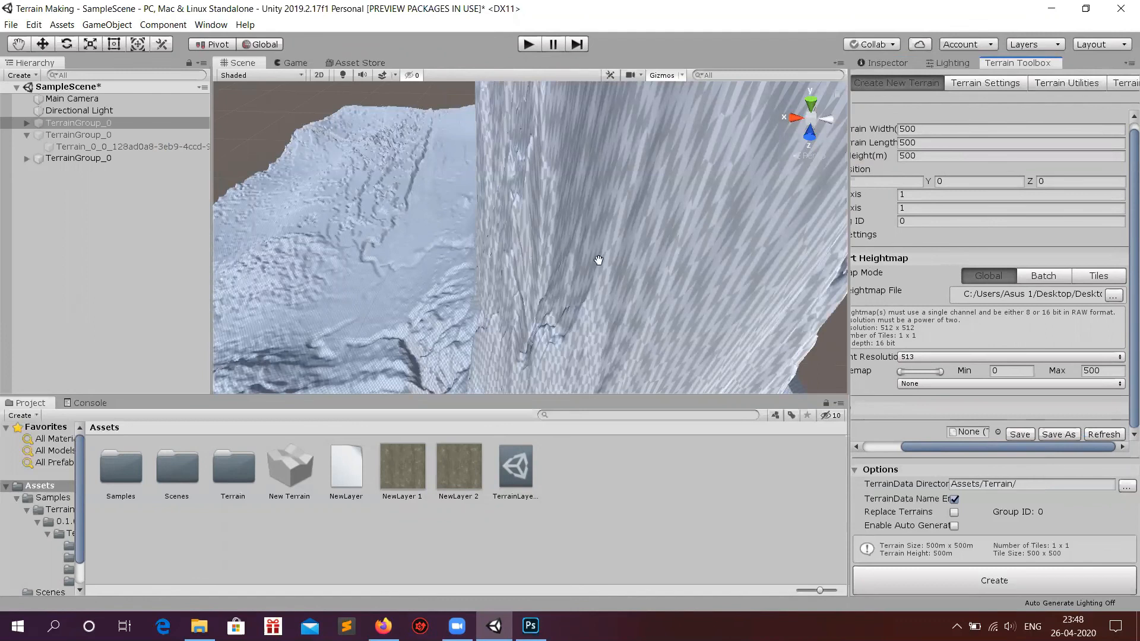
scroll(585, 250, down, 5)
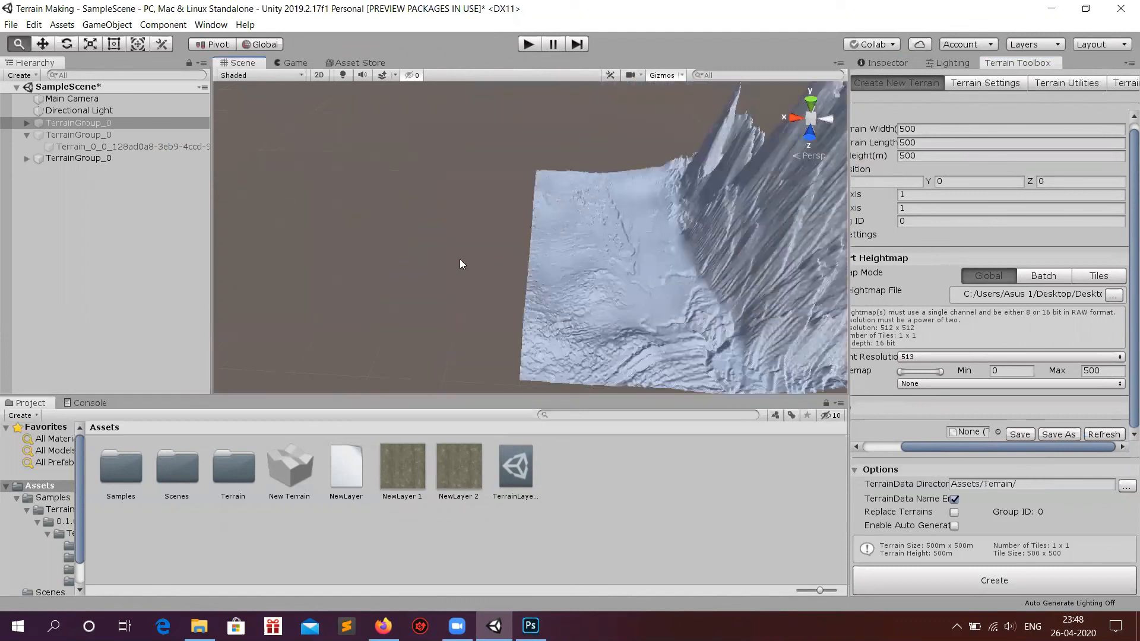
alt+drag(652, 281, 862, 405)
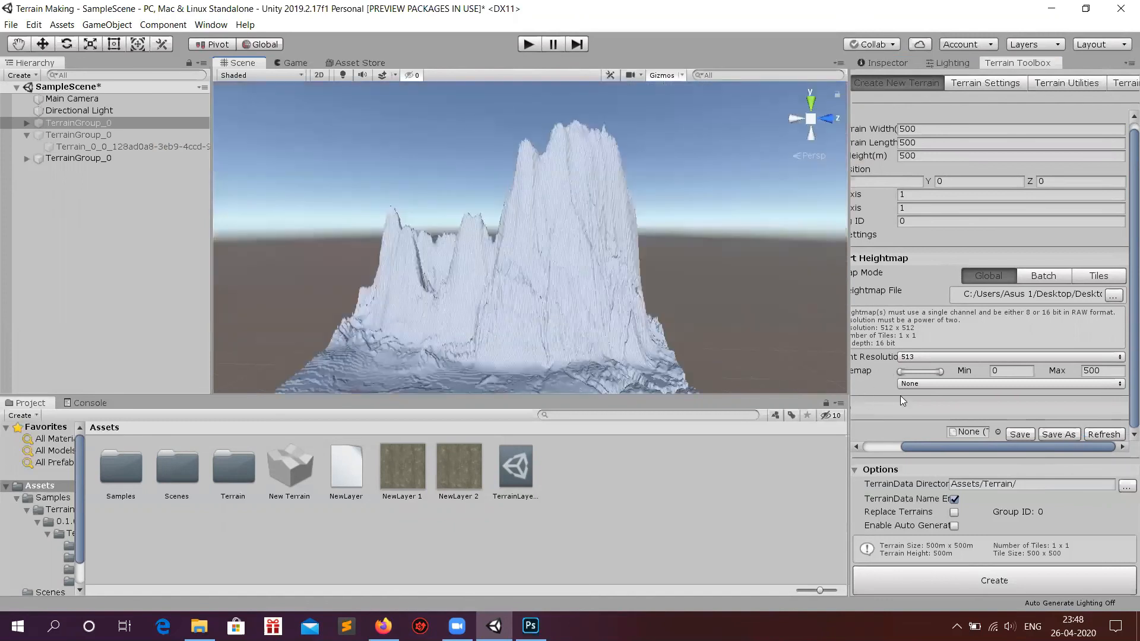
Review the available tile height resolutions and undo the creation of the terrain.
scroll(900, 396, up, 1)
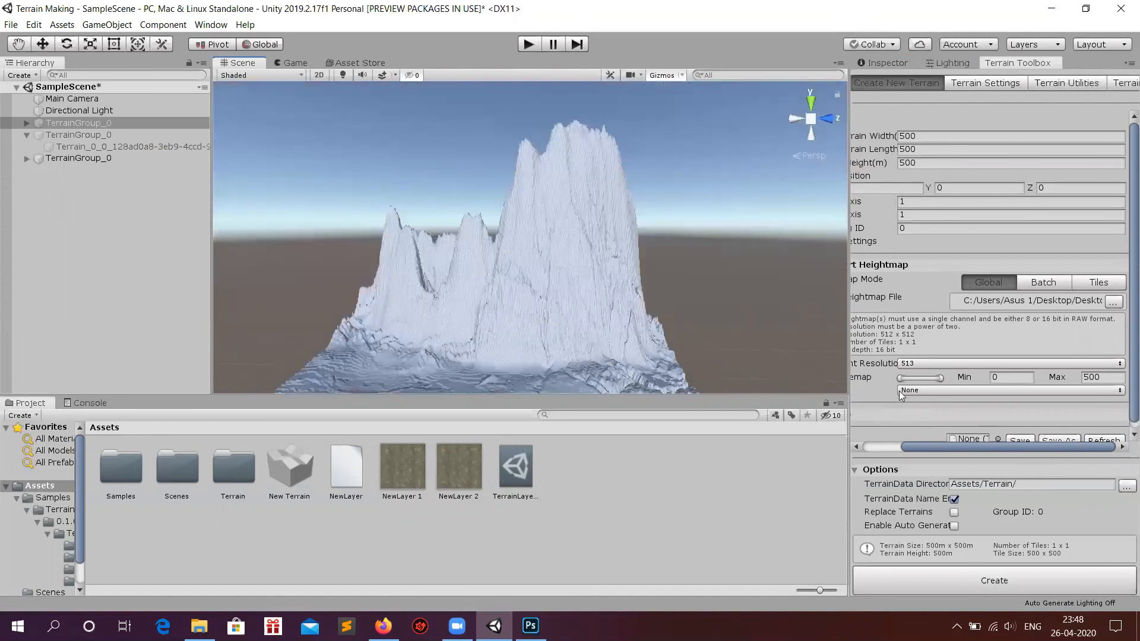
click(938, 366)
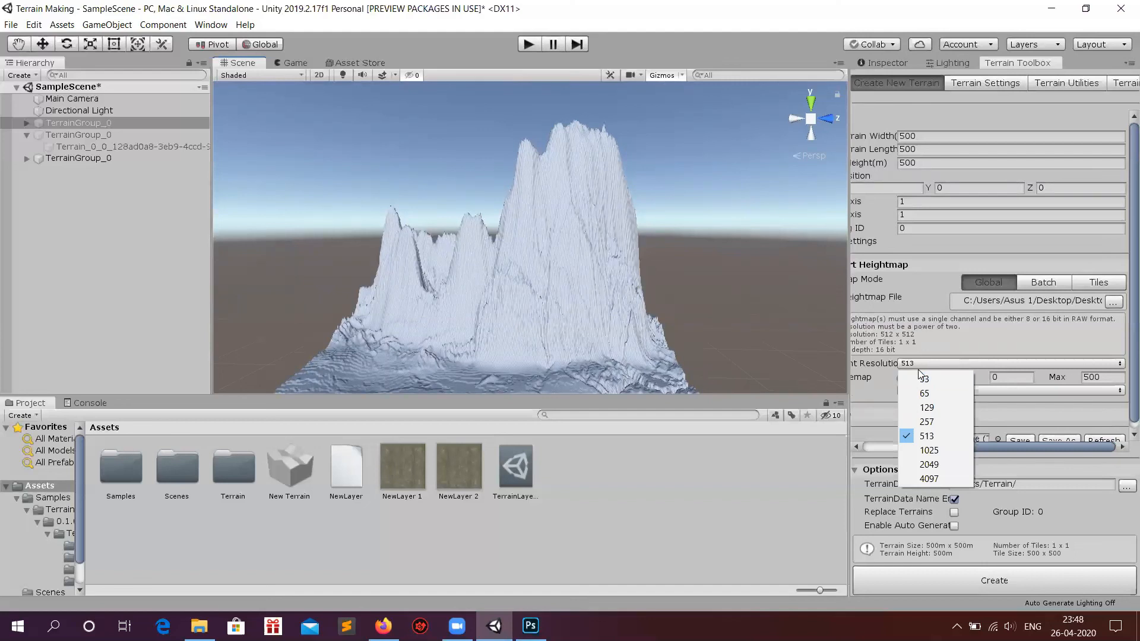
click(687, 322)
key(ctrl+z)
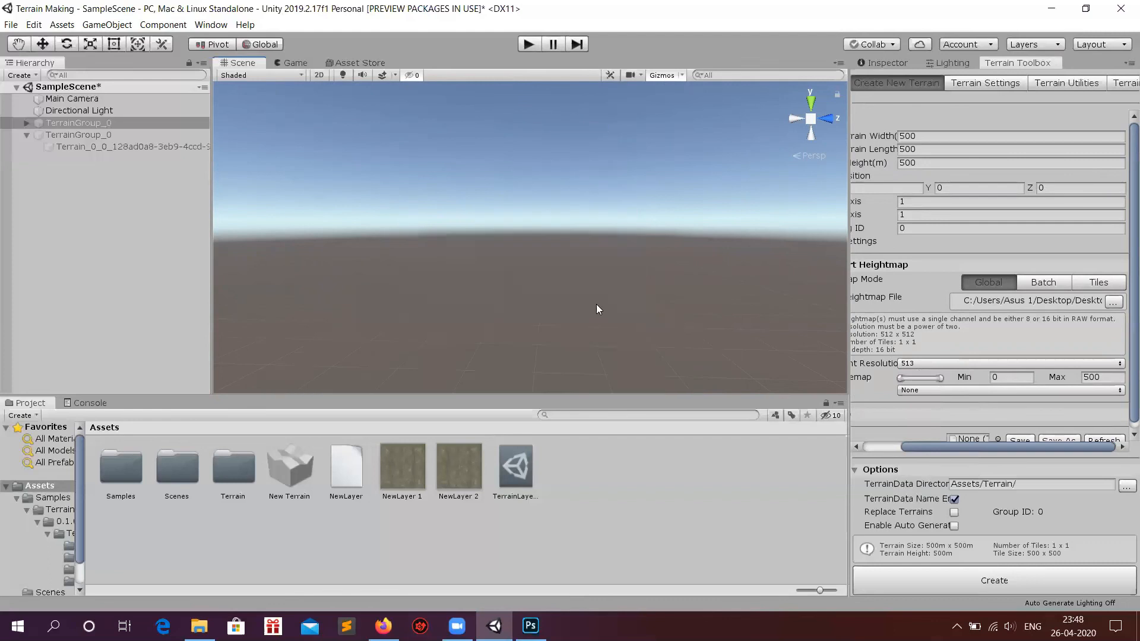
Set the tile height resolution to 33, create the terrain from the heightmap and inspect its surface up close.
click(922, 363)
click(926, 377)
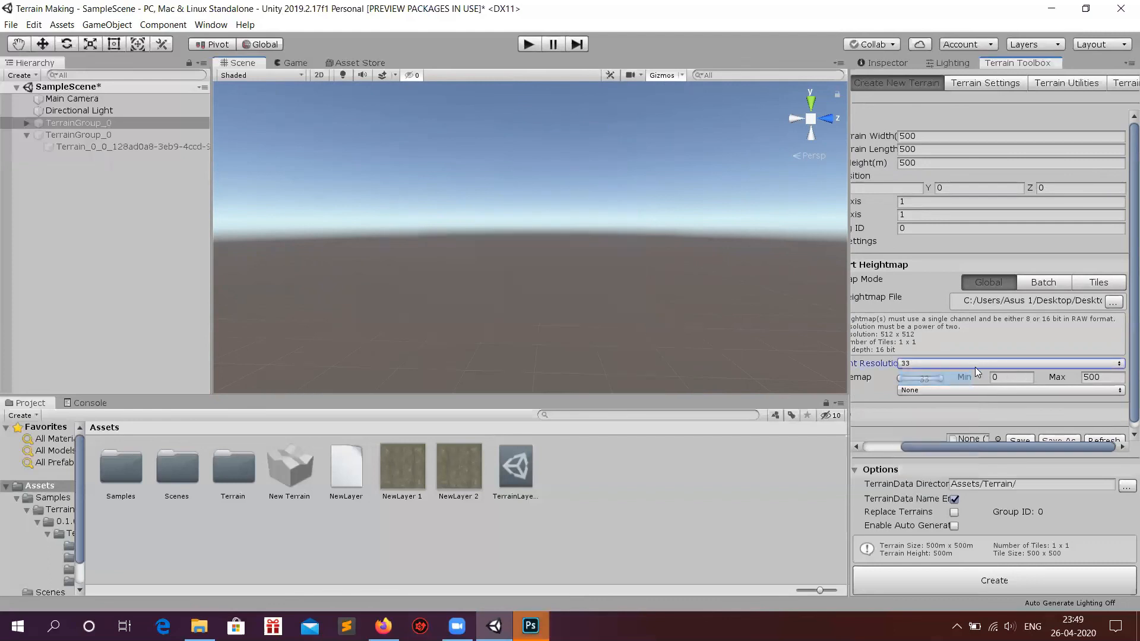
click(968, 580)
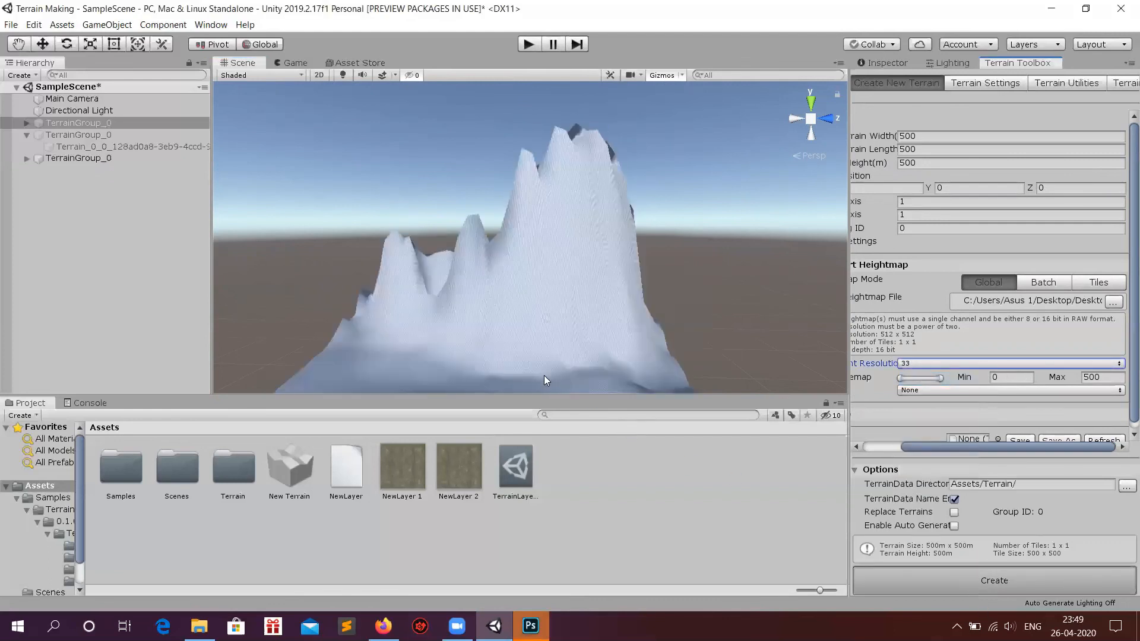
scroll(503, 299, up, 5)
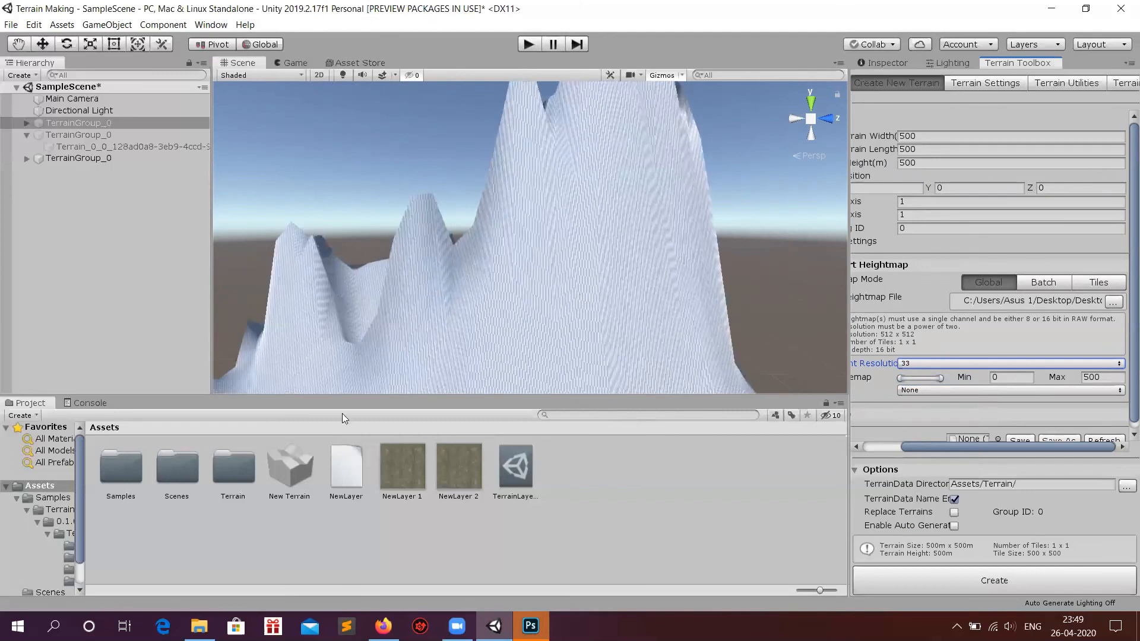
right_drag(546, 218, 596, 238)
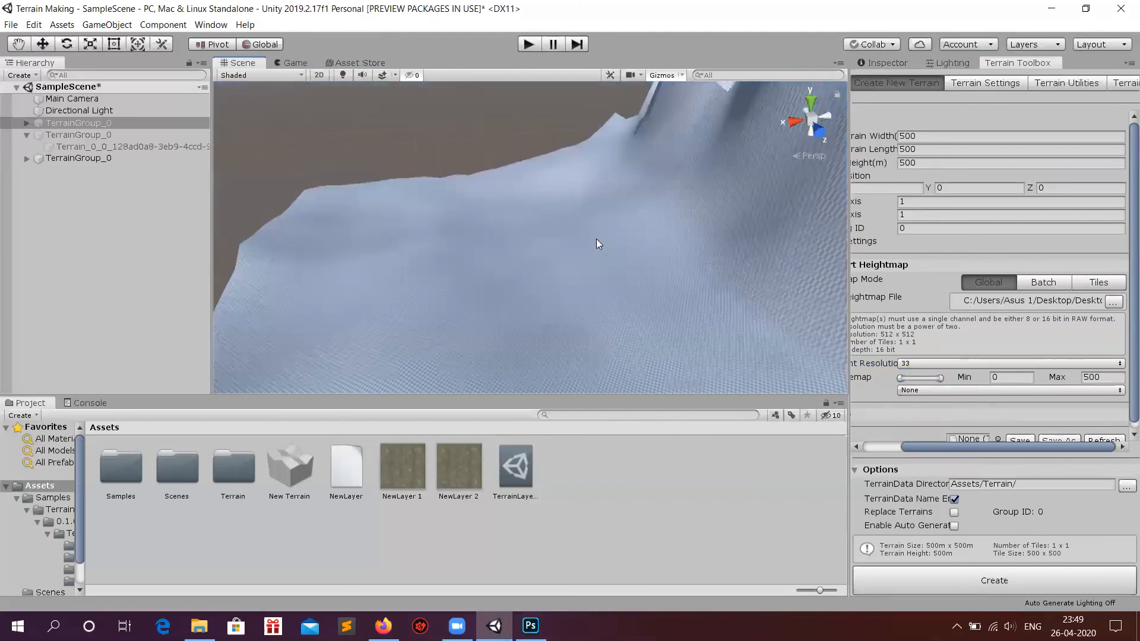
Set the tile height resolution to 1025 and create the terrain from the heightmap.
click(915, 364)
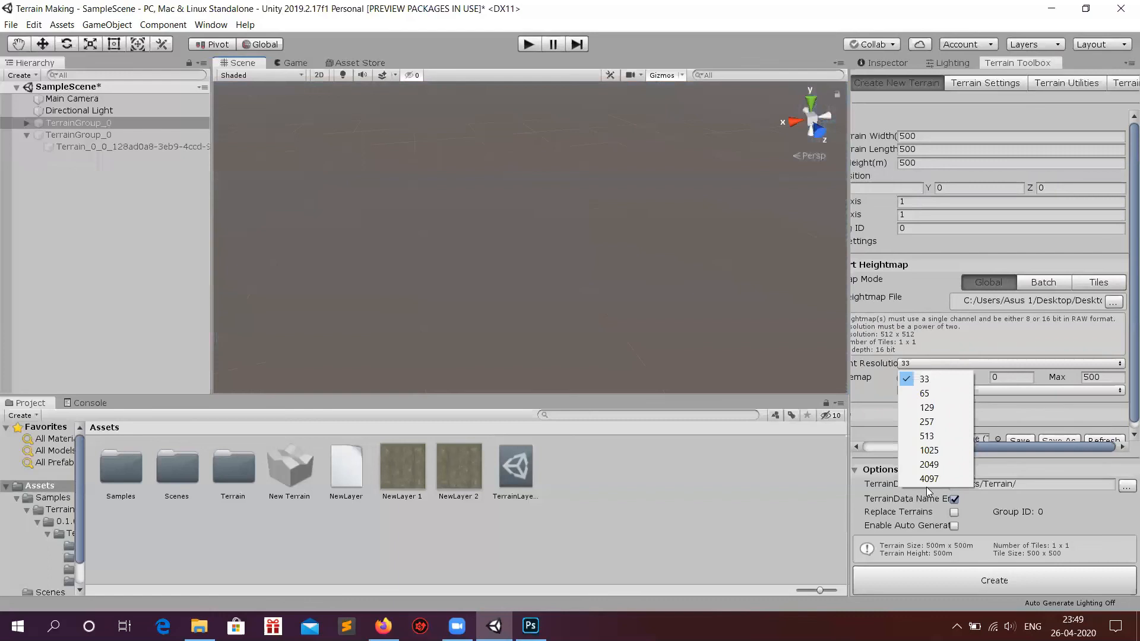
click(929, 450)
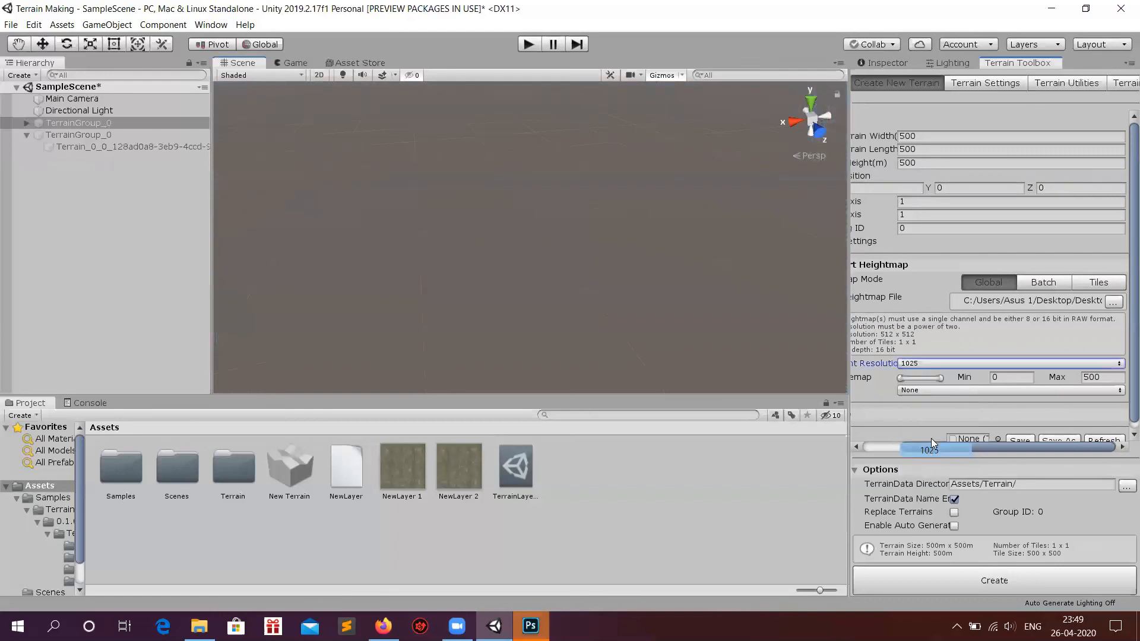
click(979, 578)
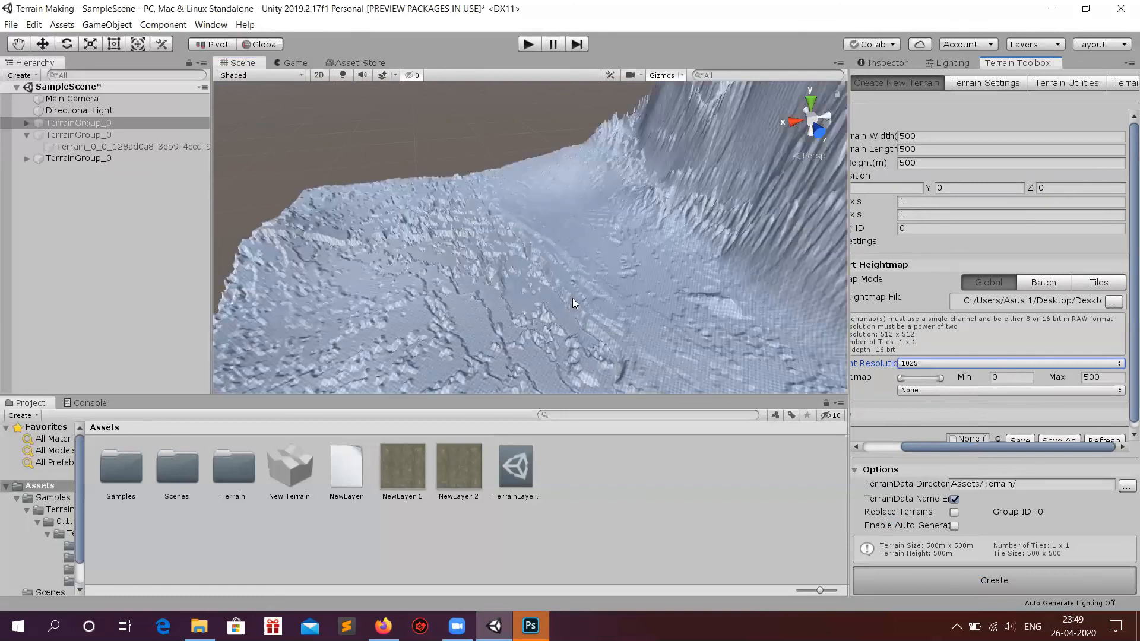
Select the new terrain tile and examine the surface detail of its ground and mountain walls from several angles.
scroll(572, 294, up, 3)
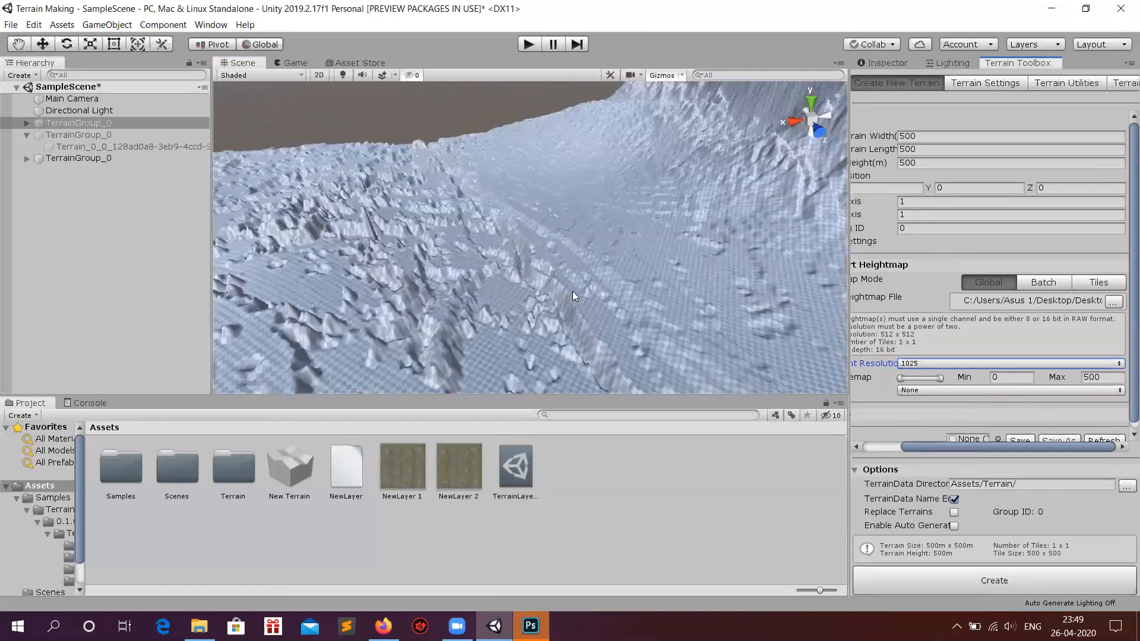
click(556, 294)
scroll(557, 295, up, 2)
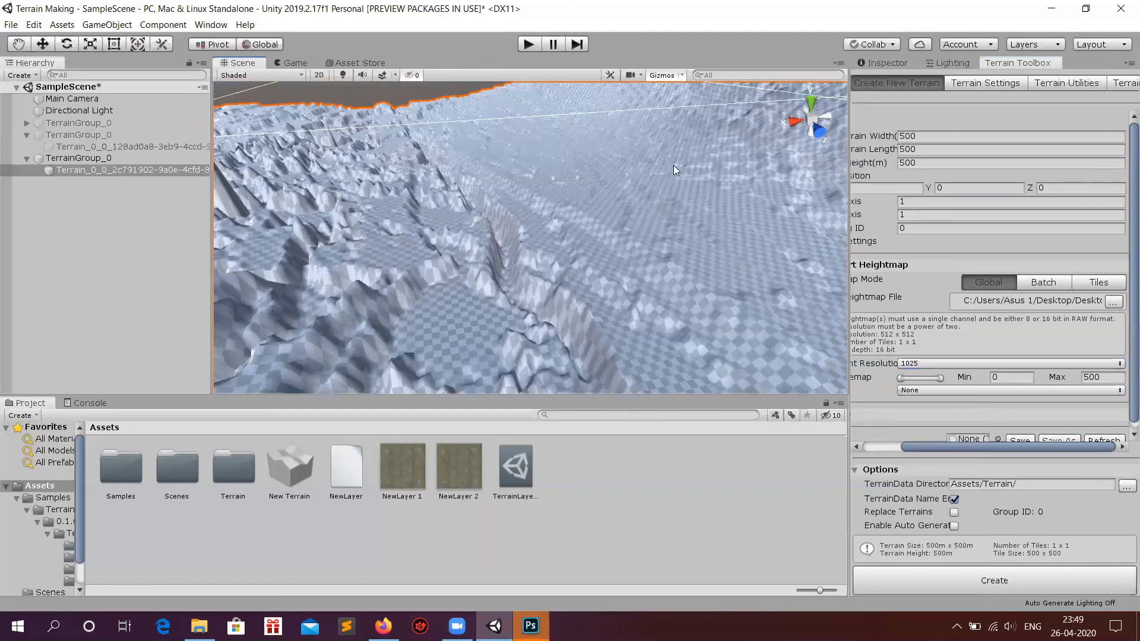
alt+drag(643, 178, 682, 149)
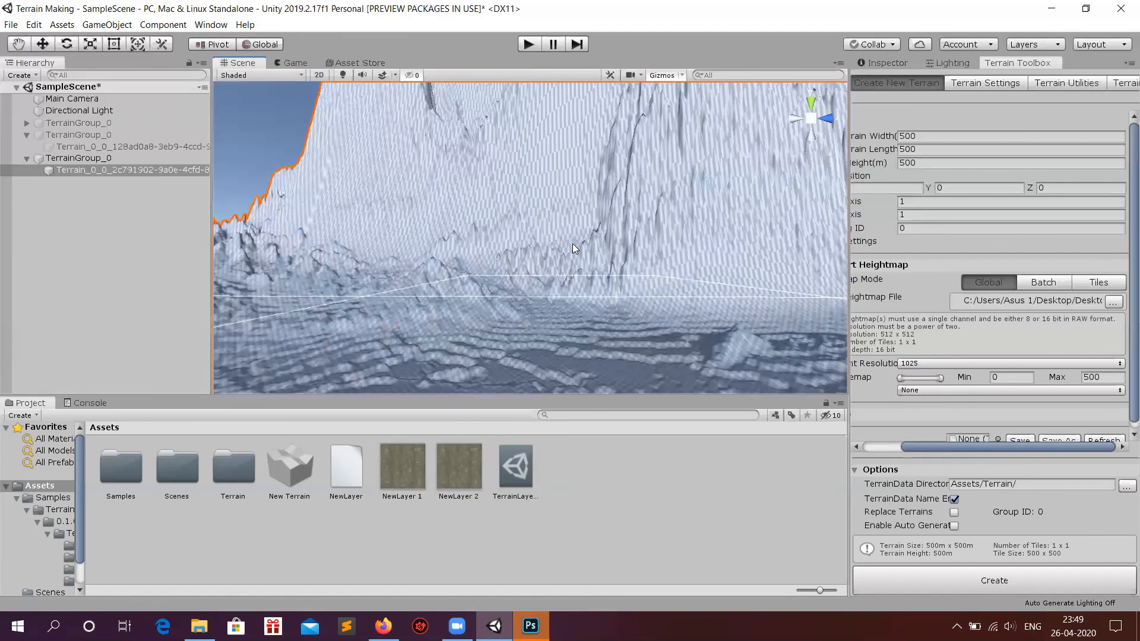
scroll(565, 301, down, 5)
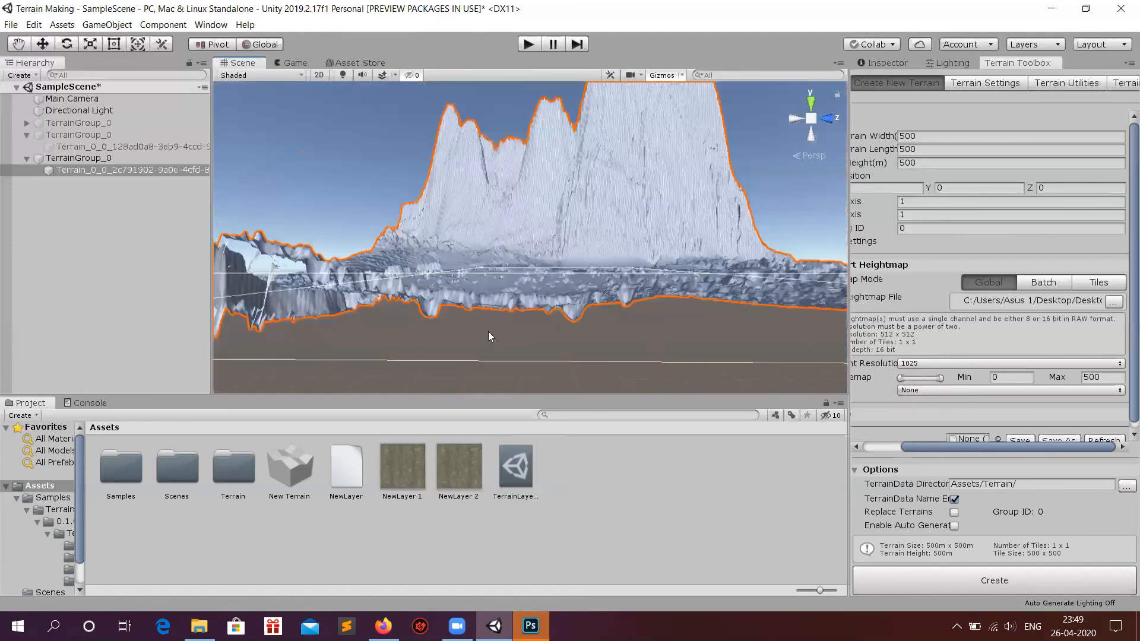
scroll(636, 300, up, 3)
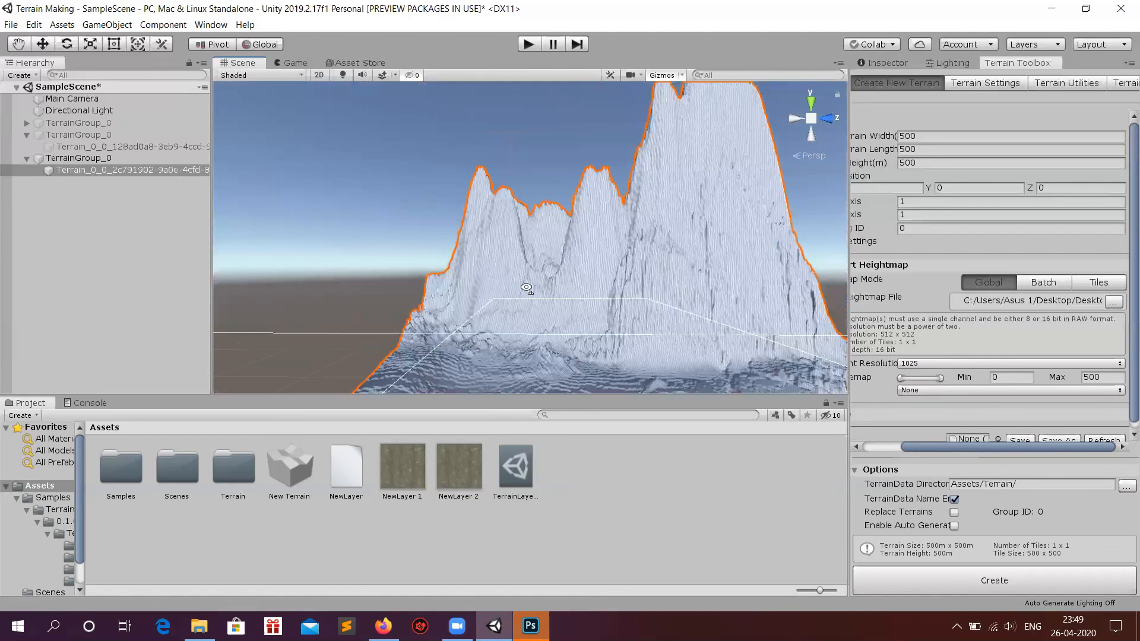
alt+drag(526, 288, 524, 257)
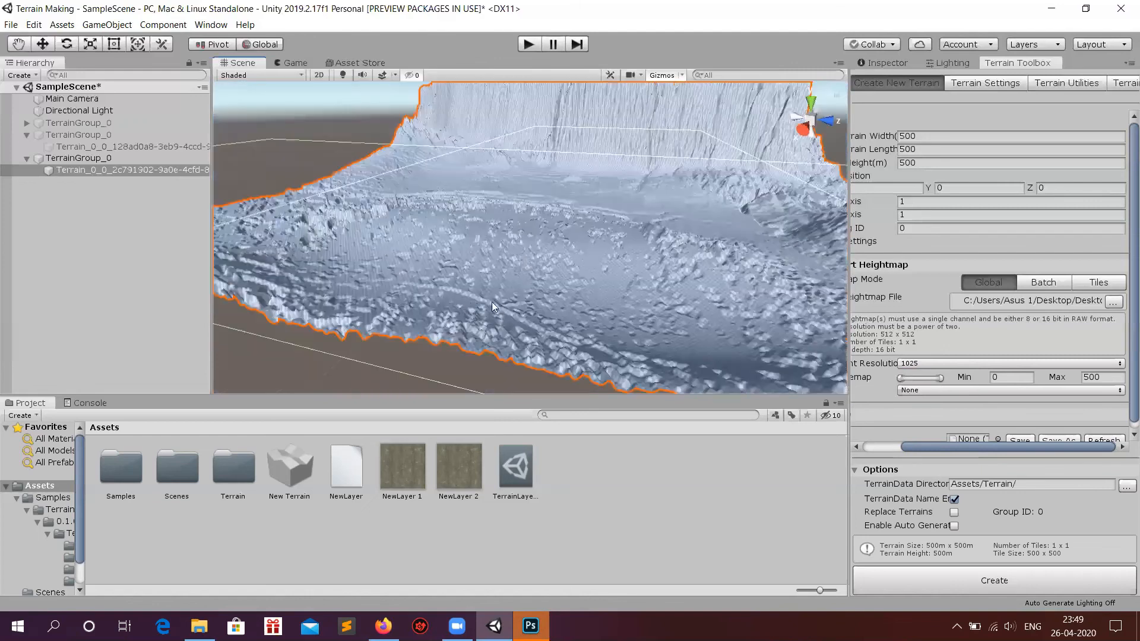
scroll(424, 288, up, 3)
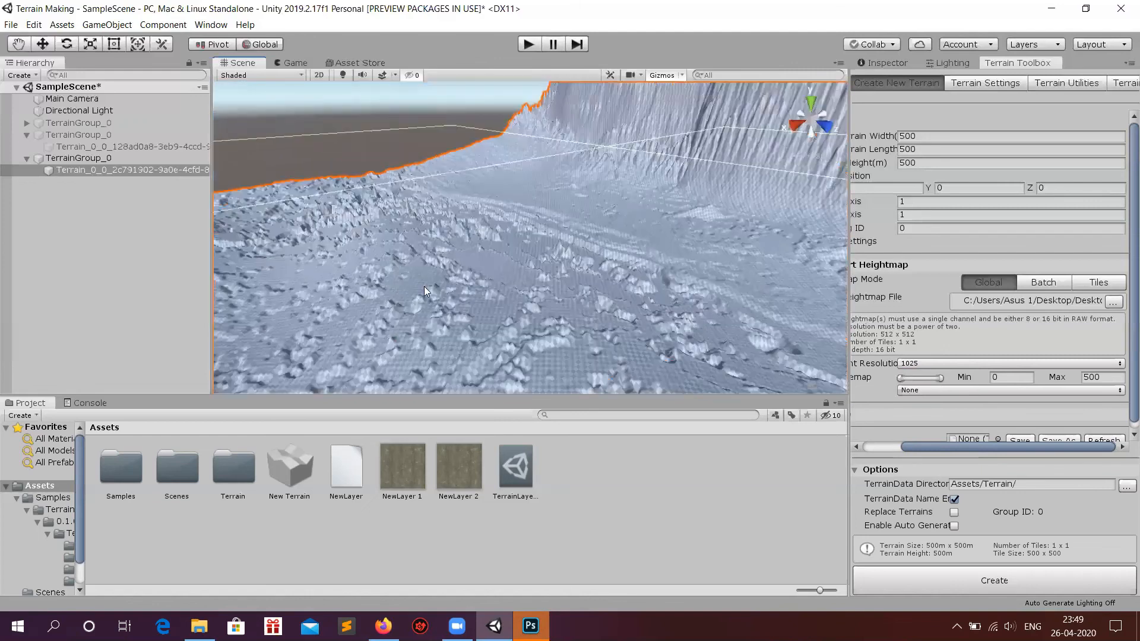